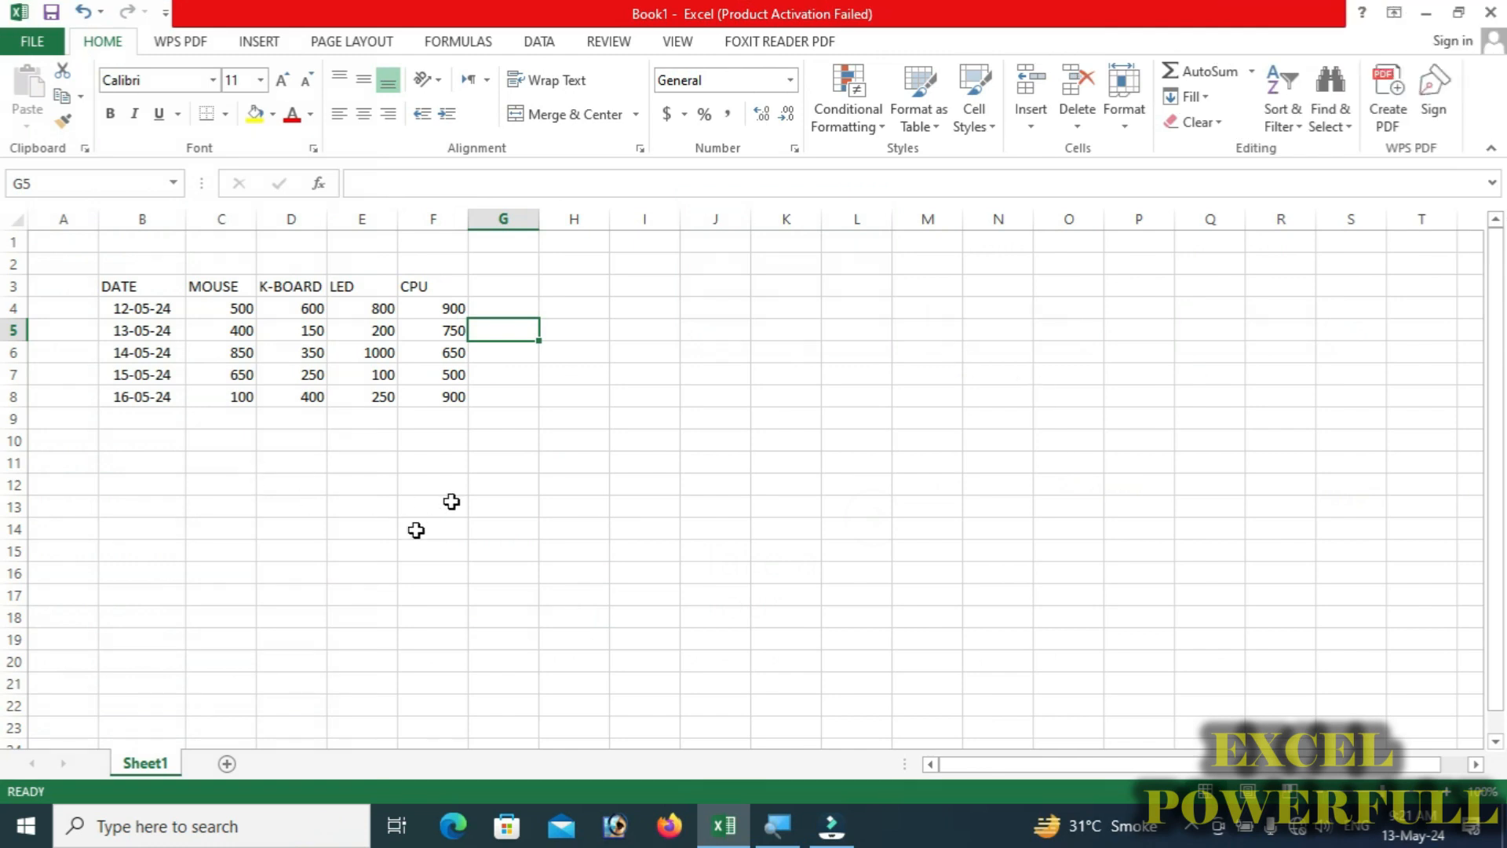
Examine the layout of the sales table, its DATE, MOUSE and K-BOARD headings and the daily figures below them.
left_click(193, 463)
left_click(168, 437)
left_click(162, 416)
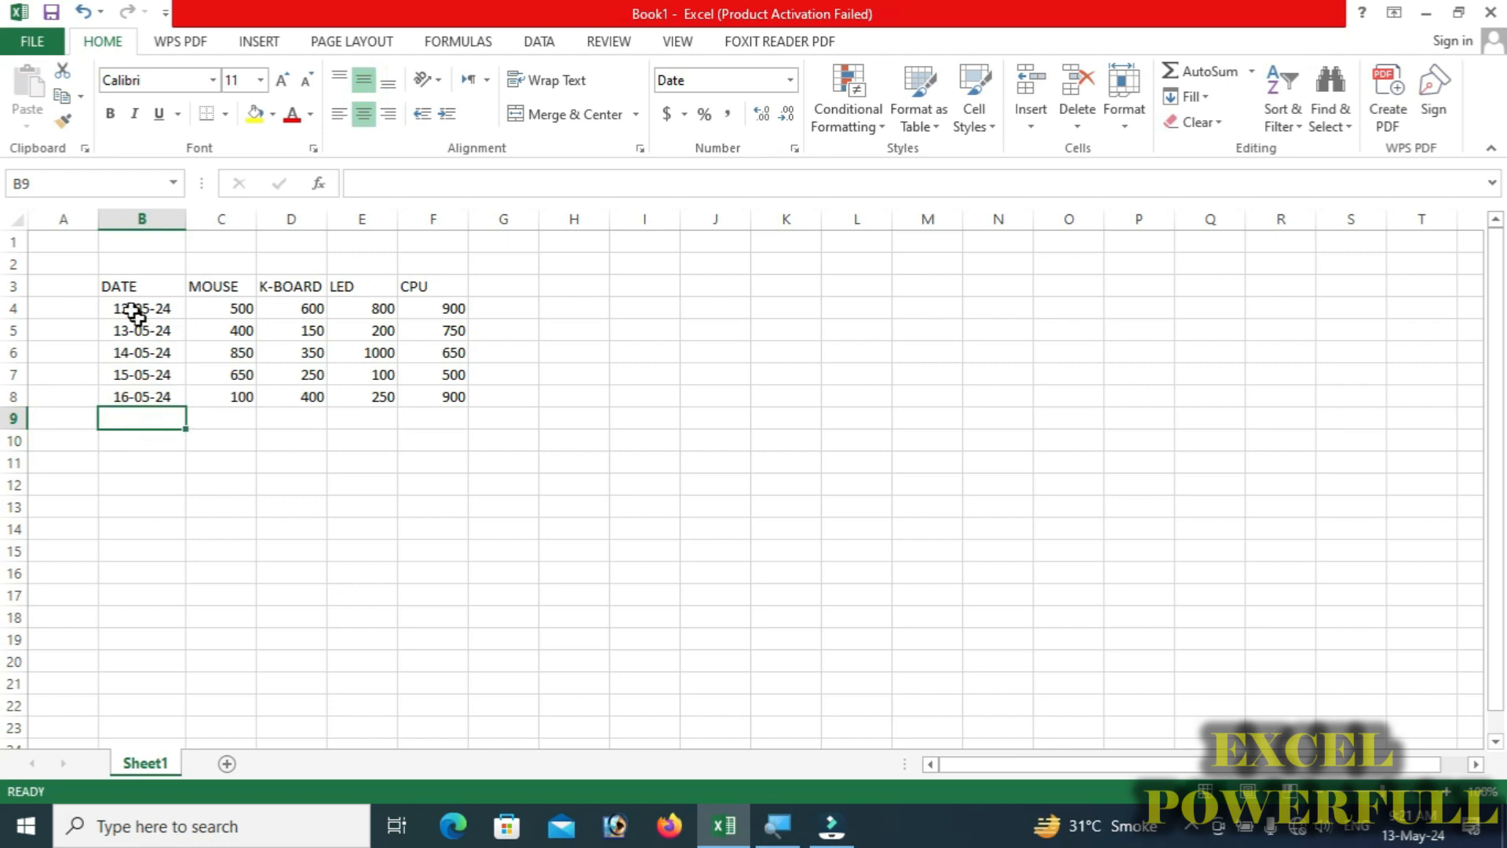
left_click(124, 286)
left_click(212, 286)
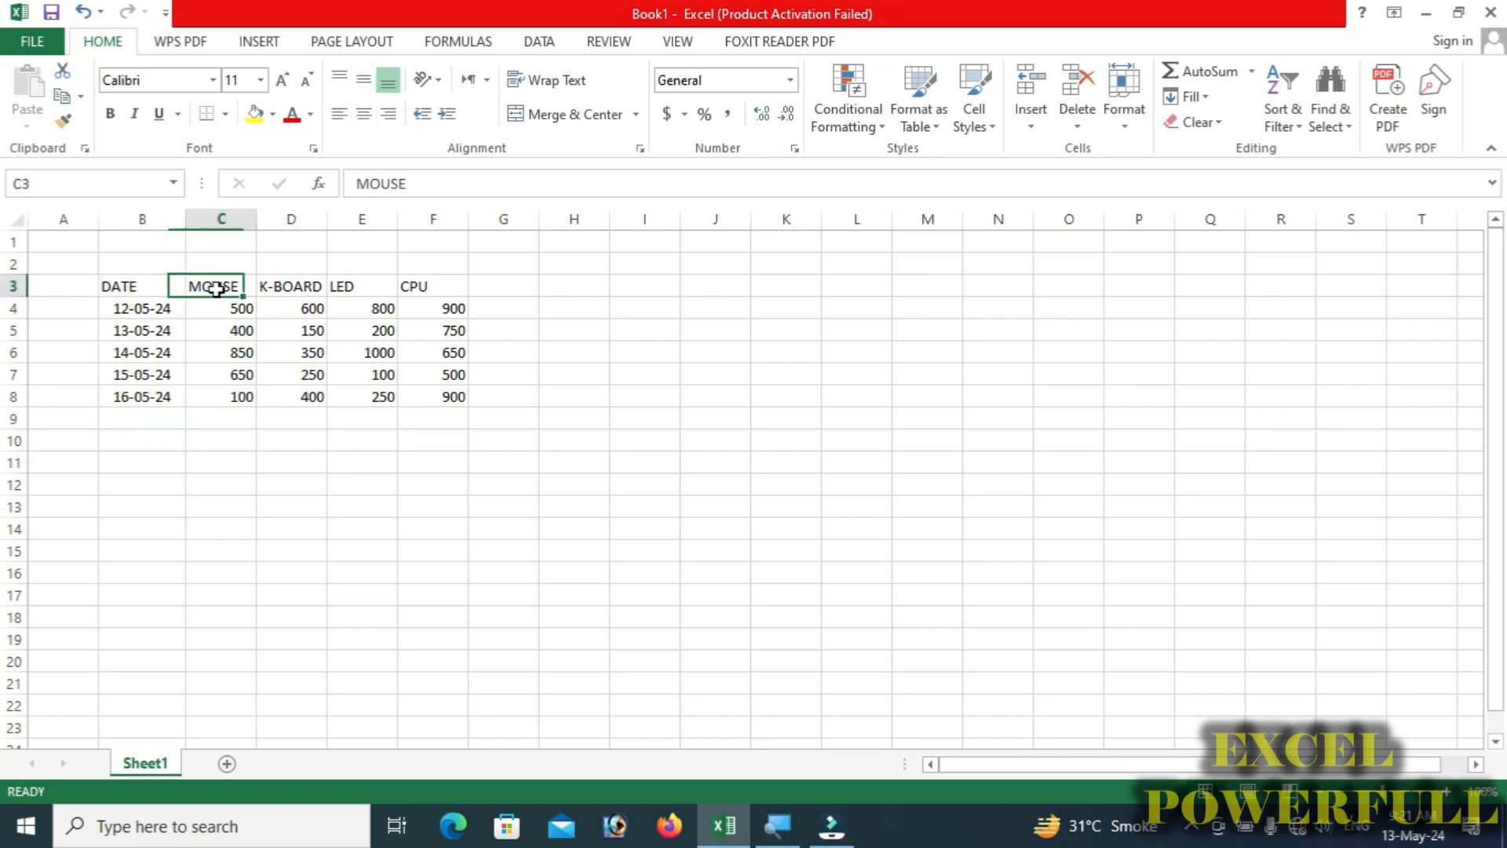
left_click(289, 286)
left_click(291, 462)
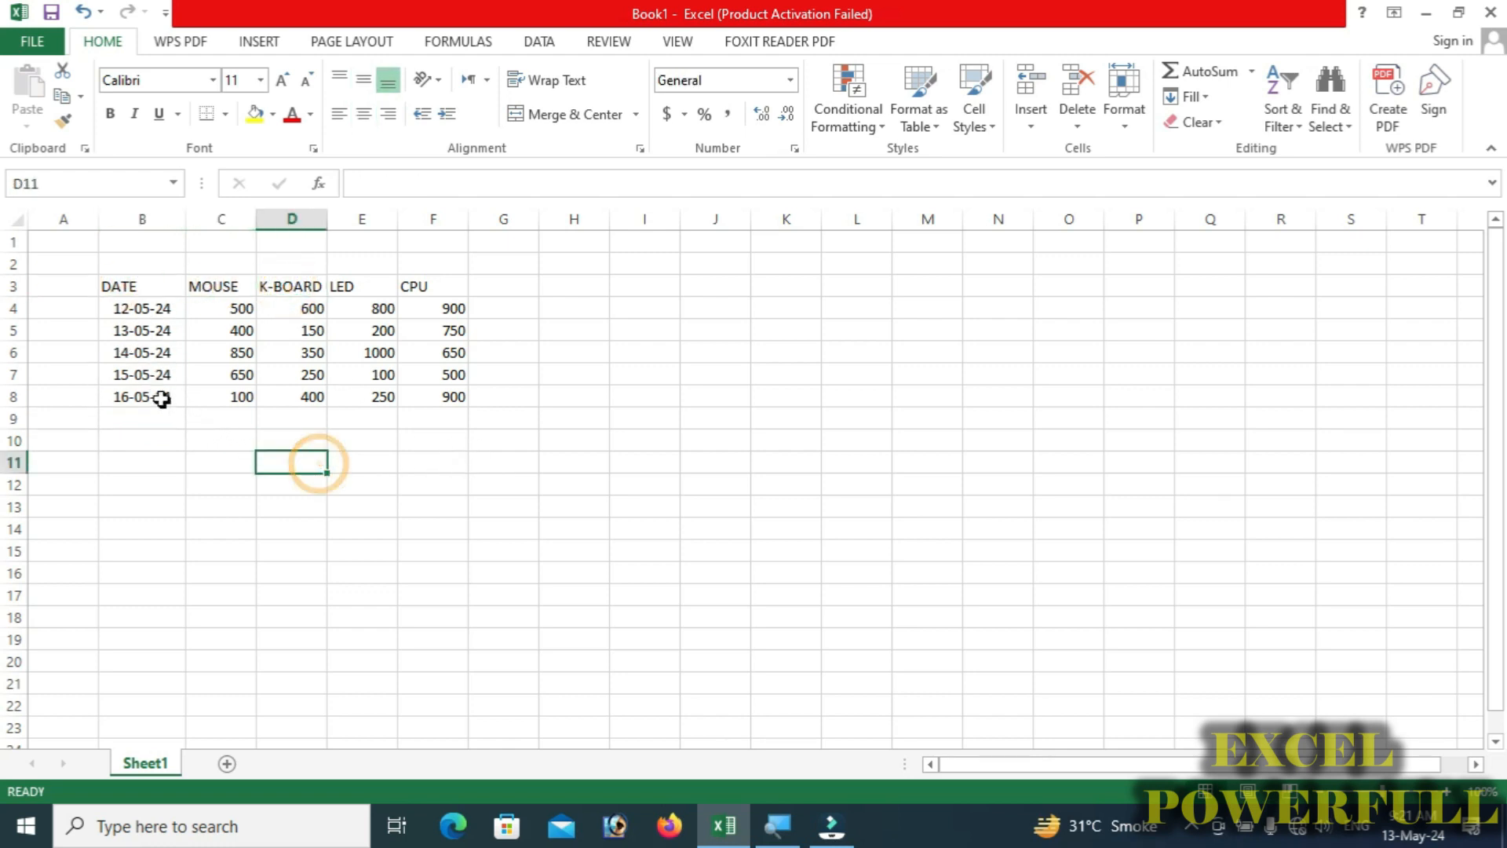
left_click(349, 377)
left_click(240, 374)
left_click(235, 397)
left_click(260, 332)
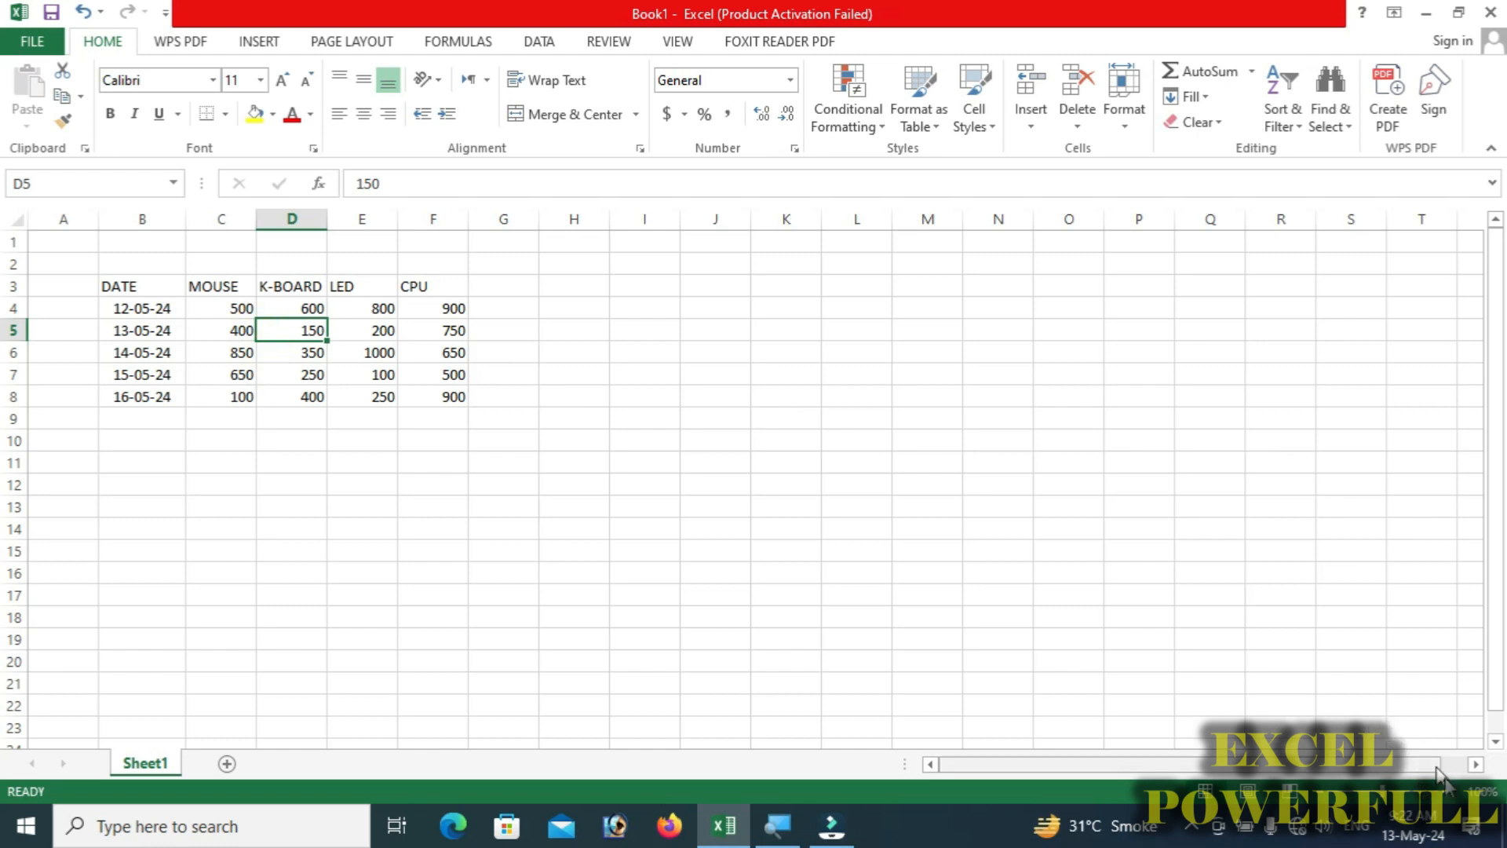
Go through the table's column headings in row 3, from DATE across MOUSE, K-BOARD and LED to CPU.
left_click(1449, 793)
left_click(1450, 794)
left_click(1449, 794)
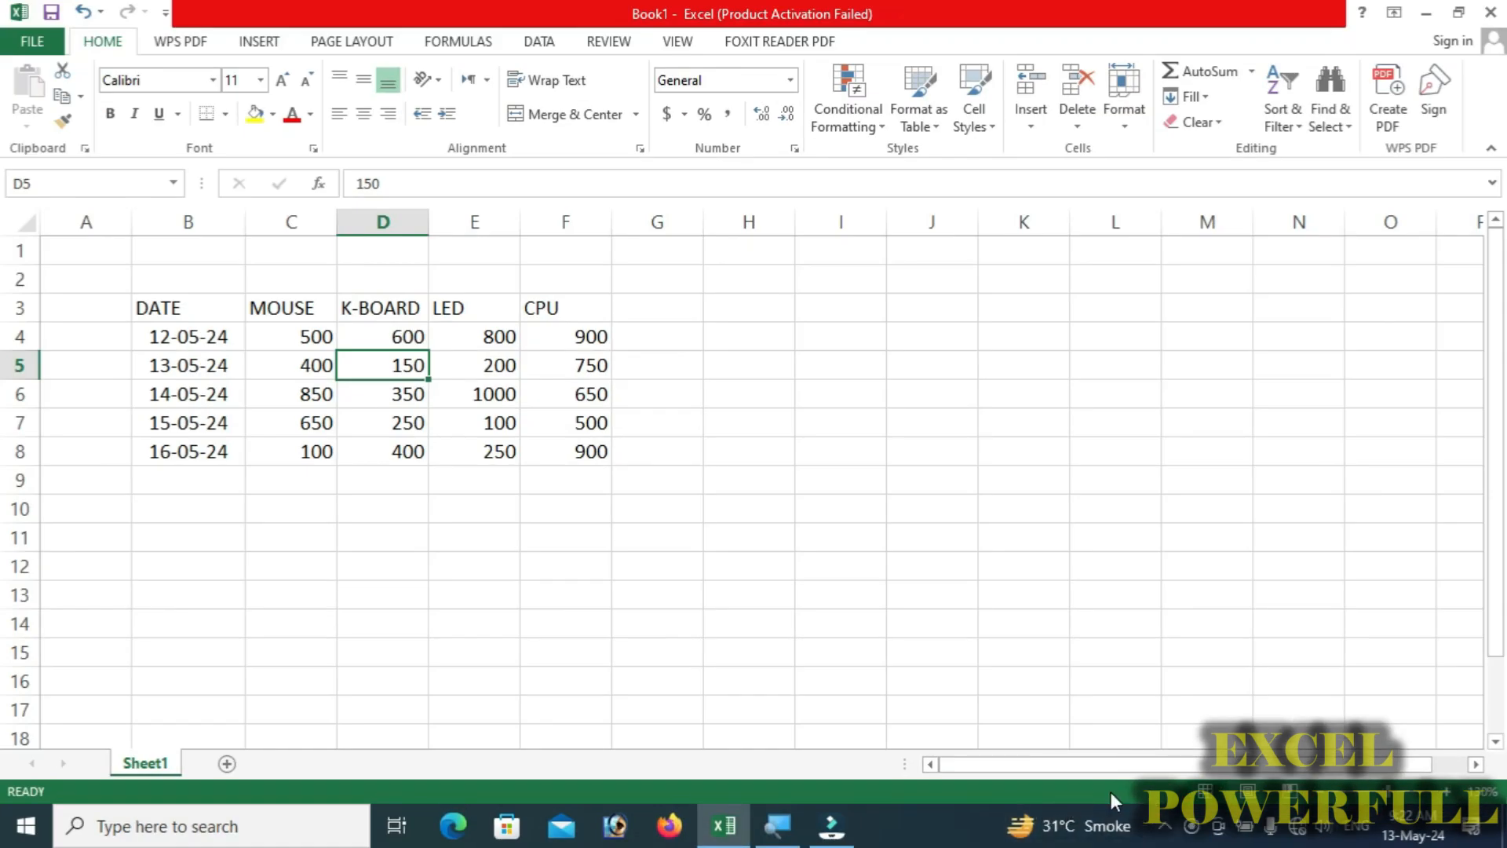
left_click(1449, 793)
left_click(1449, 793)
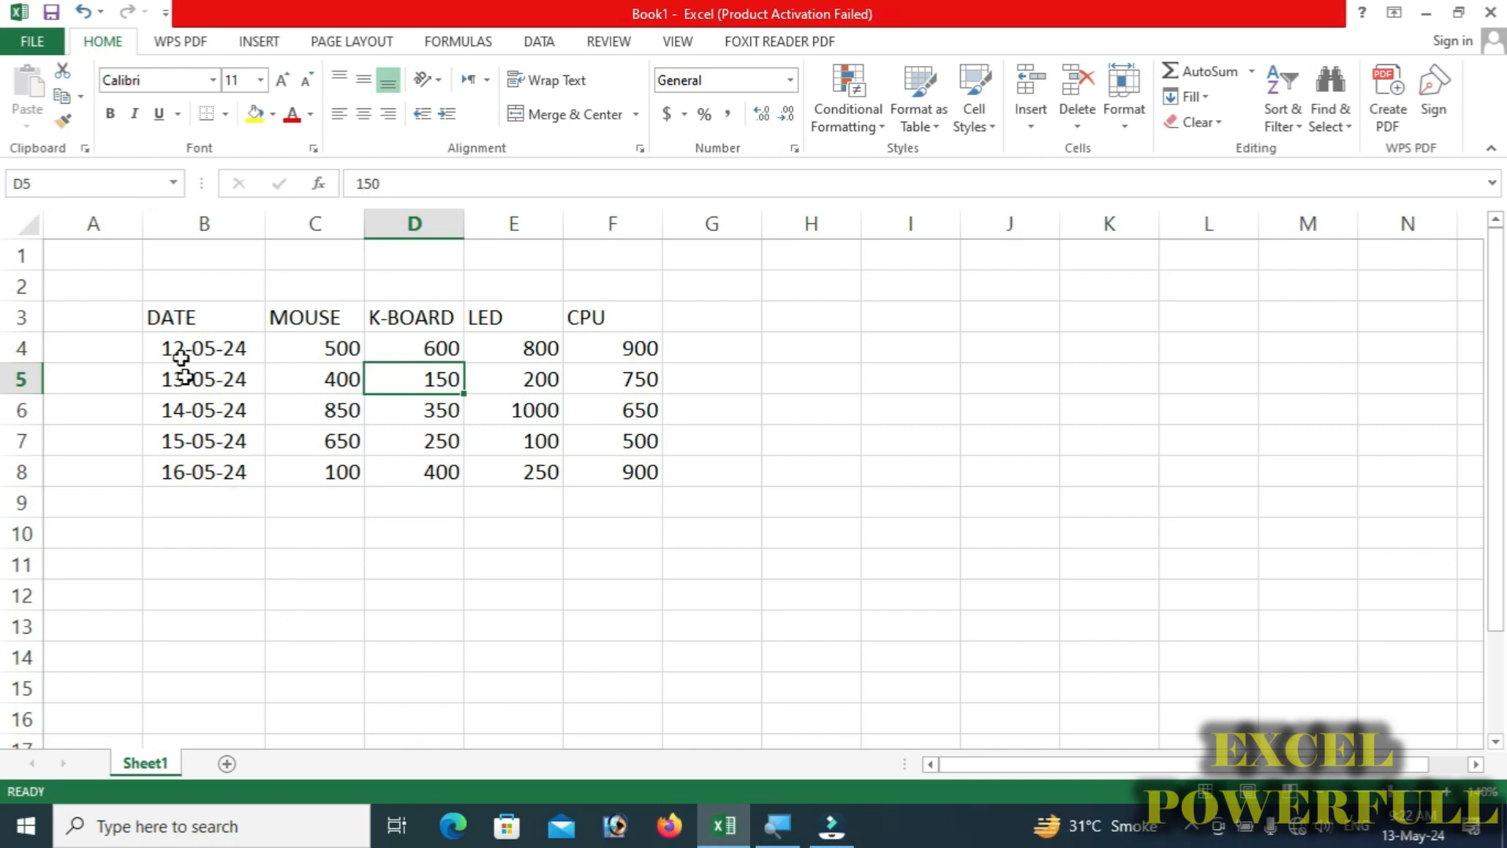
left_click(176, 322)
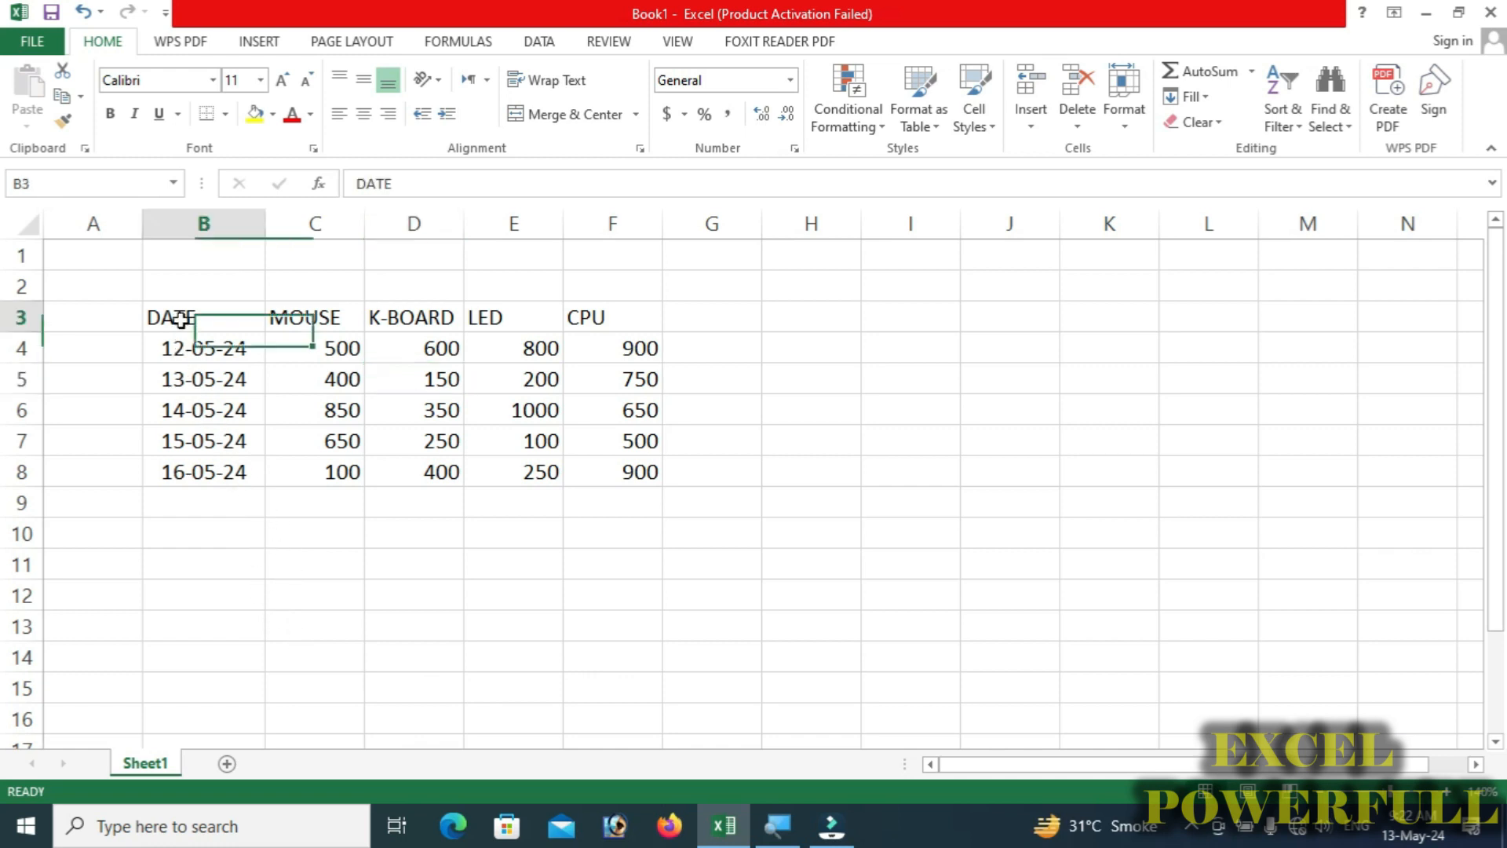
left_click(306, 323)
left_click(405, 320)
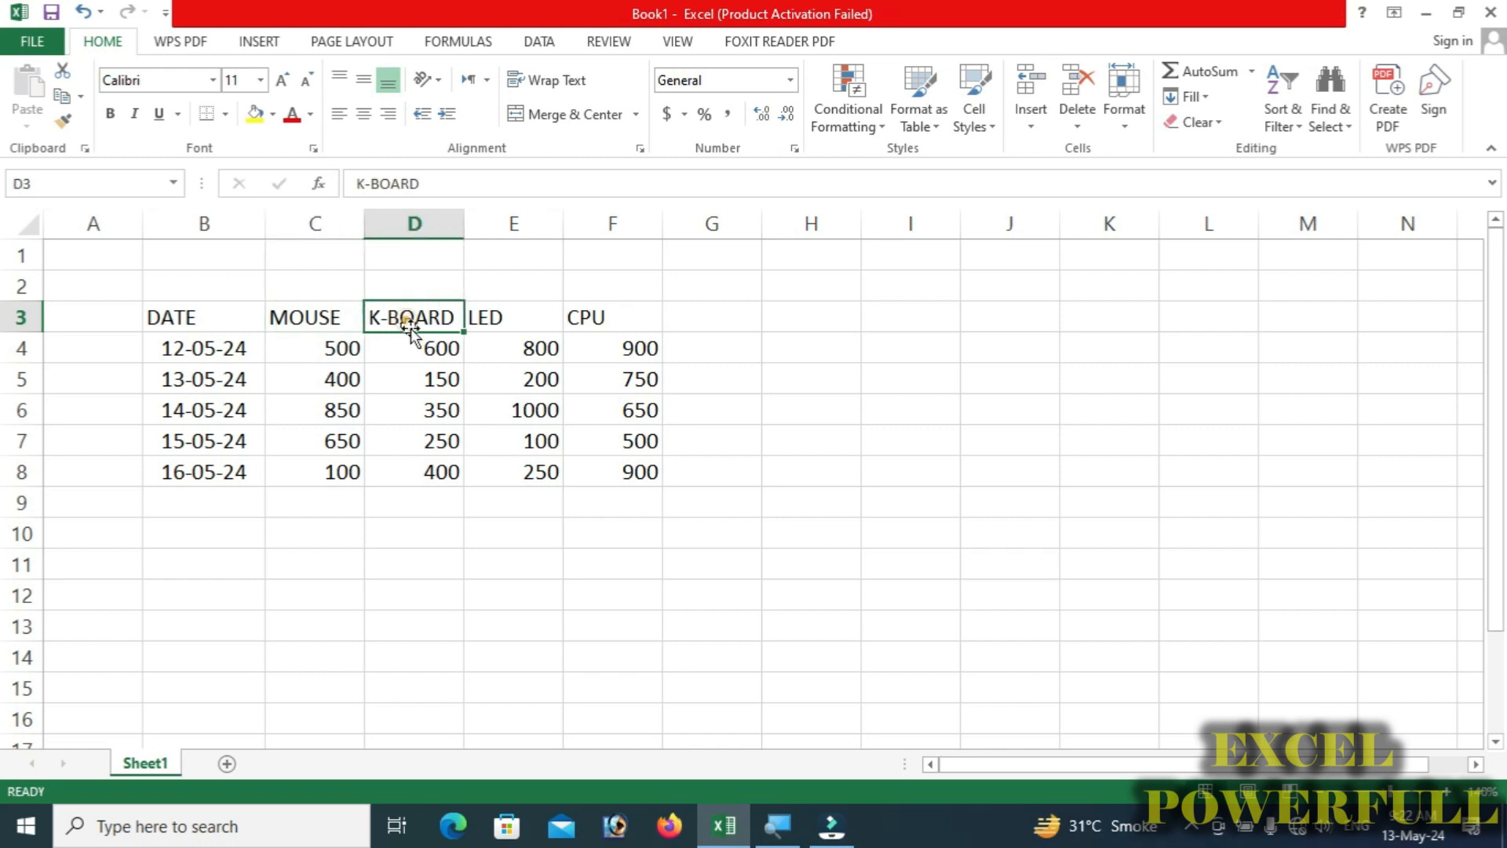
left_click(506, 318)
left_click(597, 317)
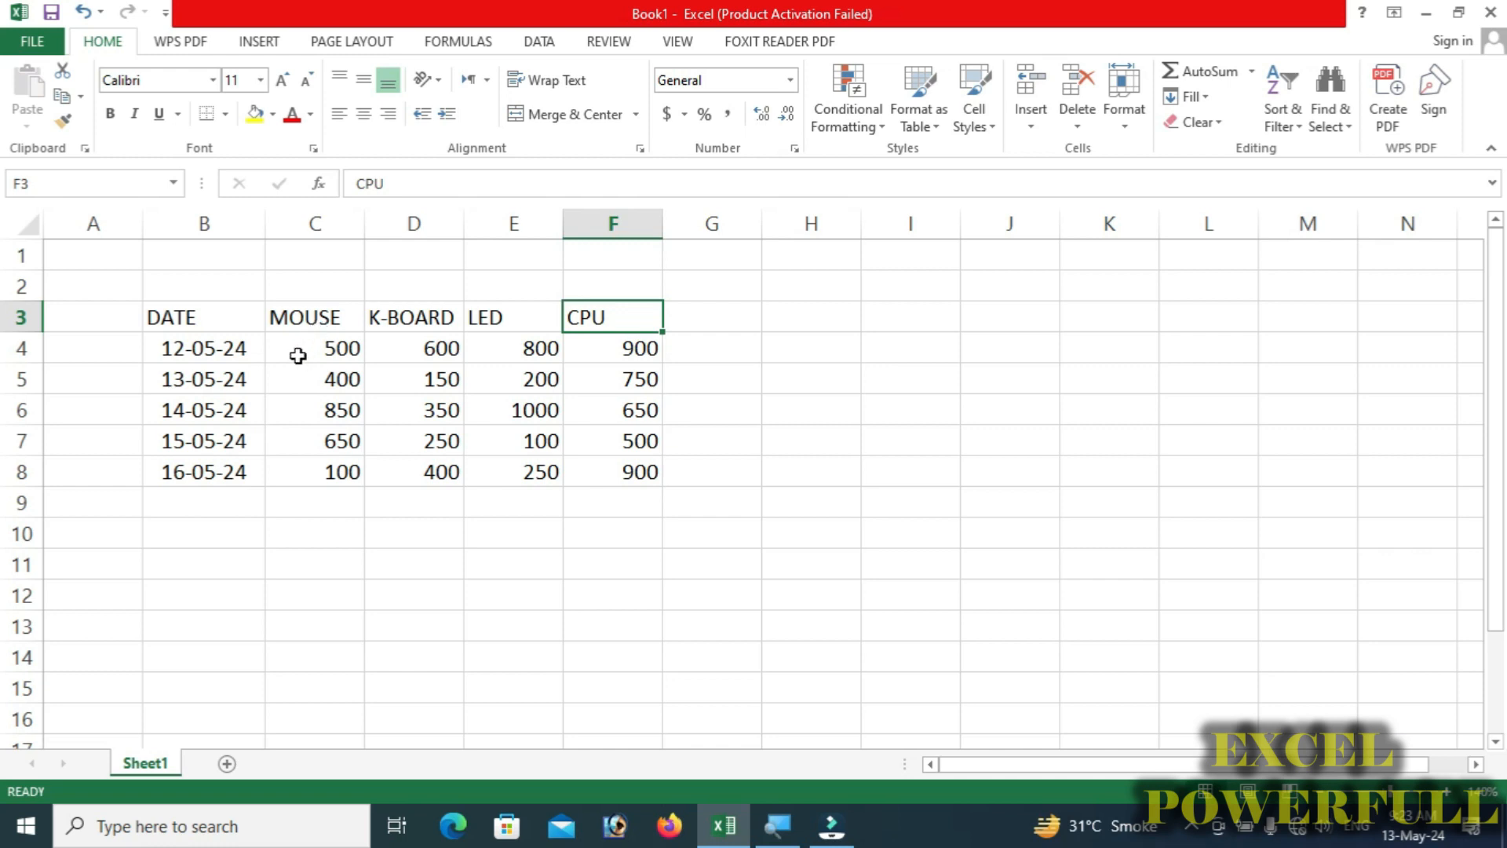
left_click(314, 321)
left_click(403, 318)
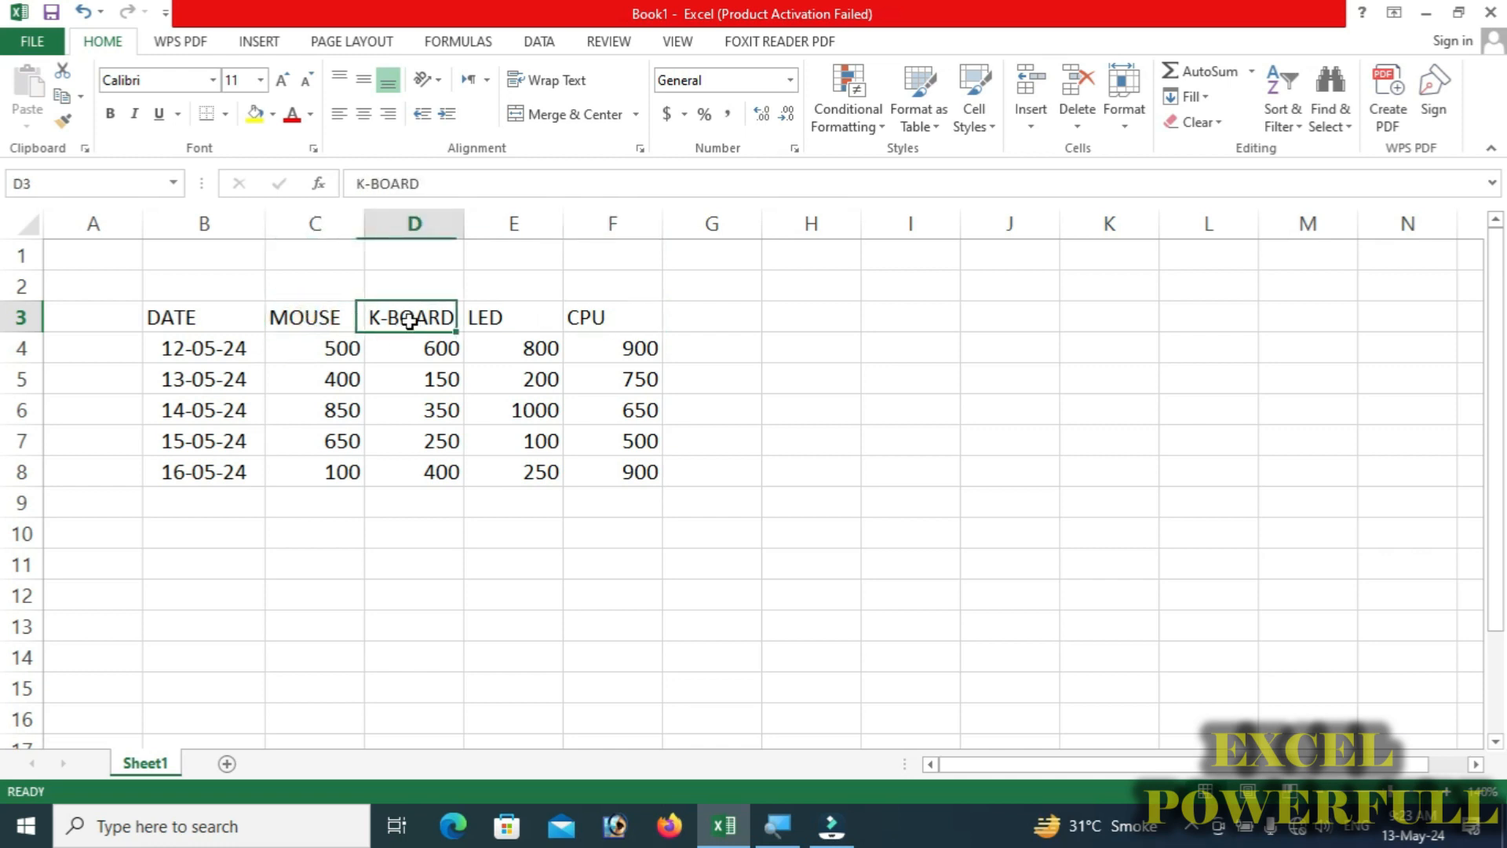
left_click(498, 319)
left_click(595, 321)
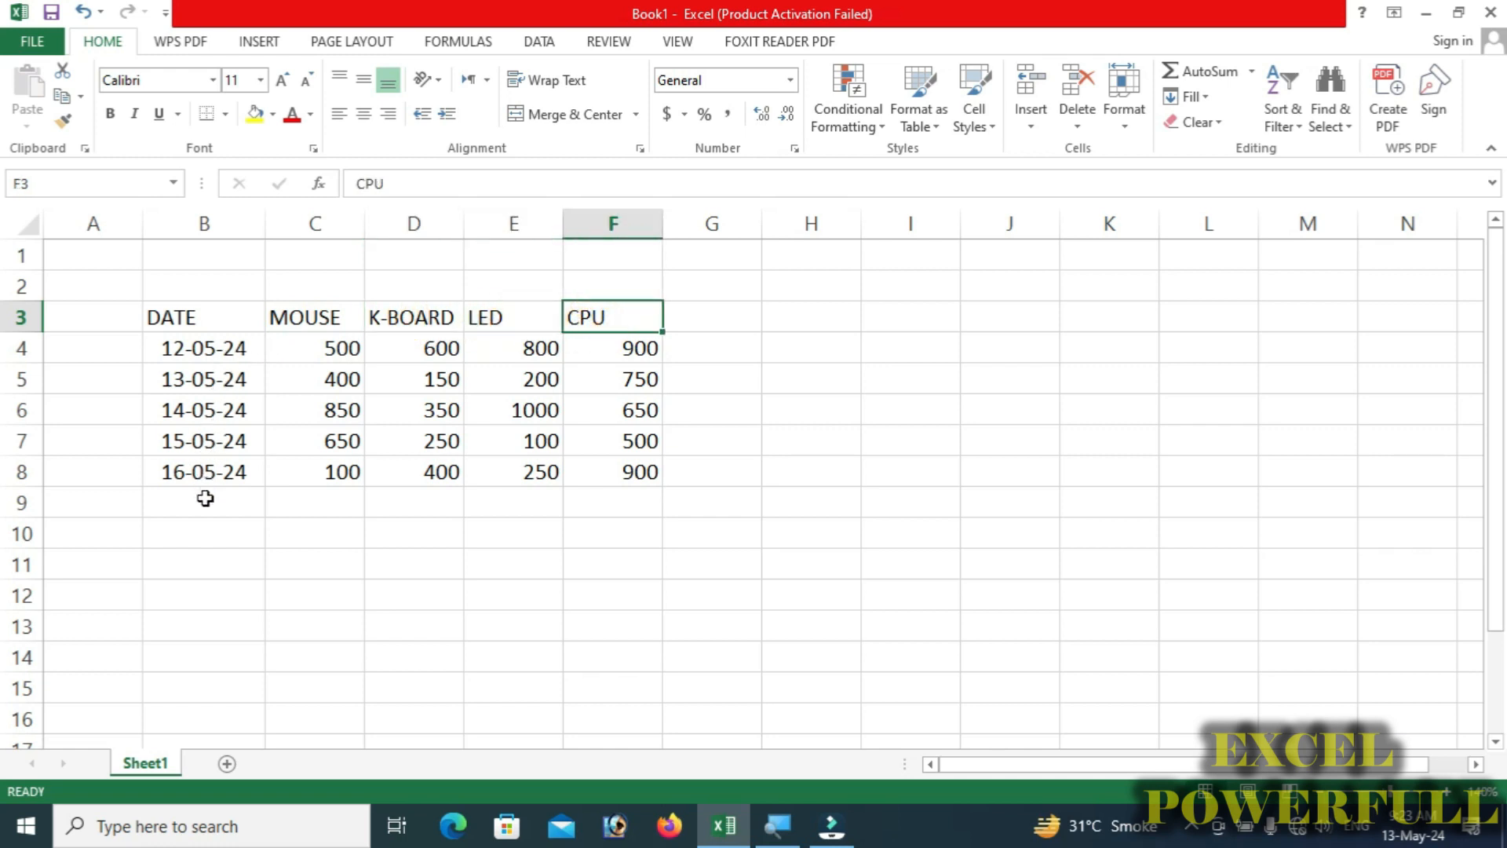
Review the dates in B4:B8 and the four product sales figures in row 4.
left_click(202, 347)
left_click(201, 380)
left_click(188, 412)
left_click(187, 439)
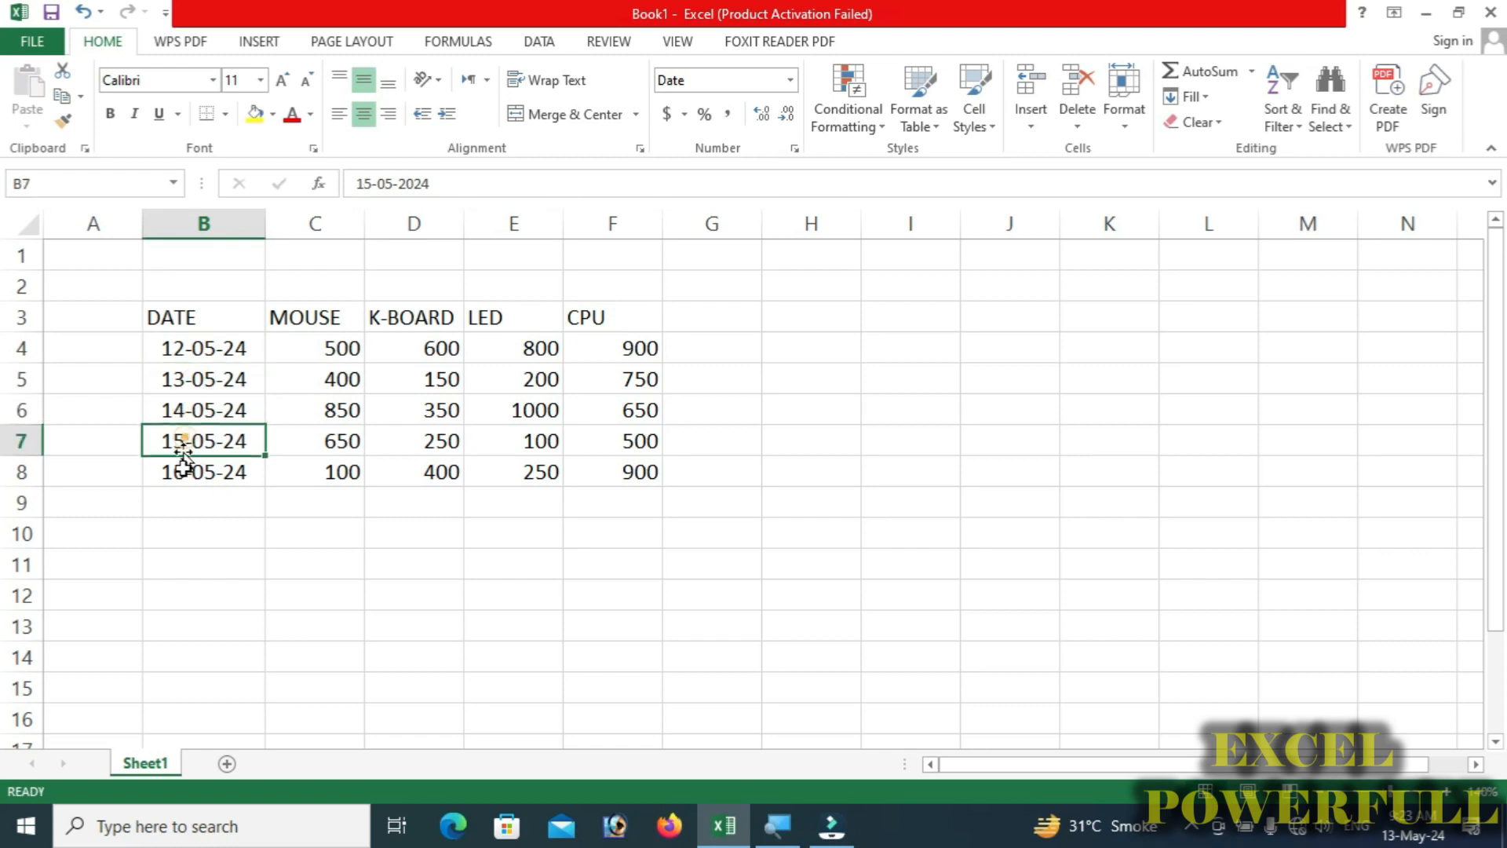
left_click(186, 475)
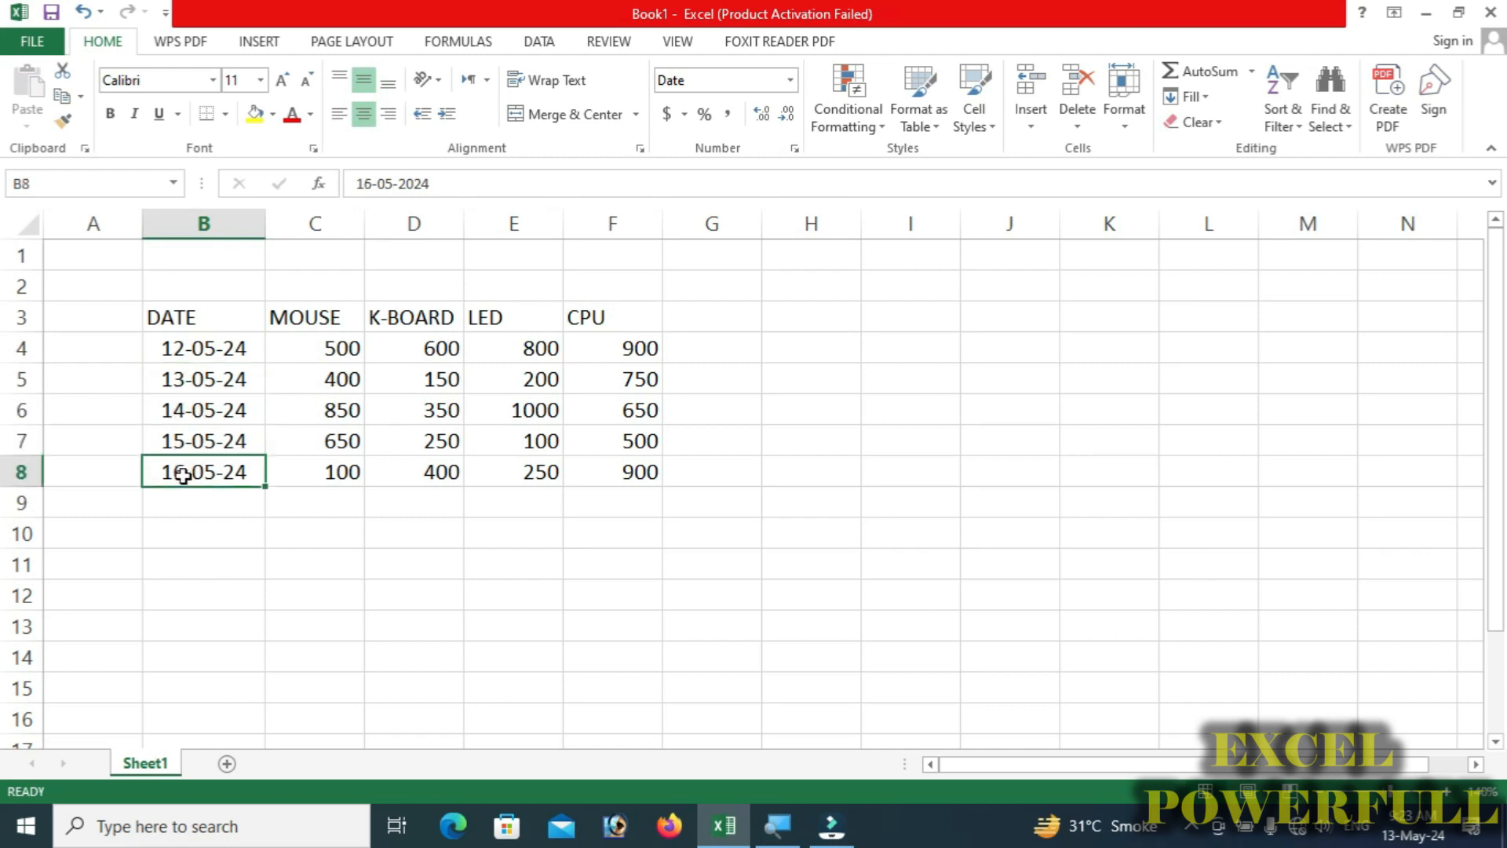
left_click(333, 349)
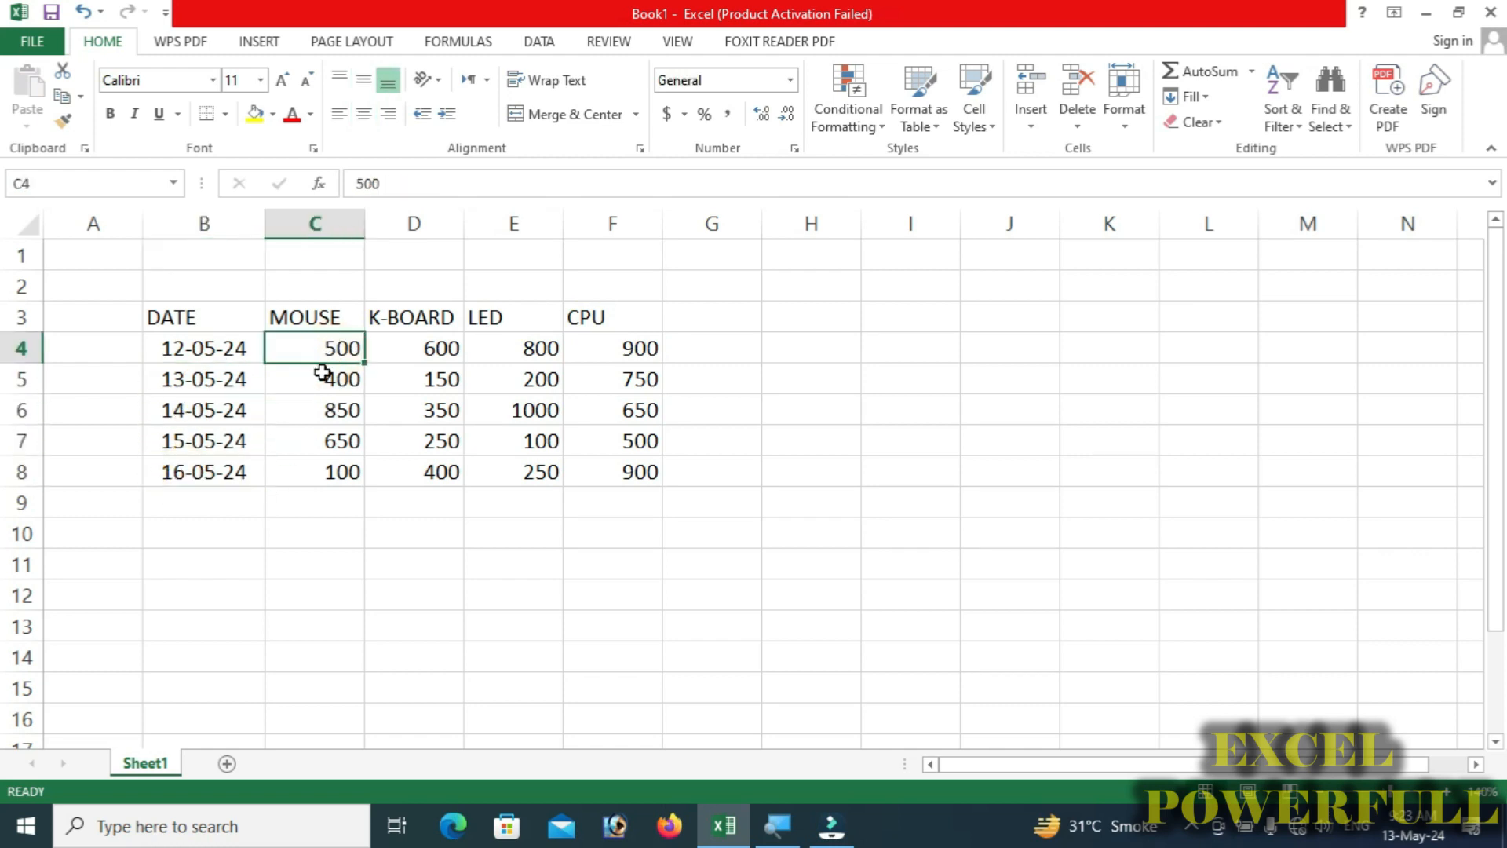
left_click(408, 352)
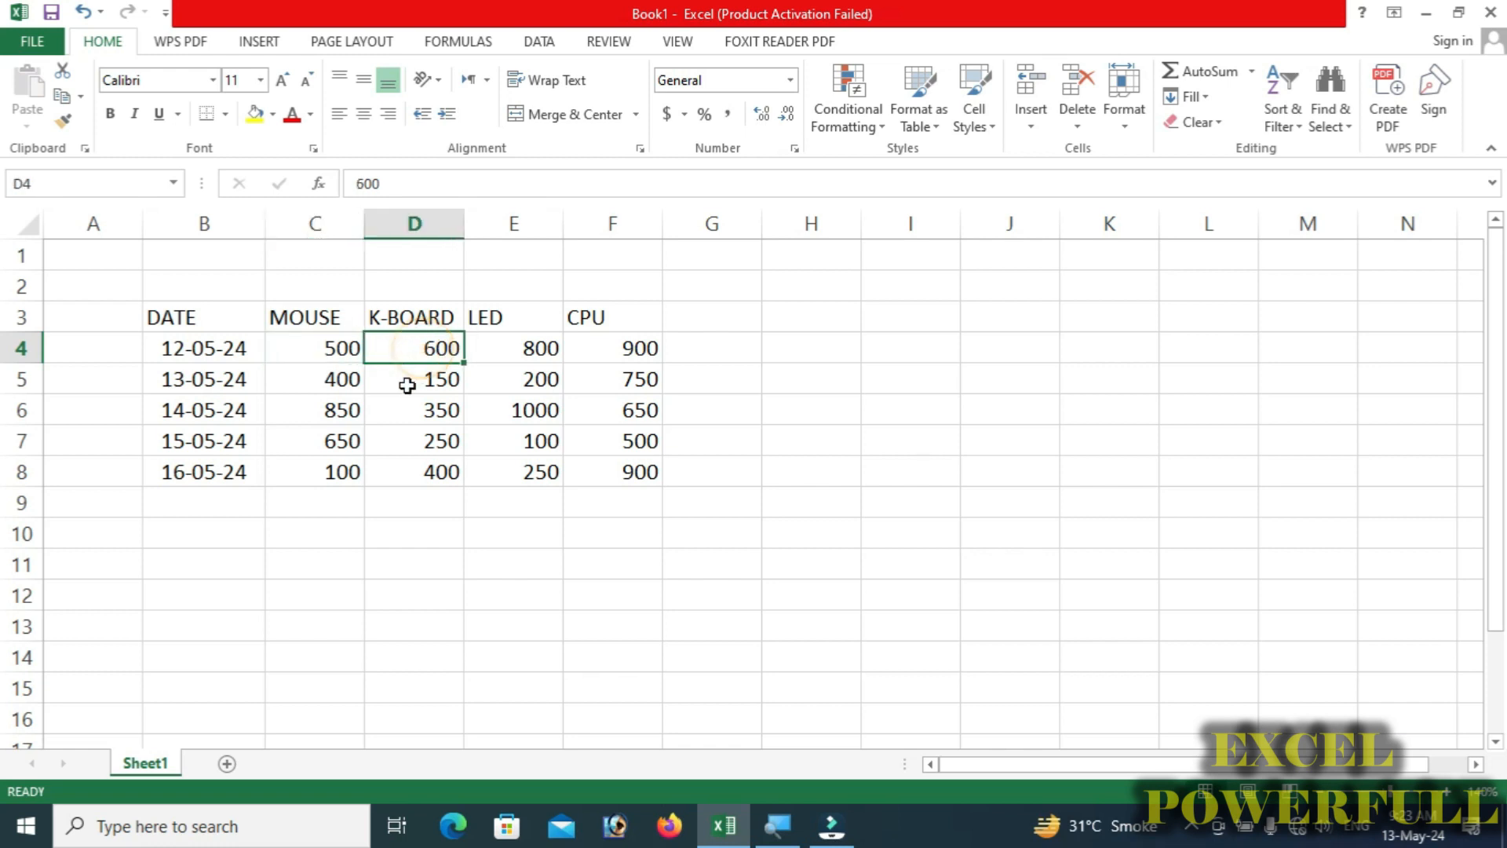
left_click(511, 374)
left_click(526, 352)
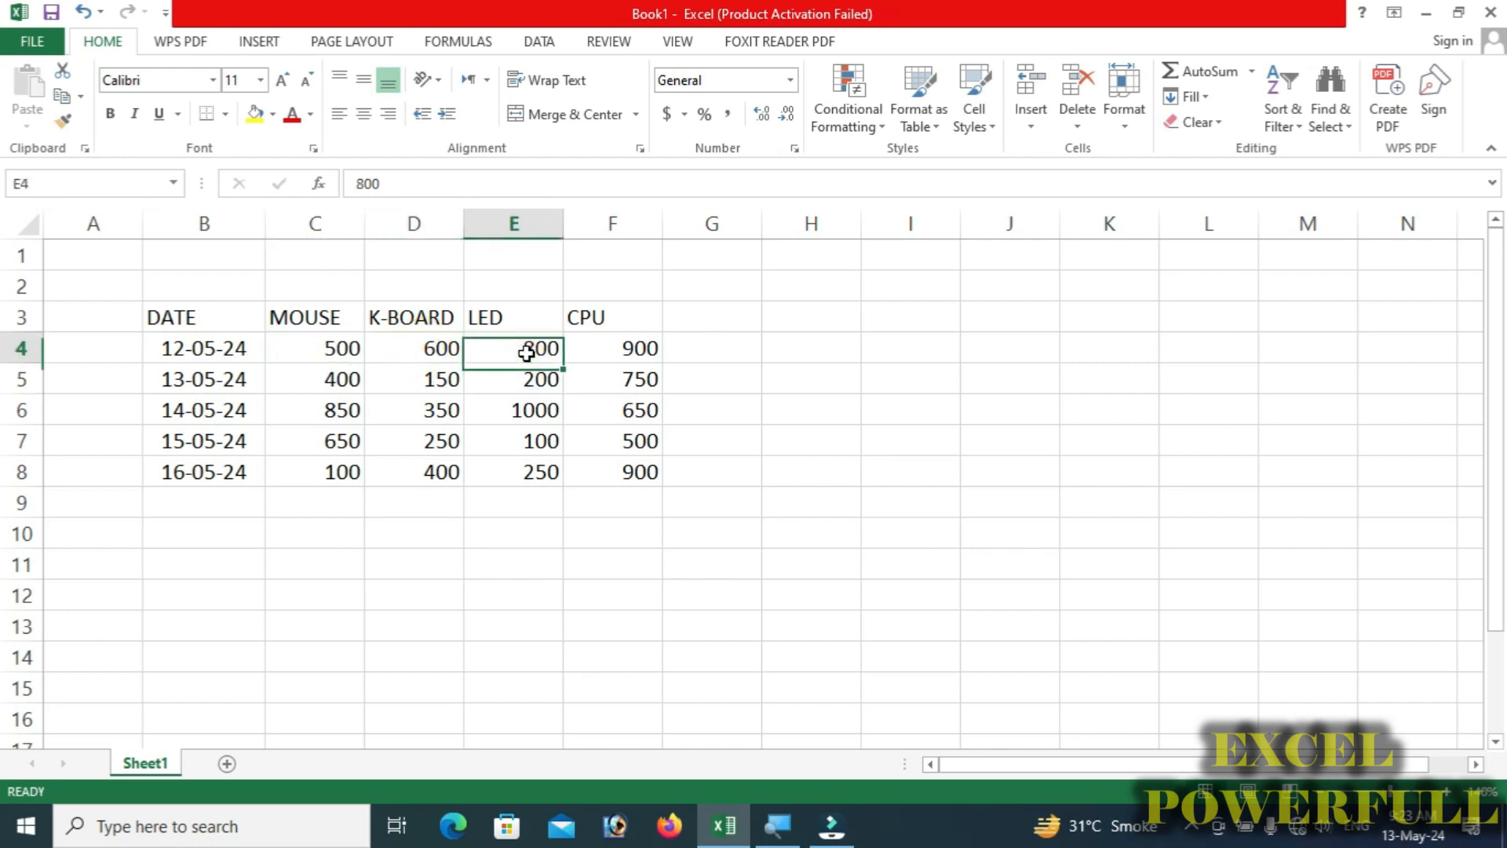
left_click(648, 351)
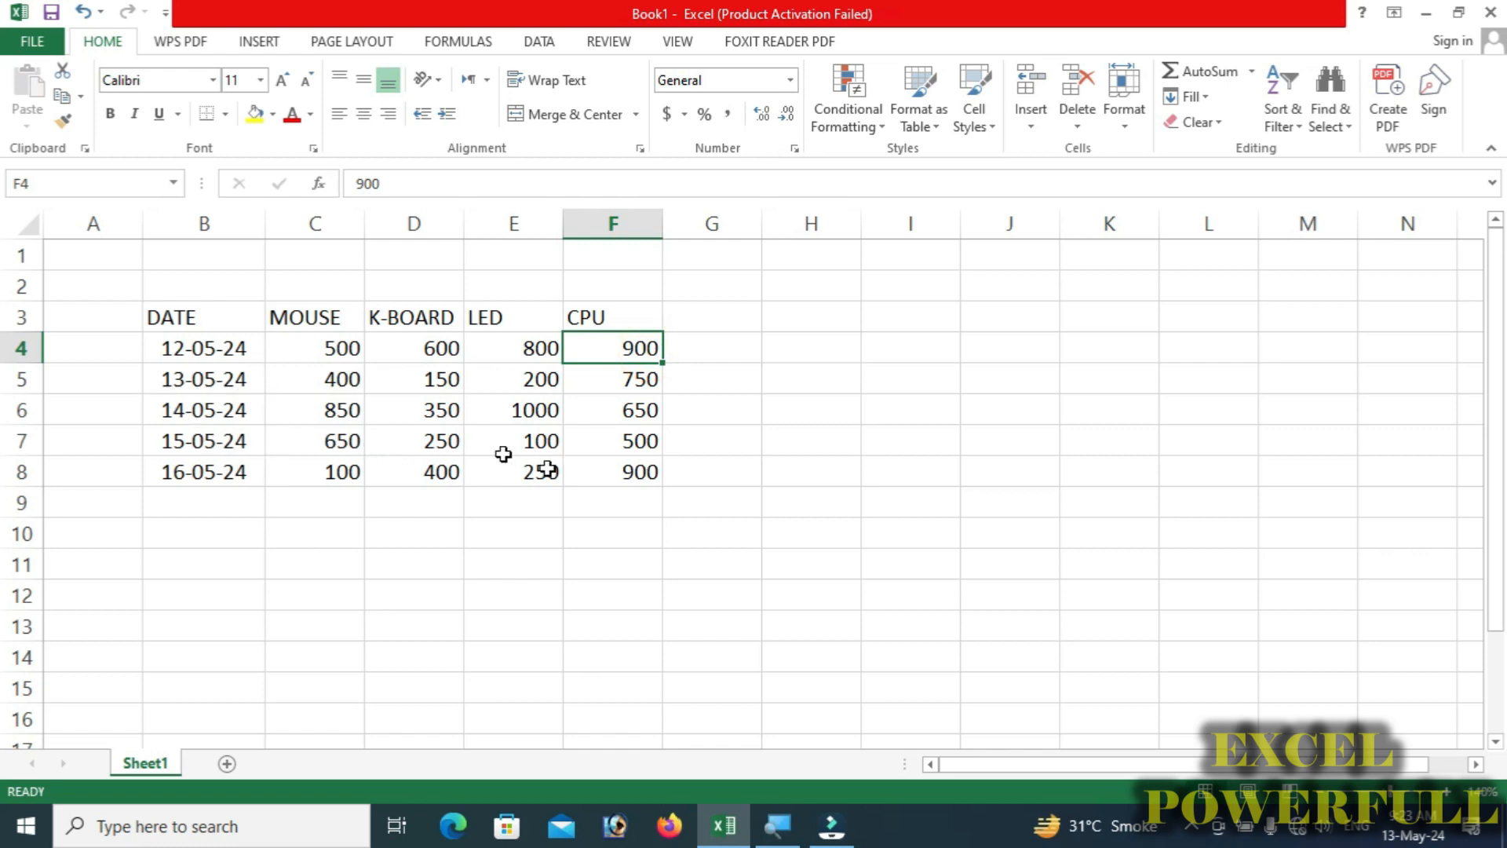
Add the heading TOTAL SALE in cell G3 and fit column G's width to it.
left_click(696, 342)
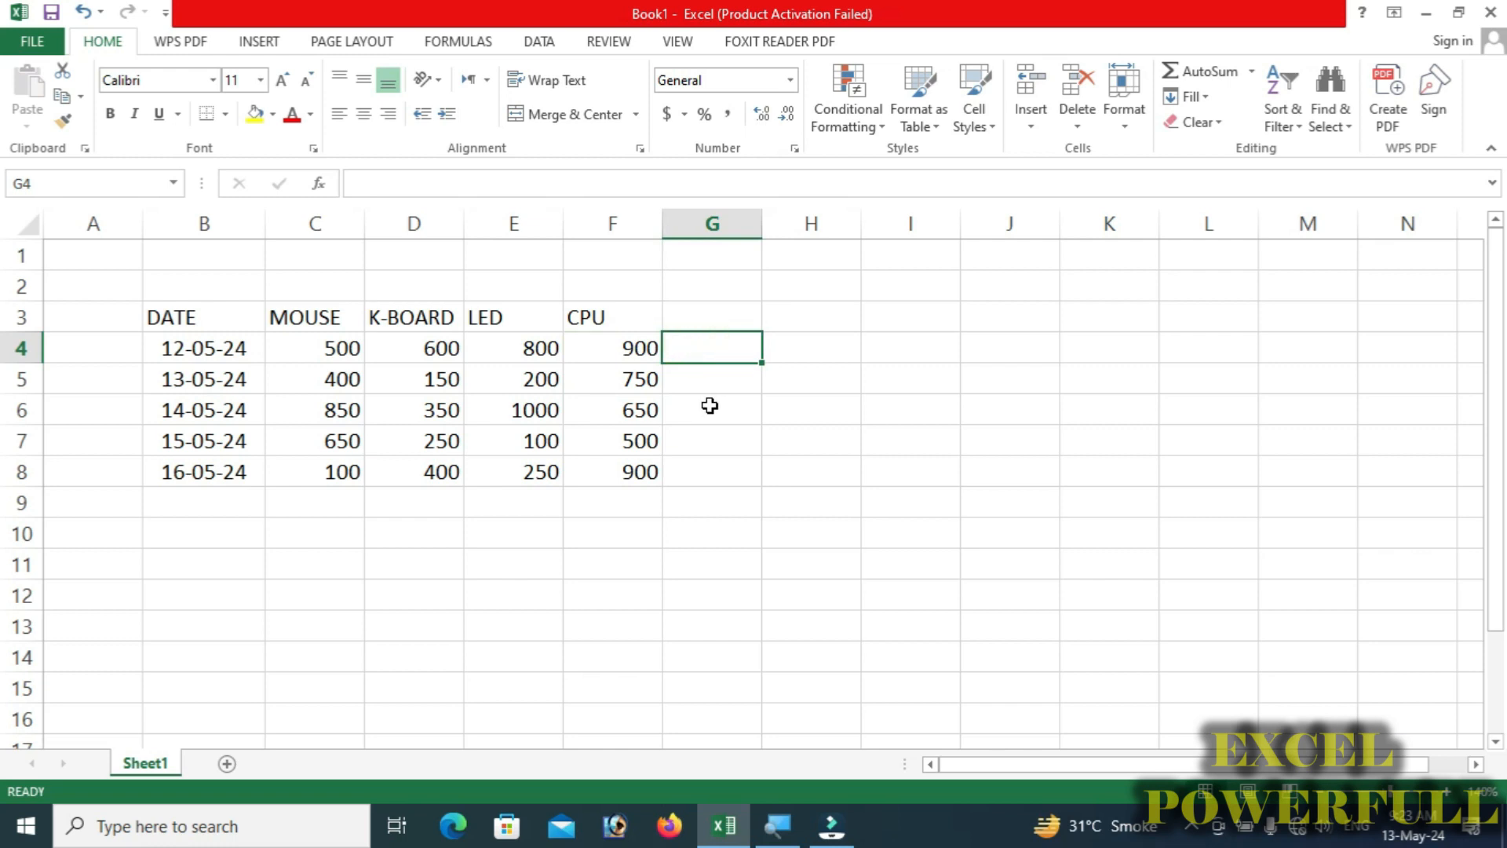
left_click(699, 444)
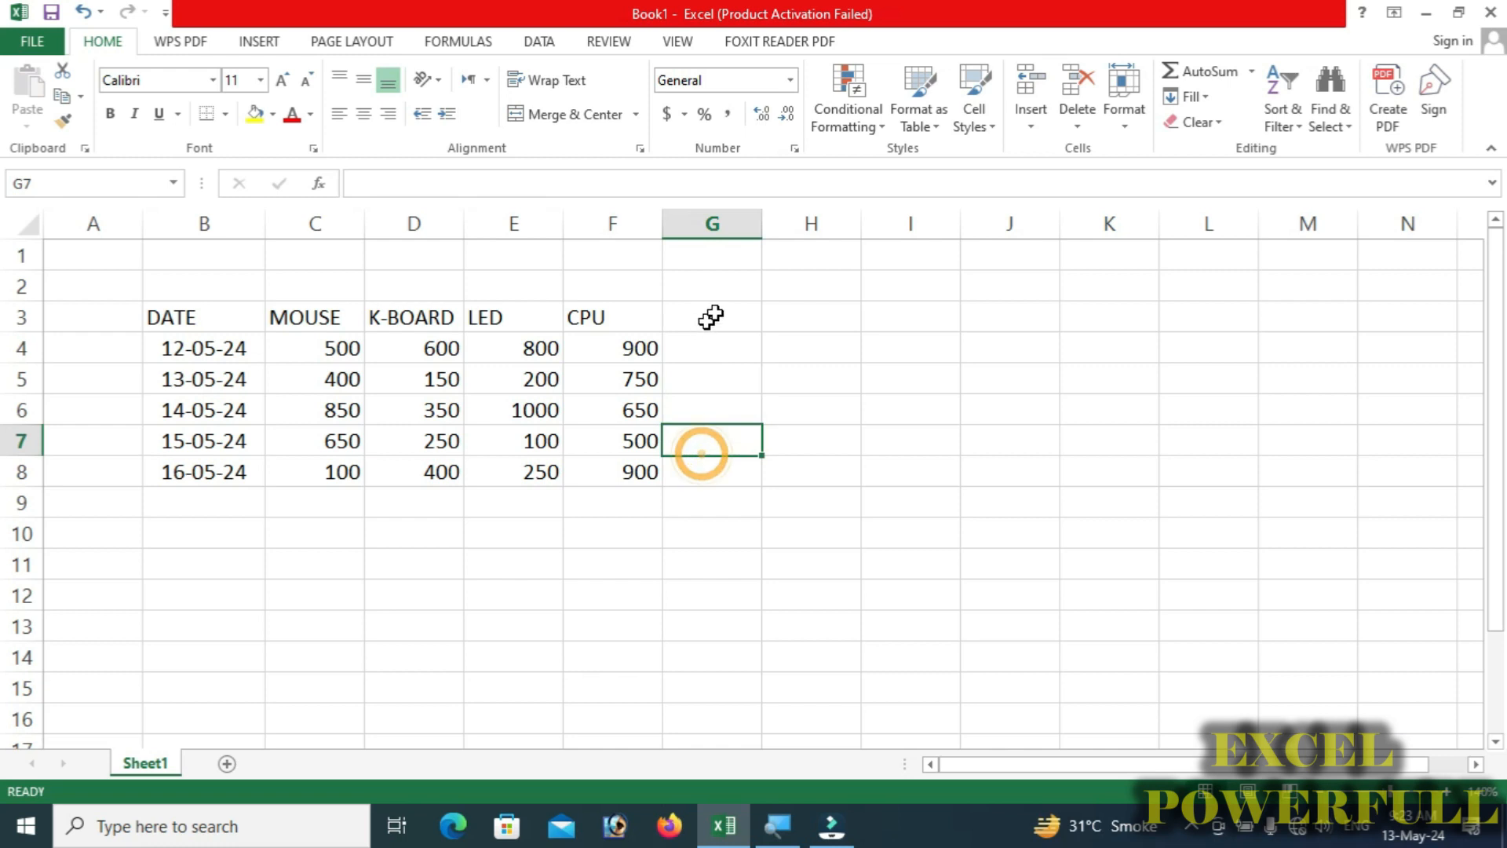
left_click(712, 311)
type("T")
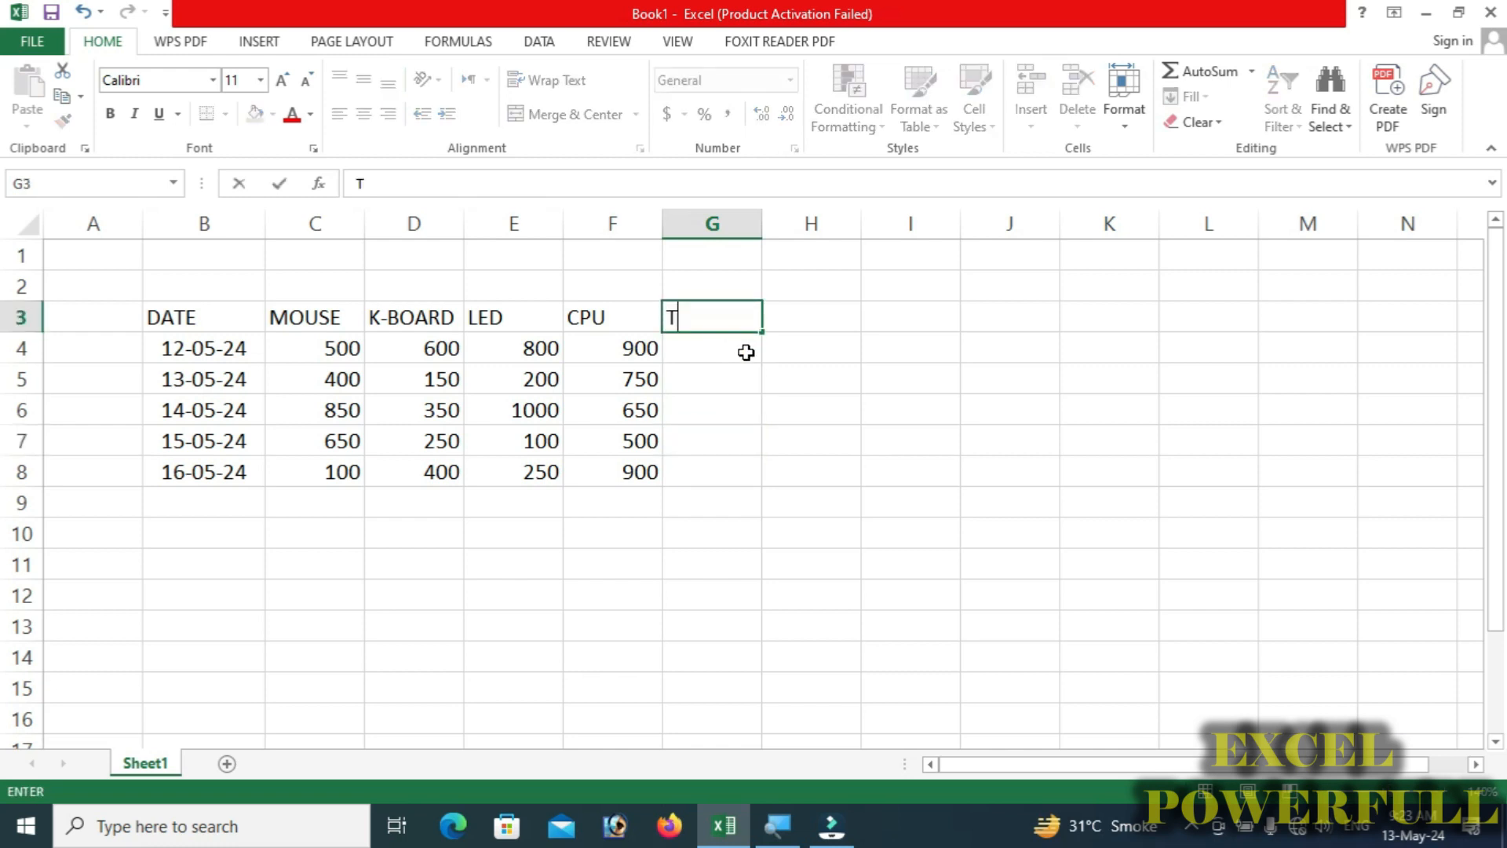
type("OTAL SALE")
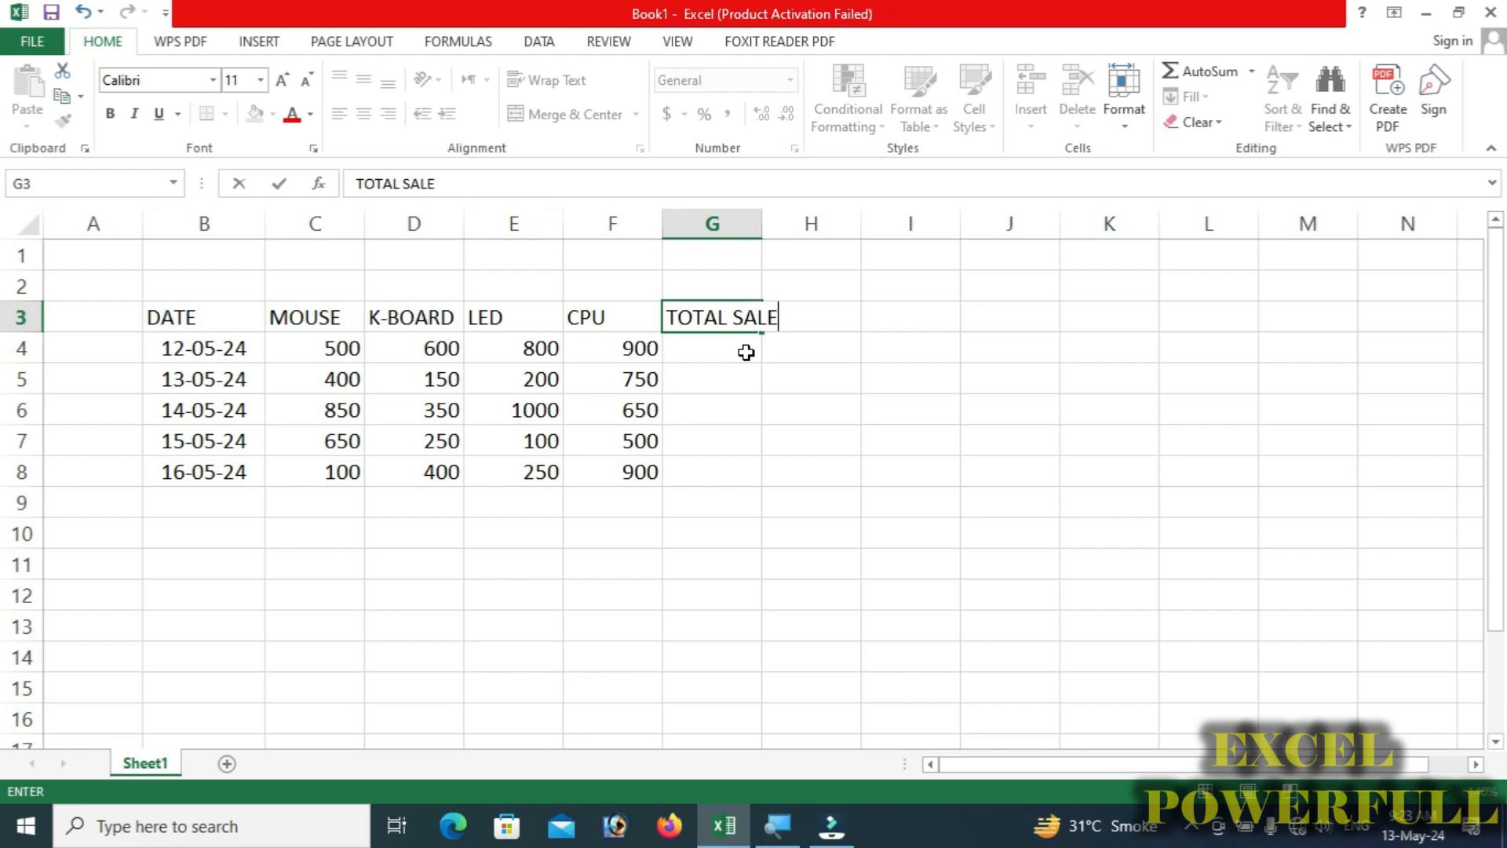
key("Return")
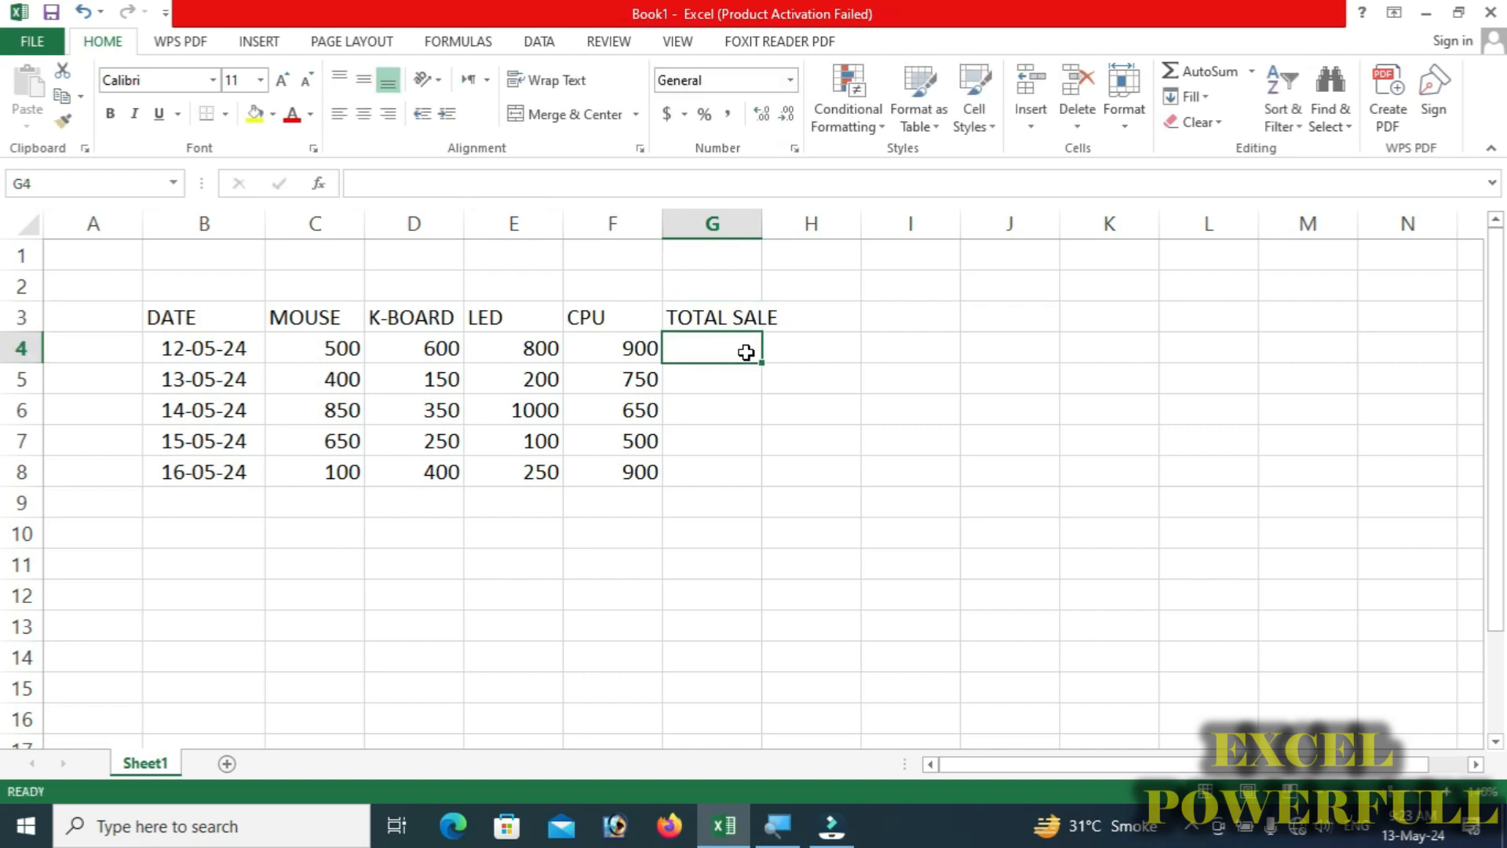
double_click(763, 235)
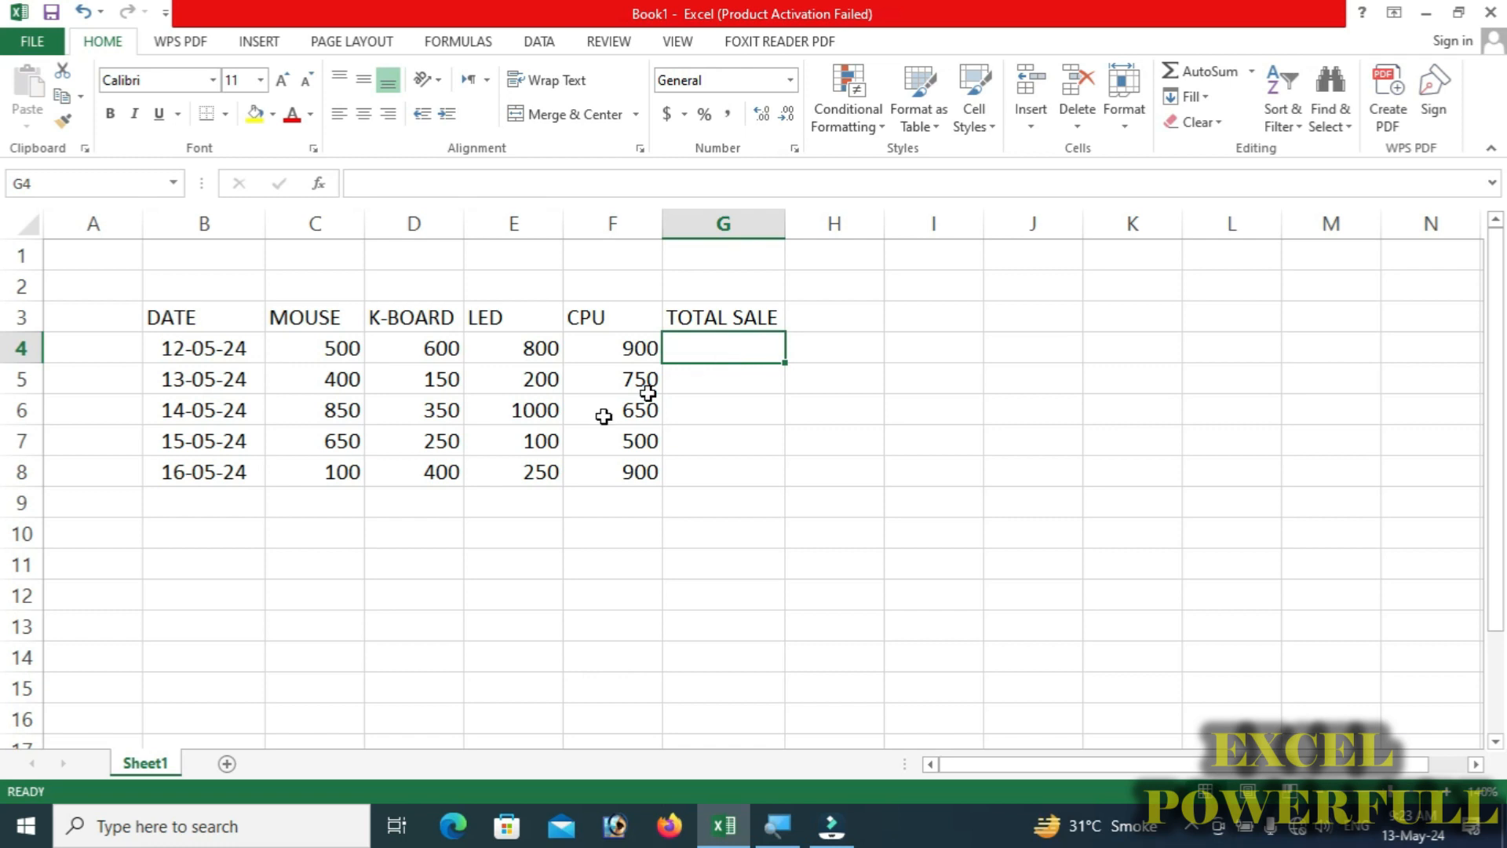
left_click_drag(330, 318, 305, 464)
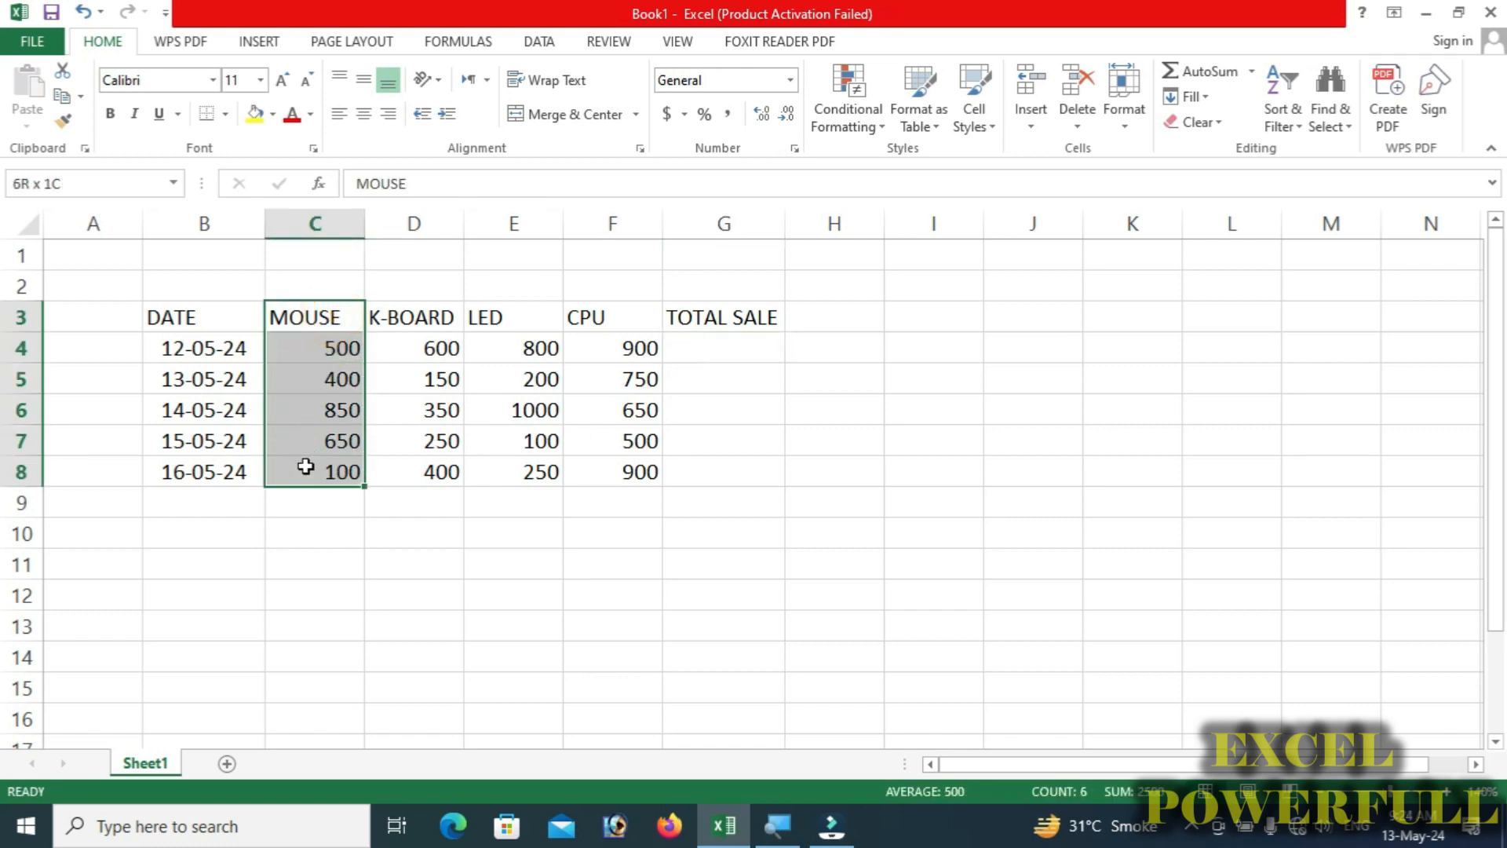
left_click(306, 467)
left_click_drag(434, 320, 434, 471)
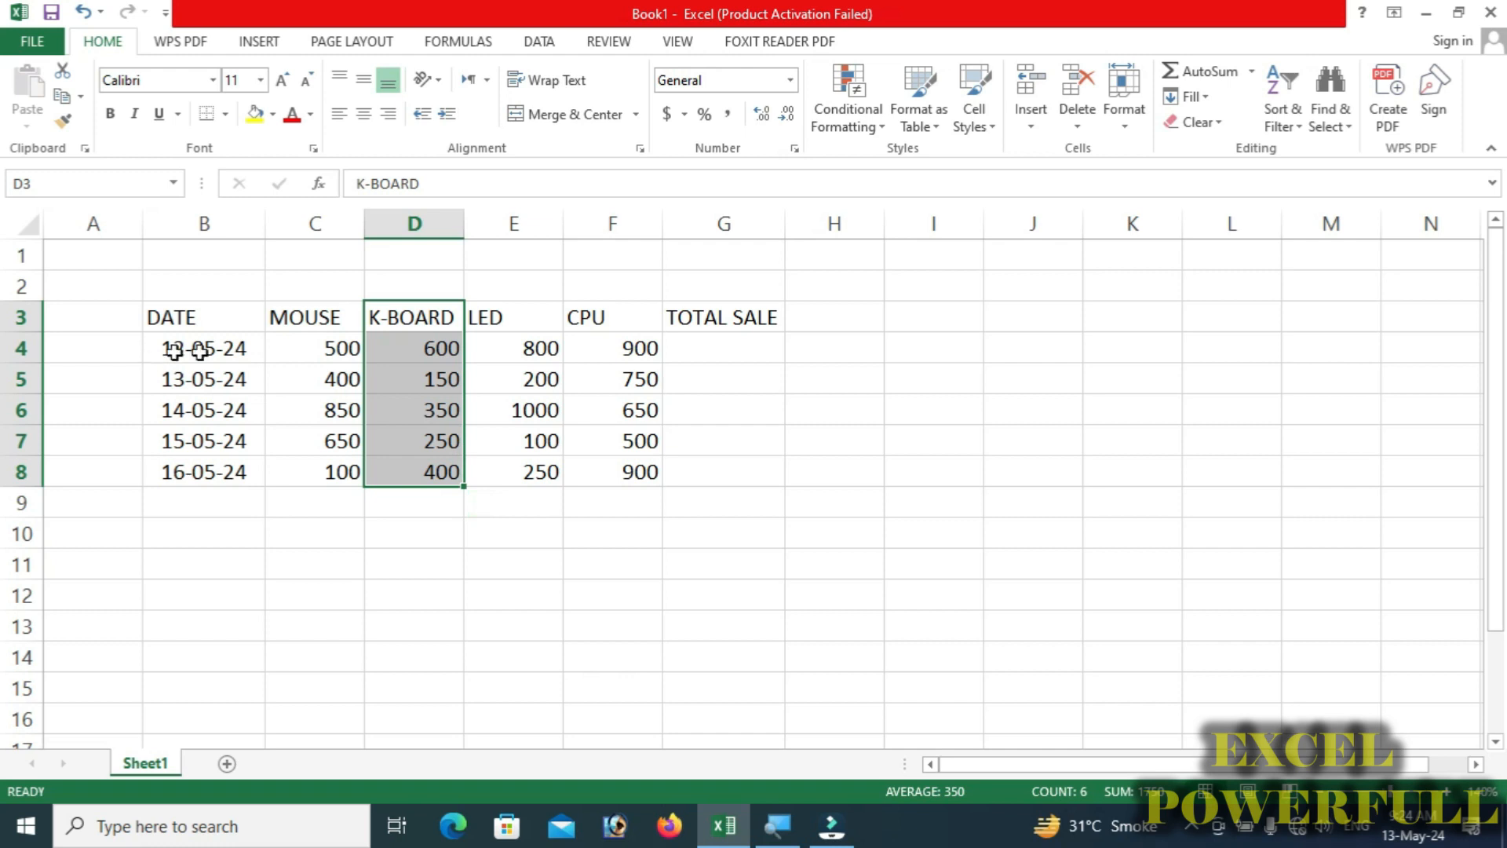
Enter the formula =SUM(C4:F4) in cell G4 to total the first day's sales.
left_click(707, 355)
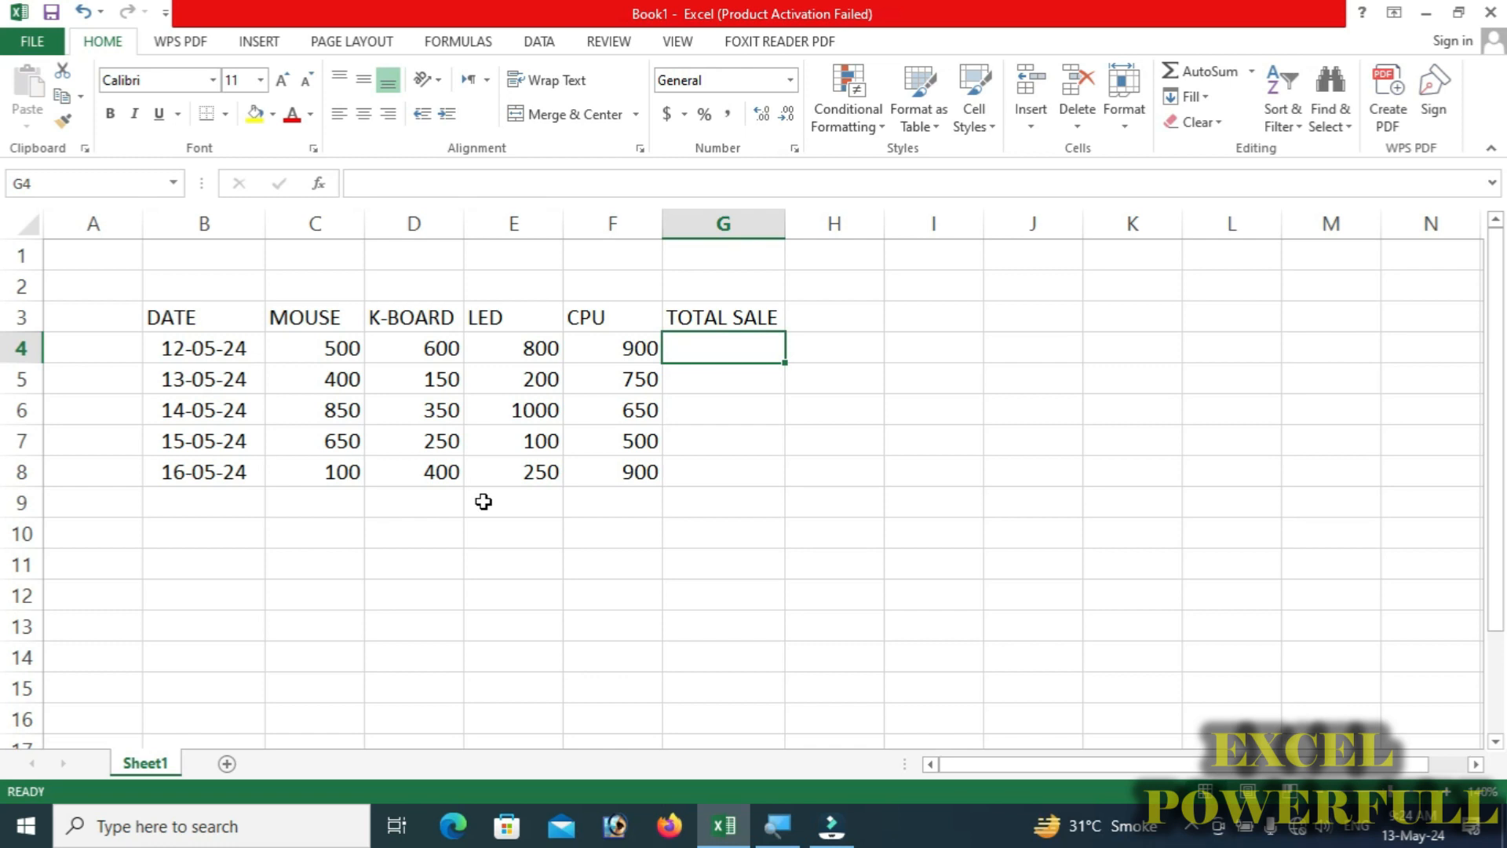
type("=")
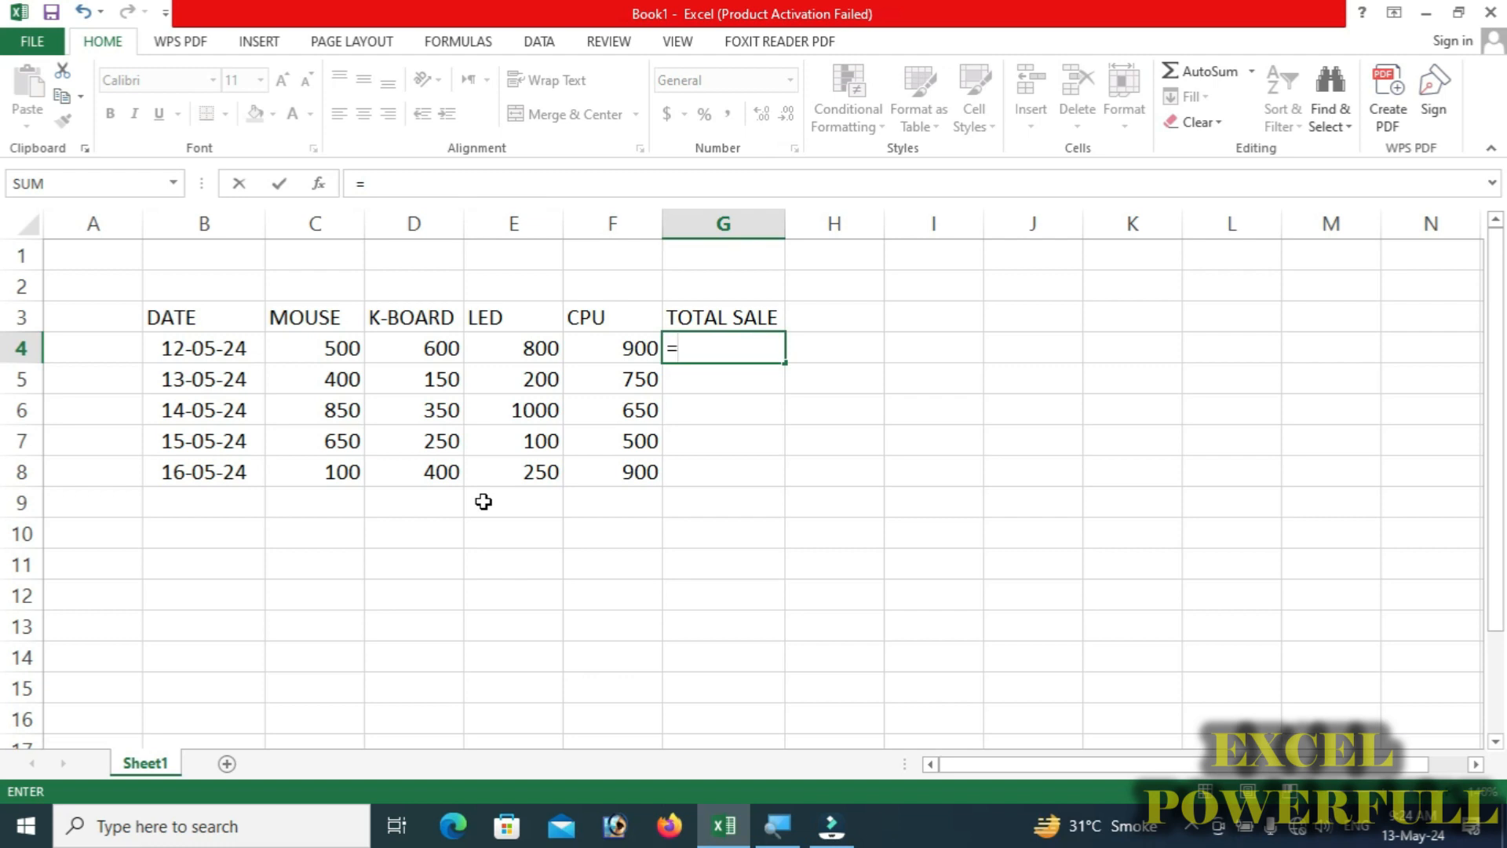
type("SUM")
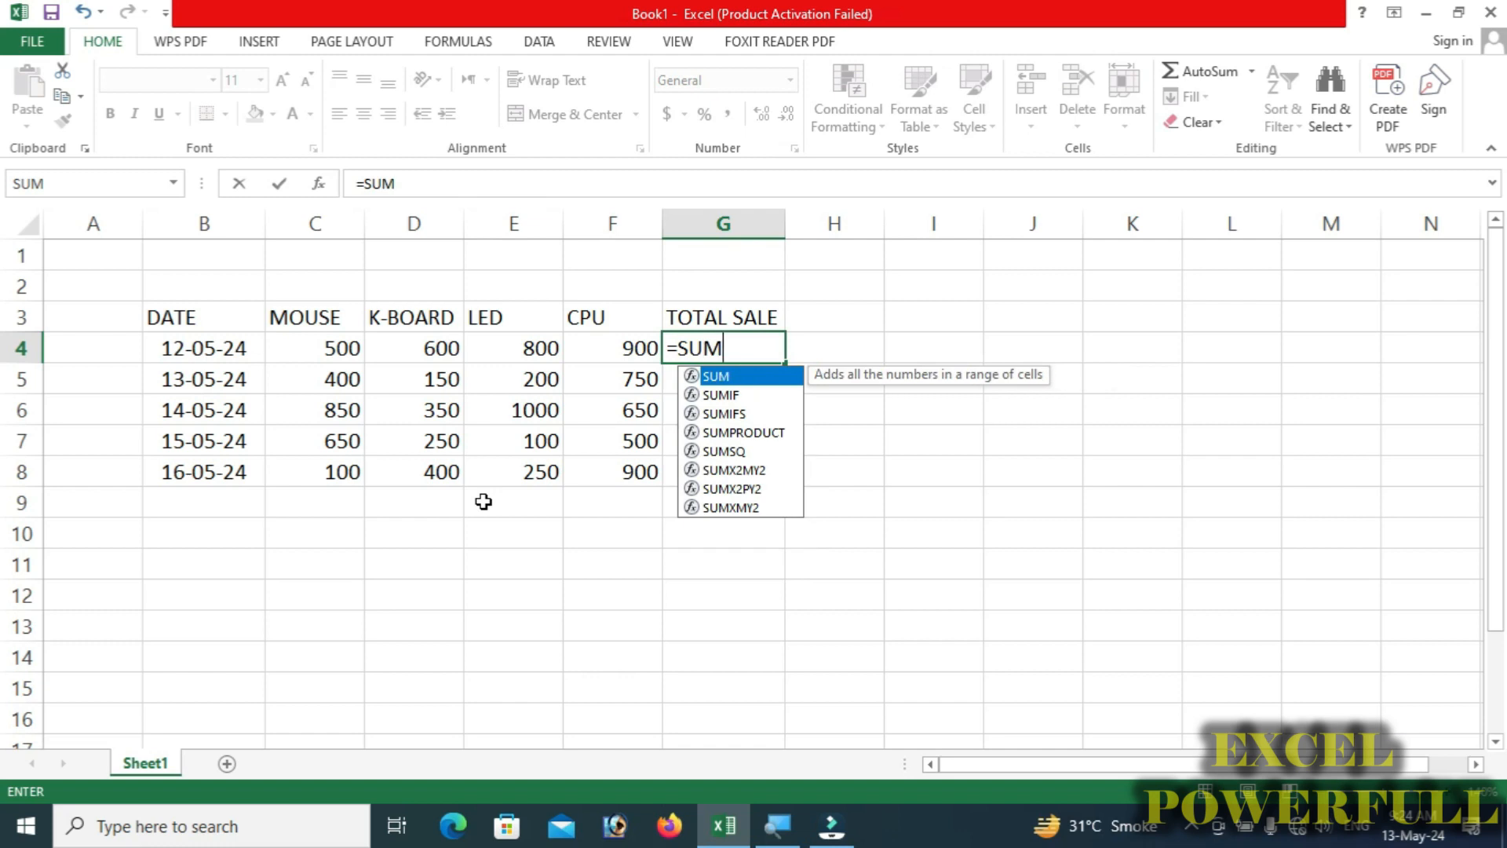
type("(")
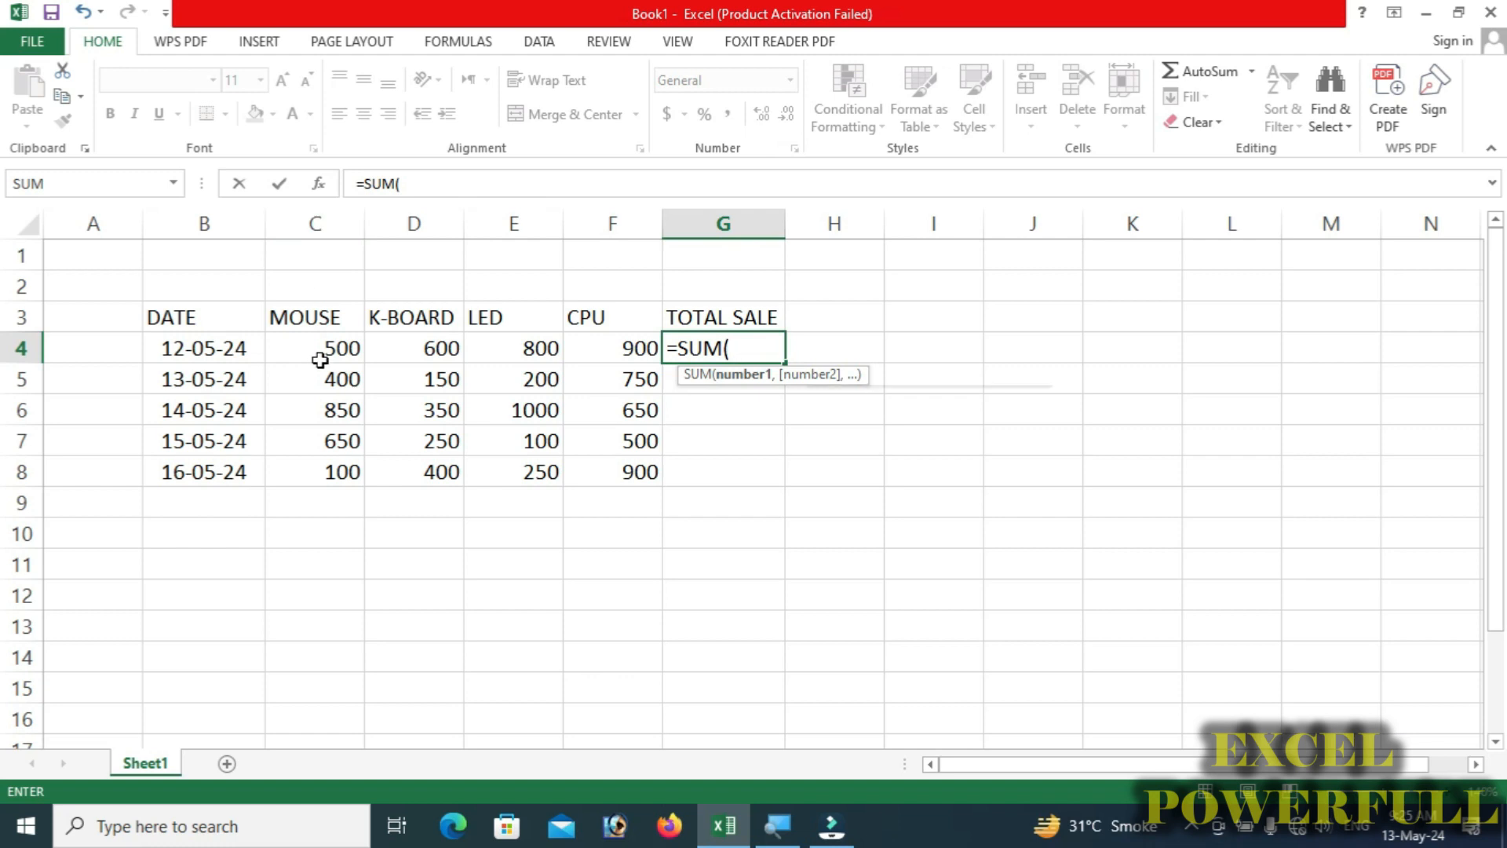
type("C4")
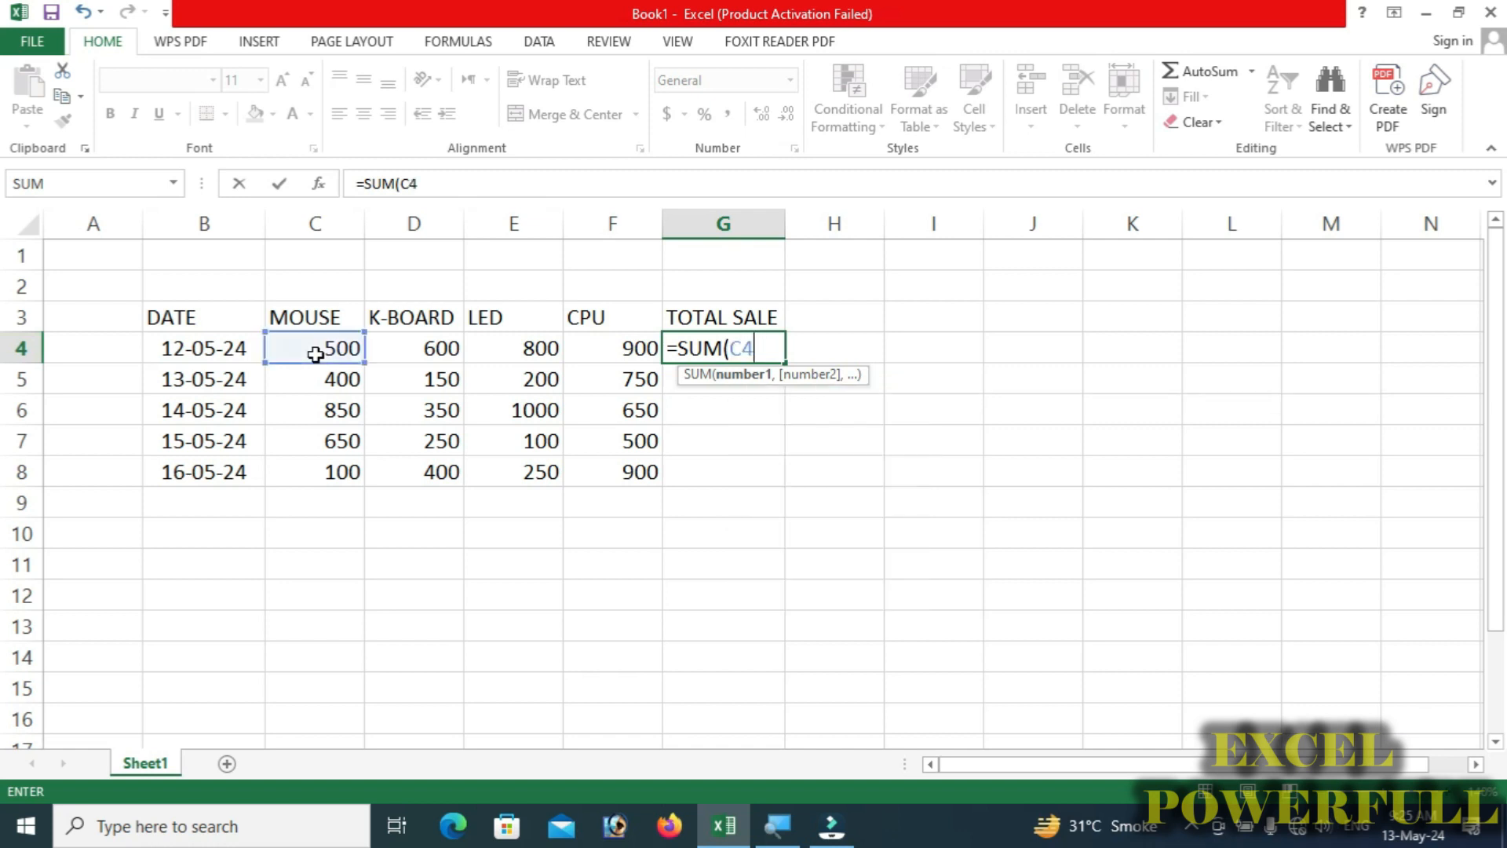
left_click(315, 354)
type(":")
type("F")
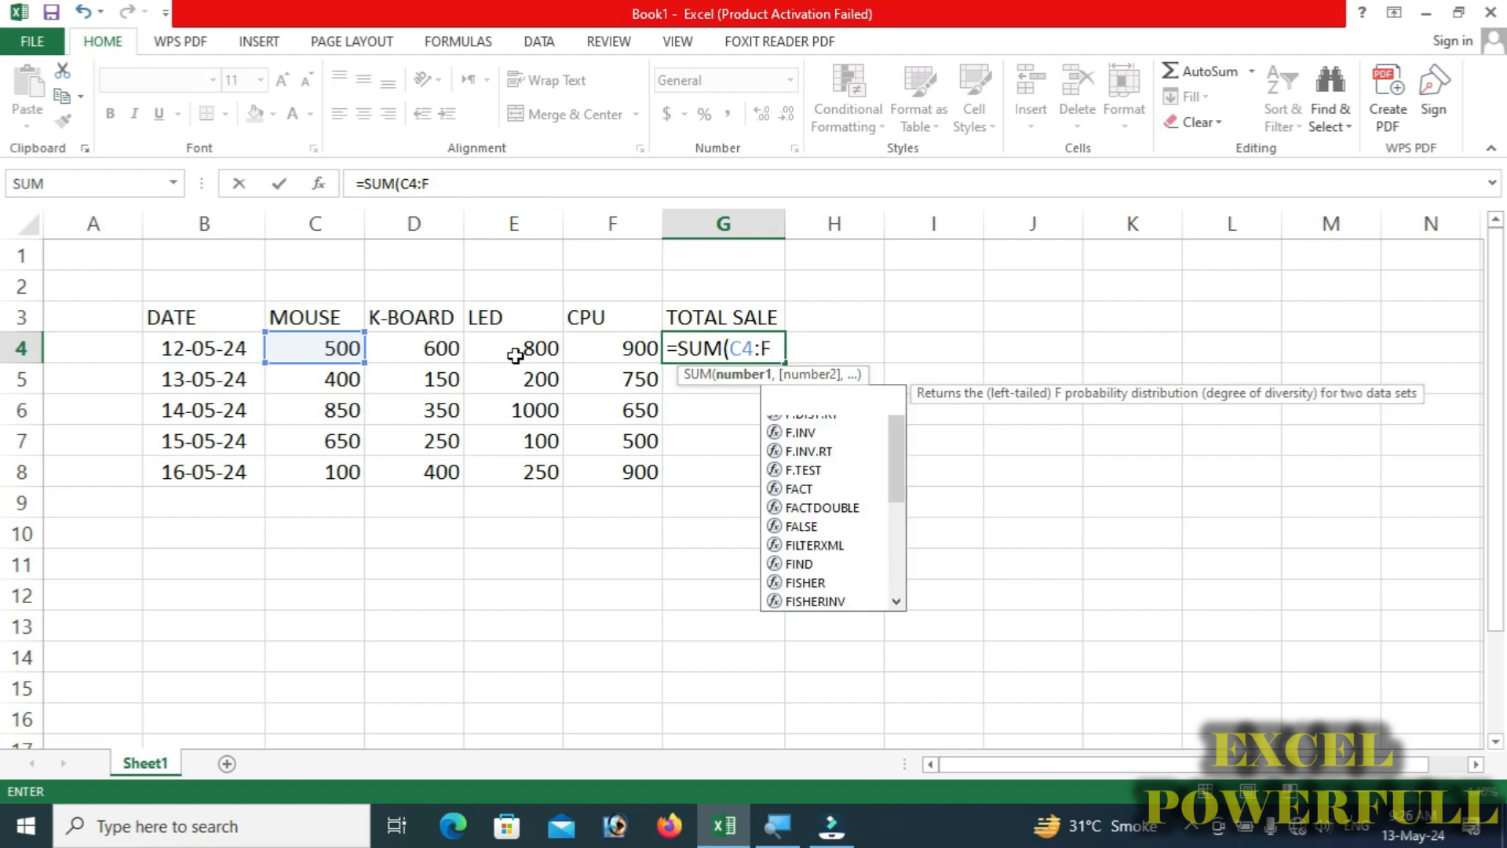
type("4)")
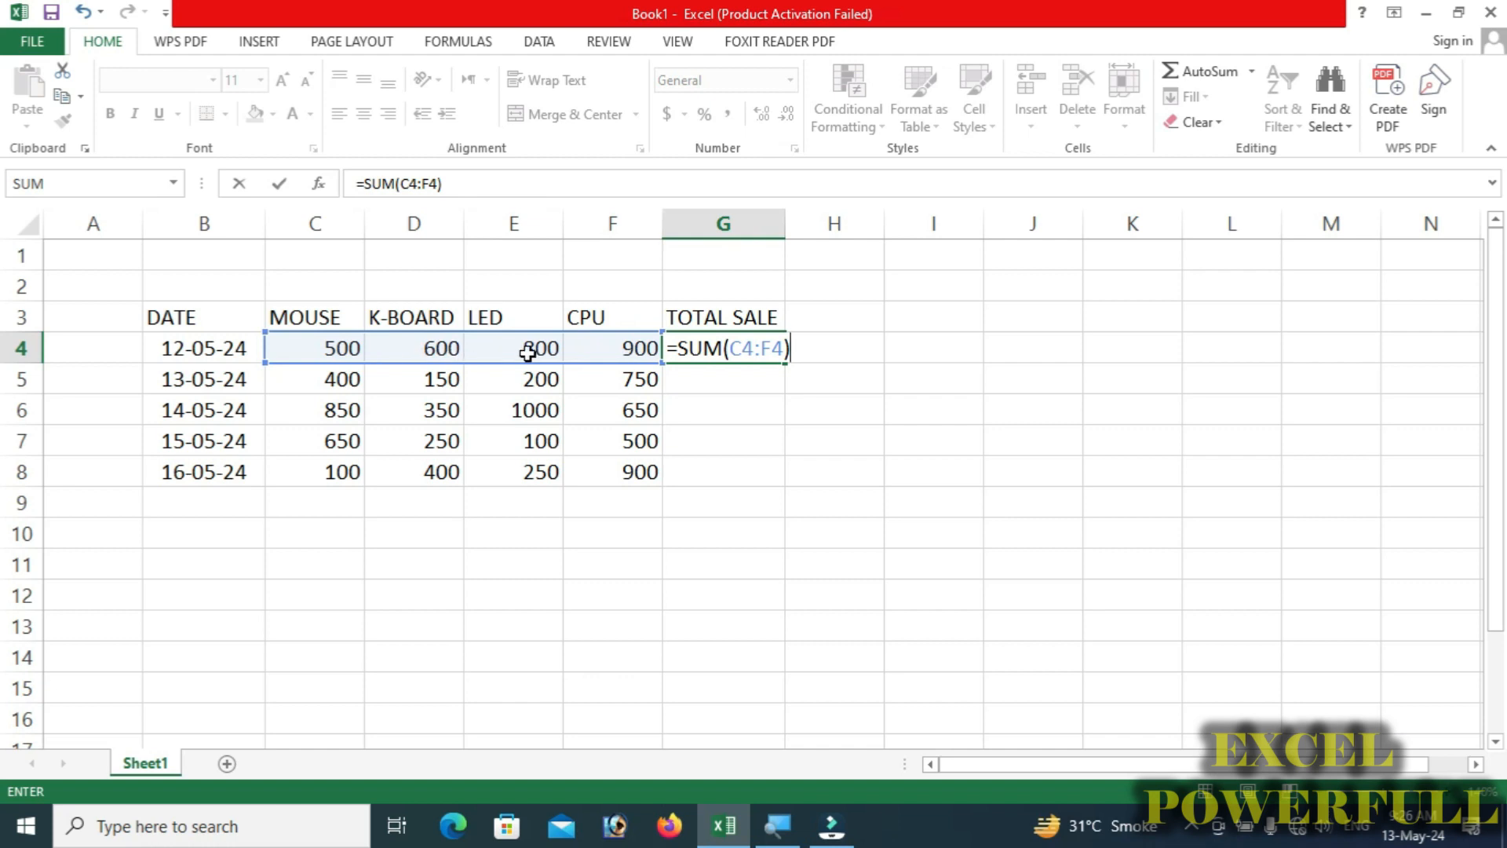
key("Return")
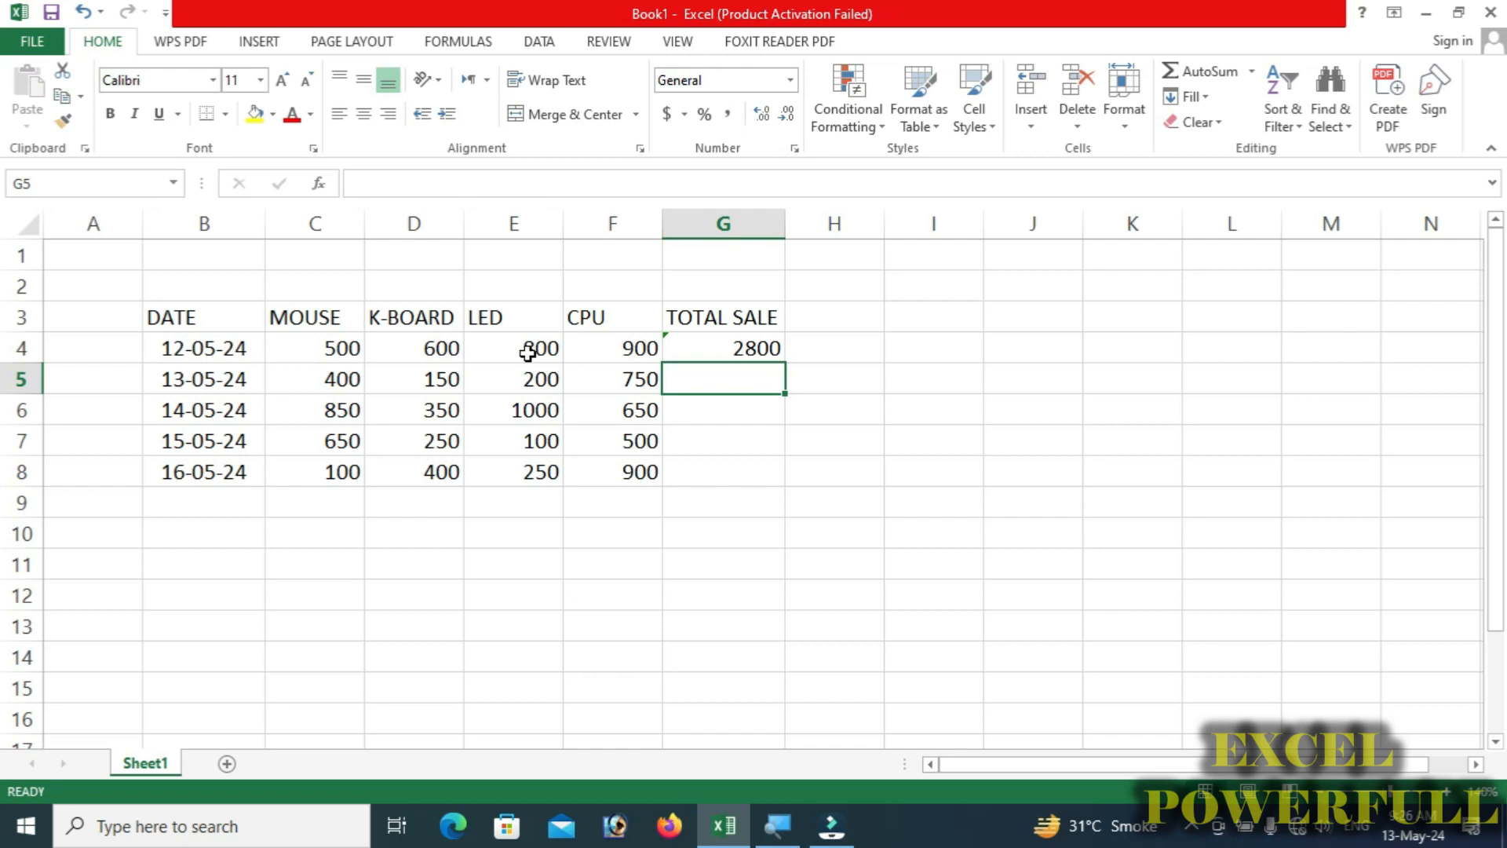
left_click(336, 384)
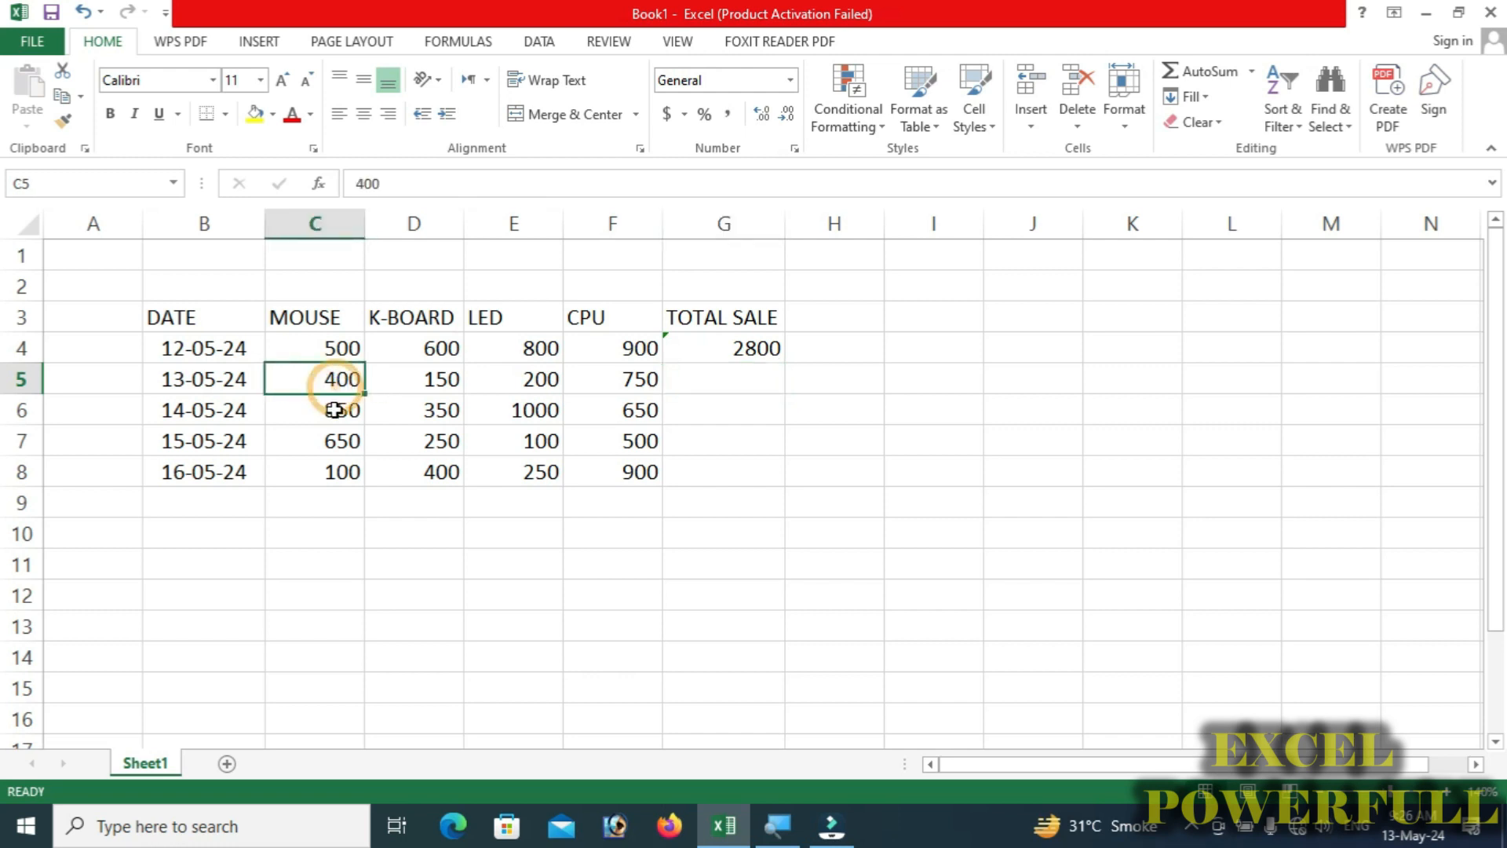
left_click(334, 410)
left_click(336, 434)
left_click(595, 445)
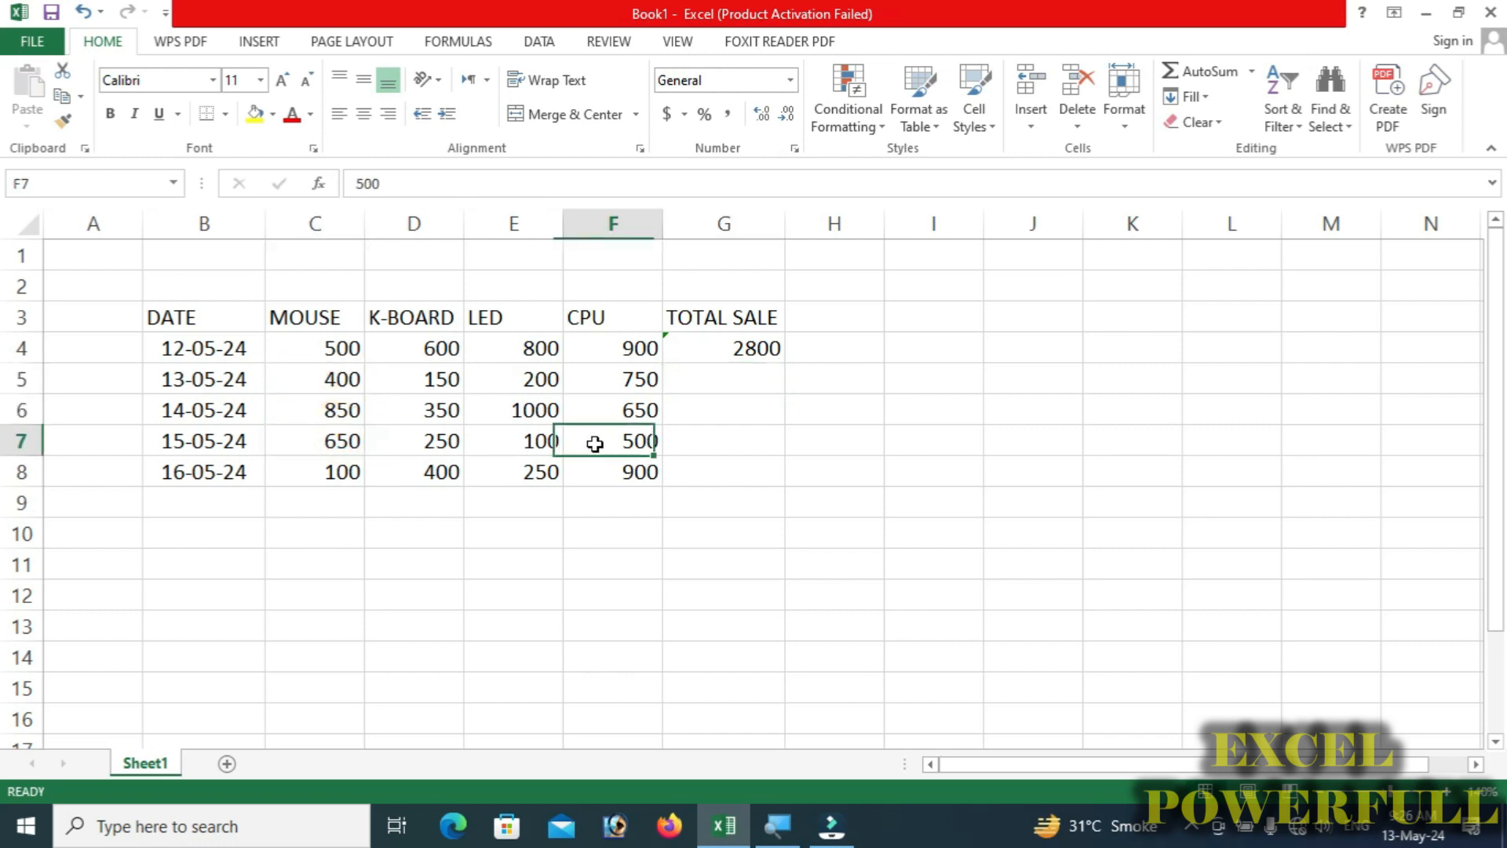
Review the remaining days' product sales figures, from the second day's row 5 through rows 6 and 7.
left_click(640, 402)
left_click(623, 380)
left_click(495, 380)
left_click(420, 381)
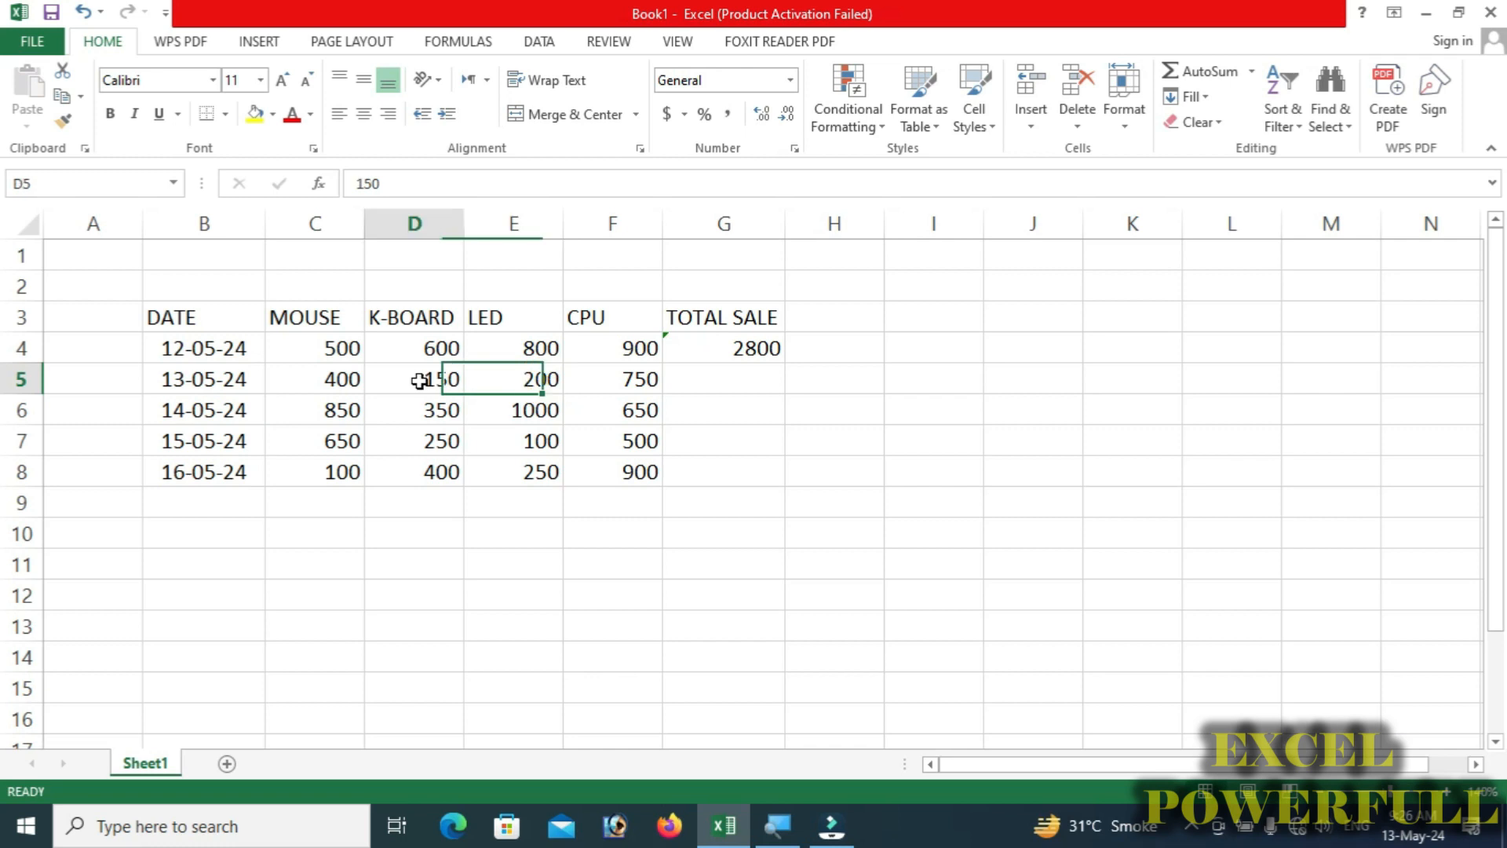
left_click(338, 381)
left_click(340, 410)
left_click(571, 433)
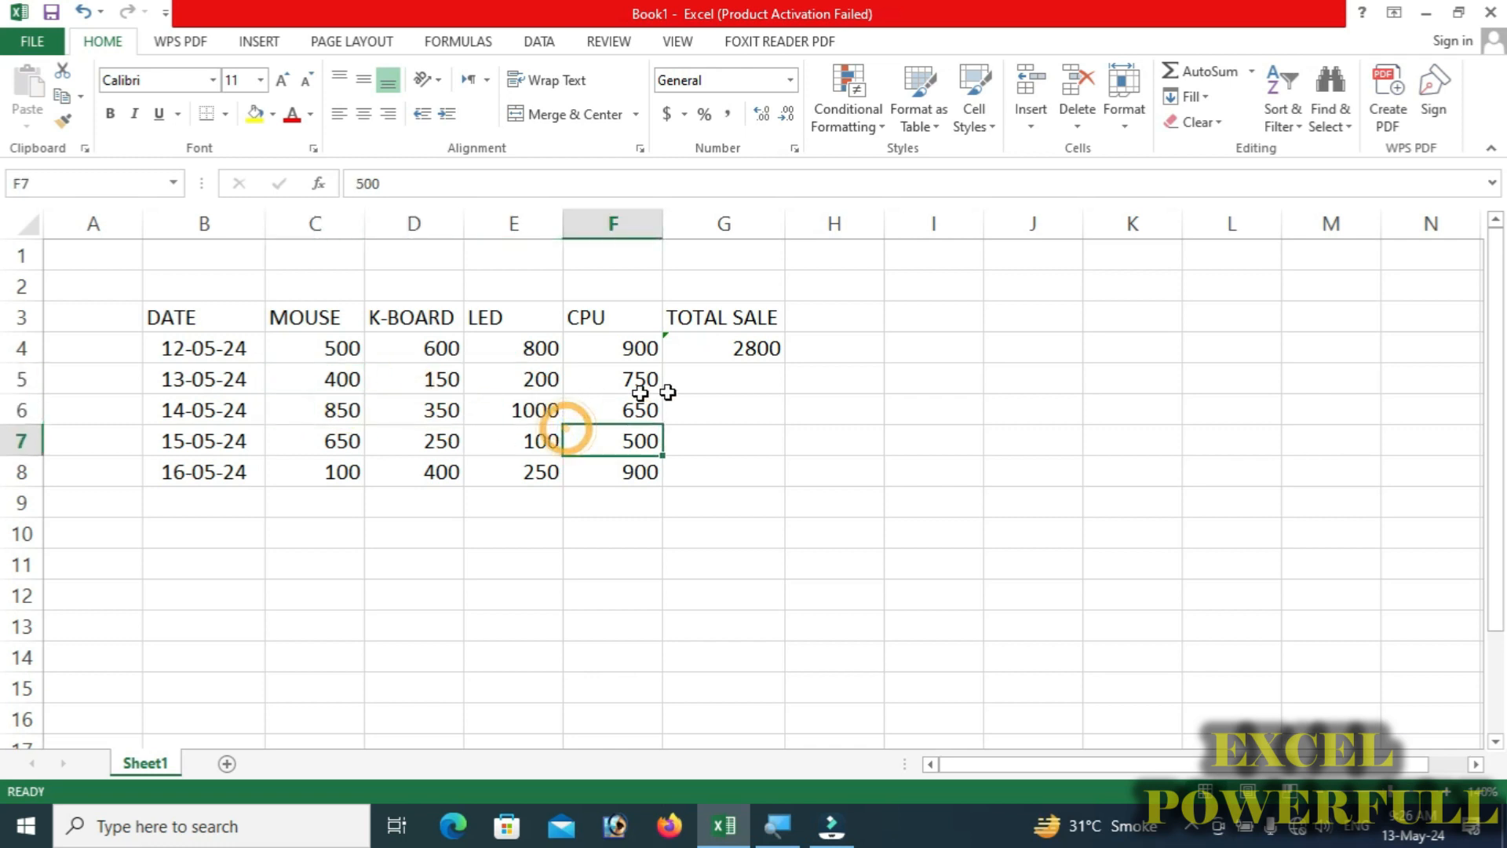
Fill the total formula from G4 down to G8 and clear all the totals in G4:G8.
left_click(730, 351)
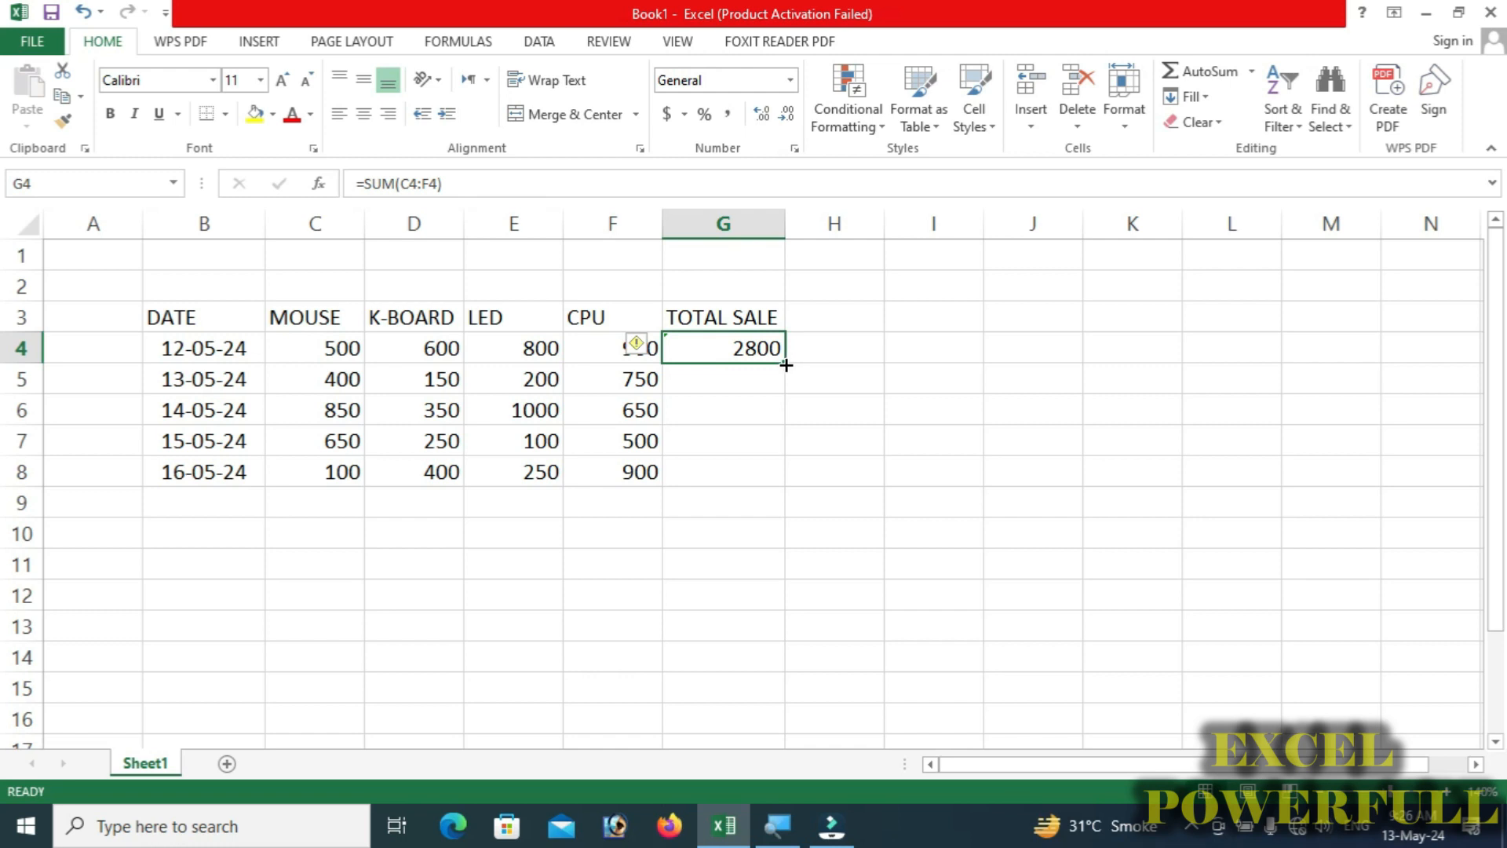
left_click_drag(786, 365, 779, 474)
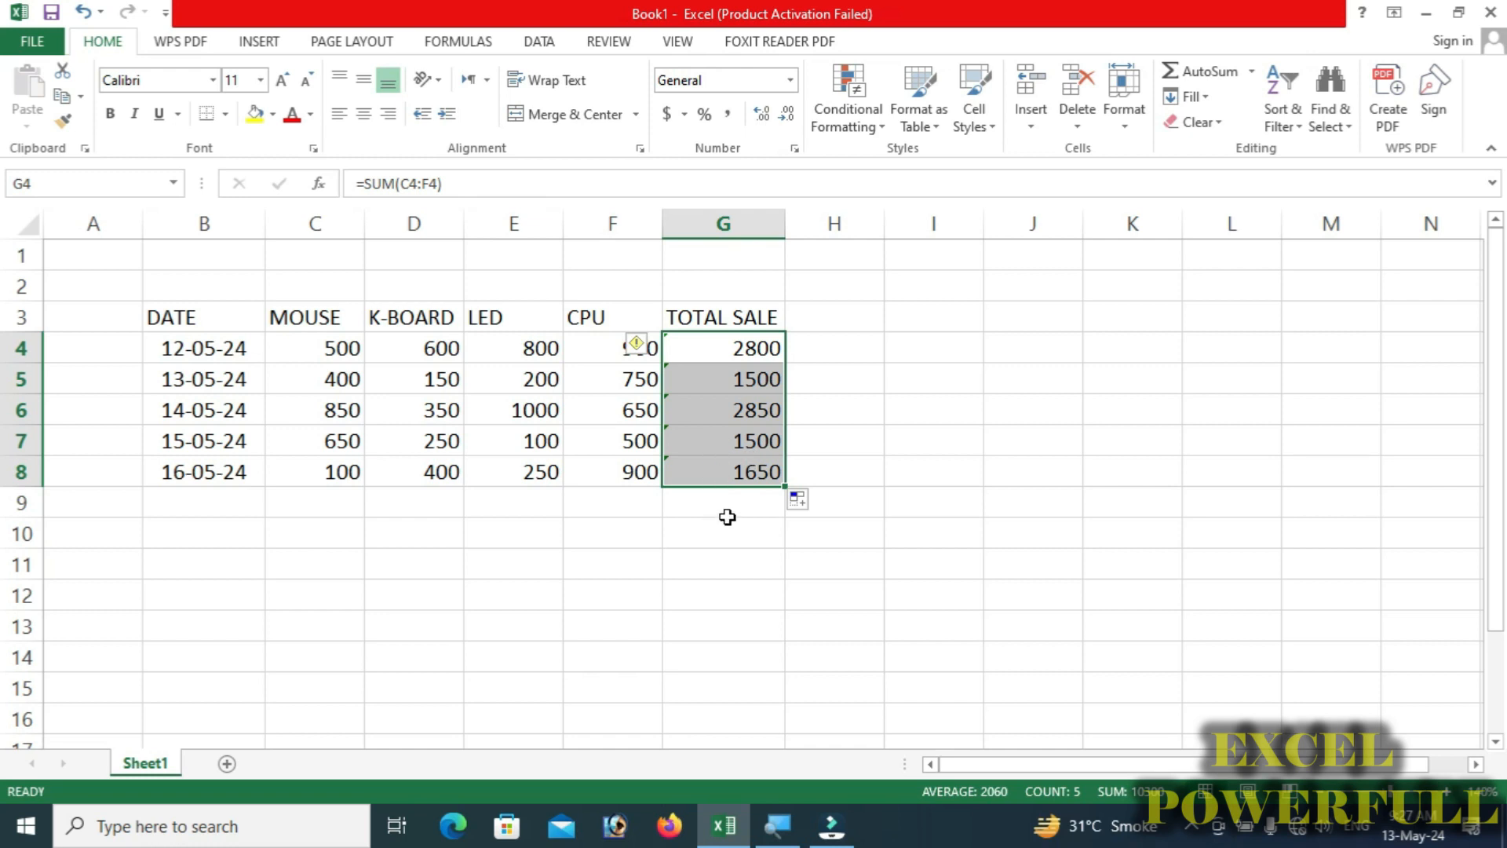
key("Delete")
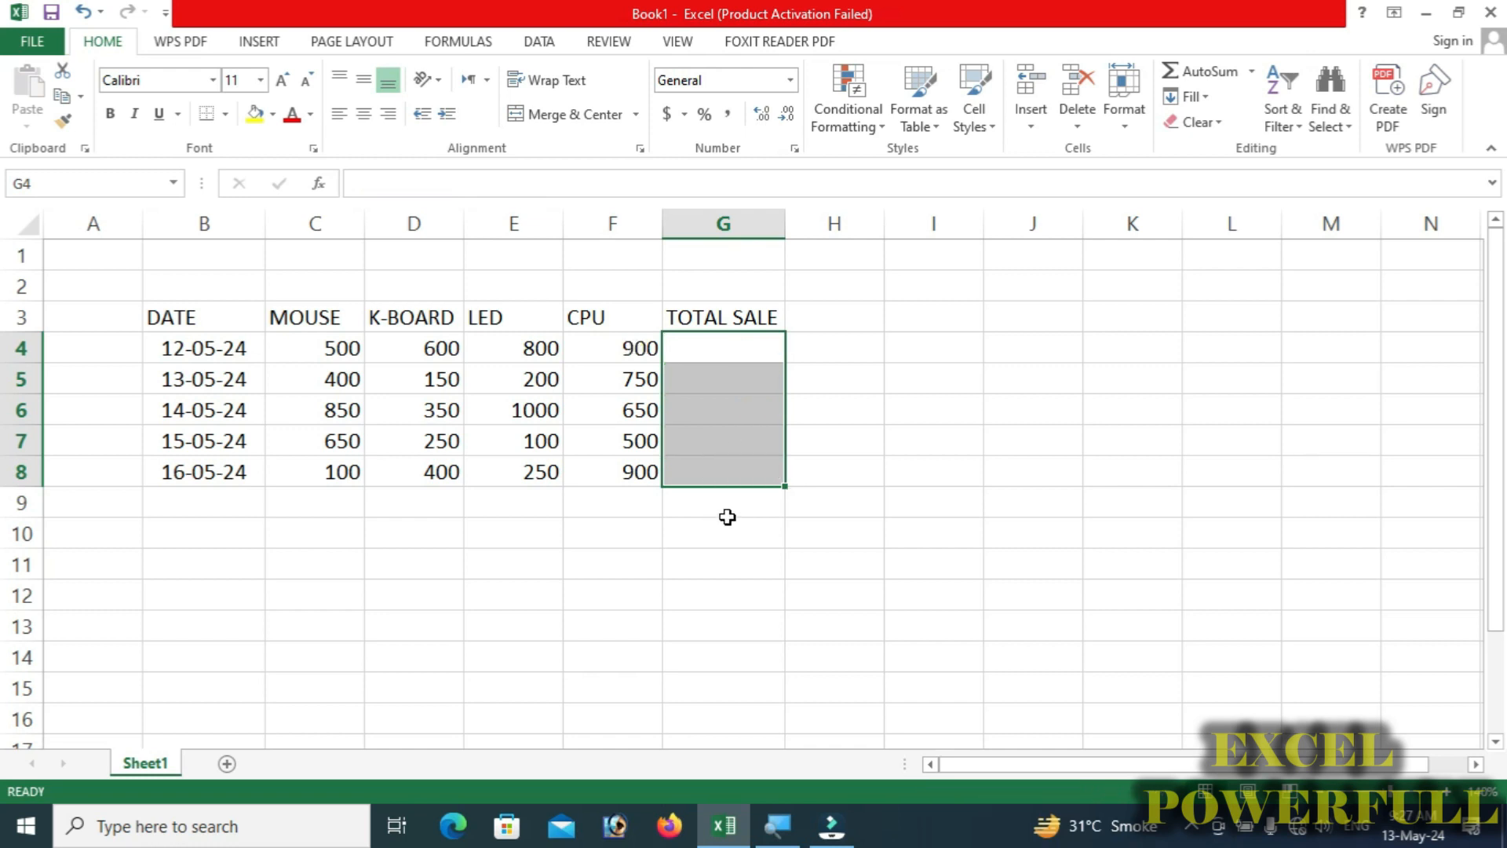
Begin a SUM formula in cell G5, up to the opening parenthesis, for the second day's total sale.
left_click(721, 460)
left_click(717, 383)
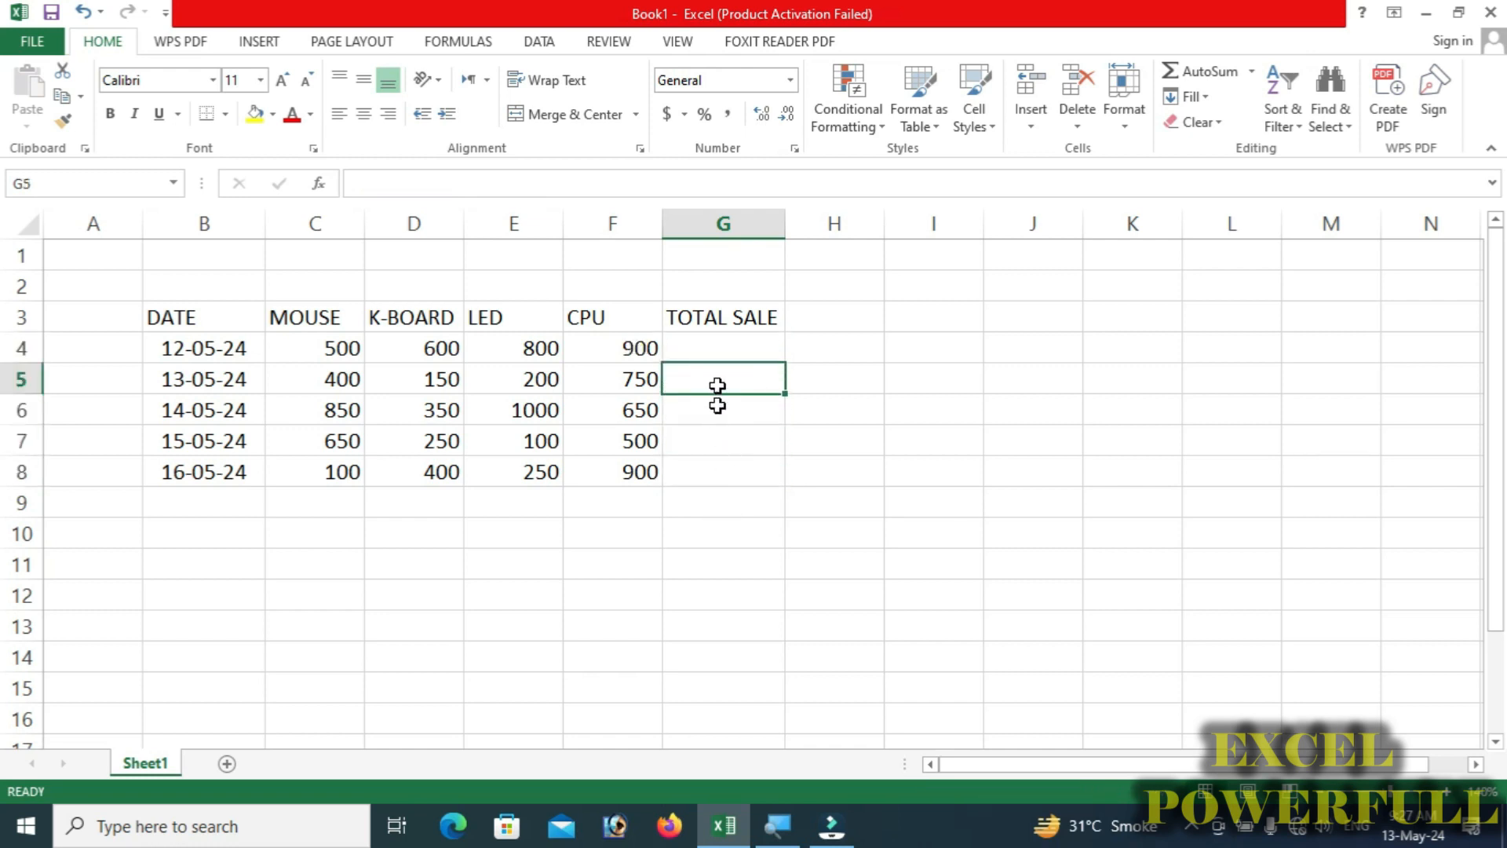
left_click(716, 348)
left_click(717, 387)
type("=")
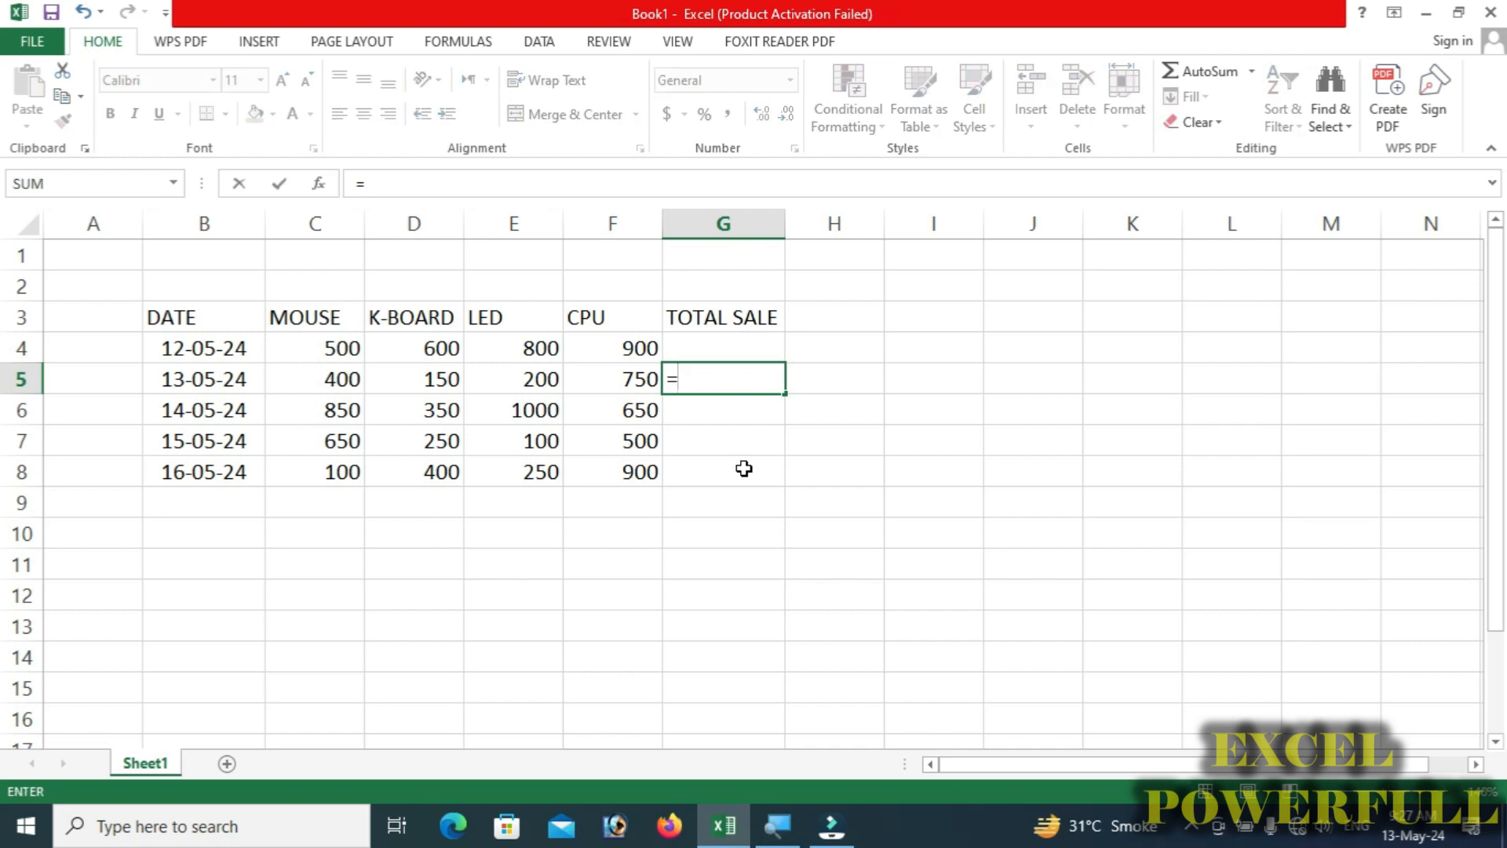
type("SUM")
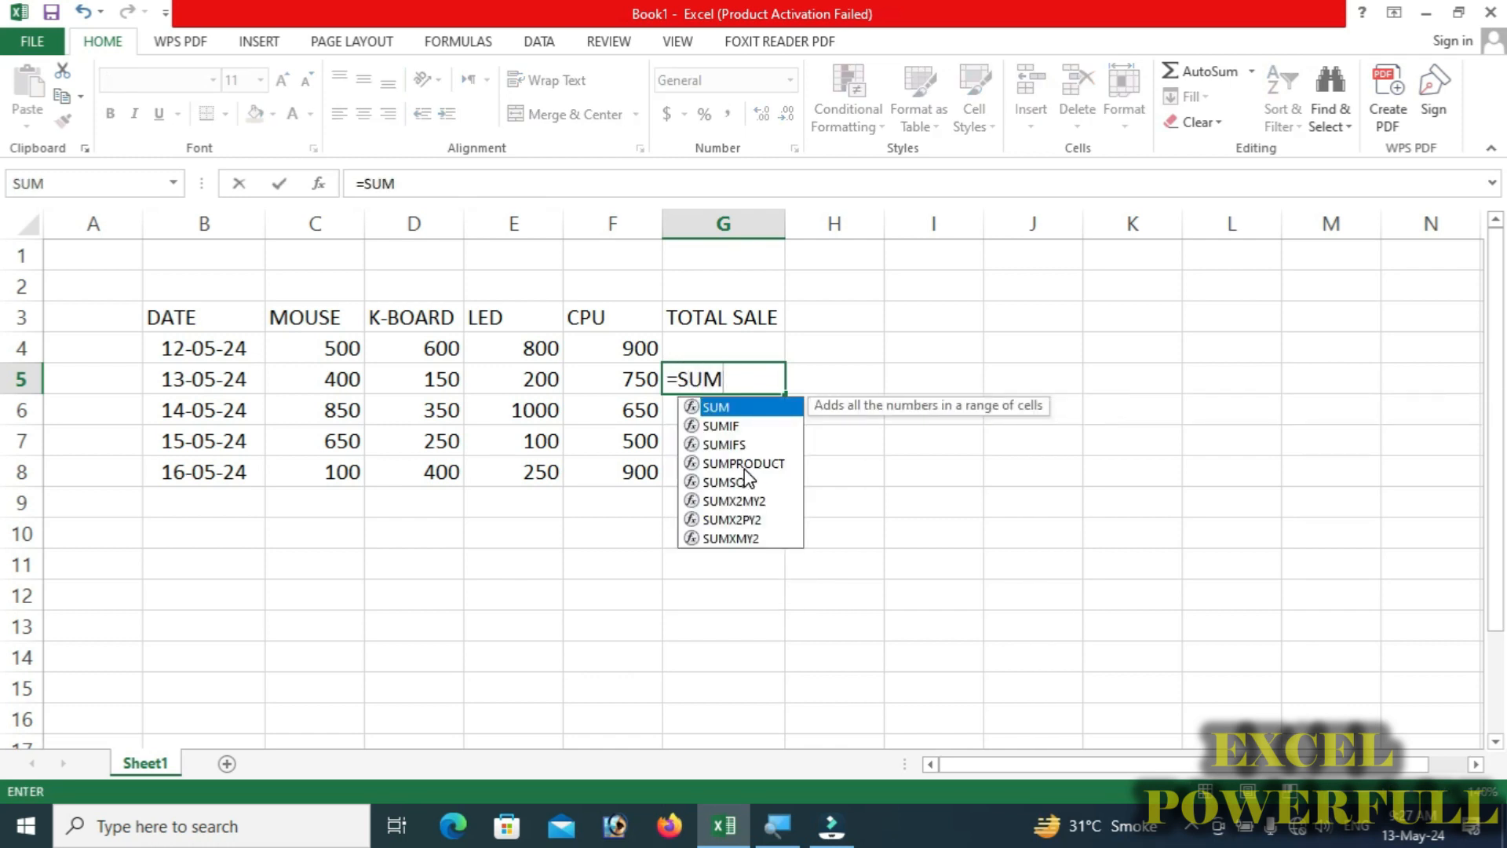
type("(")
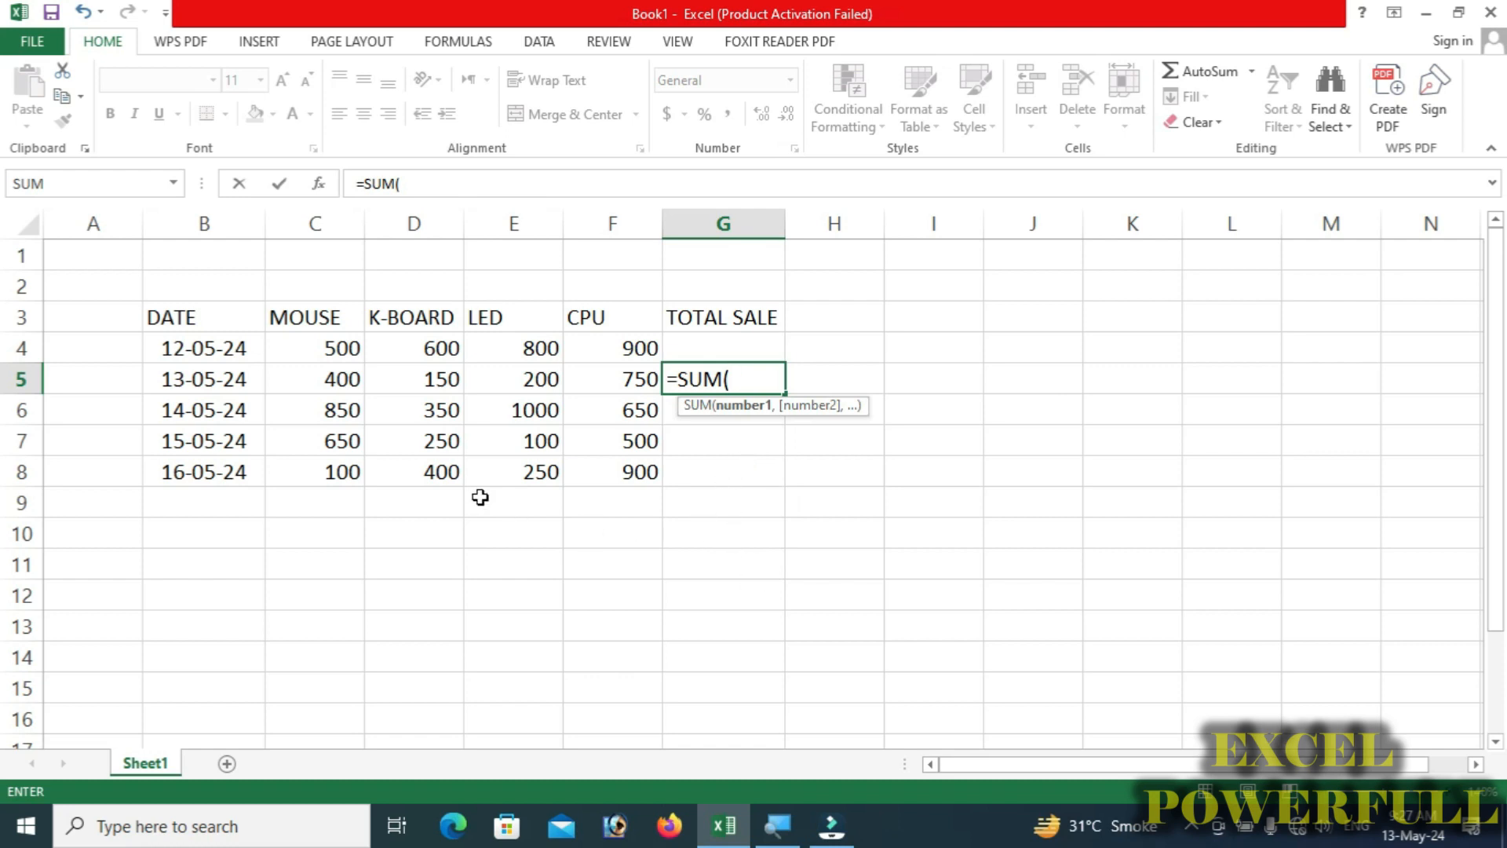
type("C4")
key("BackSpace")
key("BackSpace")
type("C5")
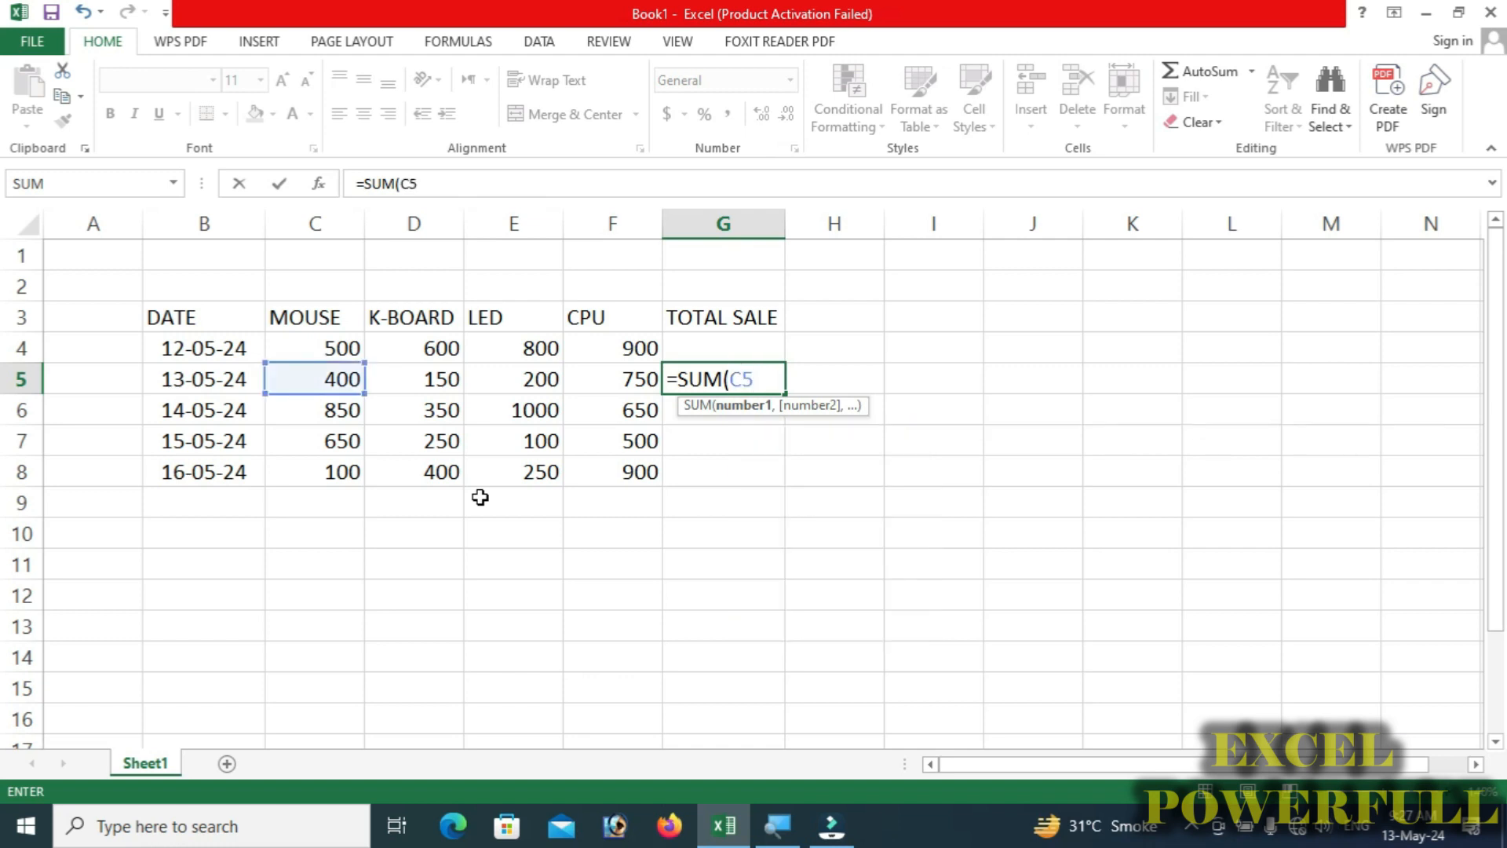
key("BackSpace")
key("BackSpace")
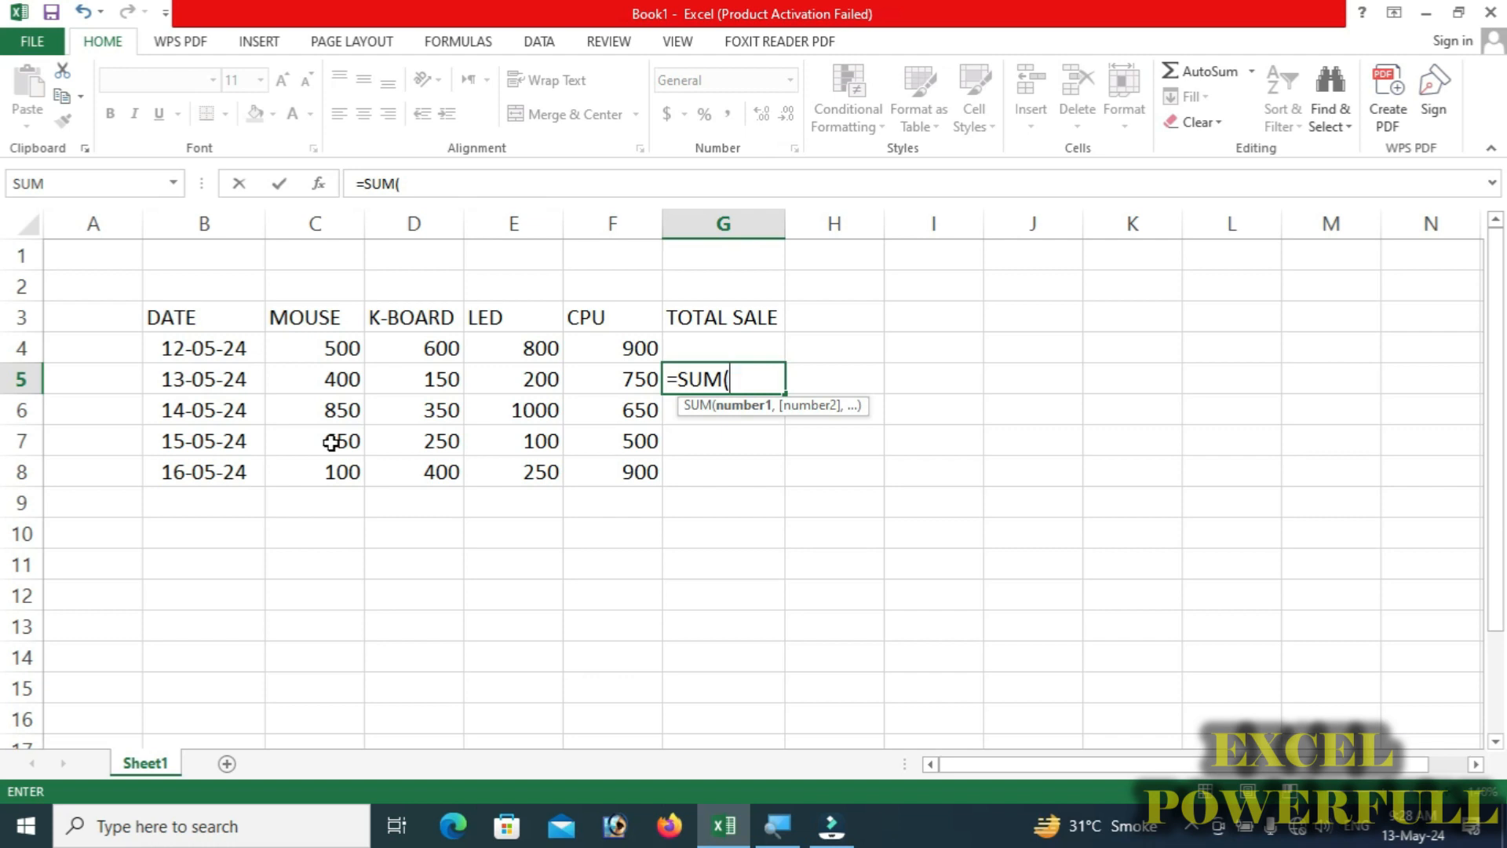
Complete the formula in G5 as =SUM(C5:F5), picking the second day's four sales cells as the range.
left_click(334, 381)
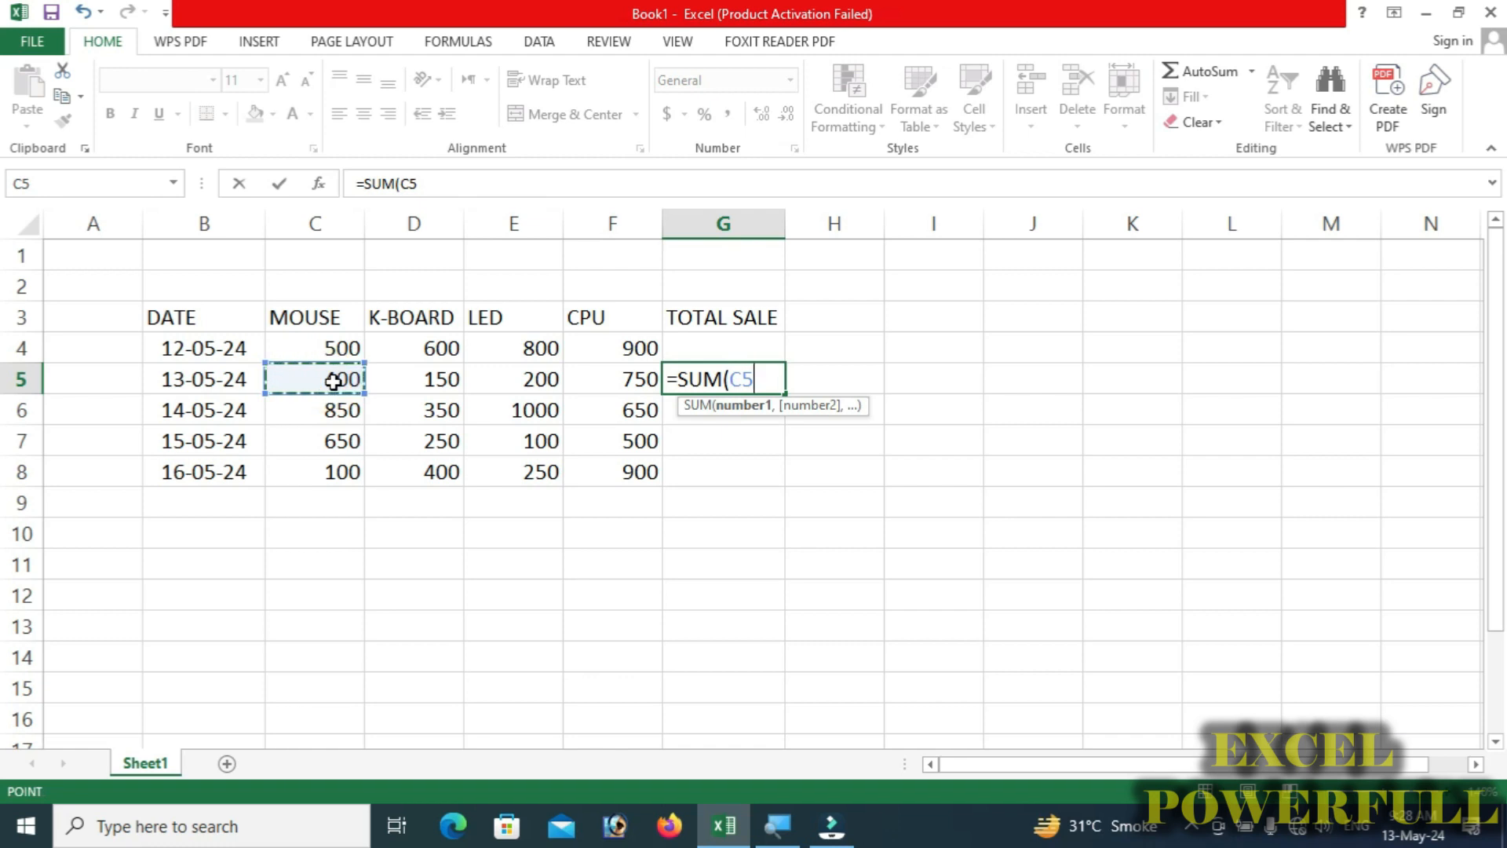
left_click_drag(350, 382, 586, 386)
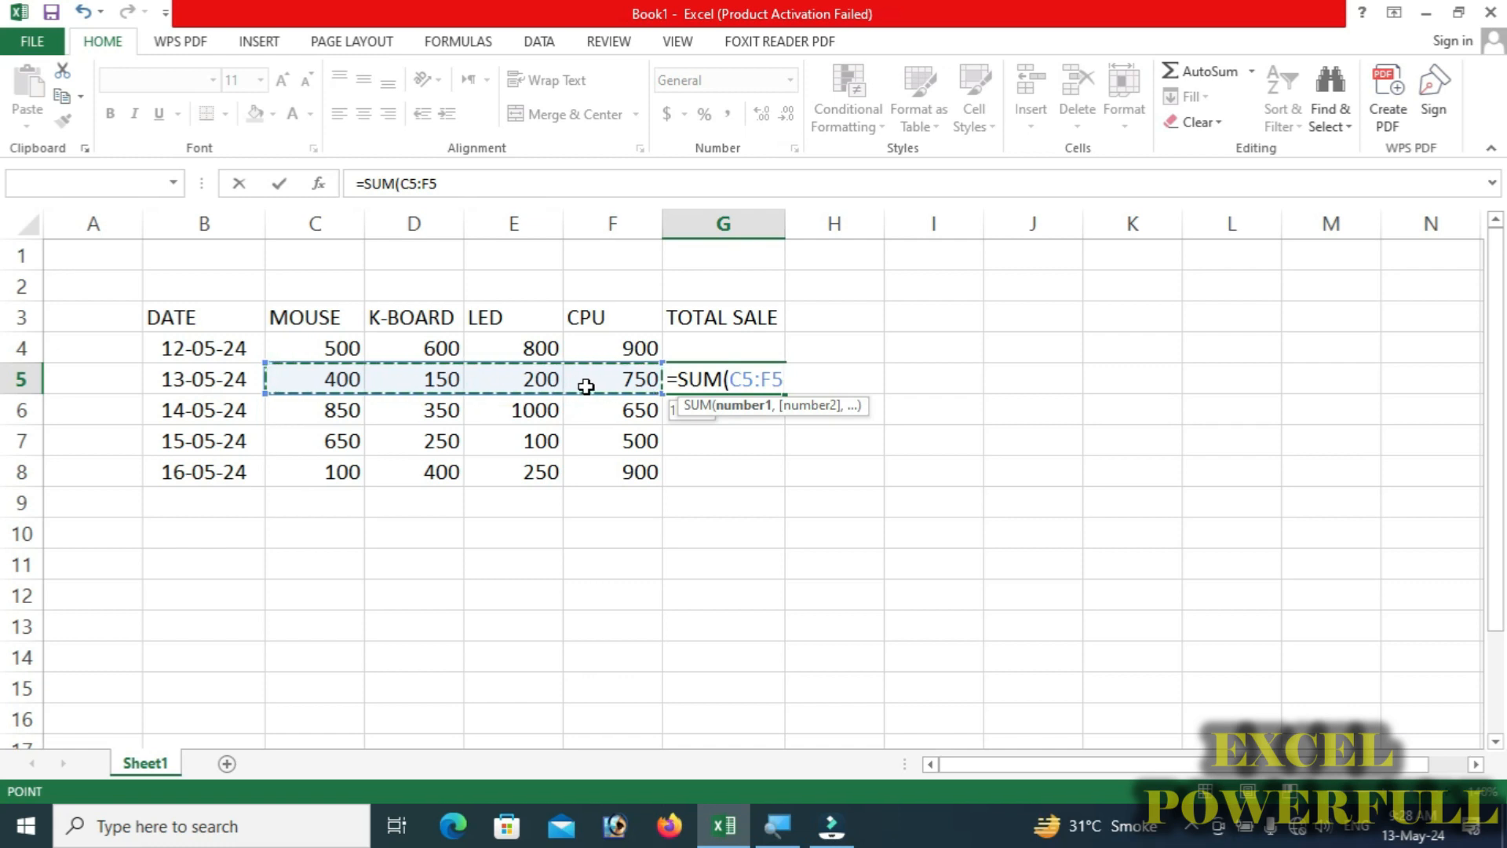
left_click(586, 386)
left_click(325, 385)
left_click_drag(345, 384, 588, 386)
type(")")
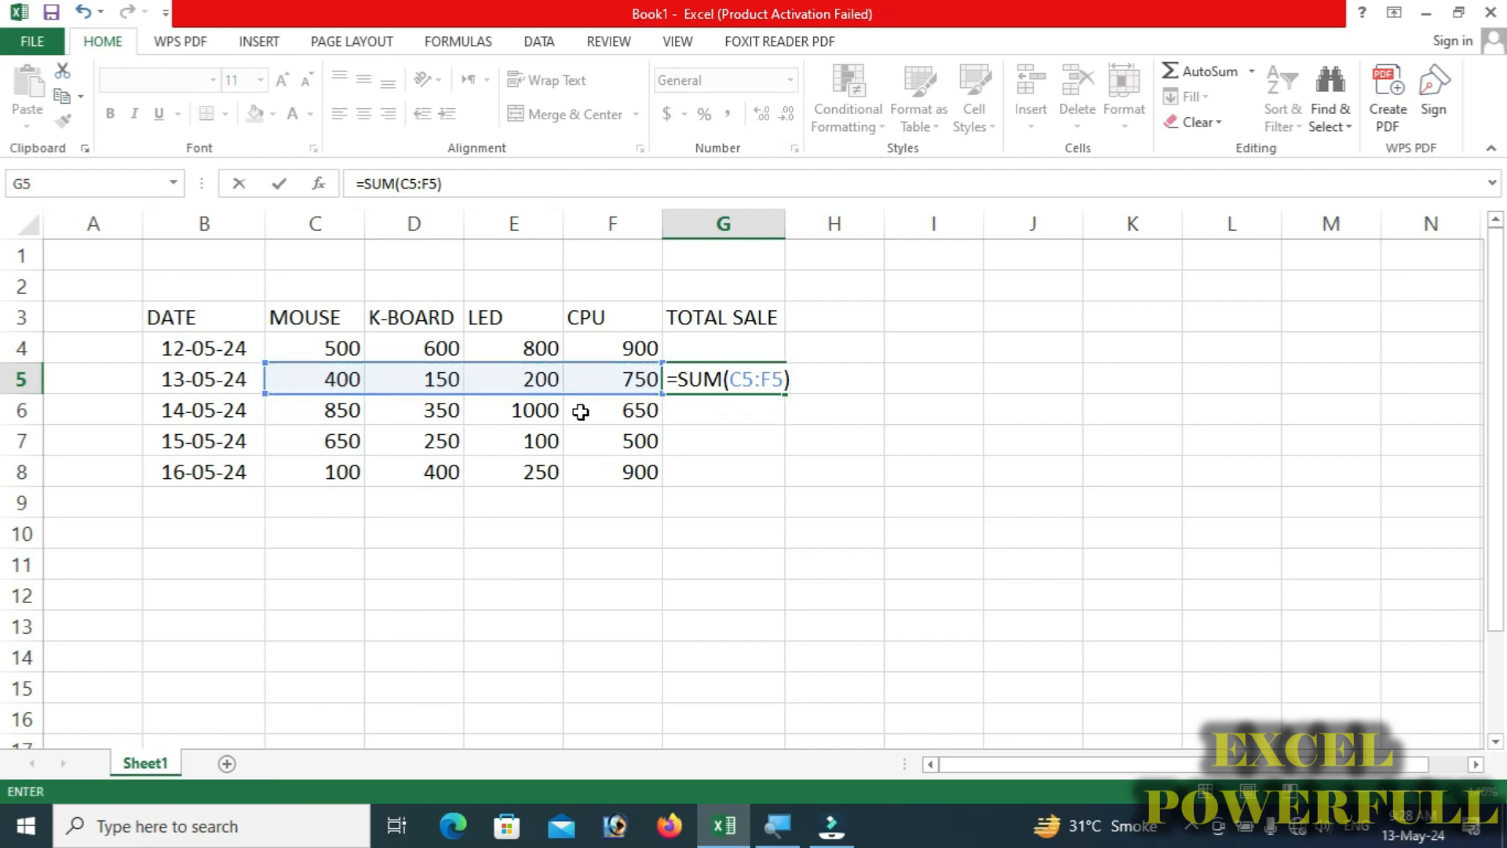
key("Return")
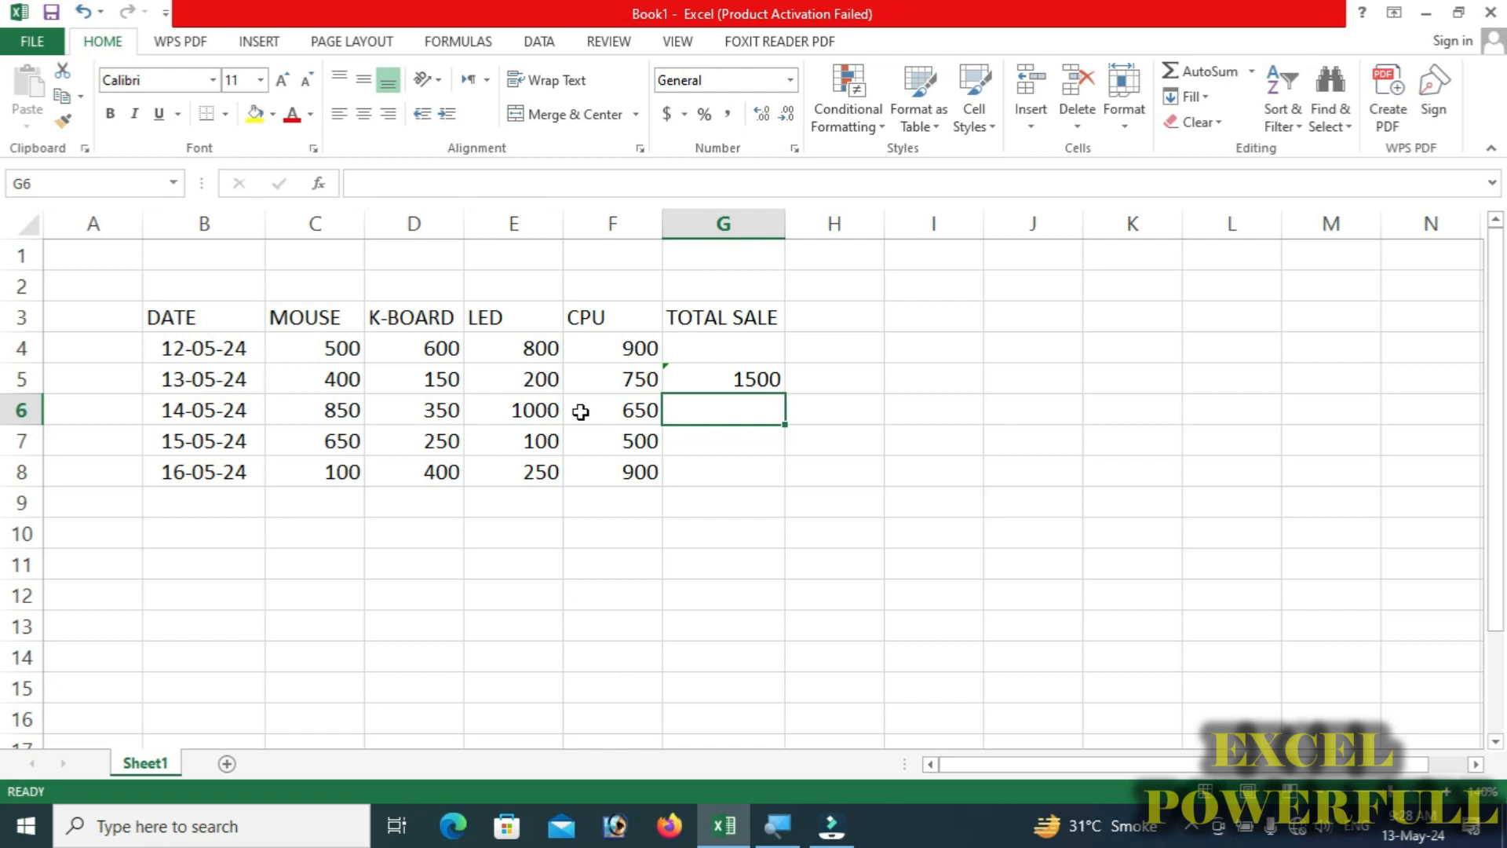
Fill the total formula from G5 down to G8 and undo that fill.
left_click(761, 380)
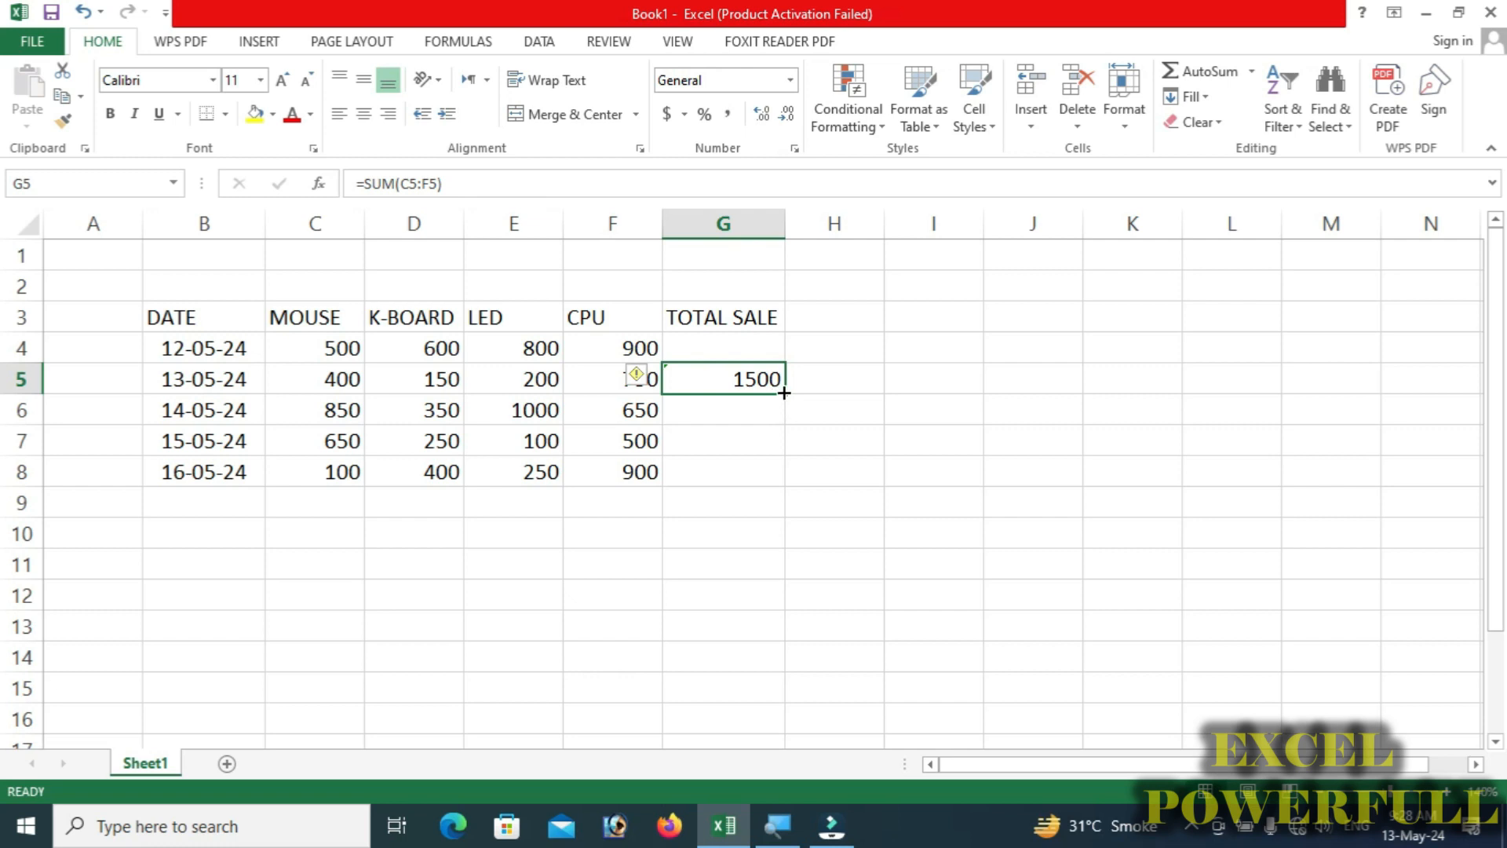
left_click_drag(784, 393, 784, 476)
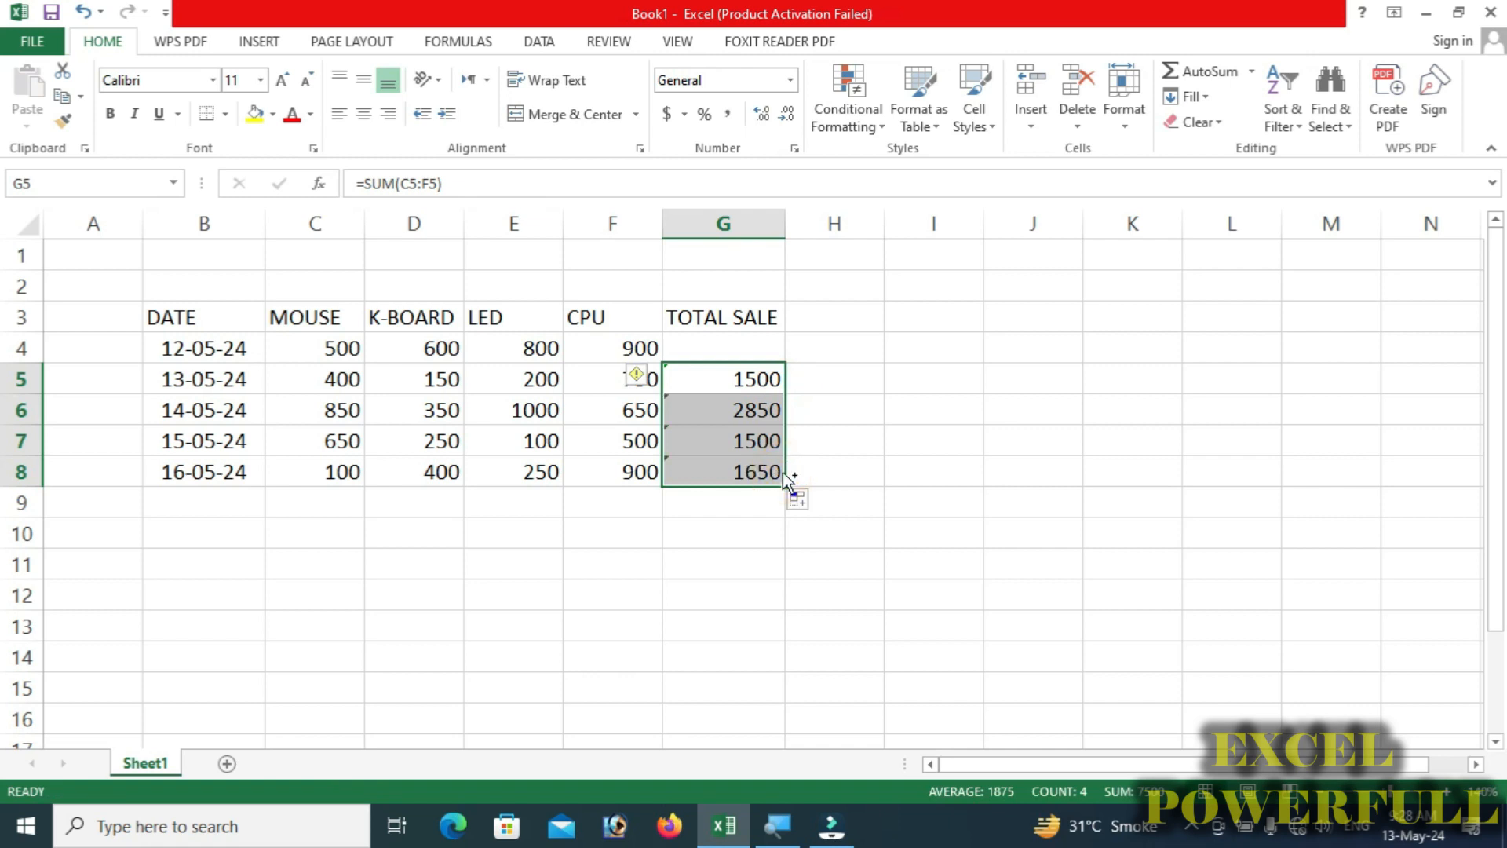
key("ctrl+z")
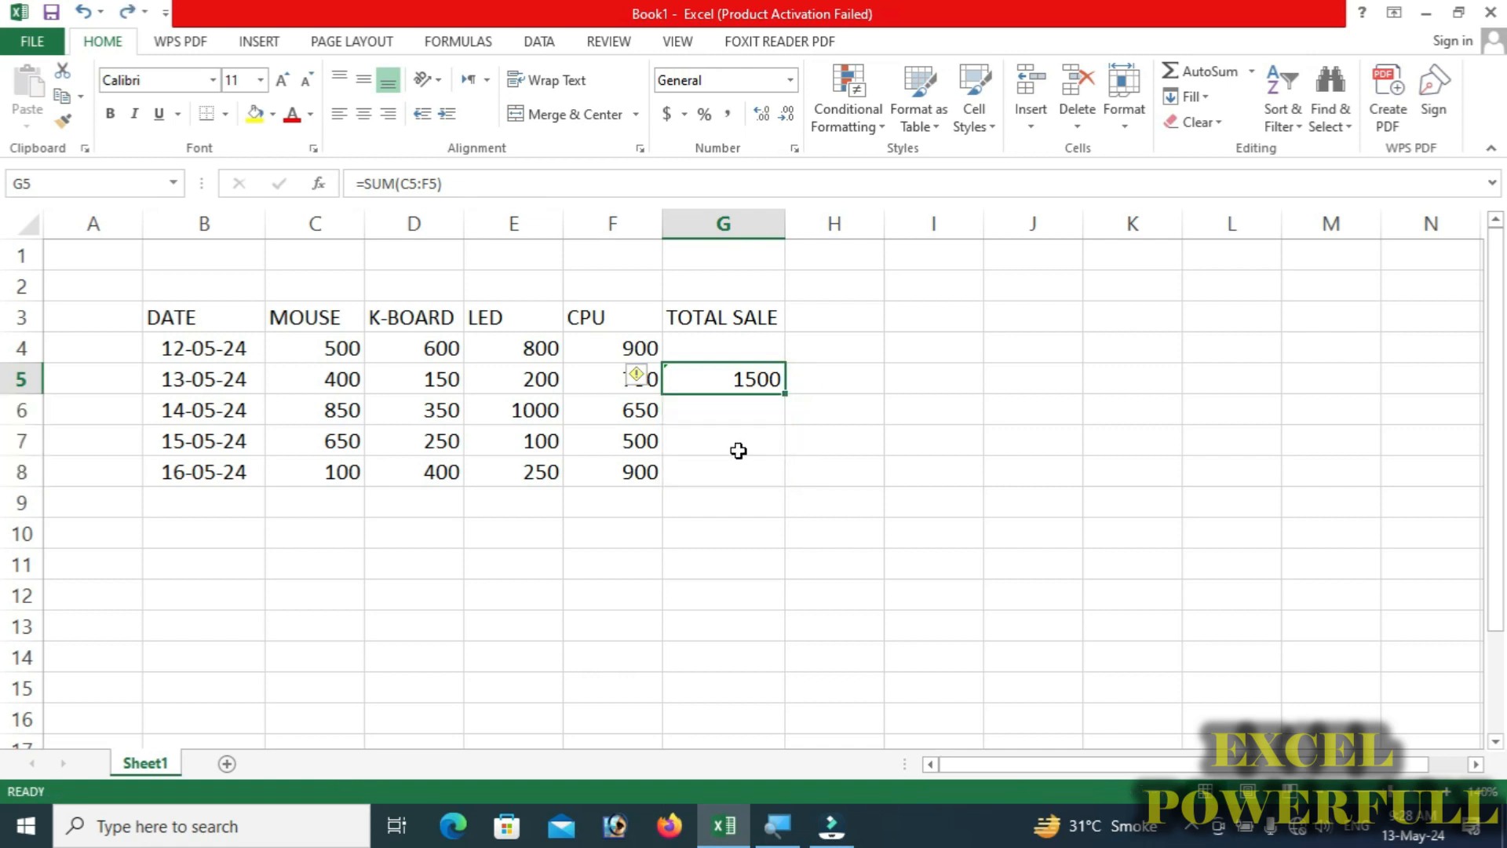
Auto-fill the total formula from G5 down to G8 and extend it upward into G4.
double_click(786, 395)
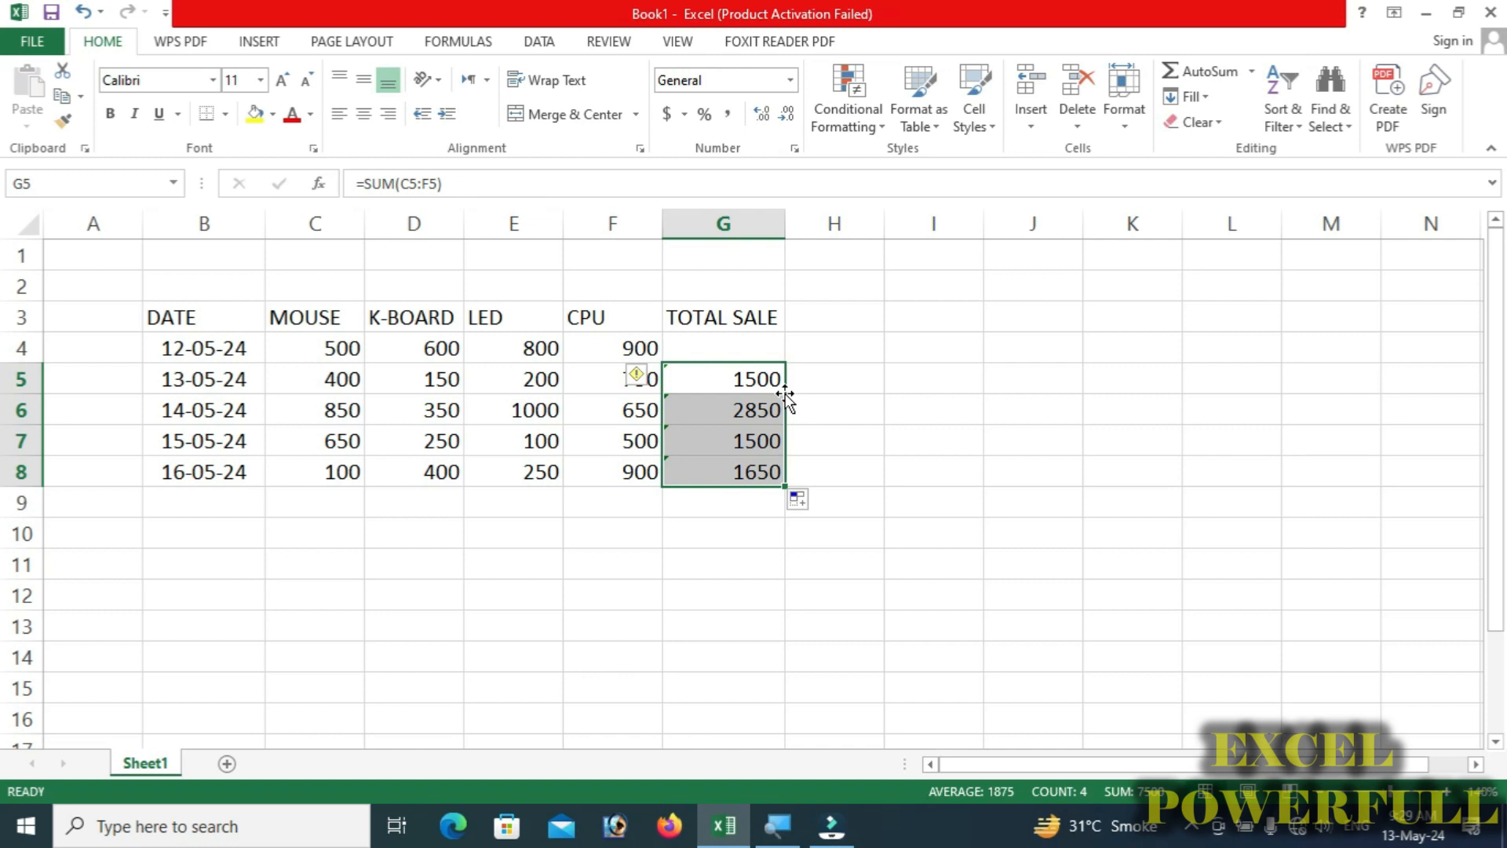
left_click(746, 355)
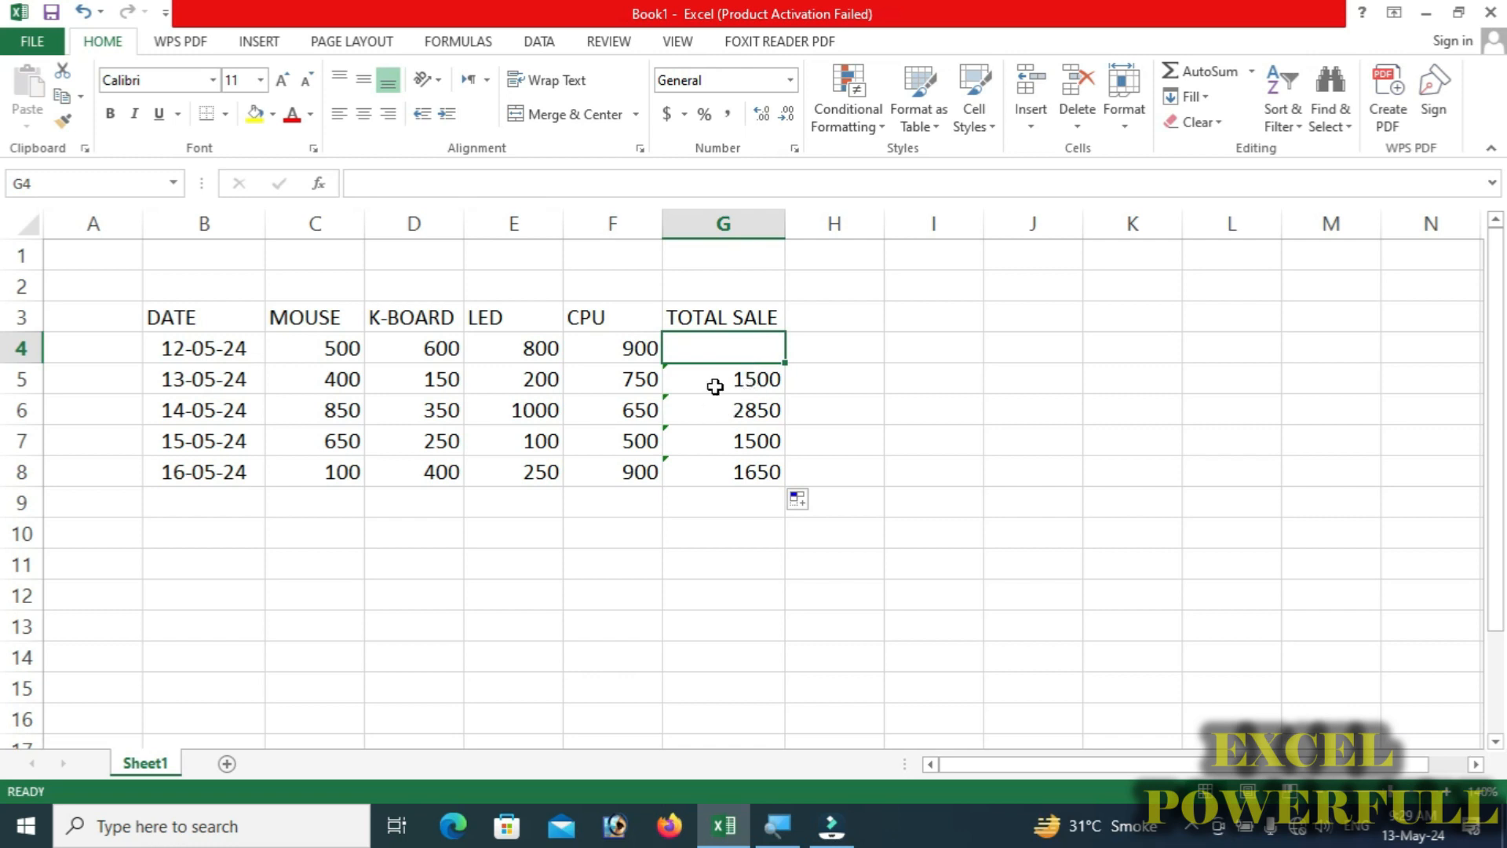
left_click(746, 382)
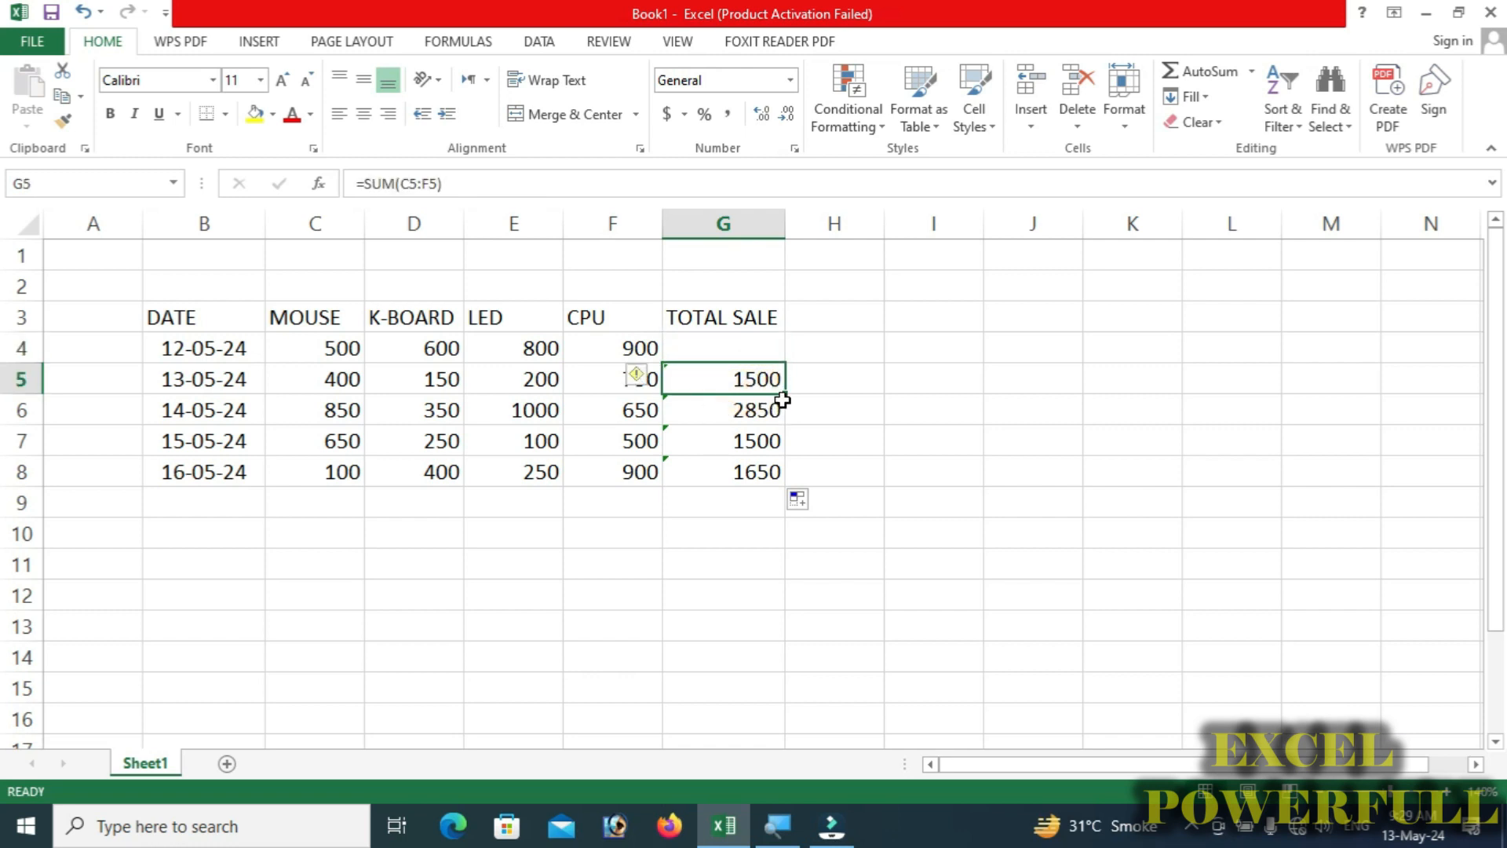
left_click_drag(785, 396, 780, 333)
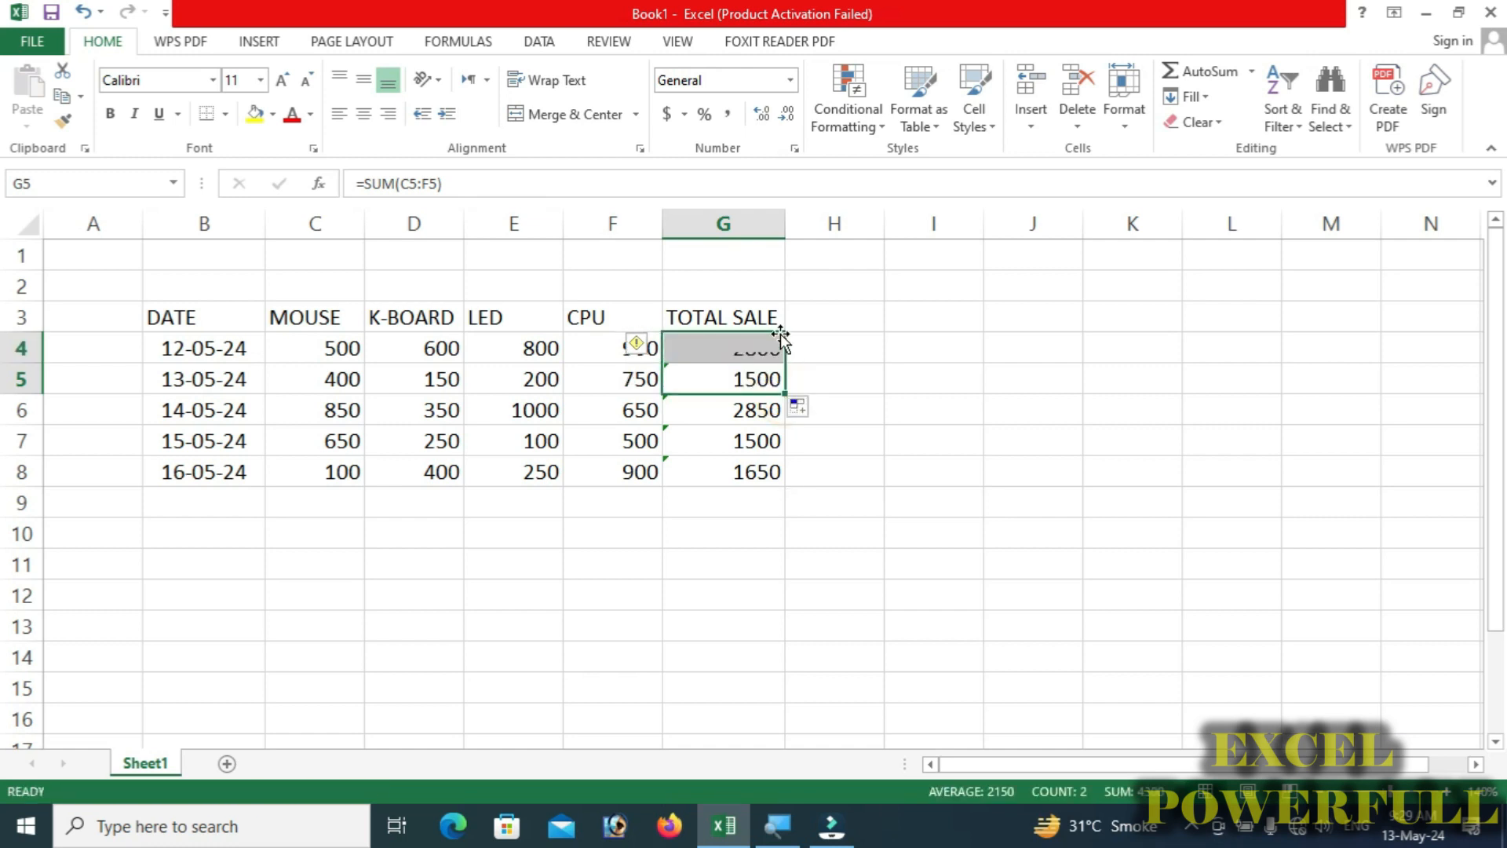
left_click(777, 500)
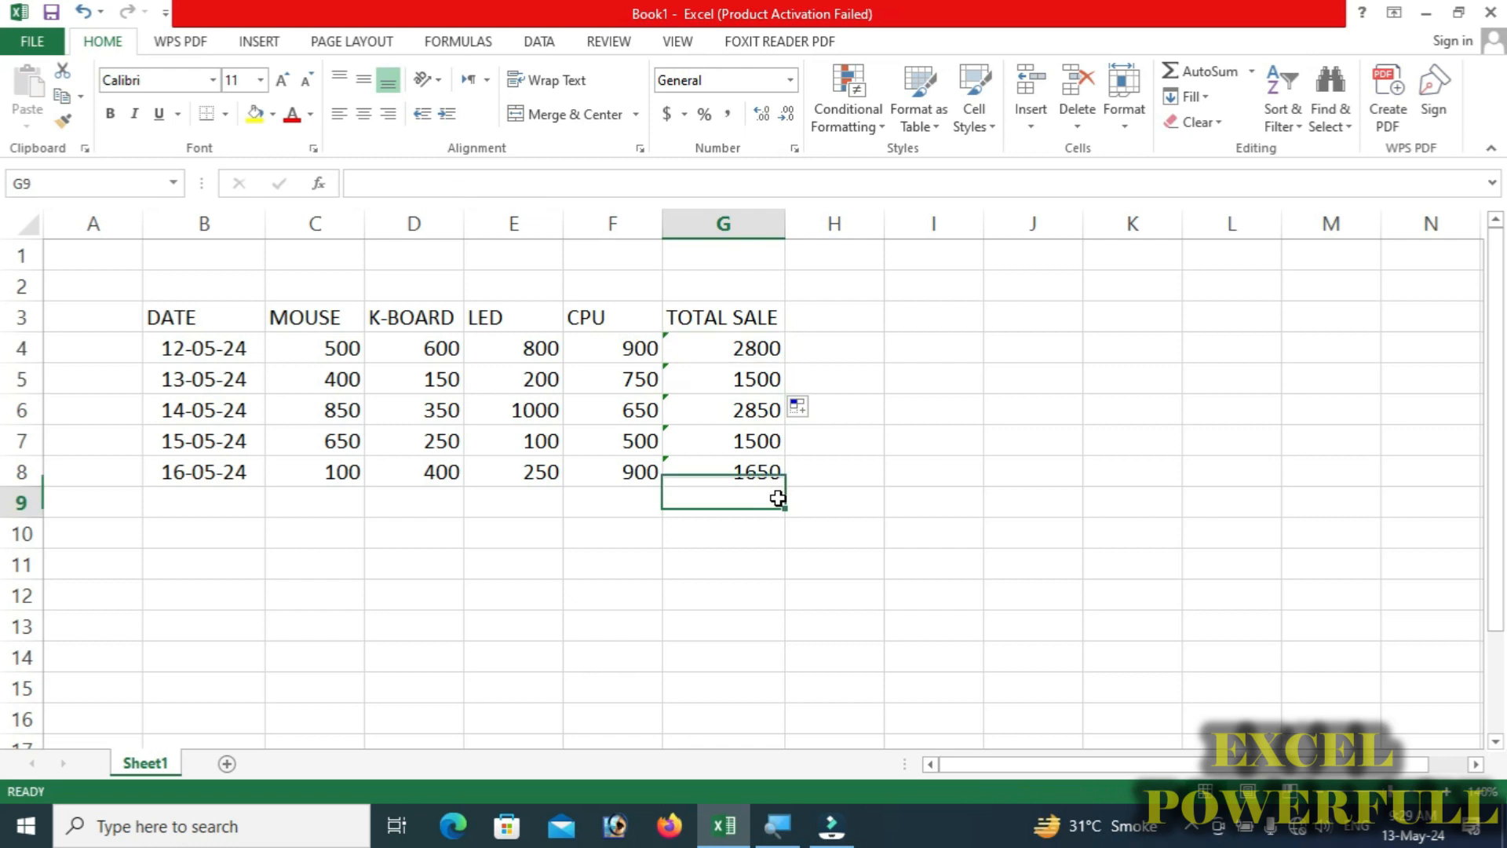
Check the first and last TOTAL SALE formulas in G4 and G8 and review the MOUSE, K-BOARD, LED and CPU columns.
left_click(746, 349)
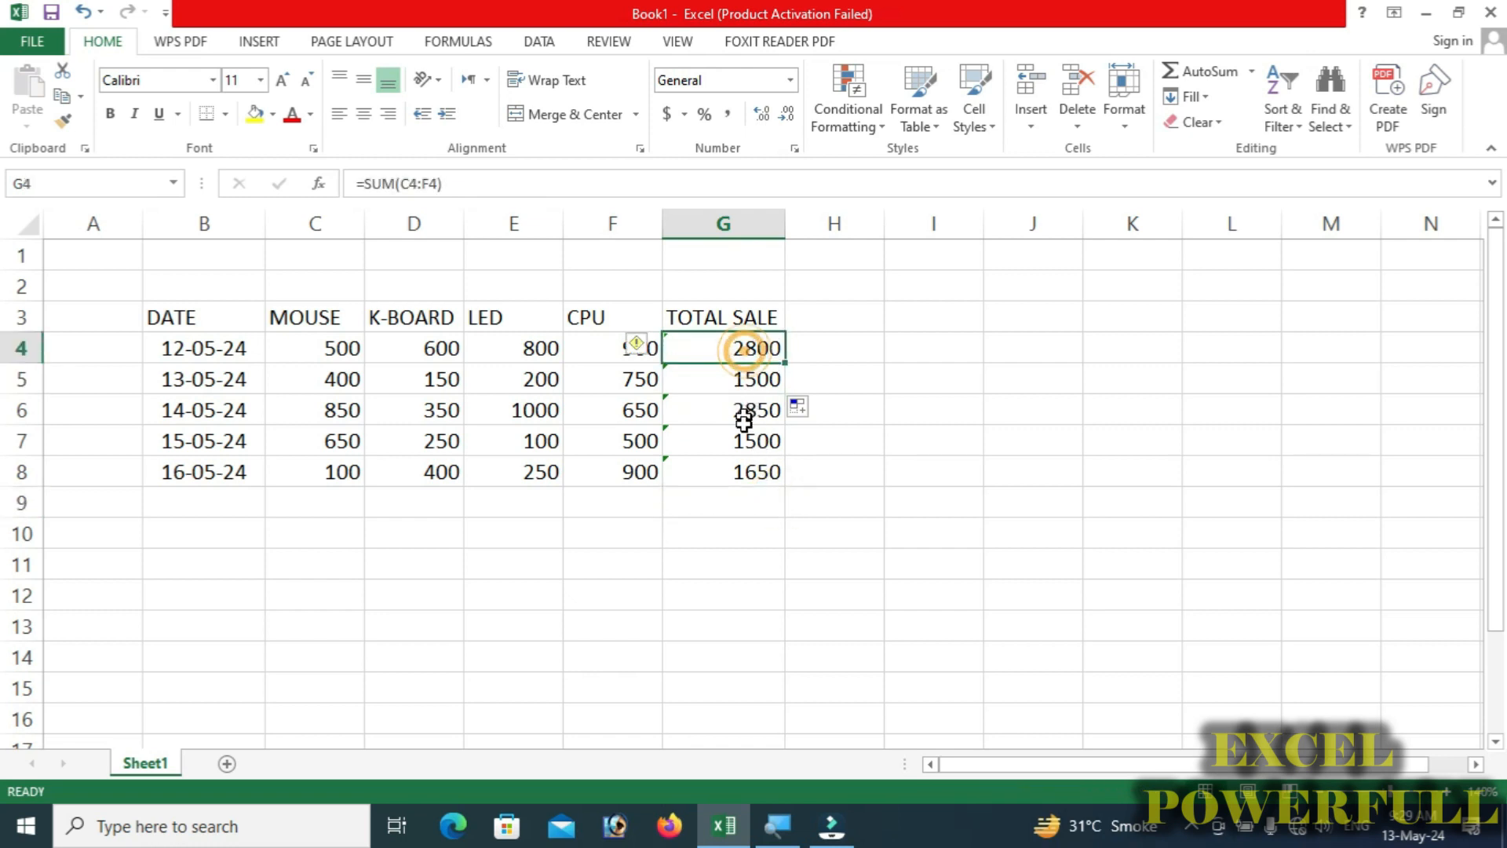
left_click(742, 471)
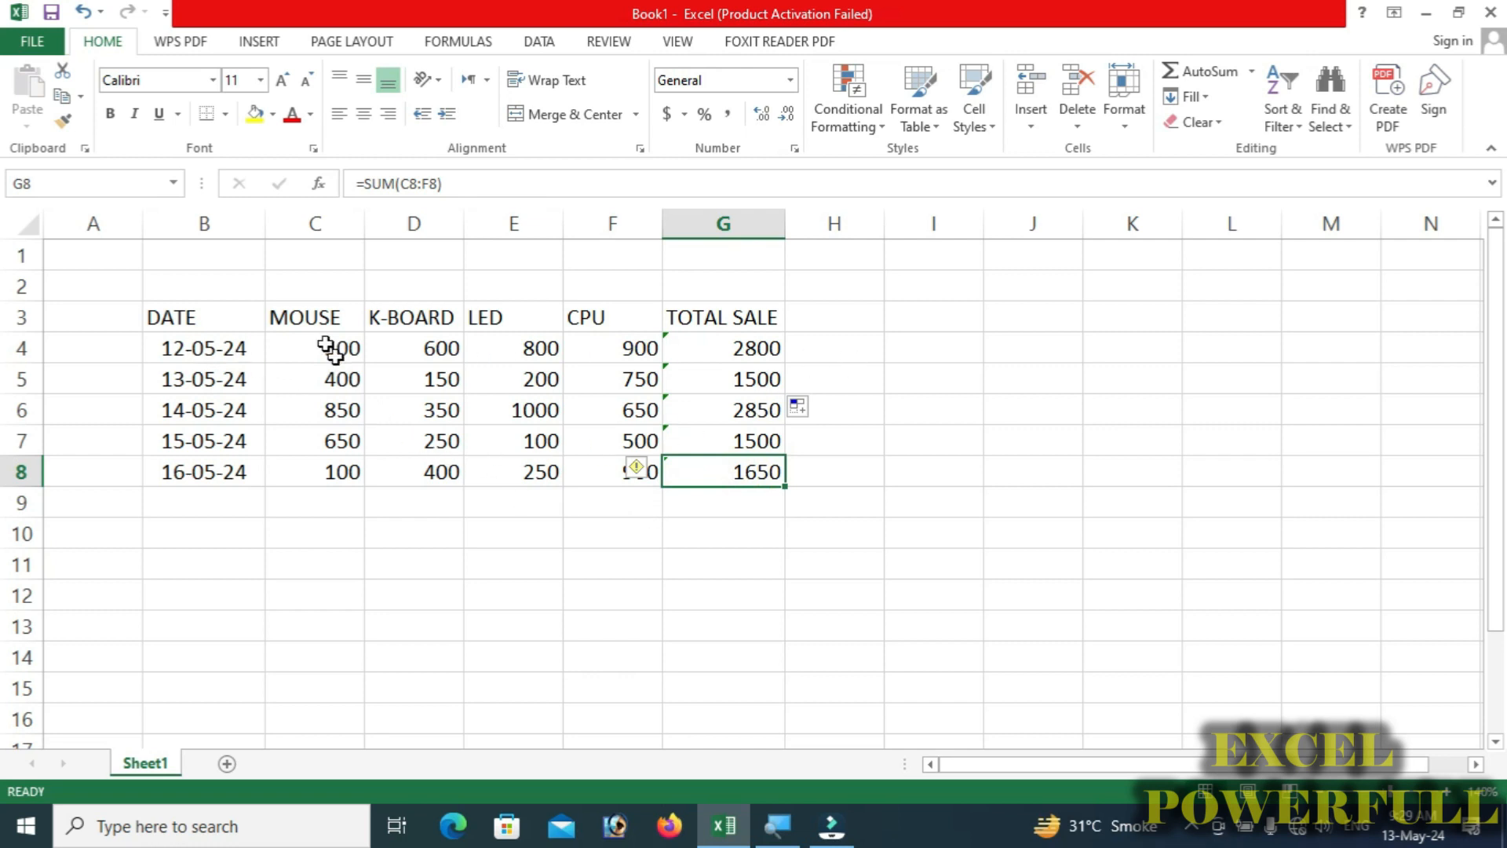
left_click(314, 223)
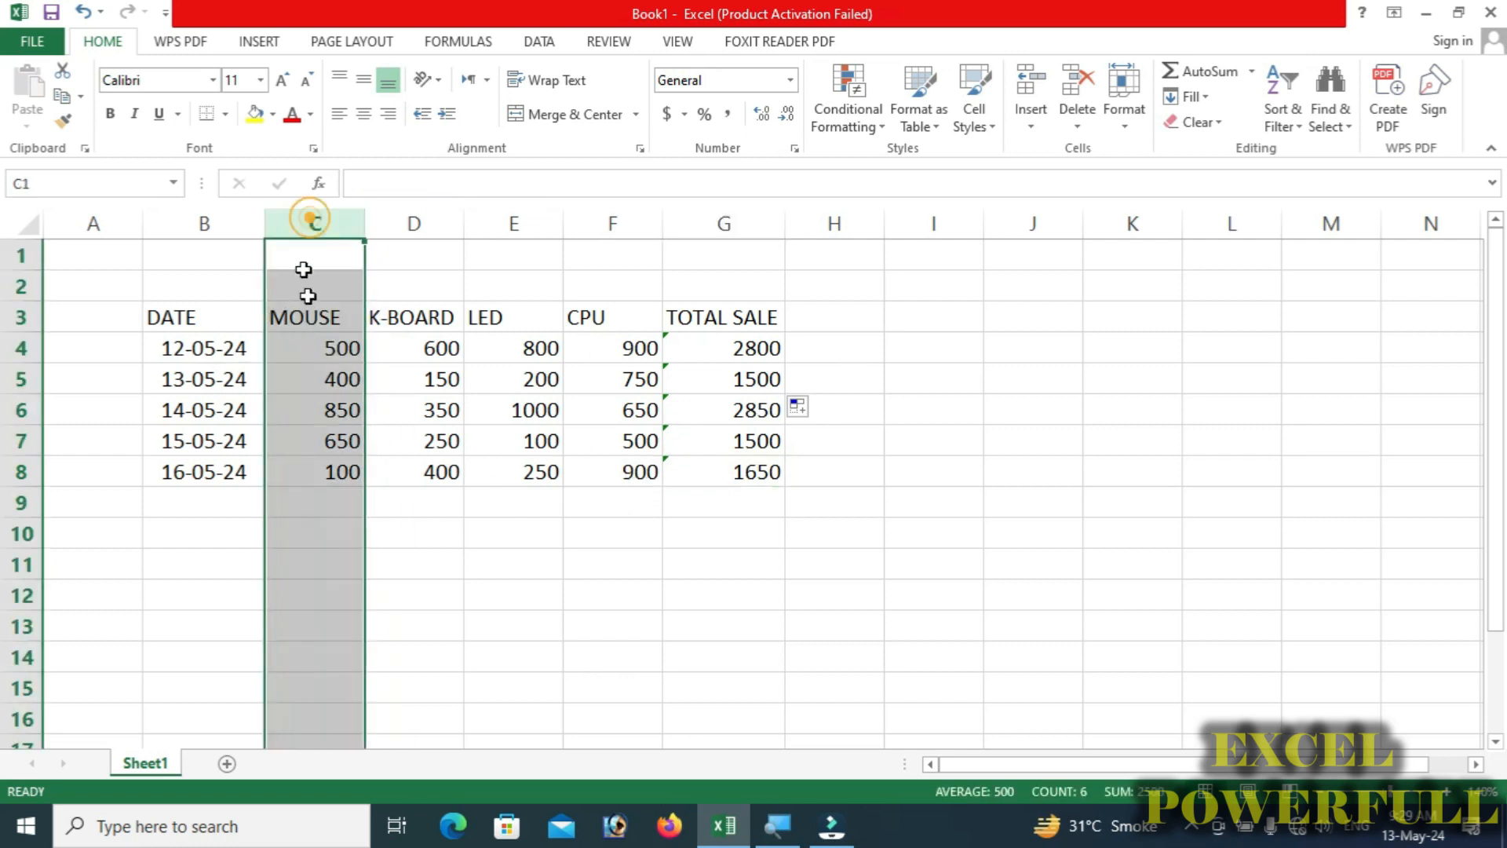
left_click(416, 223)
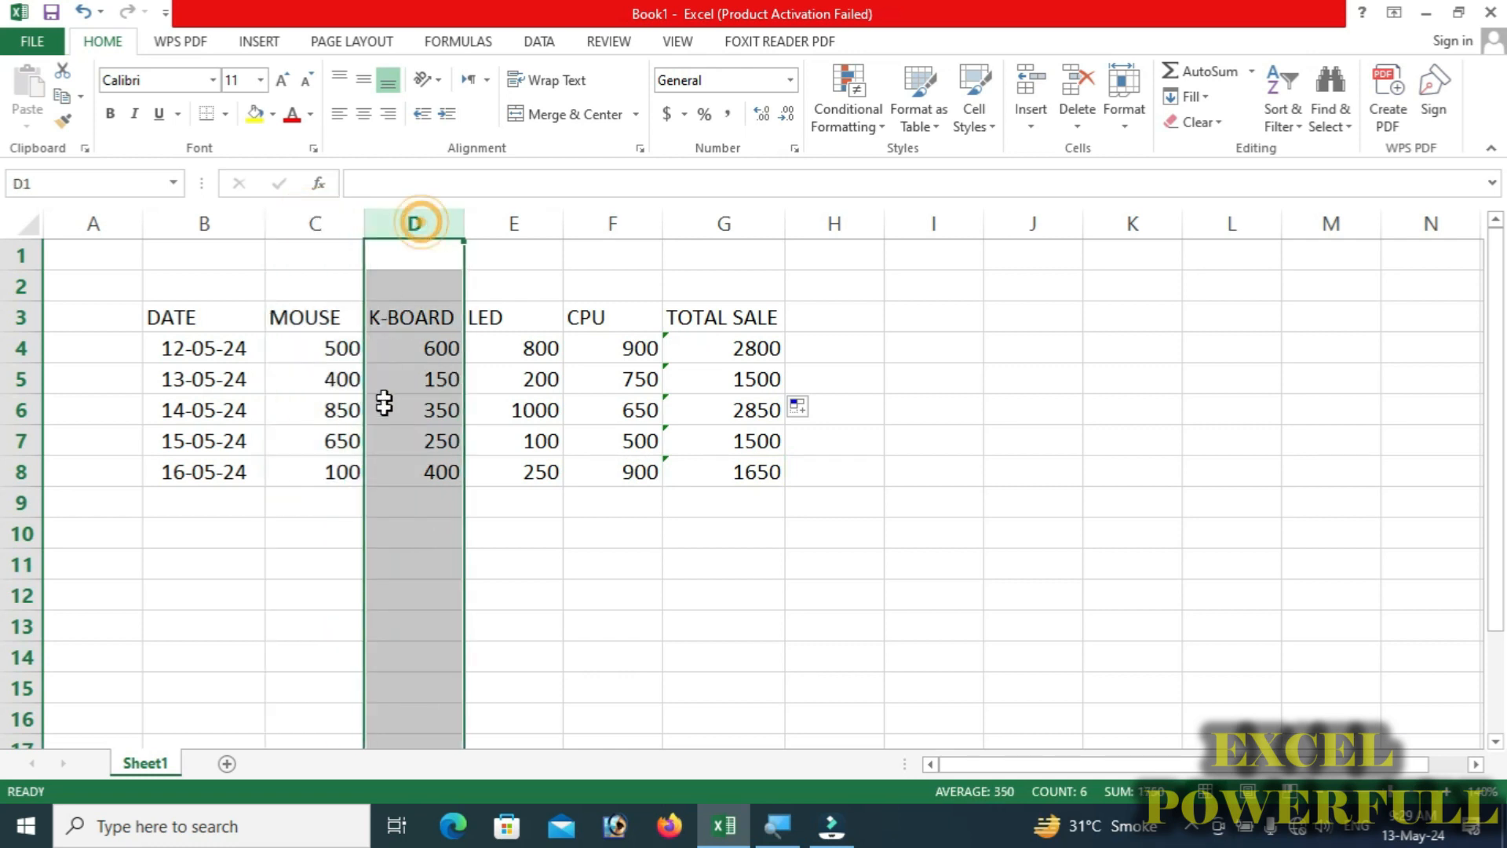
left_click(523, 224)
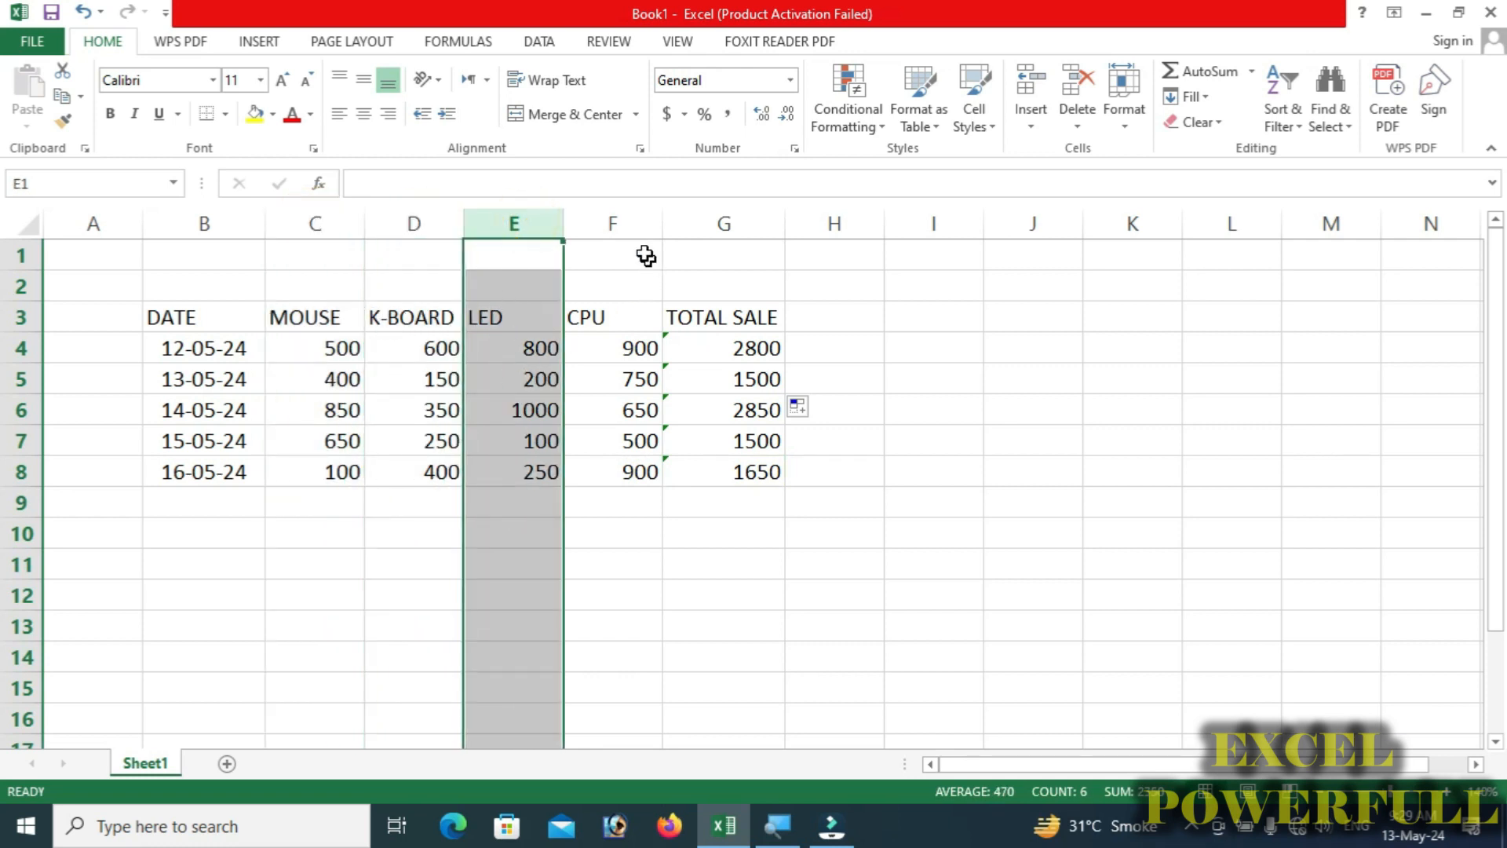
left_click(628, 222)
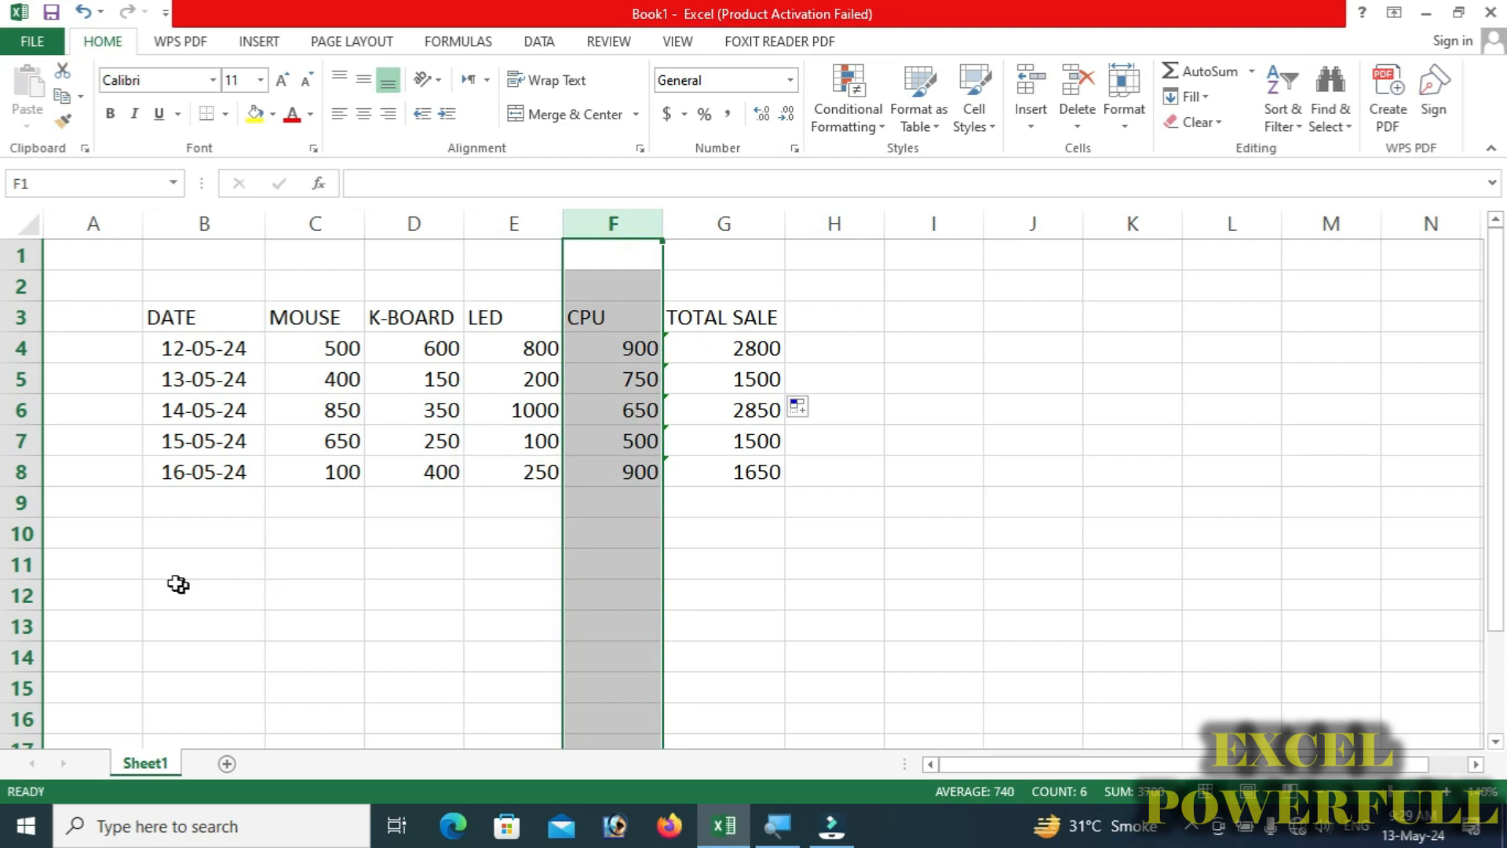
Enter =SUM(C4:C8) in C9 to total the MOUSE column.
left_click(314, 502)
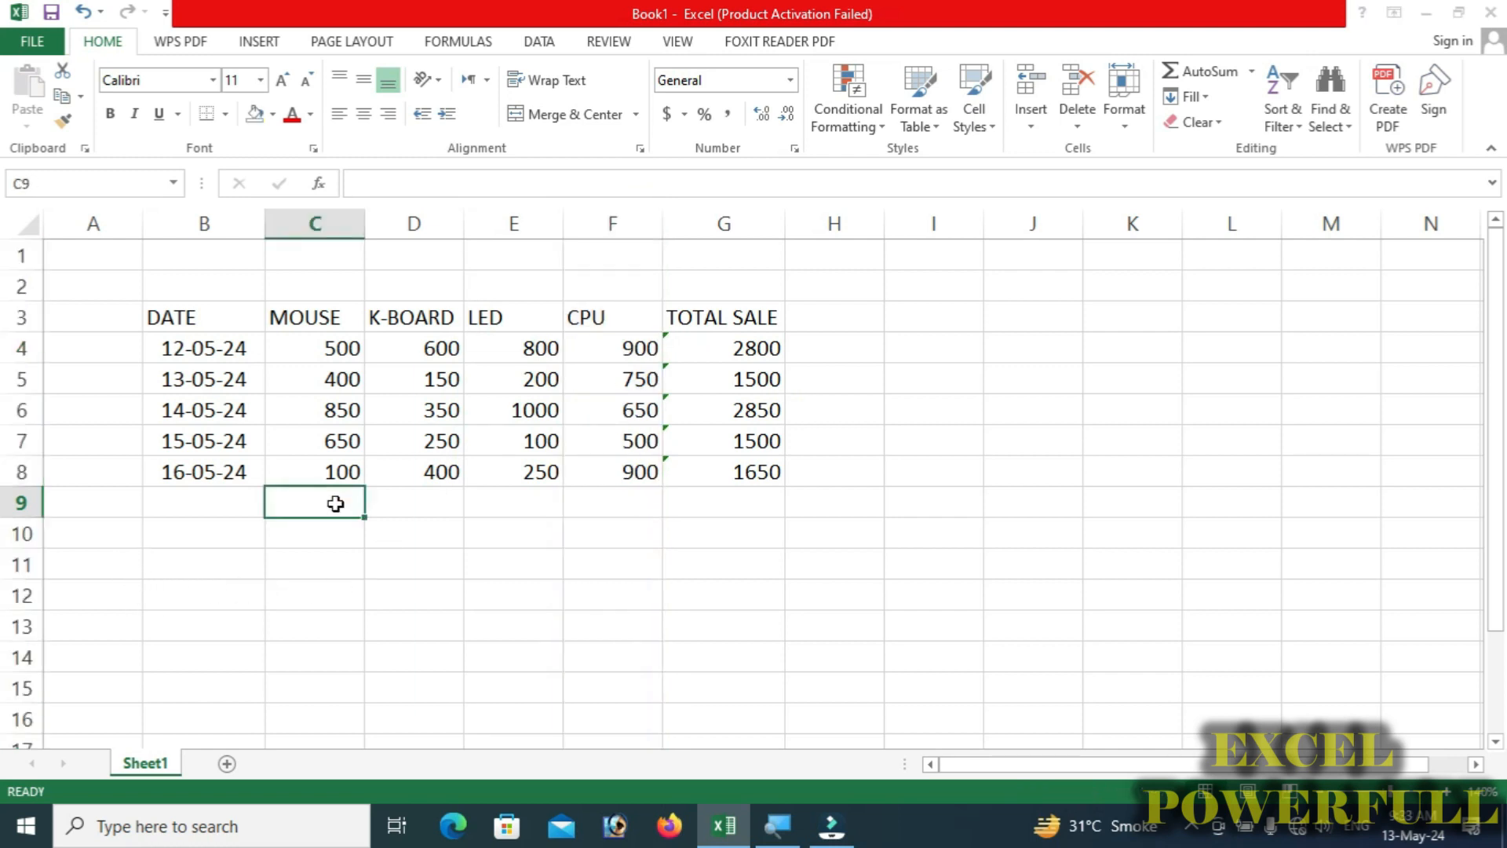
left_click(313, 322)
left_click(313, 499)
type("=")
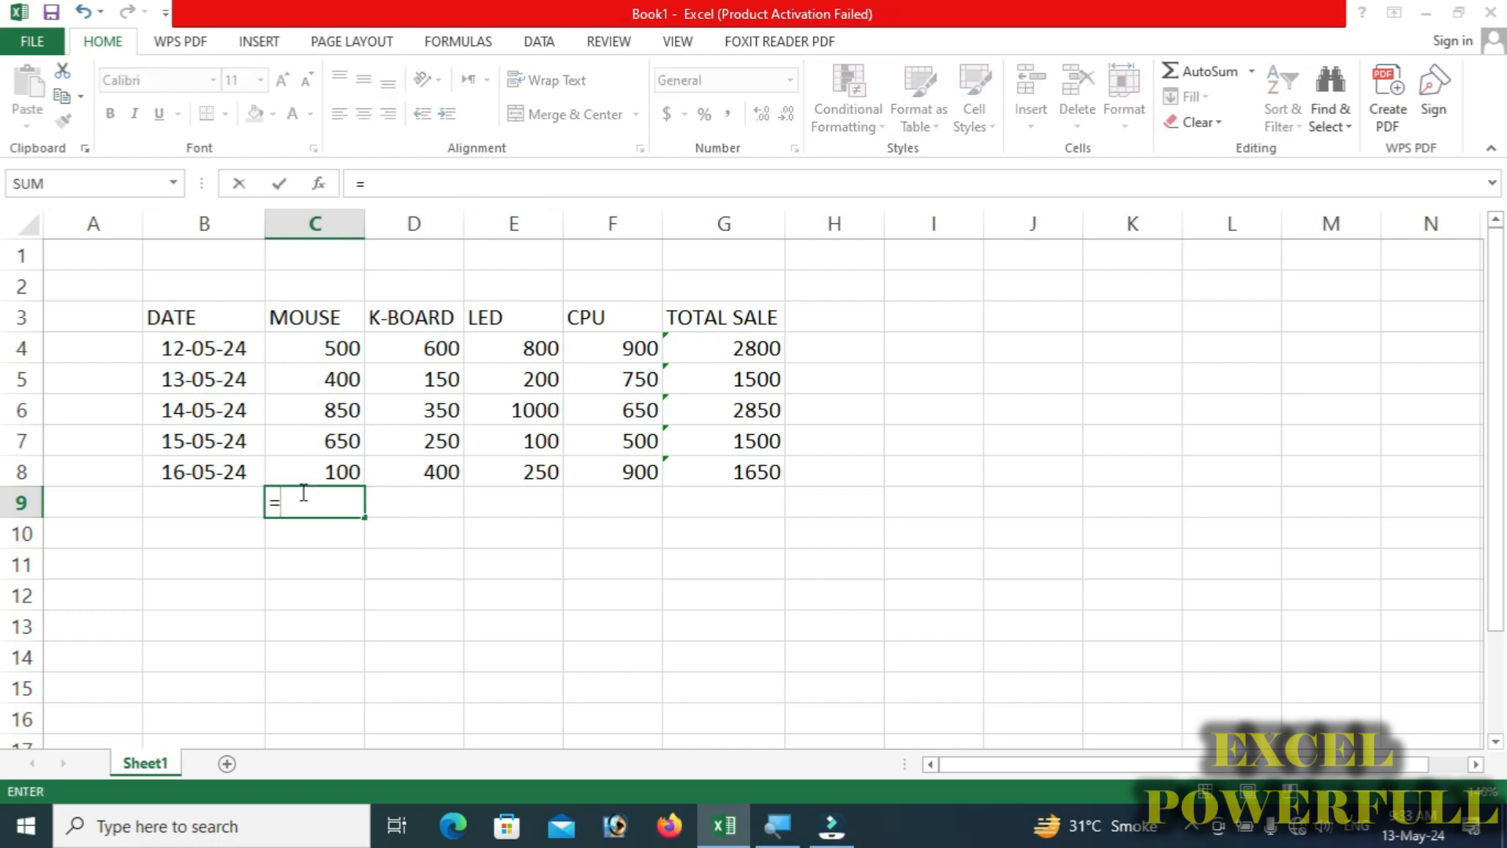
type("SUM")
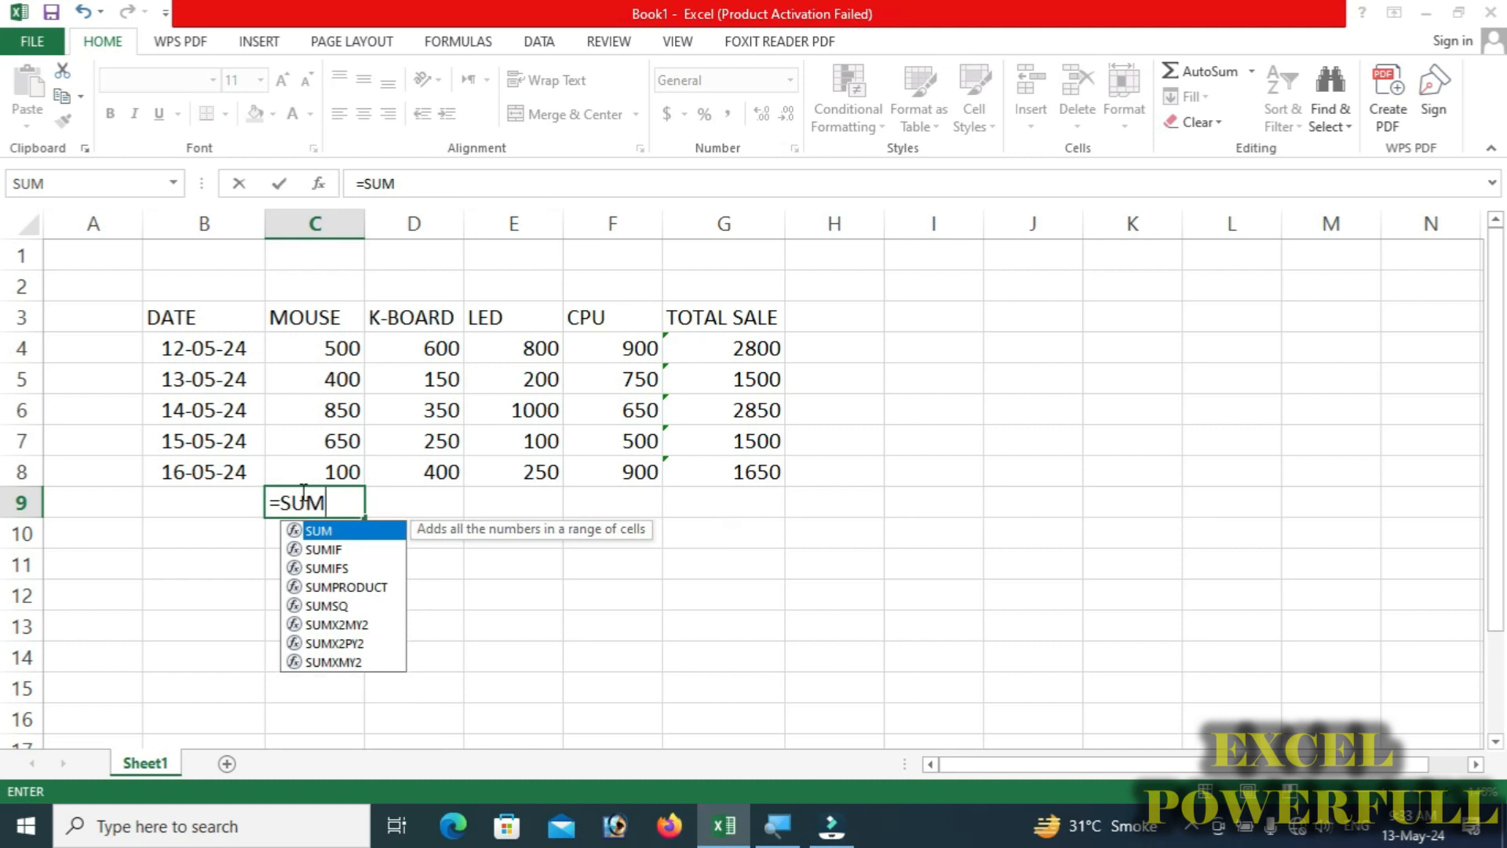
type("(")
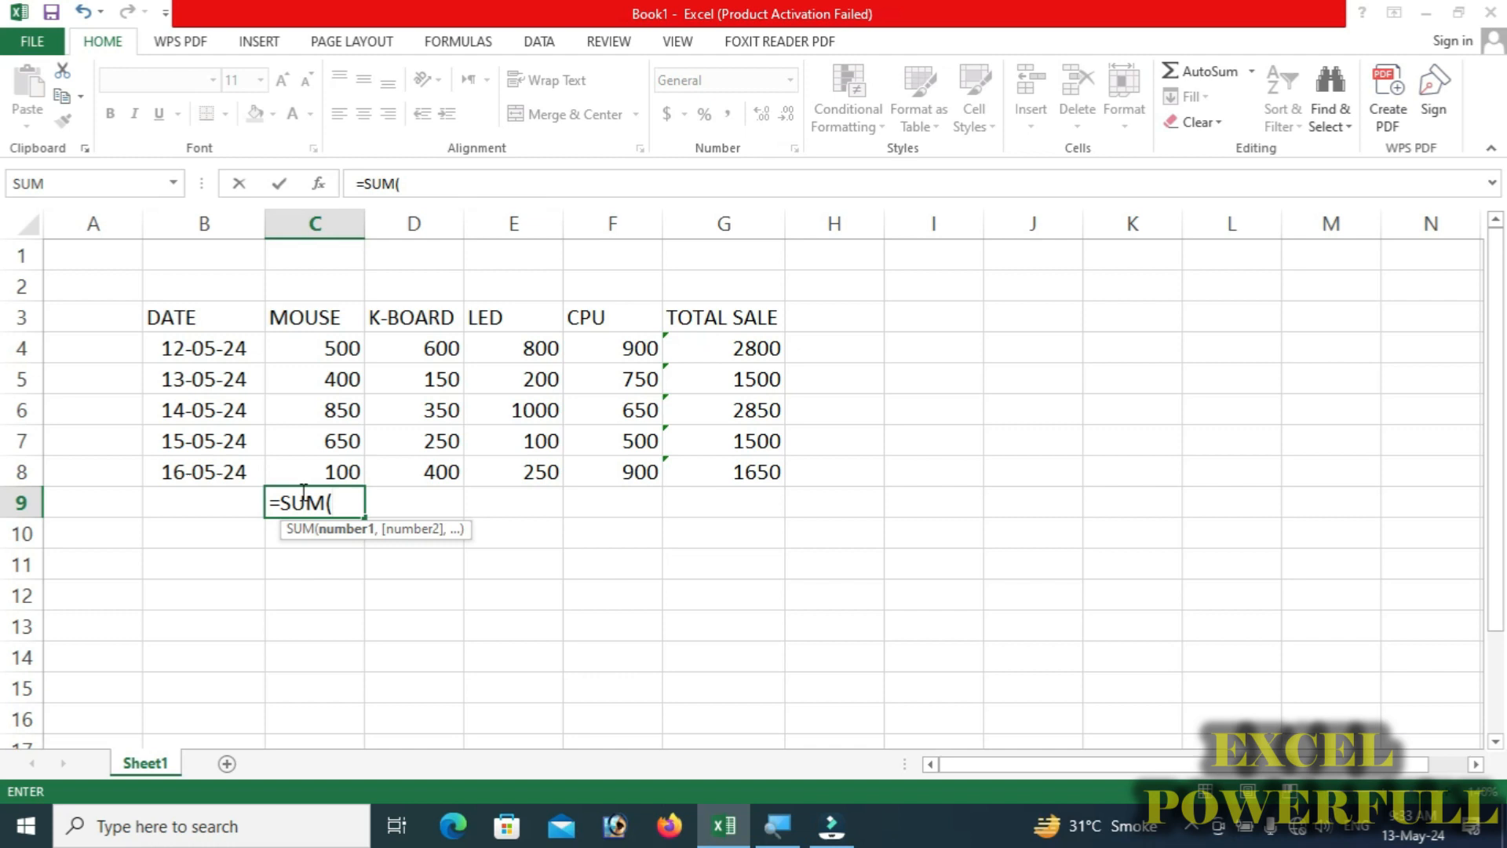
type("C")
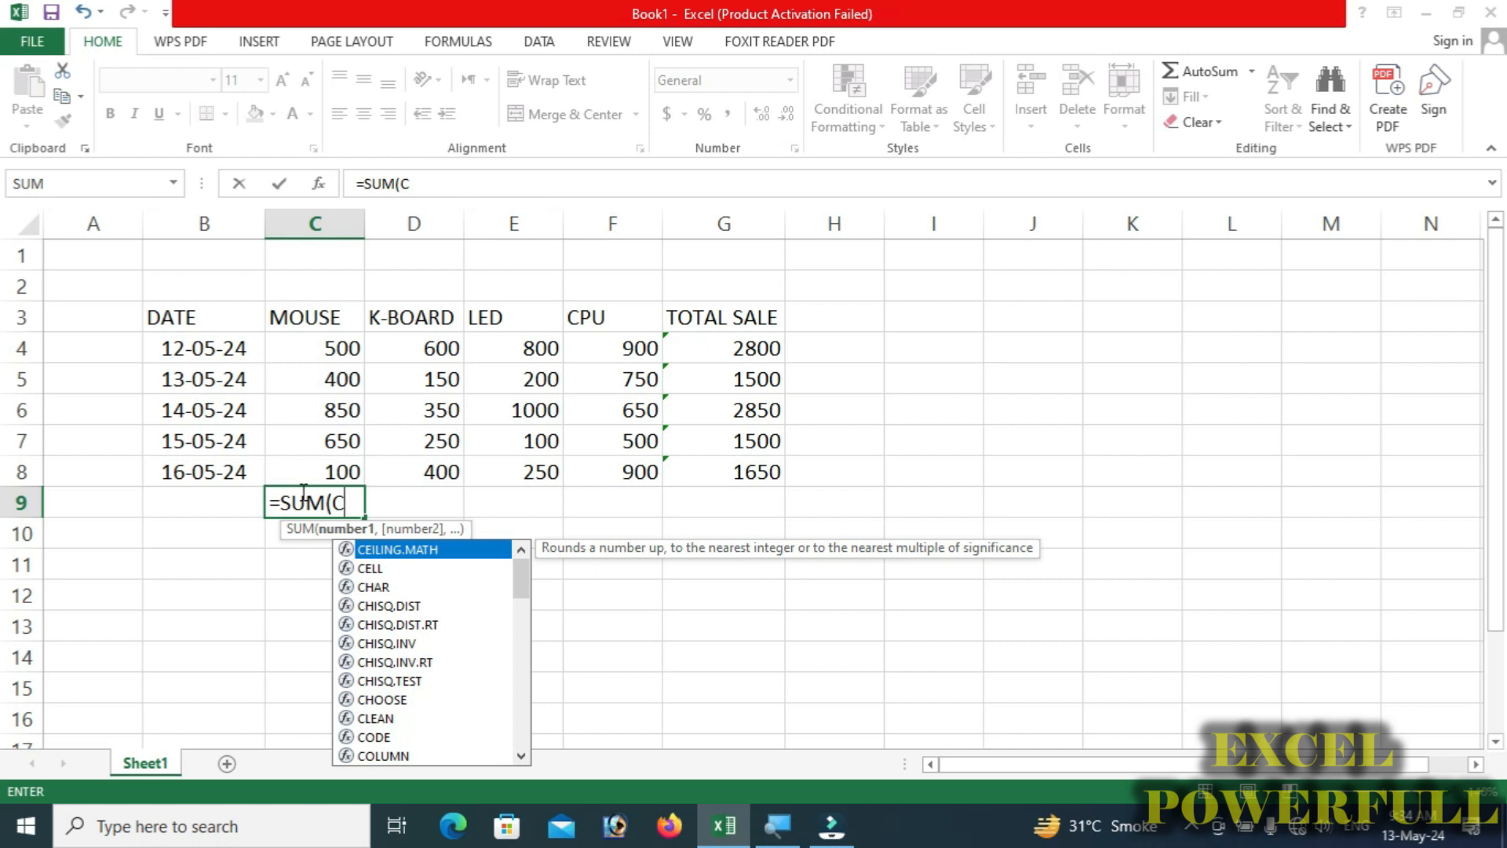
type("4:")
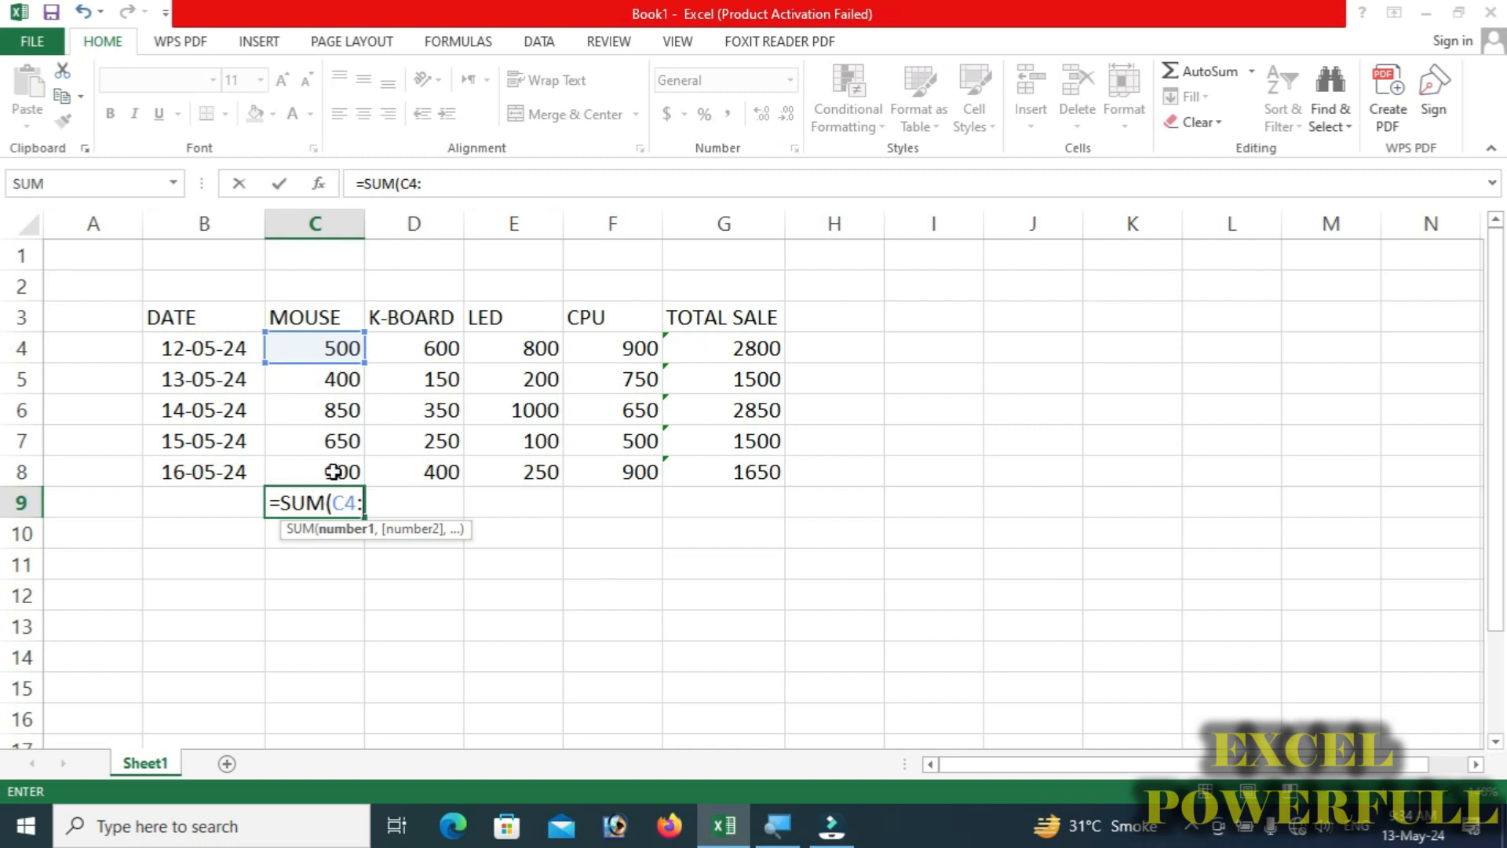
type("C")
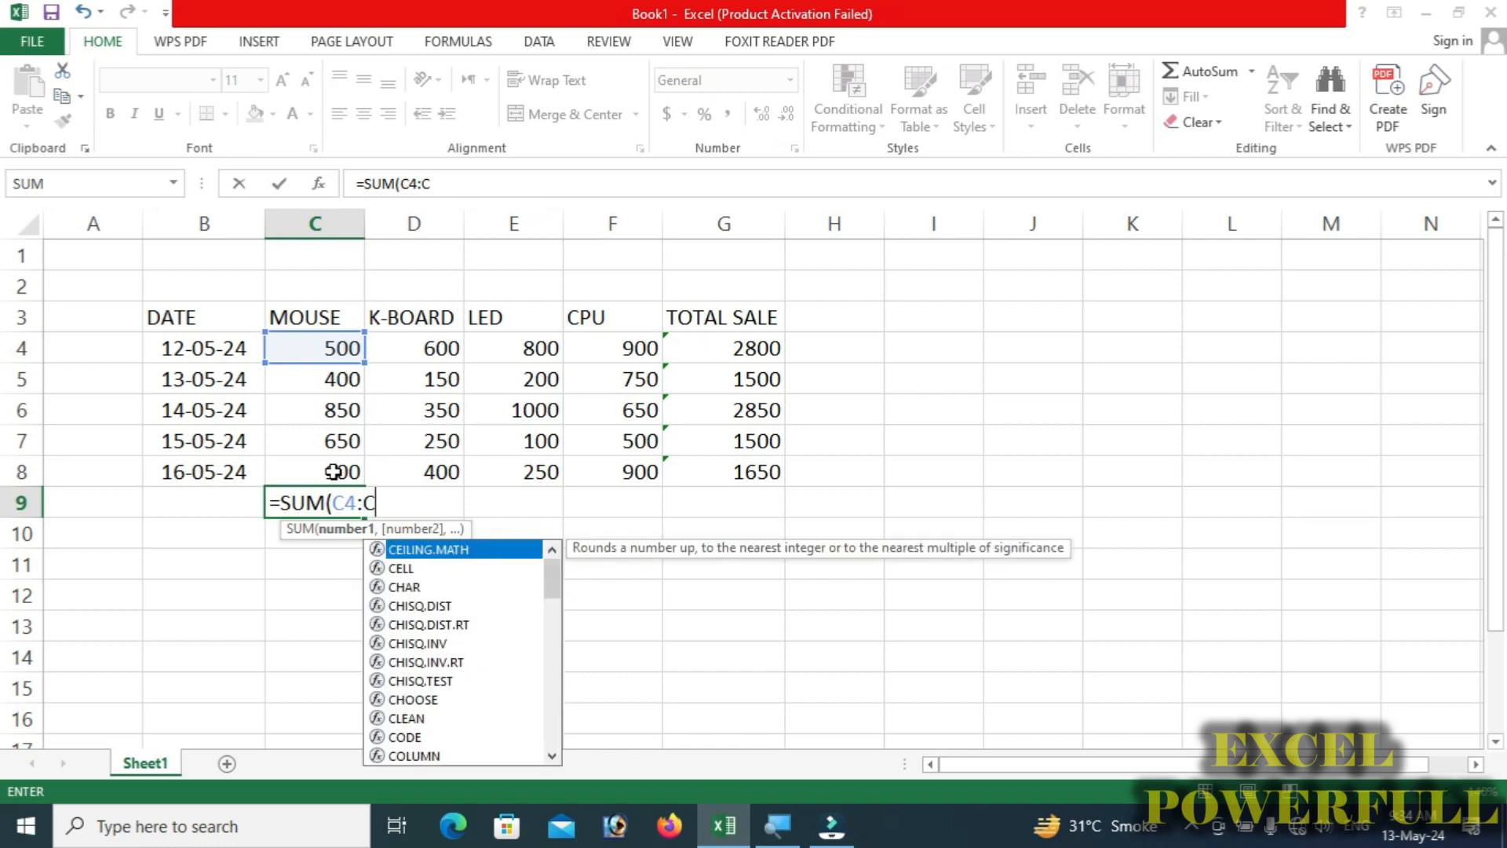
type("8")
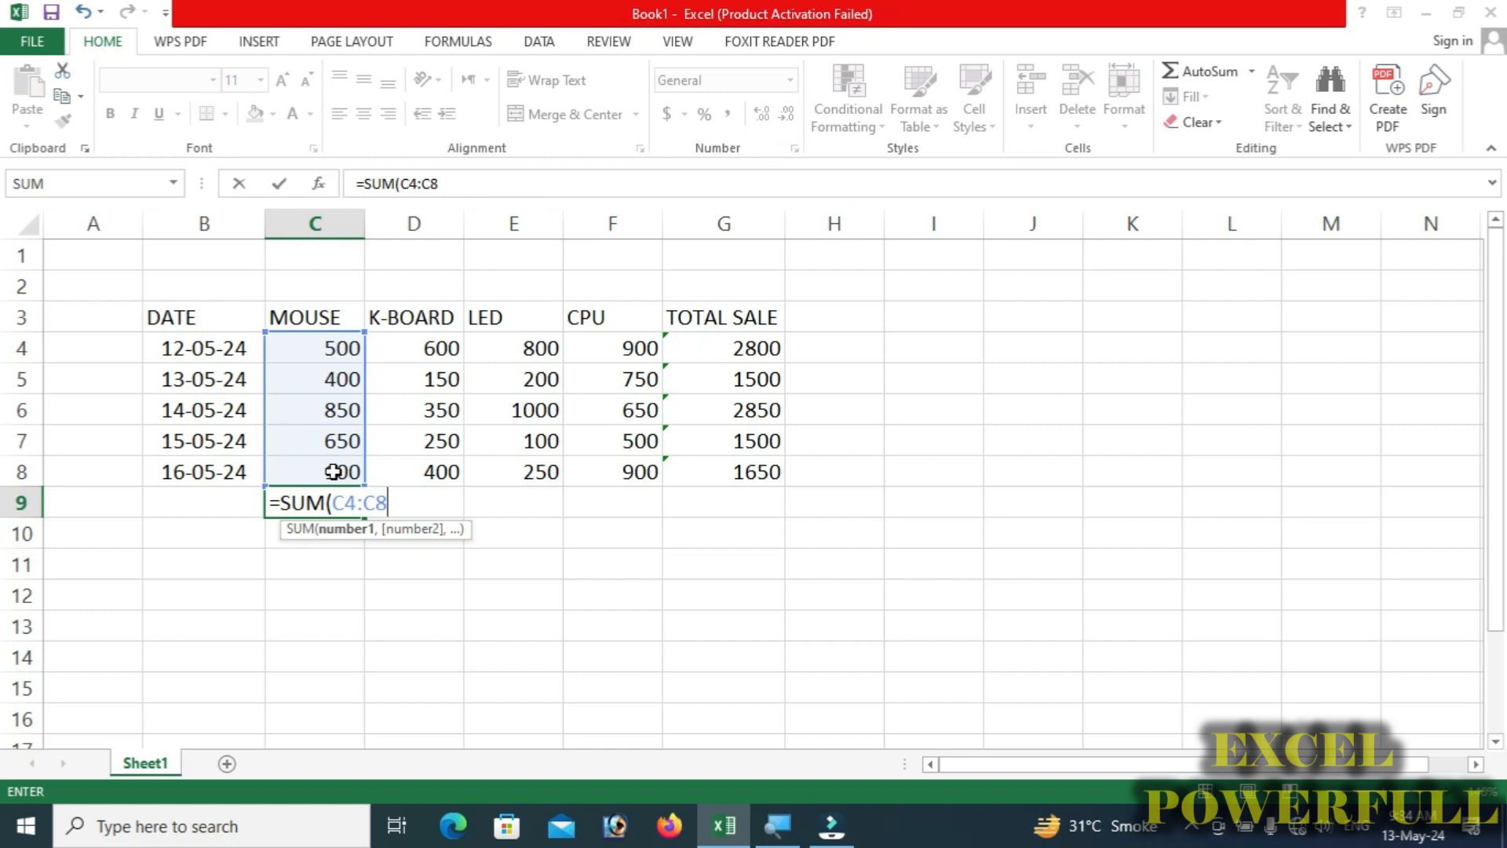
type(")")
key("Return")
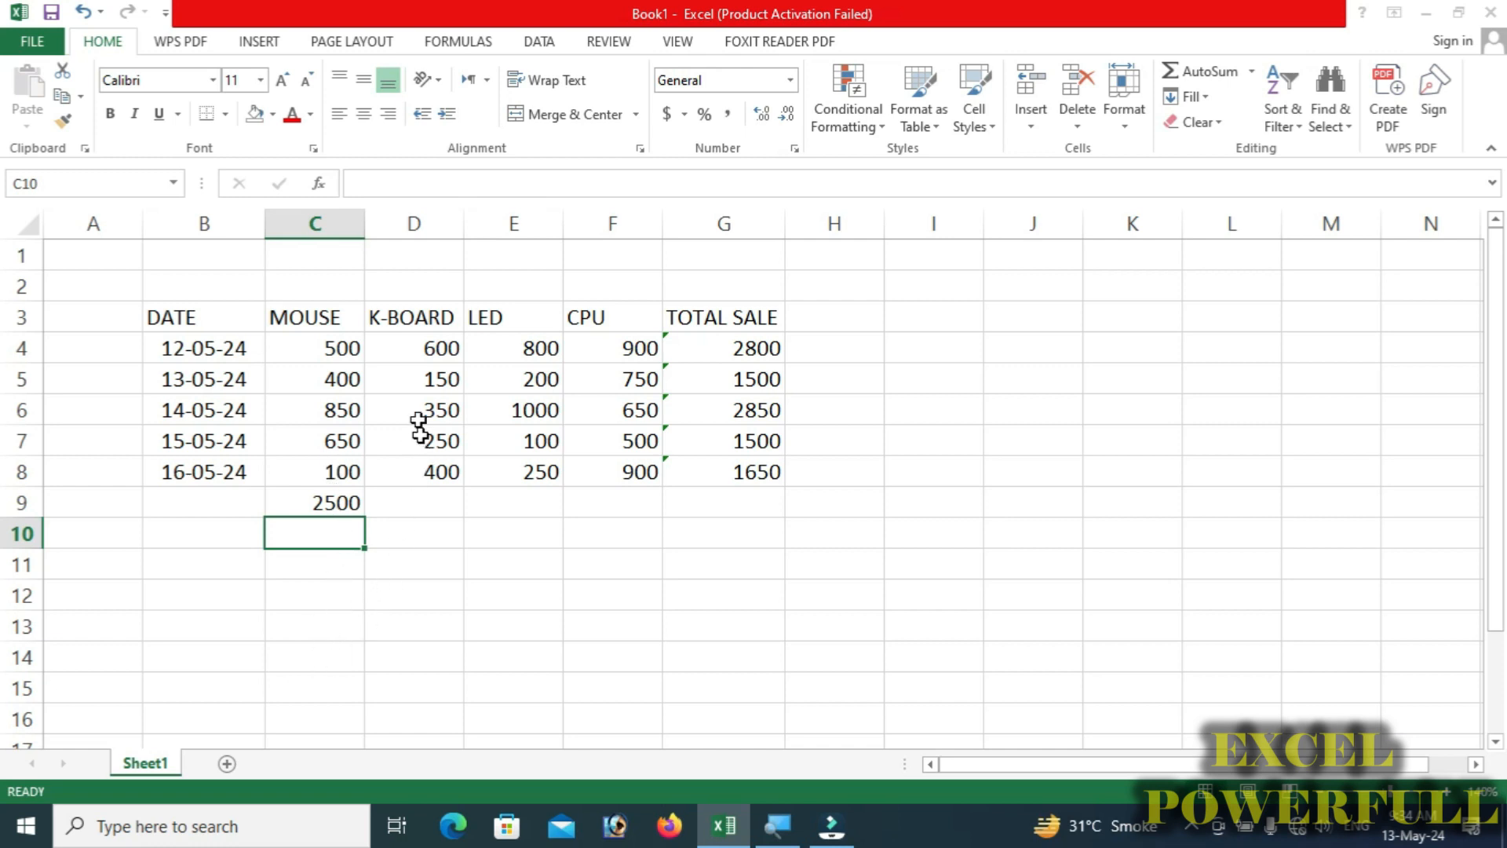
Fill the MOUSE total formula from C9 across to F9 and undo that fill.
left_click(427, 346)
left_click(531, 349)
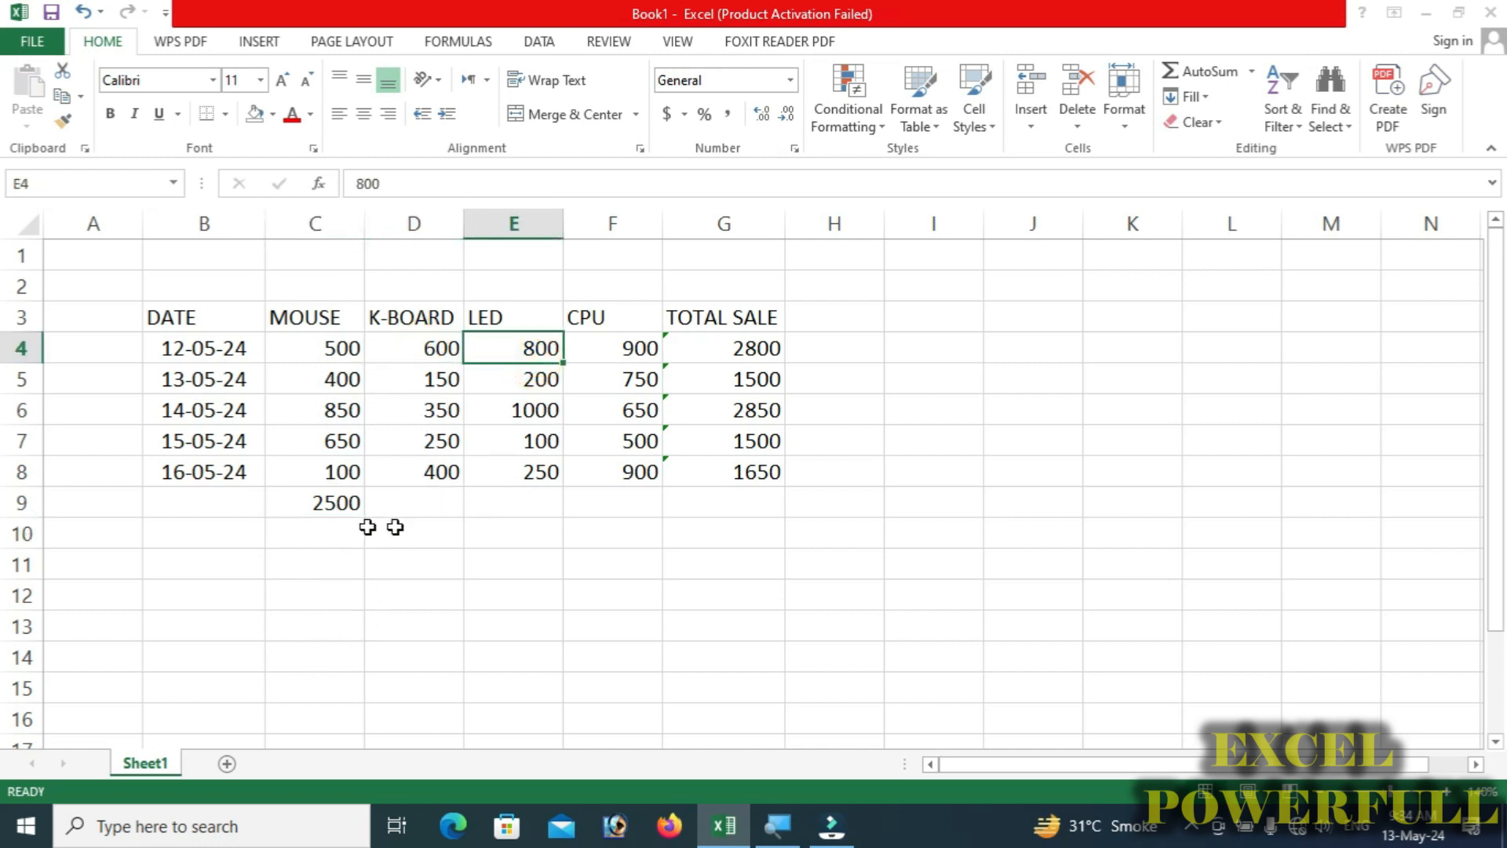
left_click(332, 503)
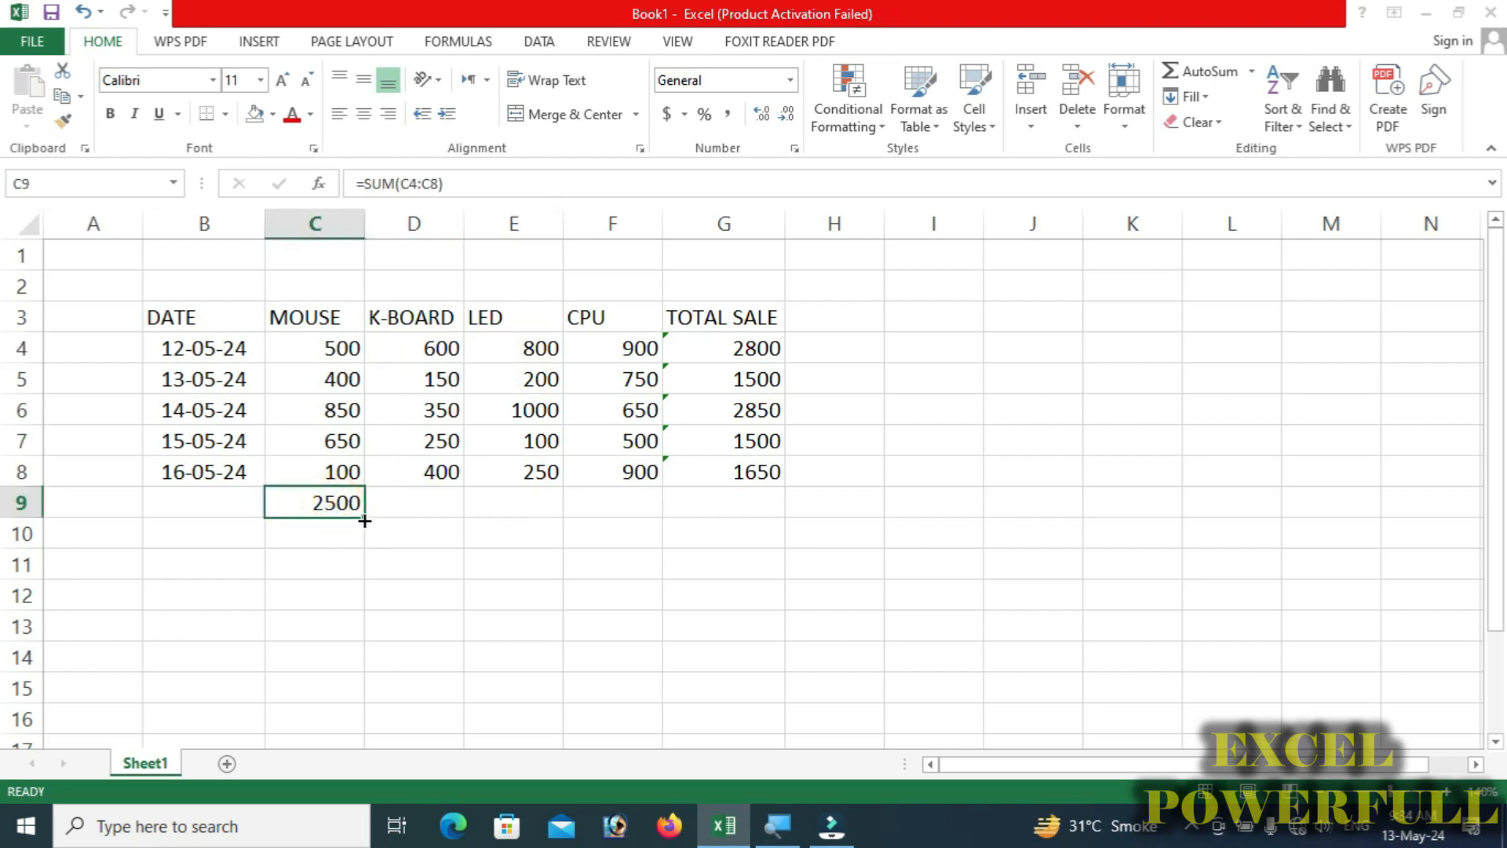
left_click_drag(365, 520, 630, 527)
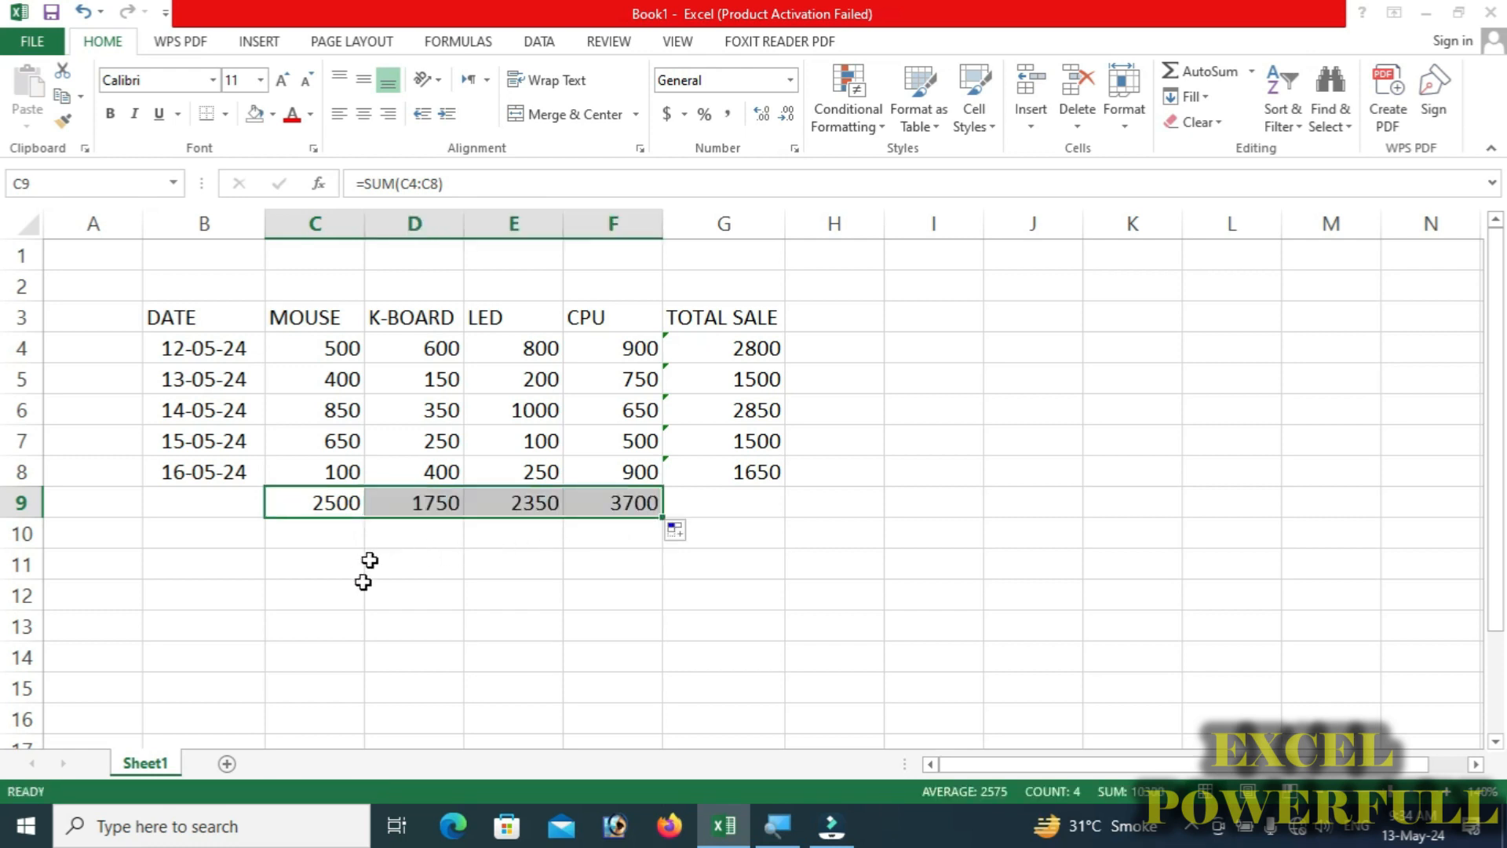
left_click(465, 551)
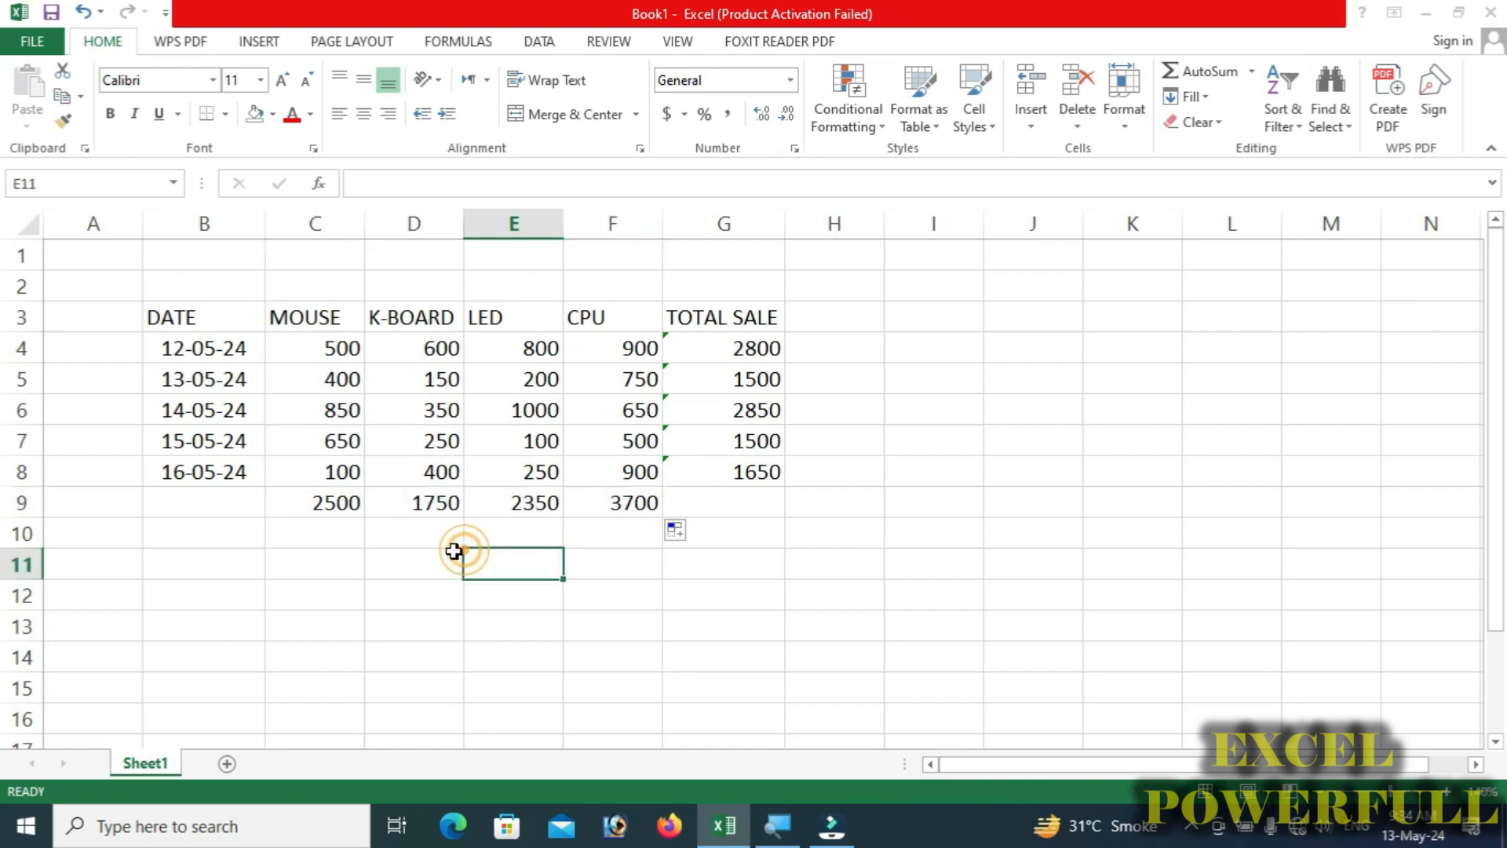
key("ctrl+z")
Enter =SUM(D4:D8) in D9, picking the five K-BOARD sales cells as the range.
left_click(428, 506)
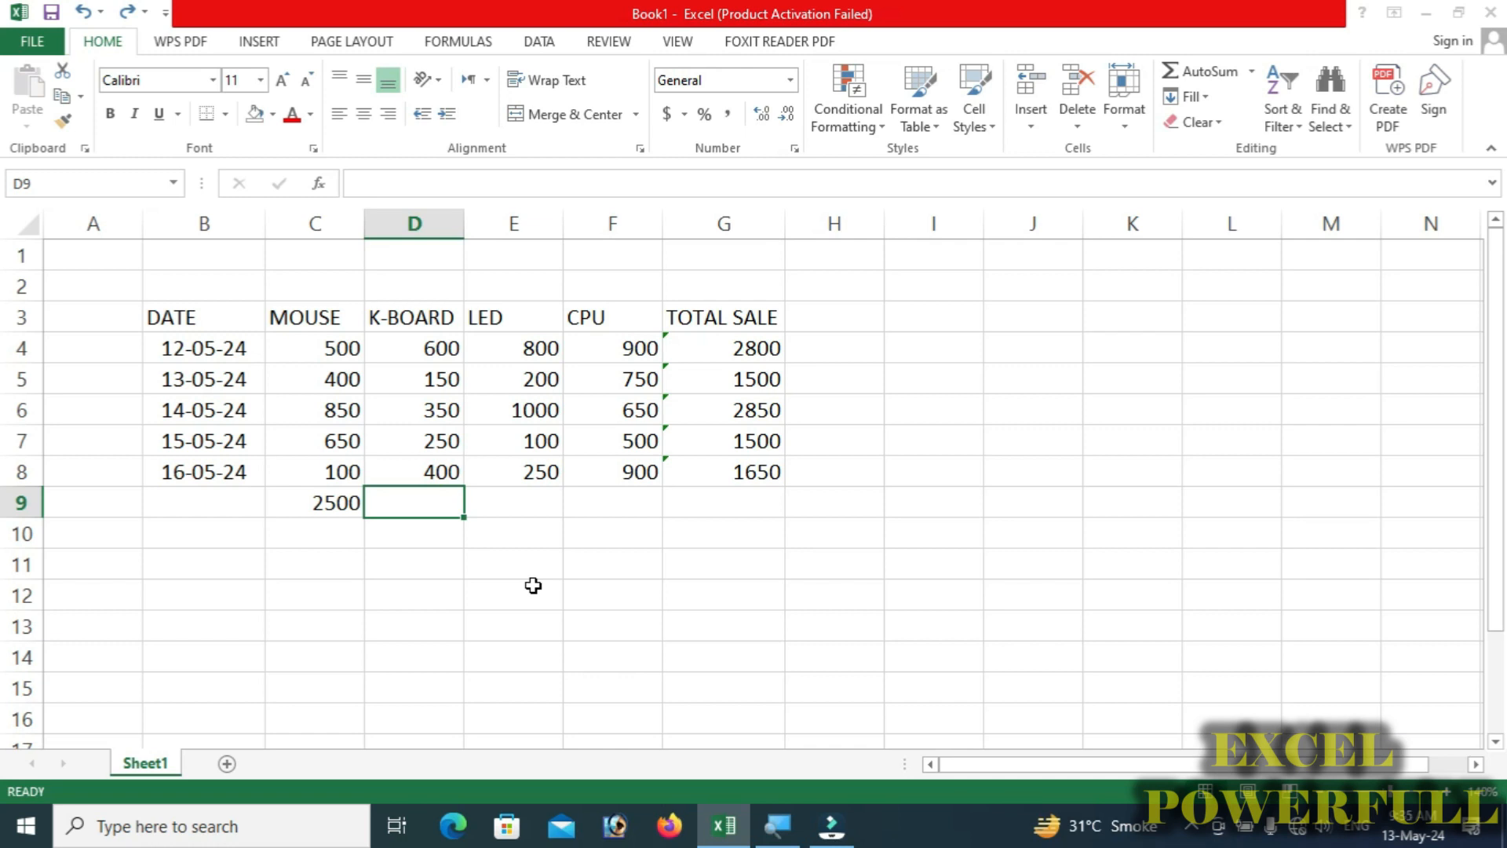
type("=")
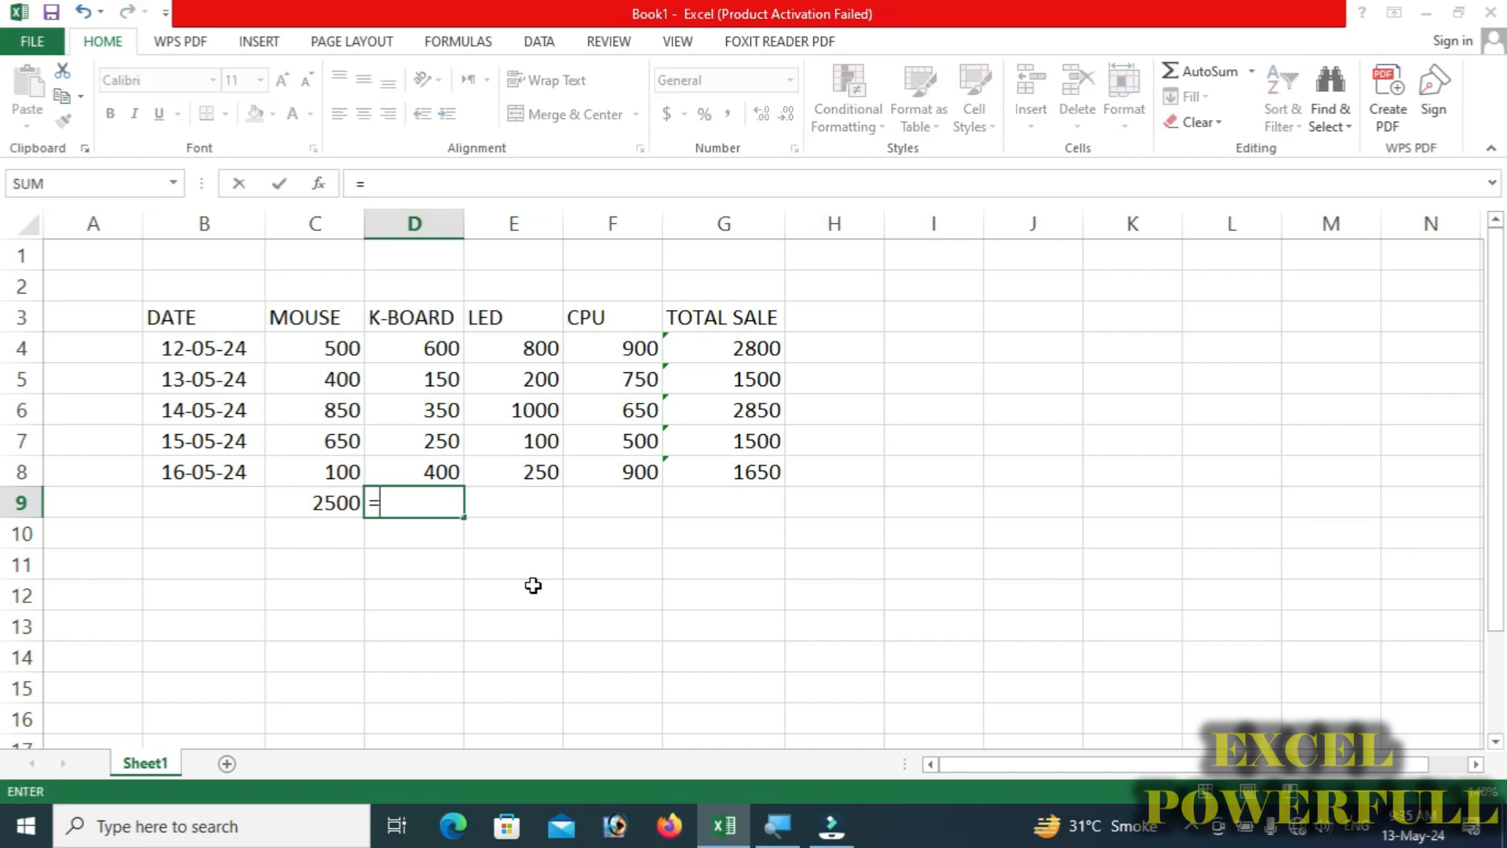
type("SUM(")
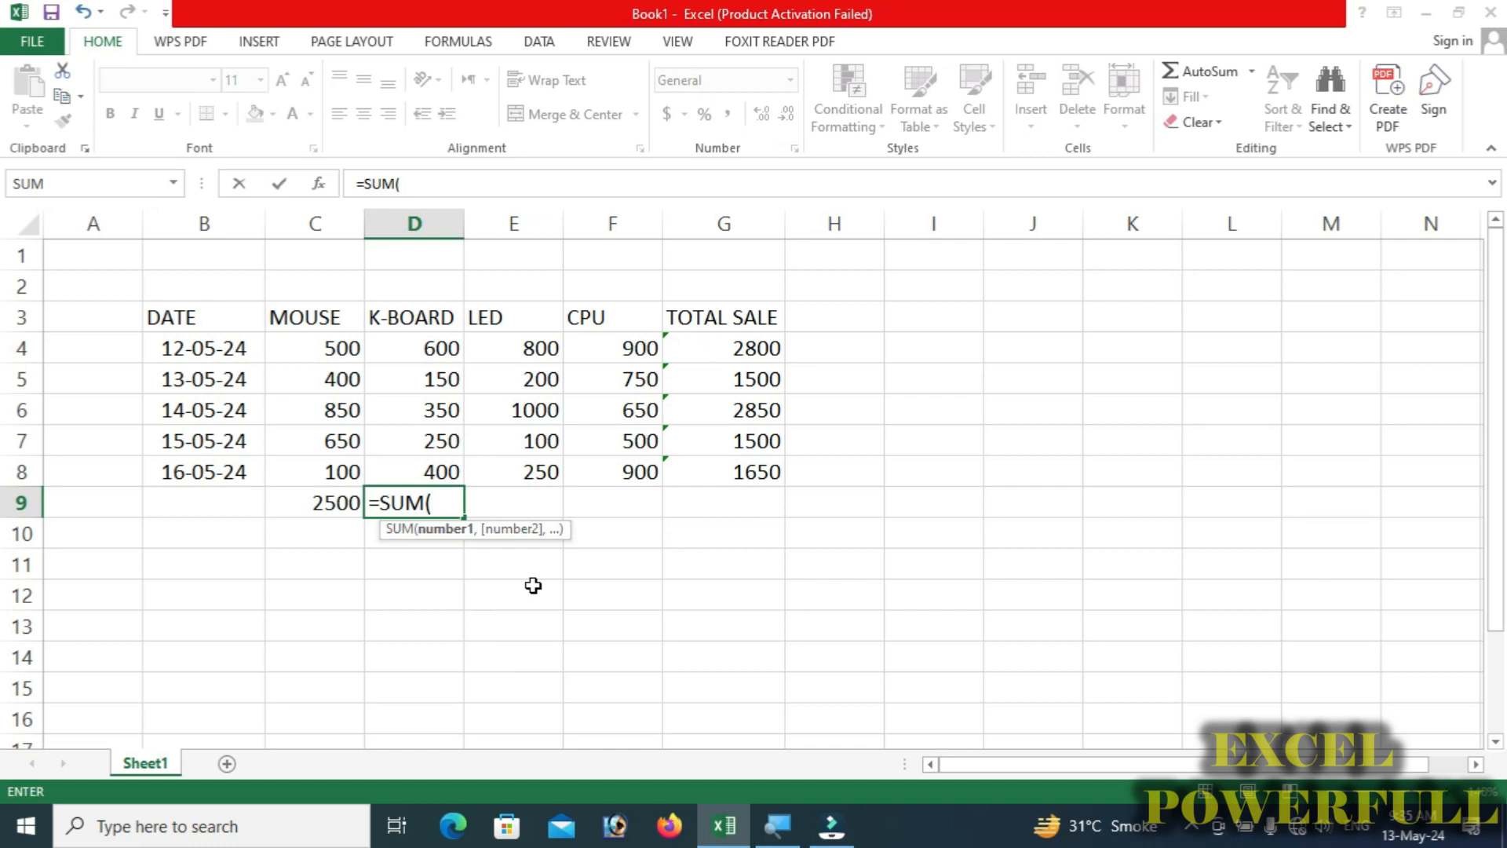
left_click_drag(442, 349, 445, 469)
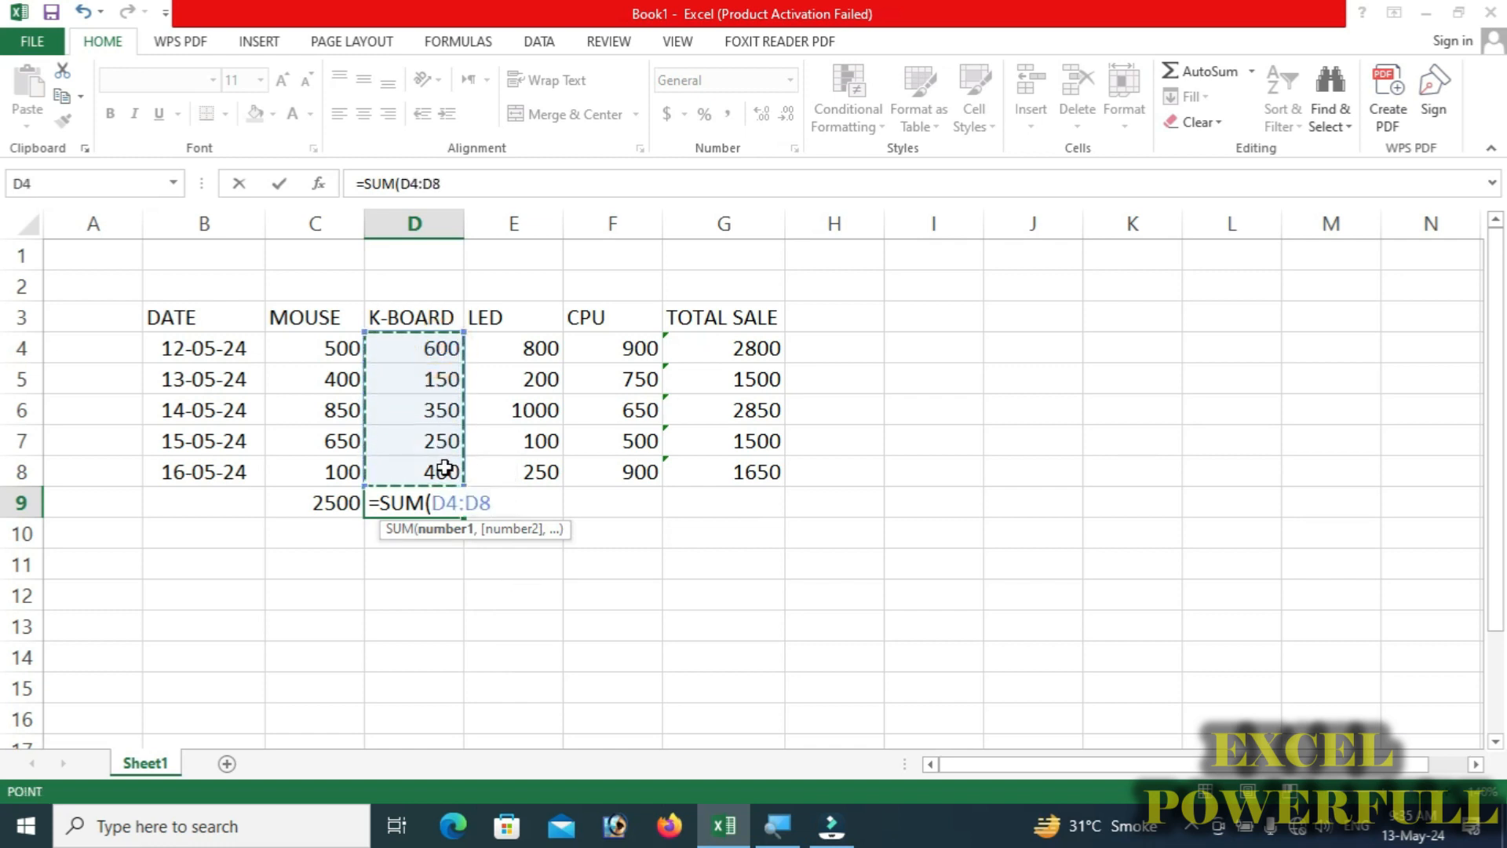
type(")")
key("Return")
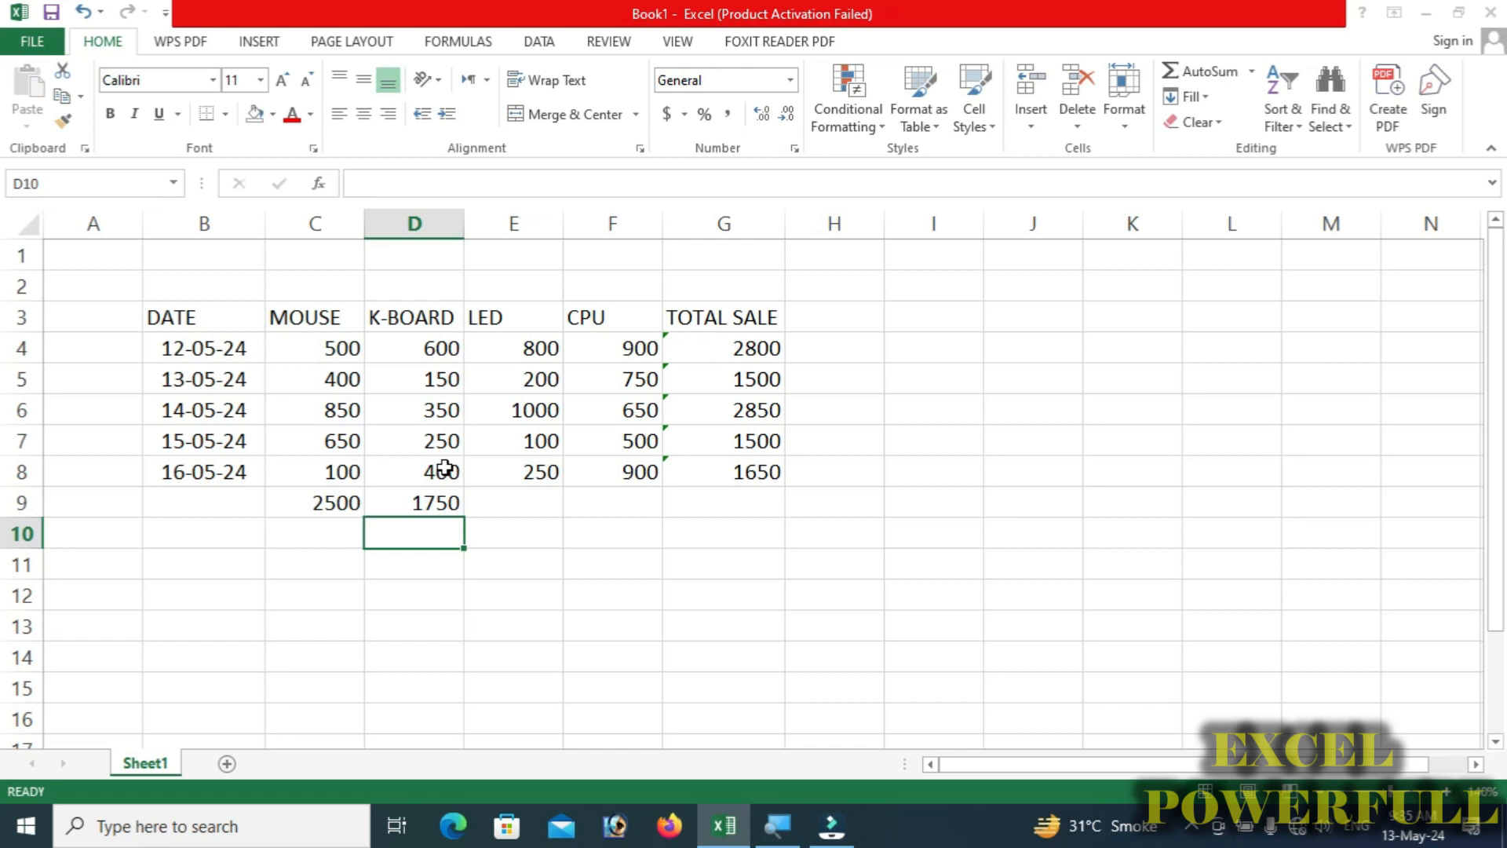
Auto-fill the K-BOARD total formula from D9 across to F9 for the LED and CPU columns.
left_click(437, 500)
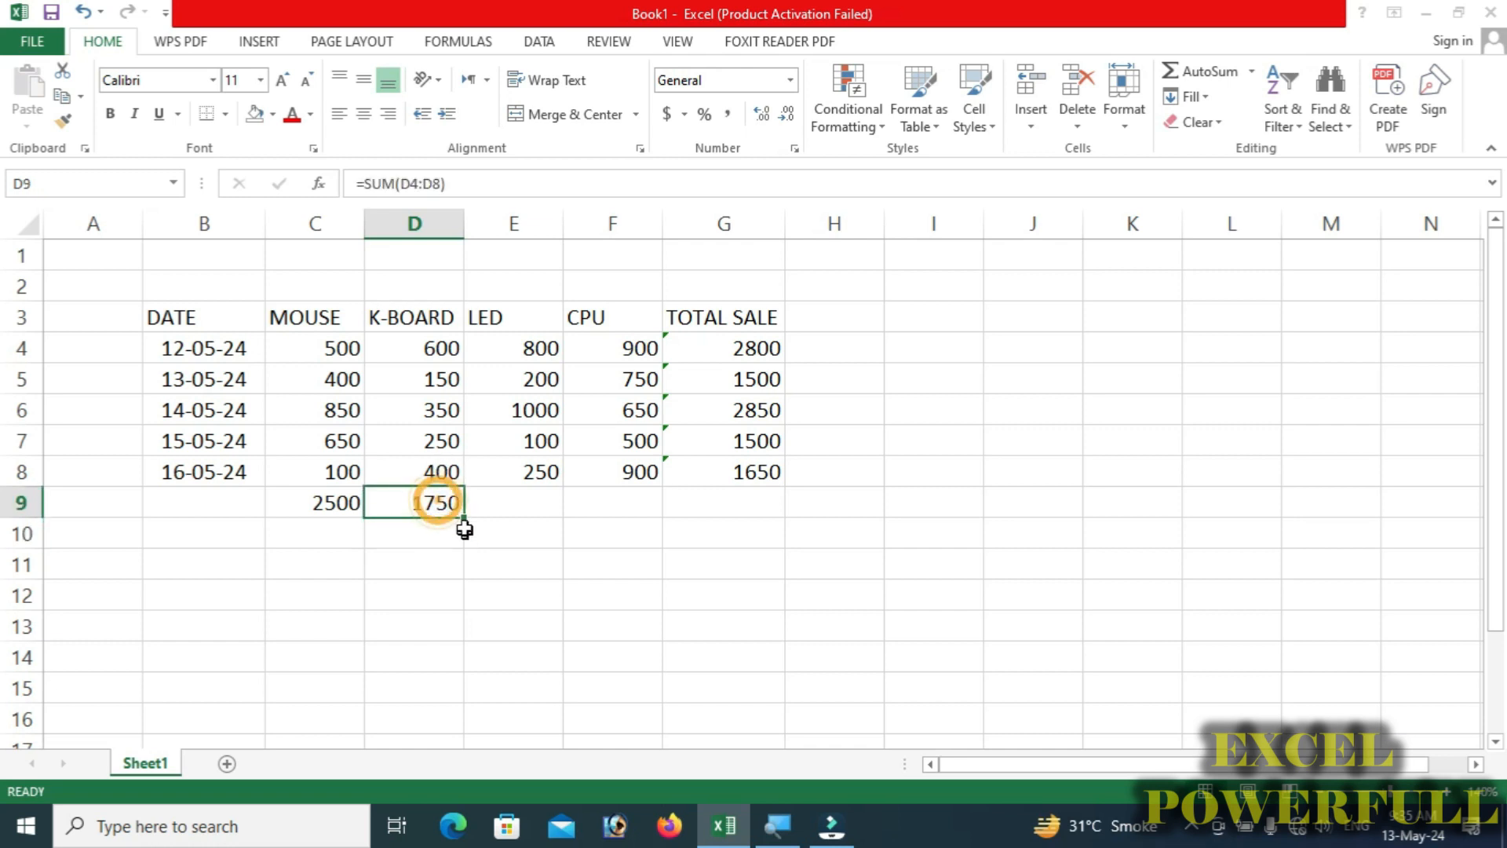
left_click_drag(464, 520, 642, 520)
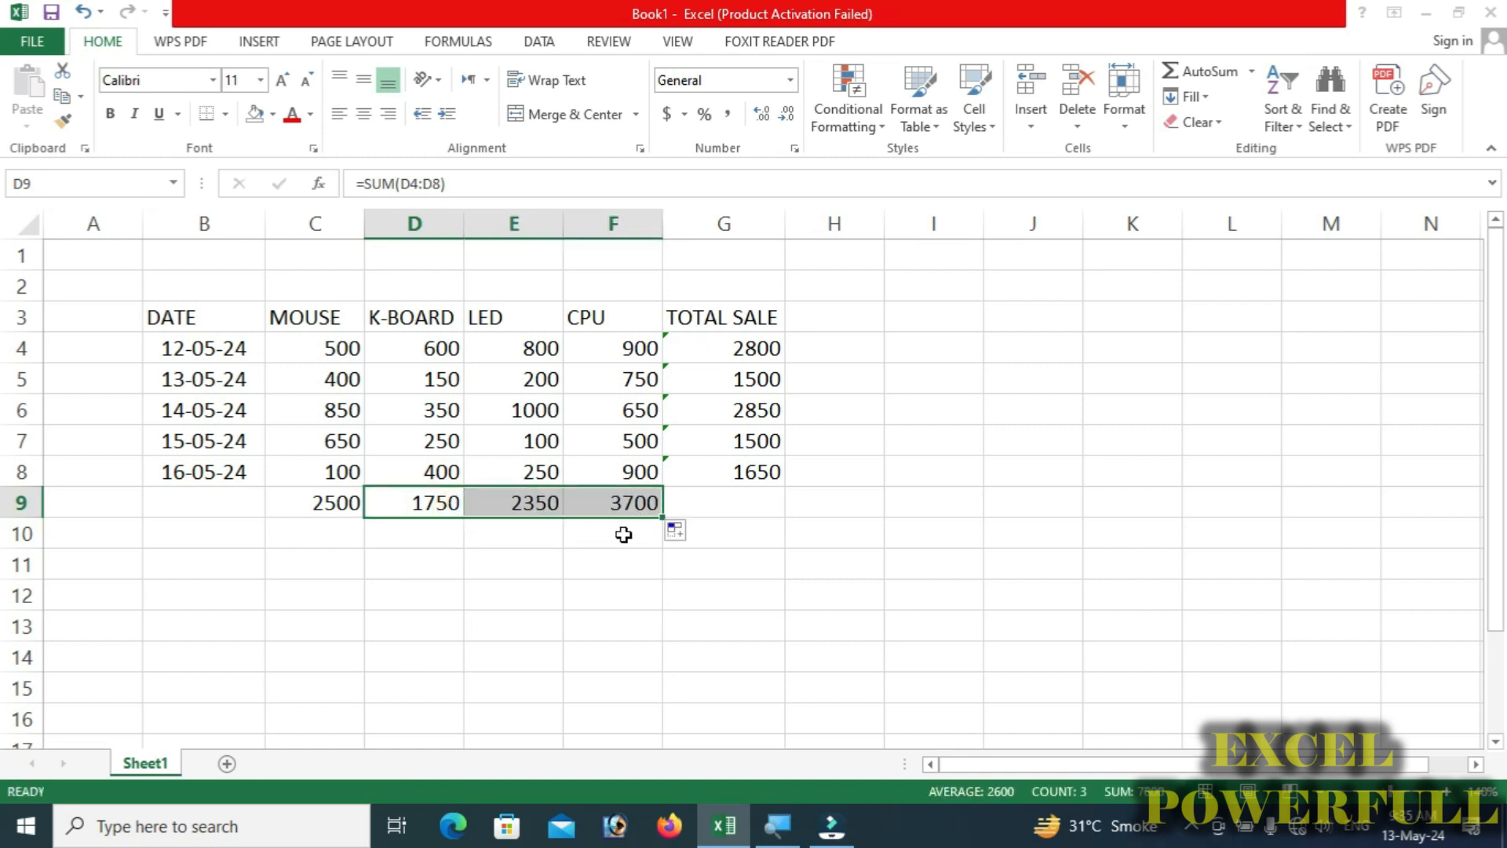
left_click(338, 614)
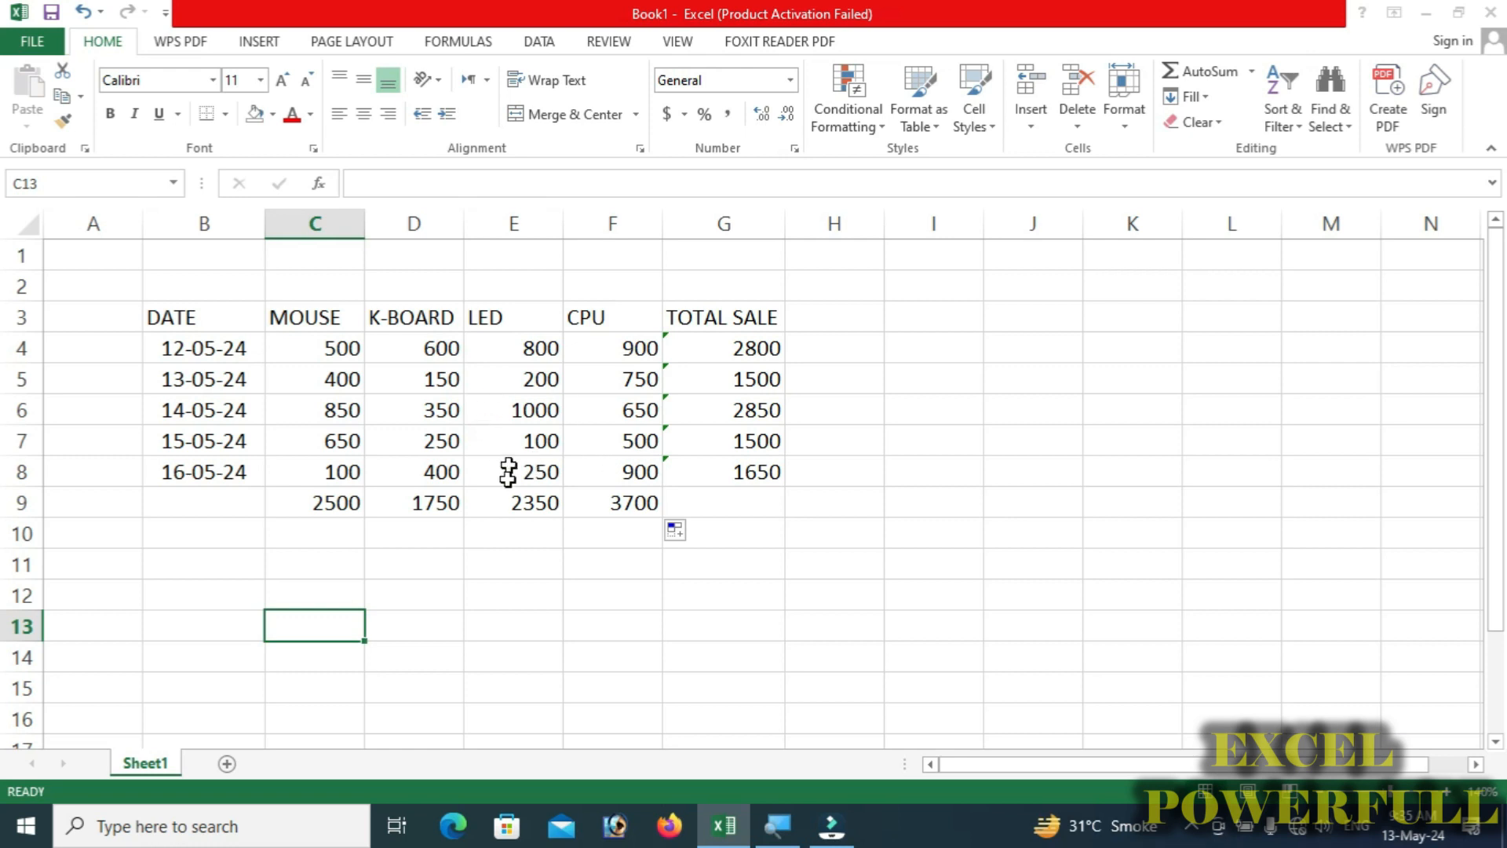
Merge and center A11:C11 with the label TOTAL SALE, and merge and center D11:F11 beside it.
left_click_drag(108, 565, 279, 568)
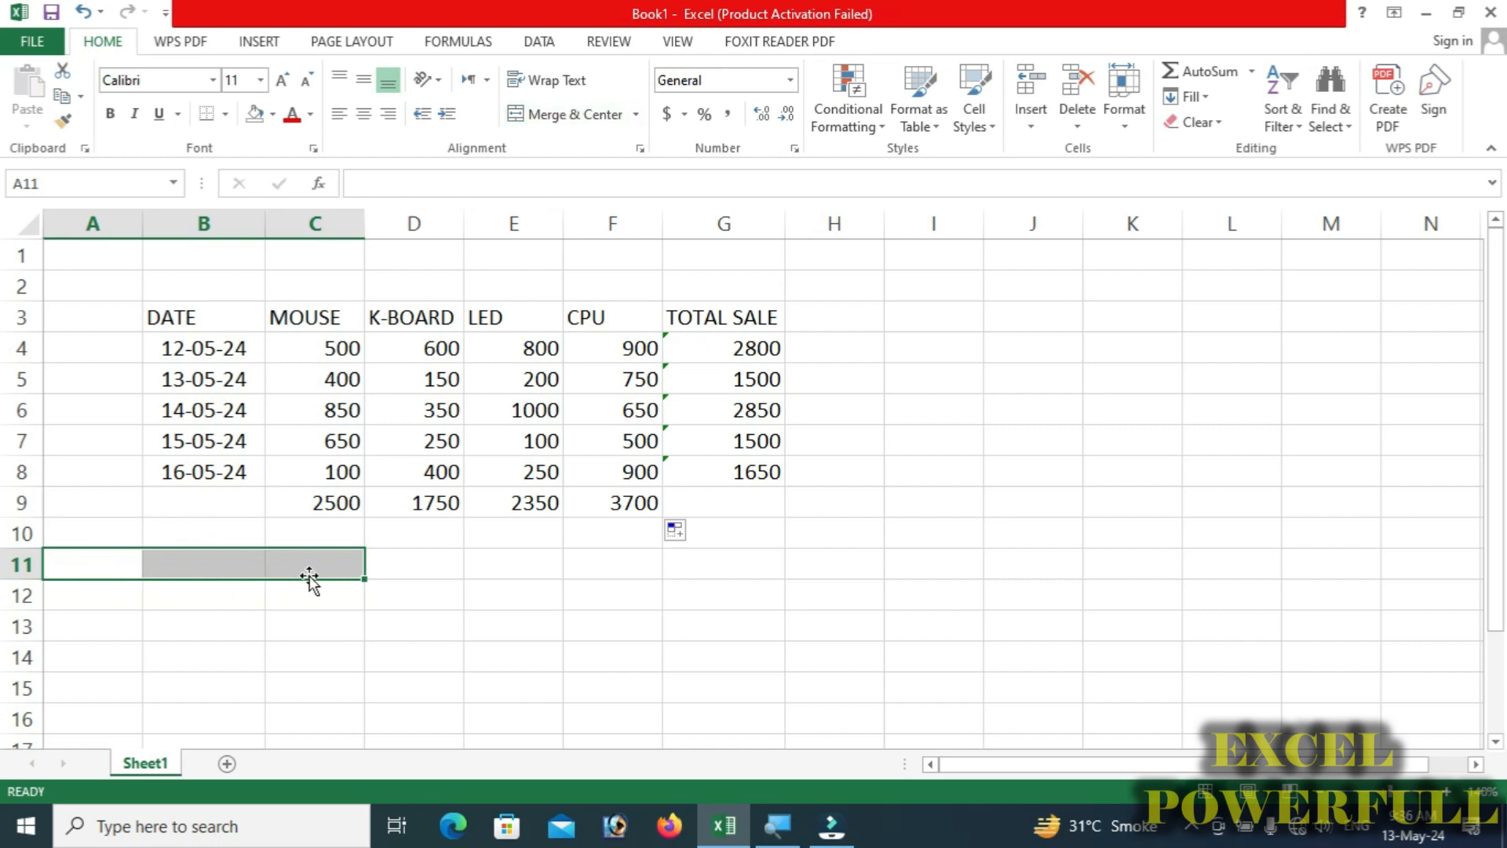
left_click(583, 118)
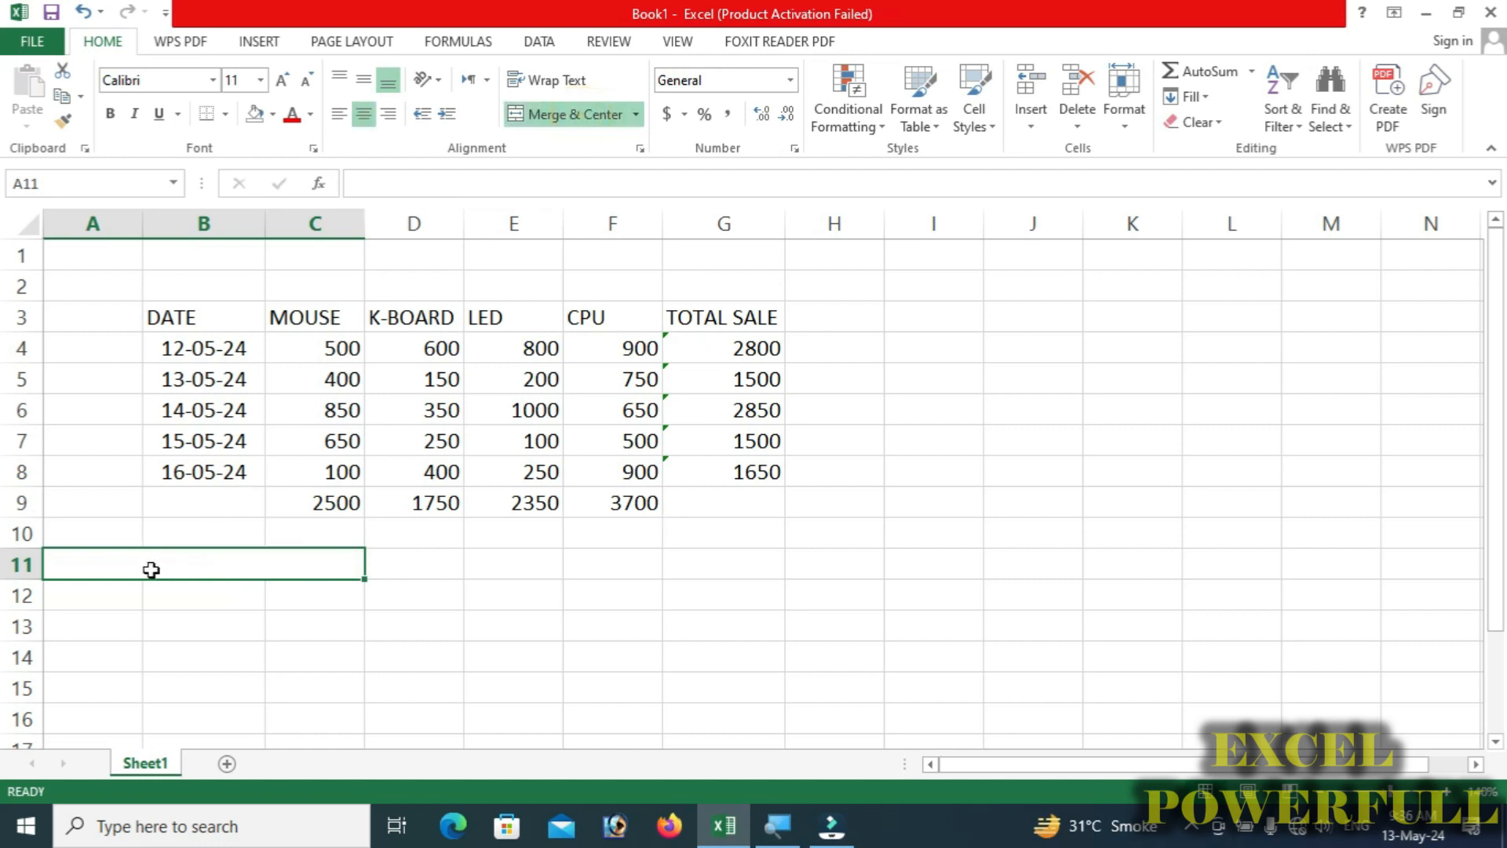
left_click(231, 614)
left_click(235, 571)
type("TO")
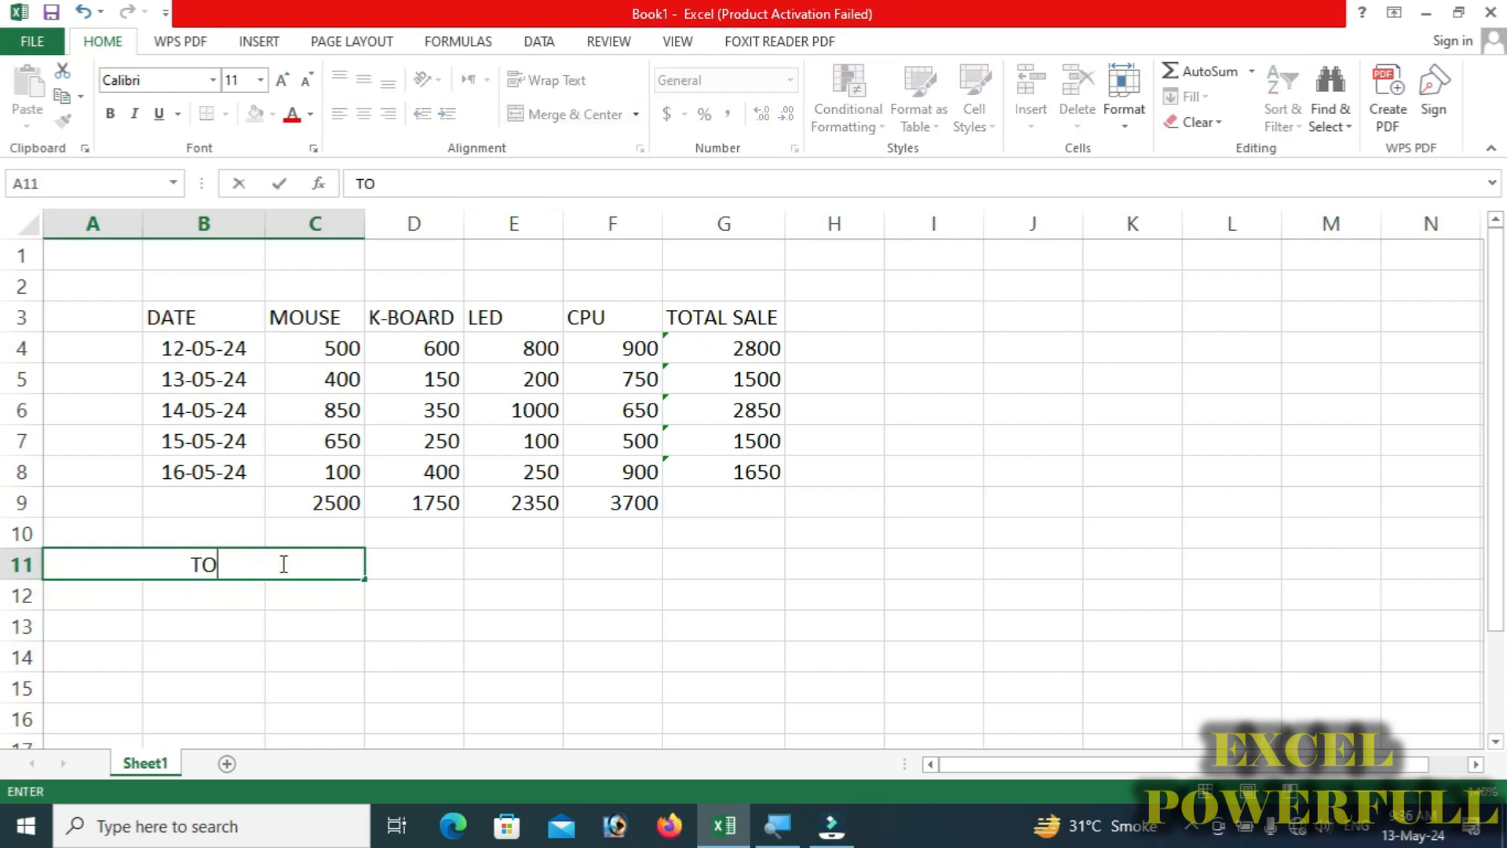
type("TAL SALE")
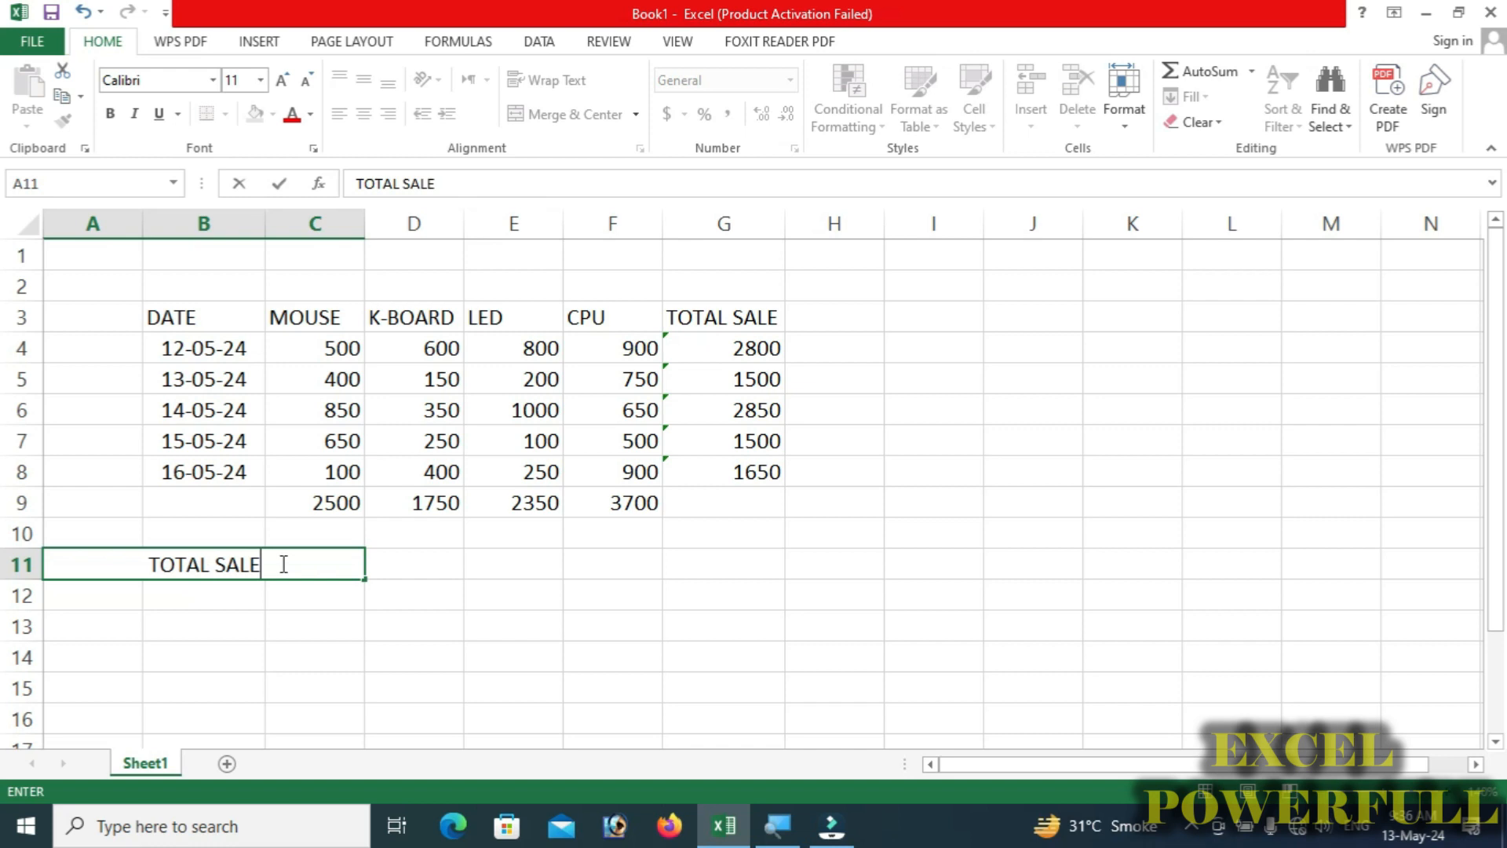
key("Tab")
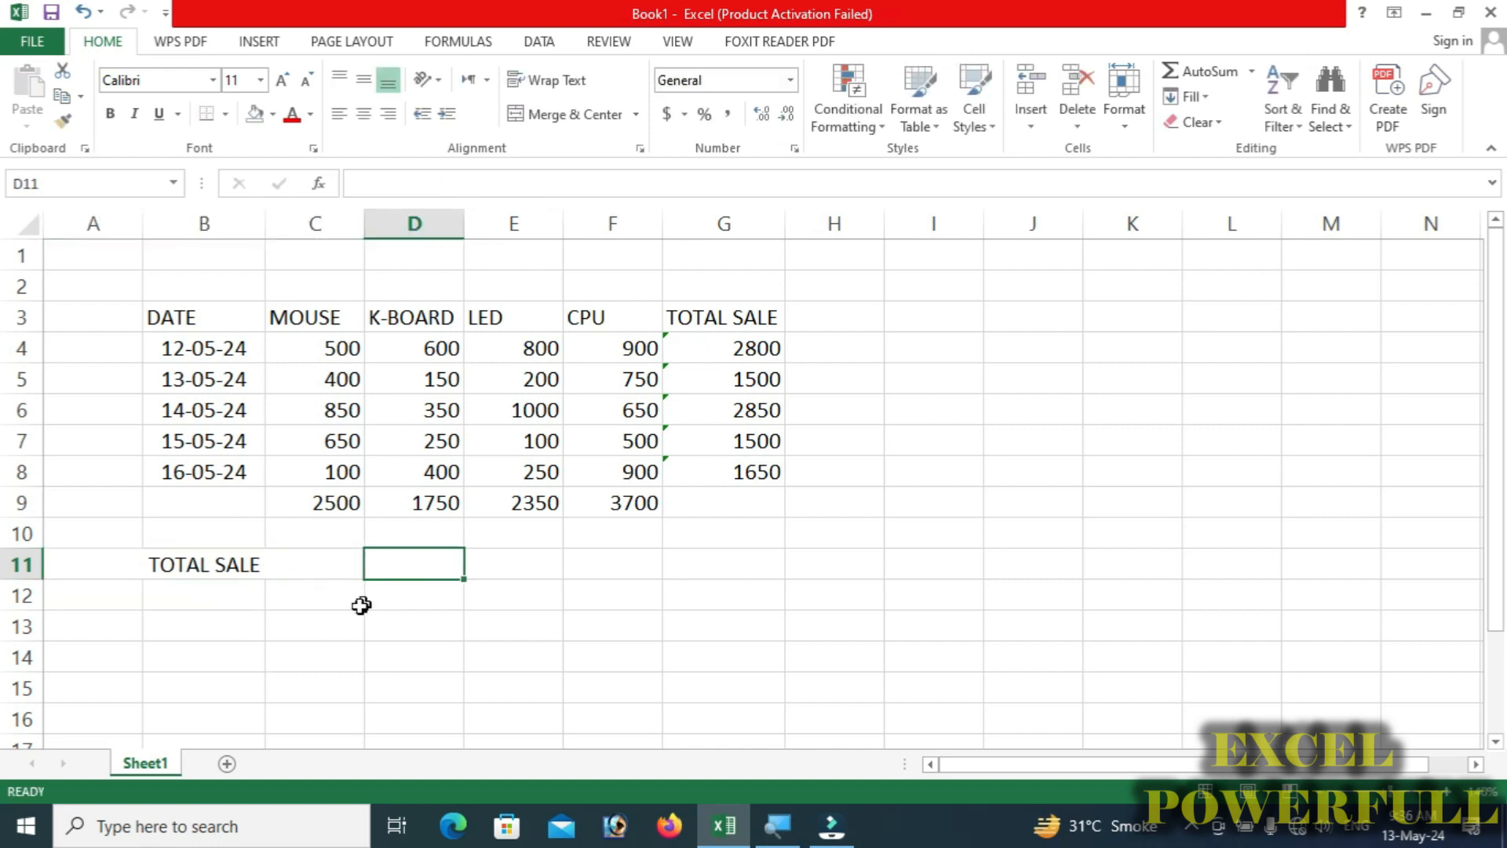
left_click_drag(426, 566, 566, 562)
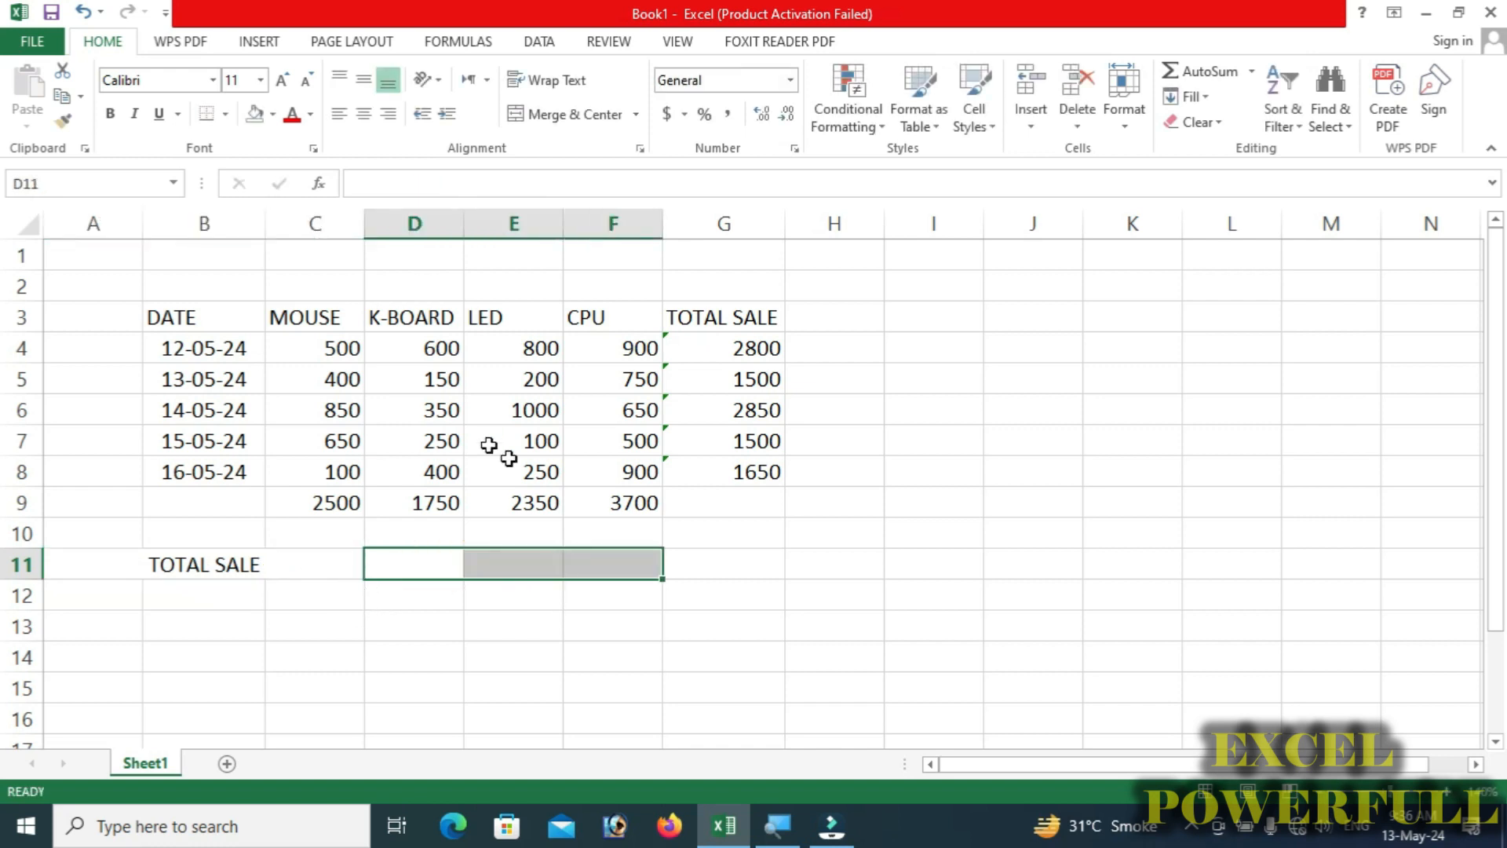
left_click(574, 115)
Apply a yellow fill to the TOTAL SALE column cells G4:G9.
left_click_drag(740, 350, 722, 502)
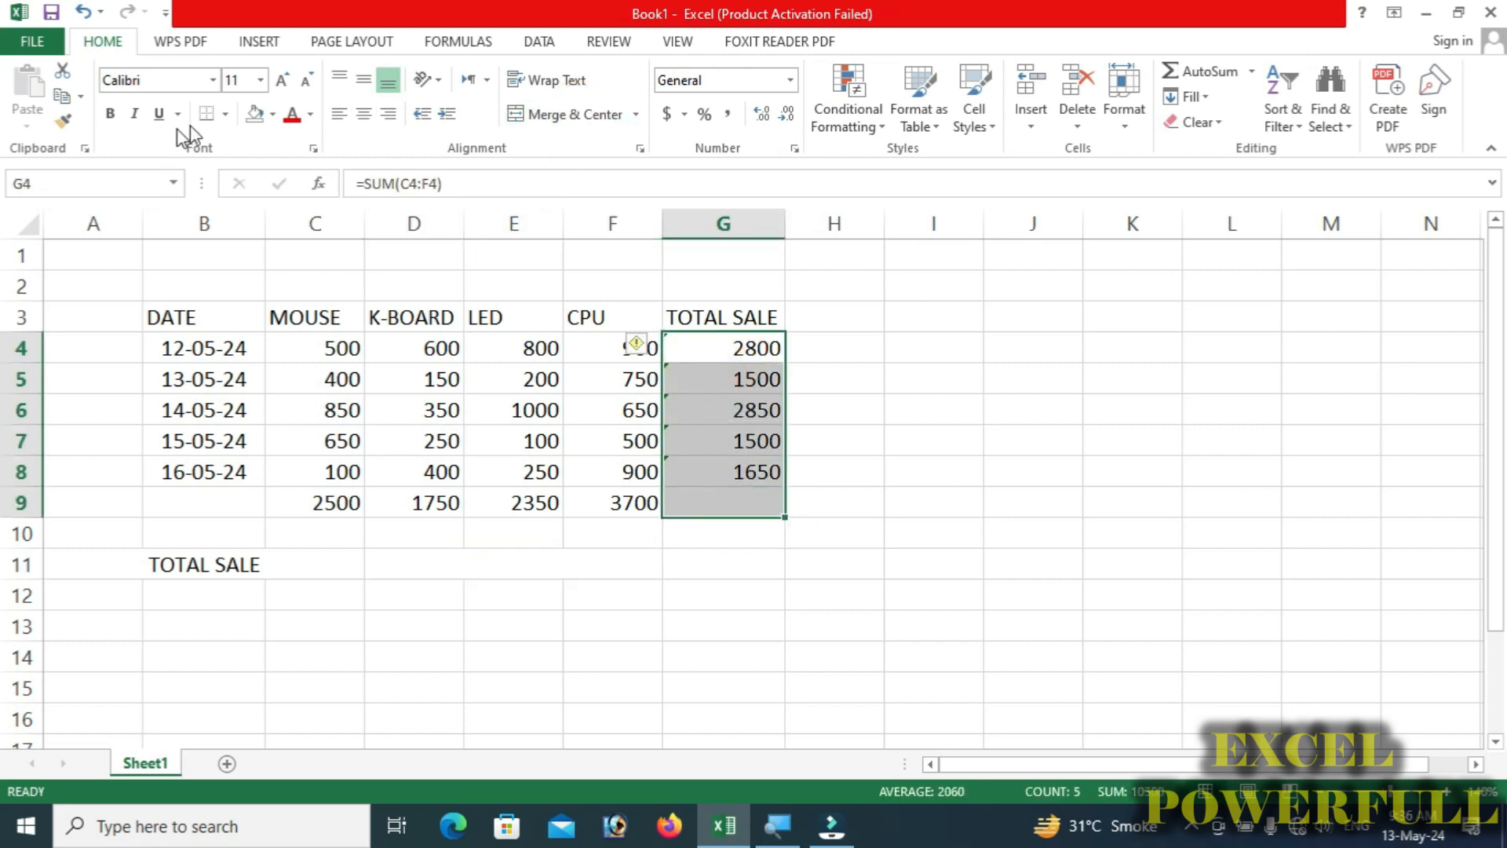
left_click(273, 116)
left_click(308, 284)
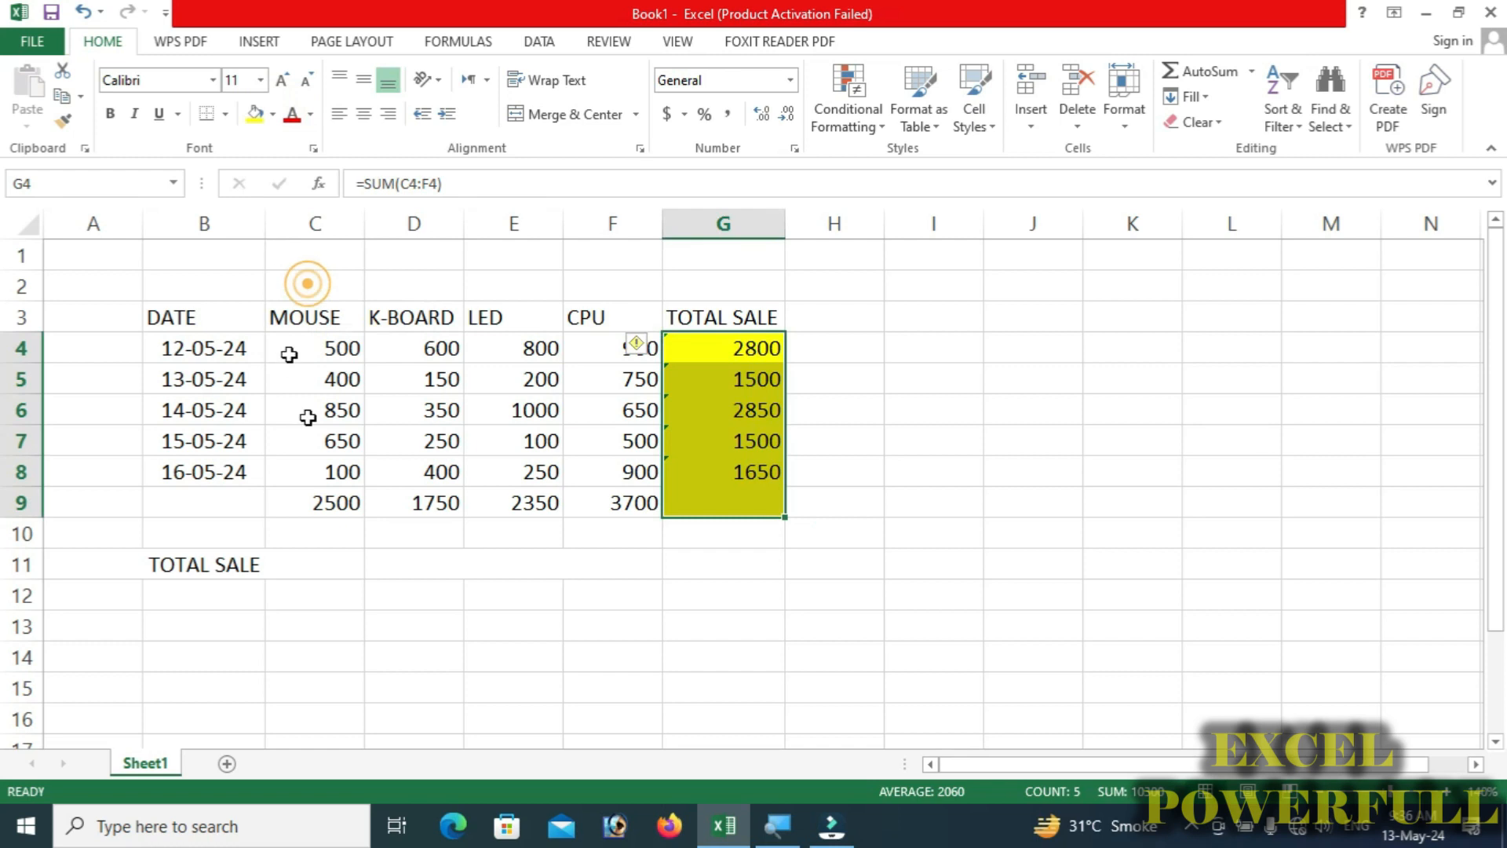
Apply a light gold fill to the product totals in C9:F9.
left_click(348, 507)
left_click_drag(435, 508, 624, 508)
left_click(629, 508)
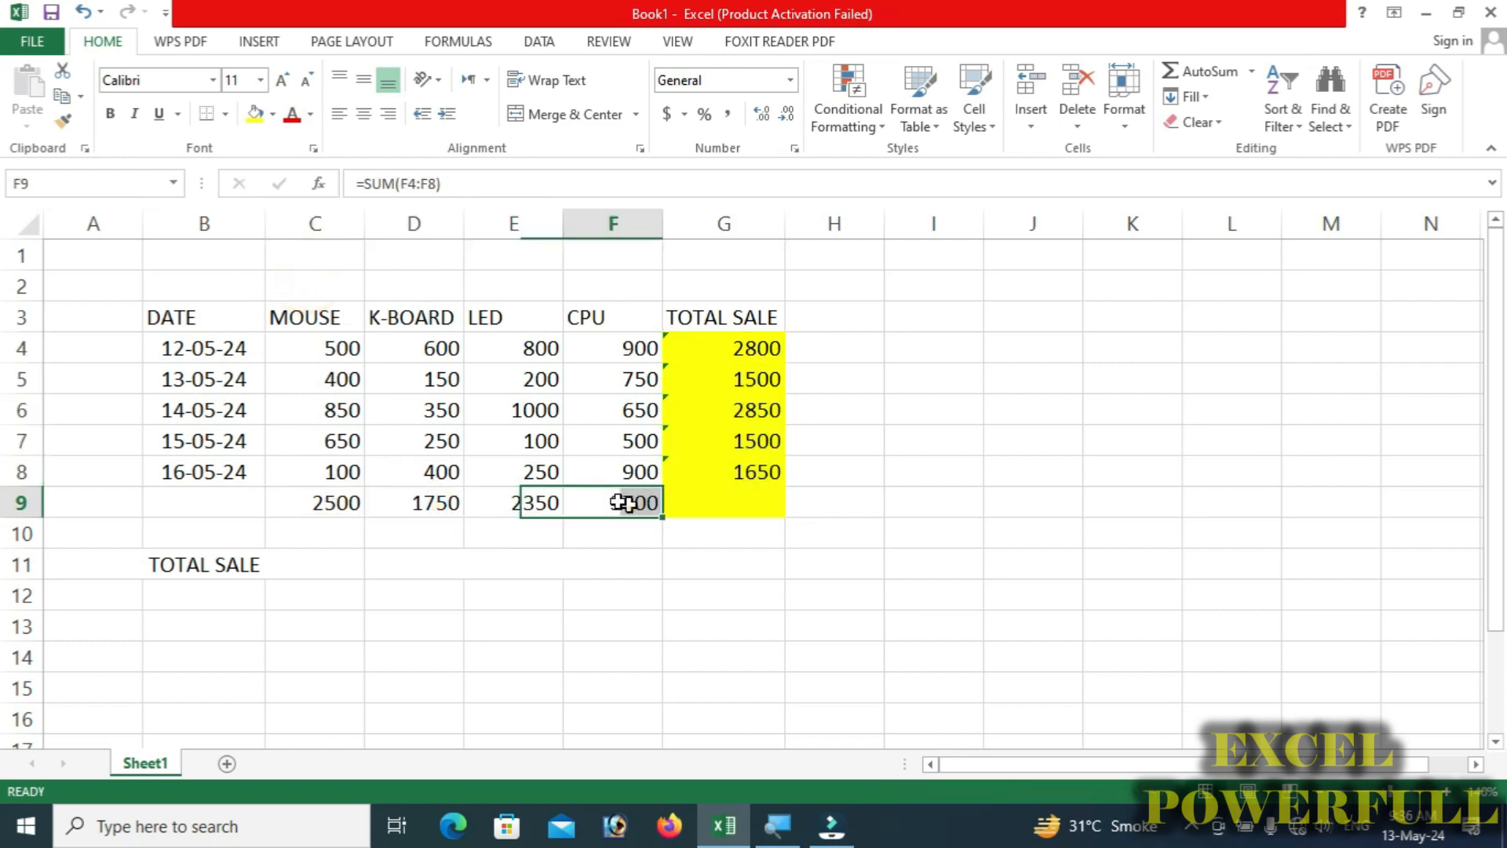
left_click_drag(338, 505, 624, 507)
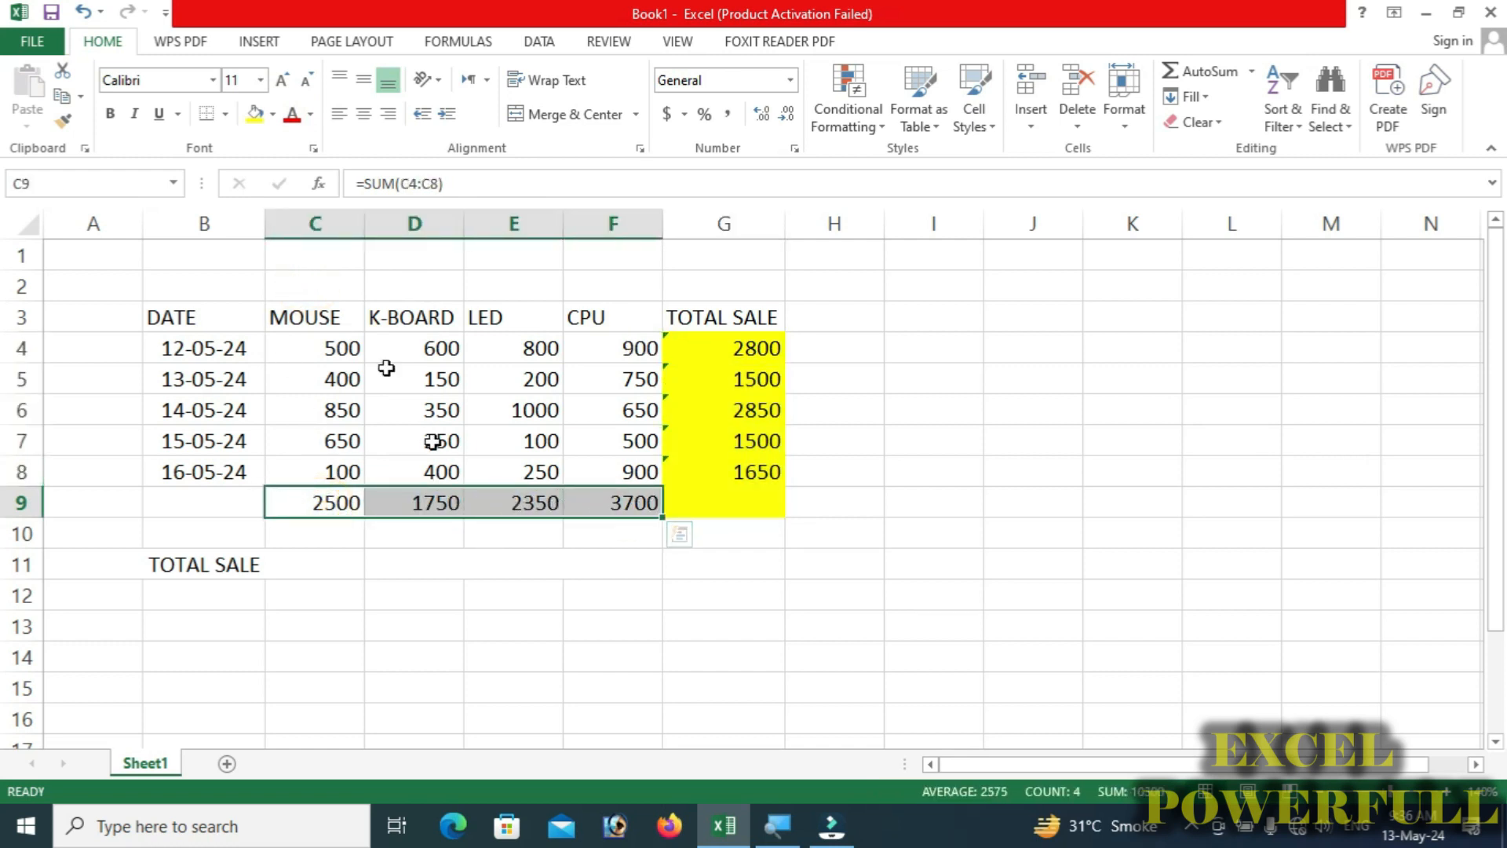
left_click(274, 115)
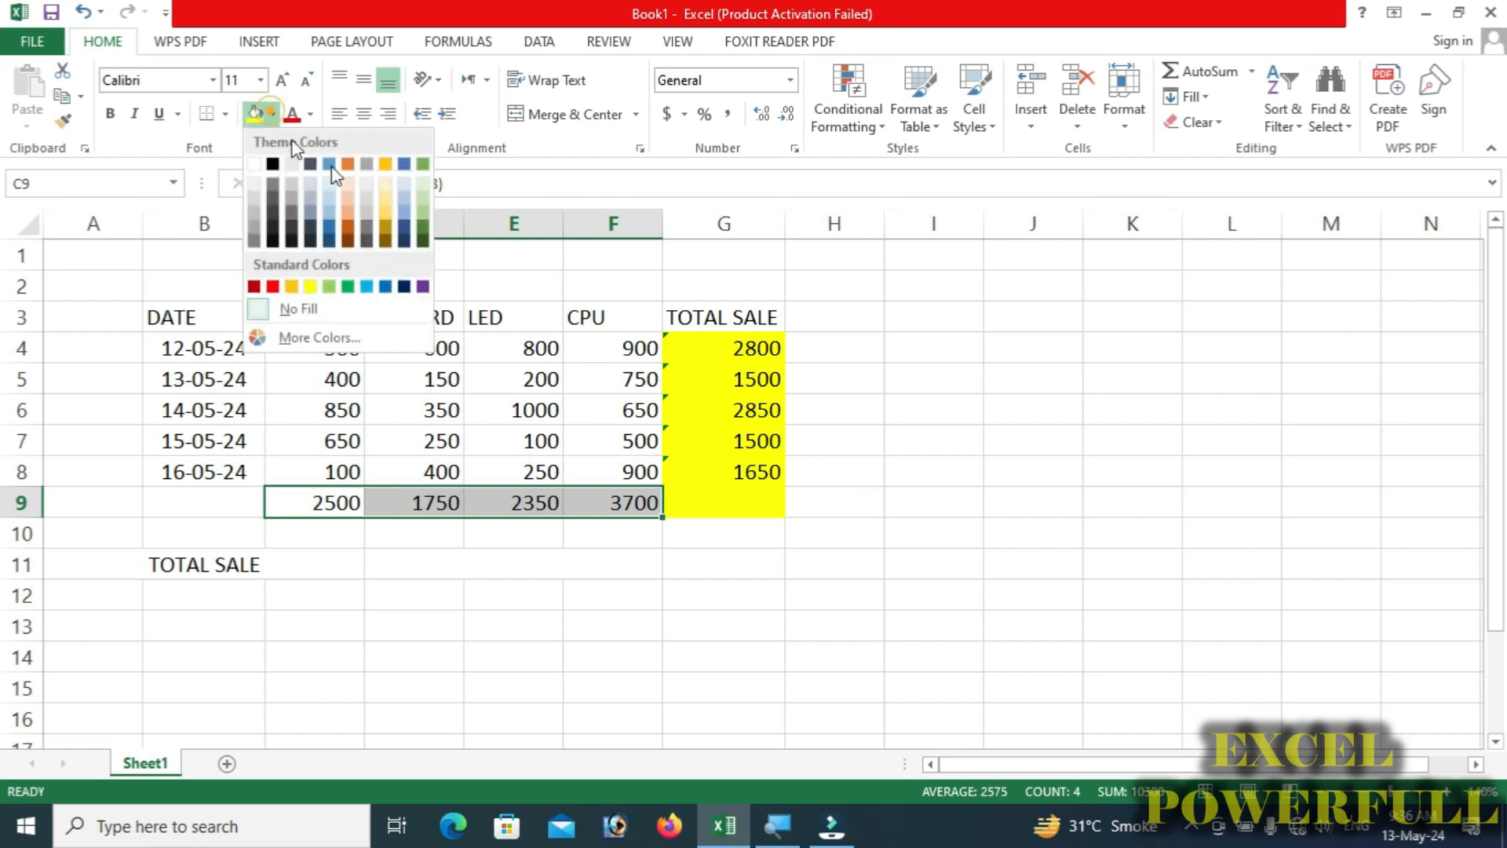
left_click(378, 218)
Apply a light blue fill to the merged TOTAL SALE label cell in row 11, and select the merged cell D11.
left_click(172, 565)
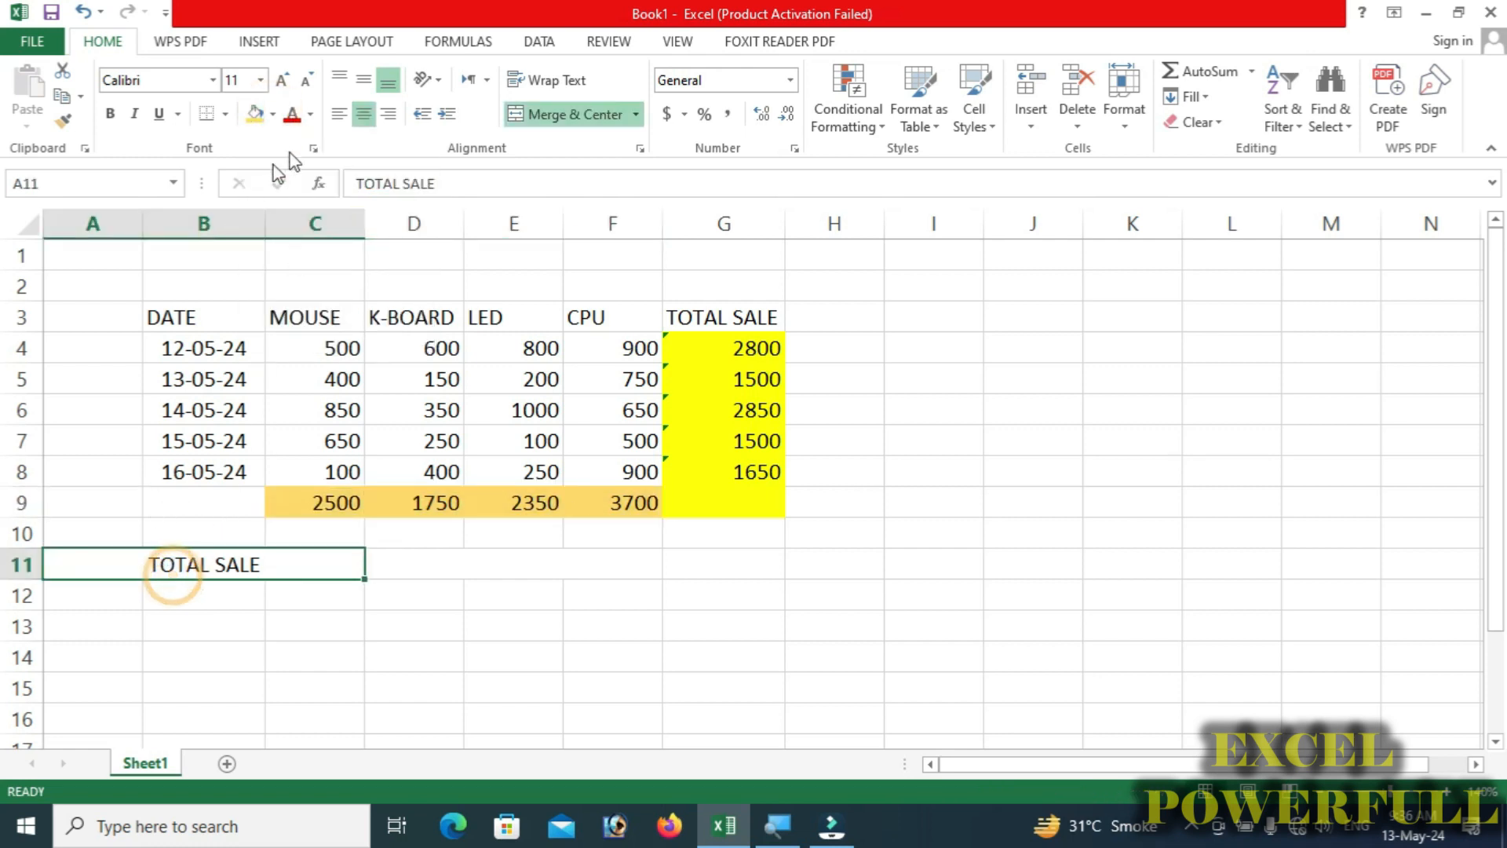
left_click(273, 116)
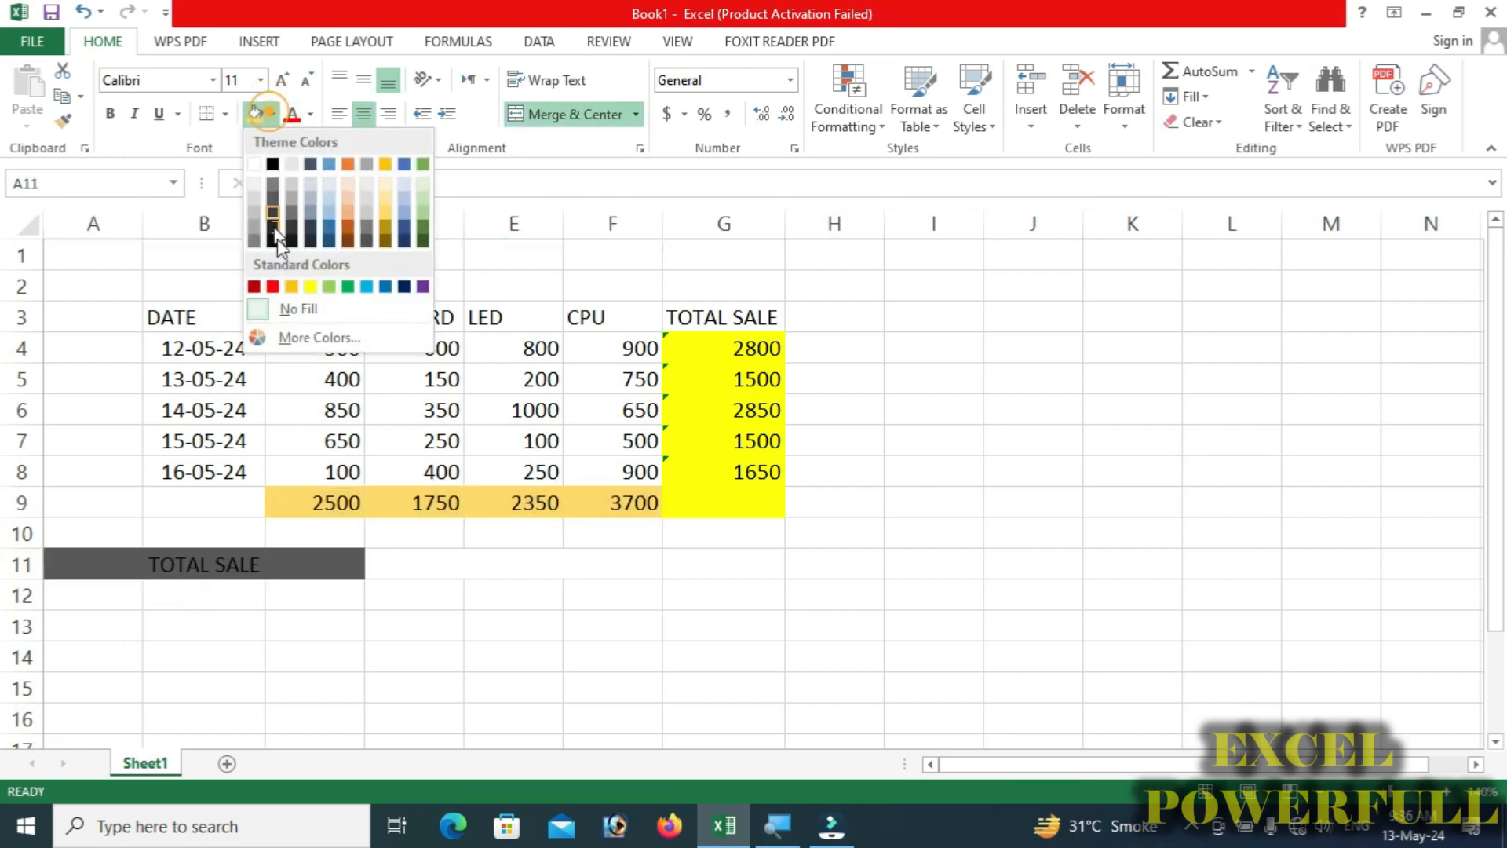
left_click(364, 287)
left_click(408, 562)
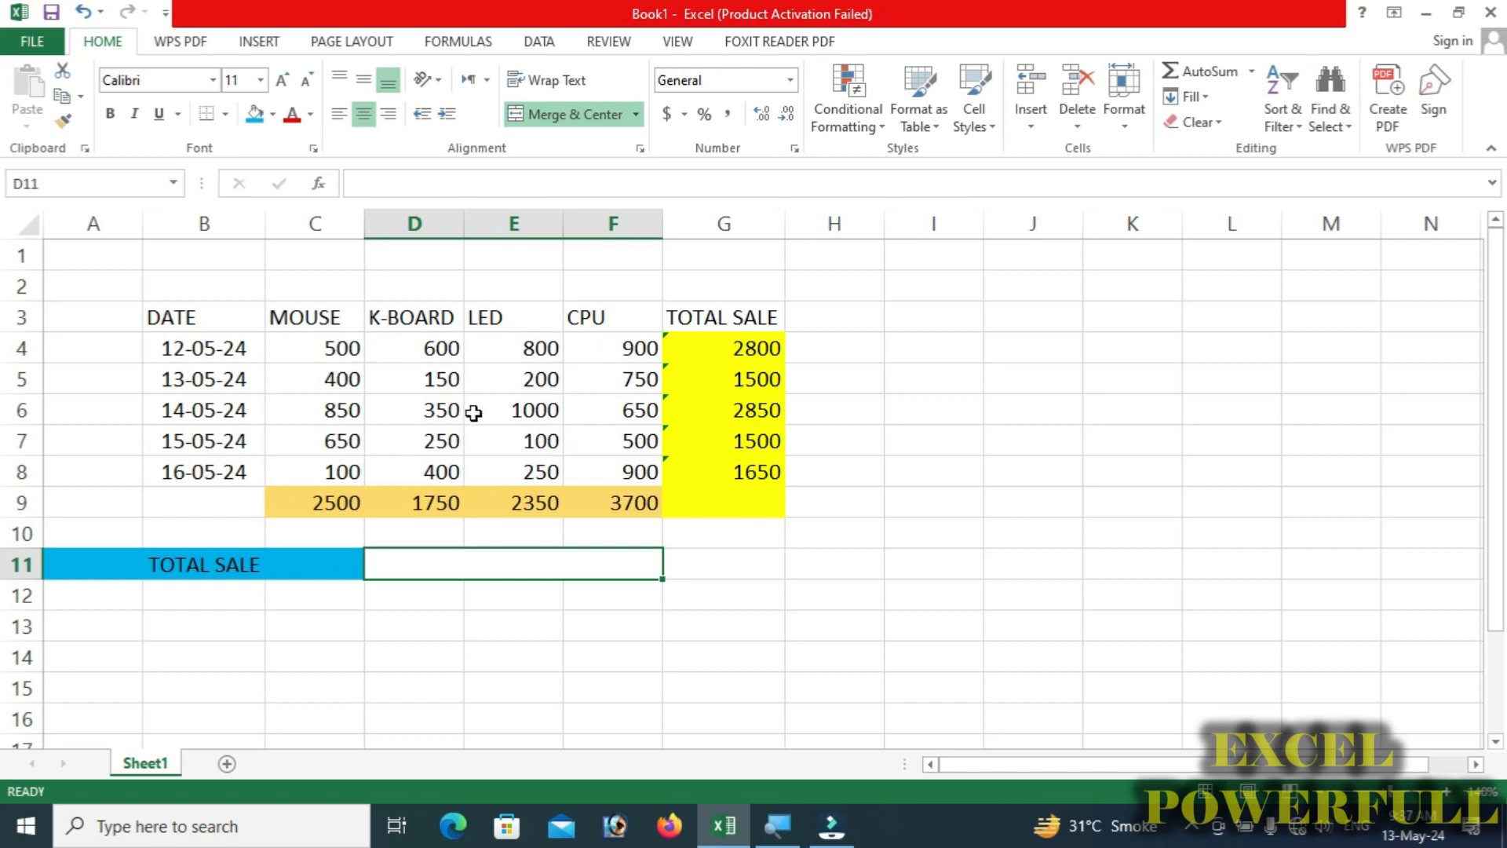
Total the product totals in the merged cell D11 with the formula =SUM(C9:F9).
left_click(454, 565)
type("=")
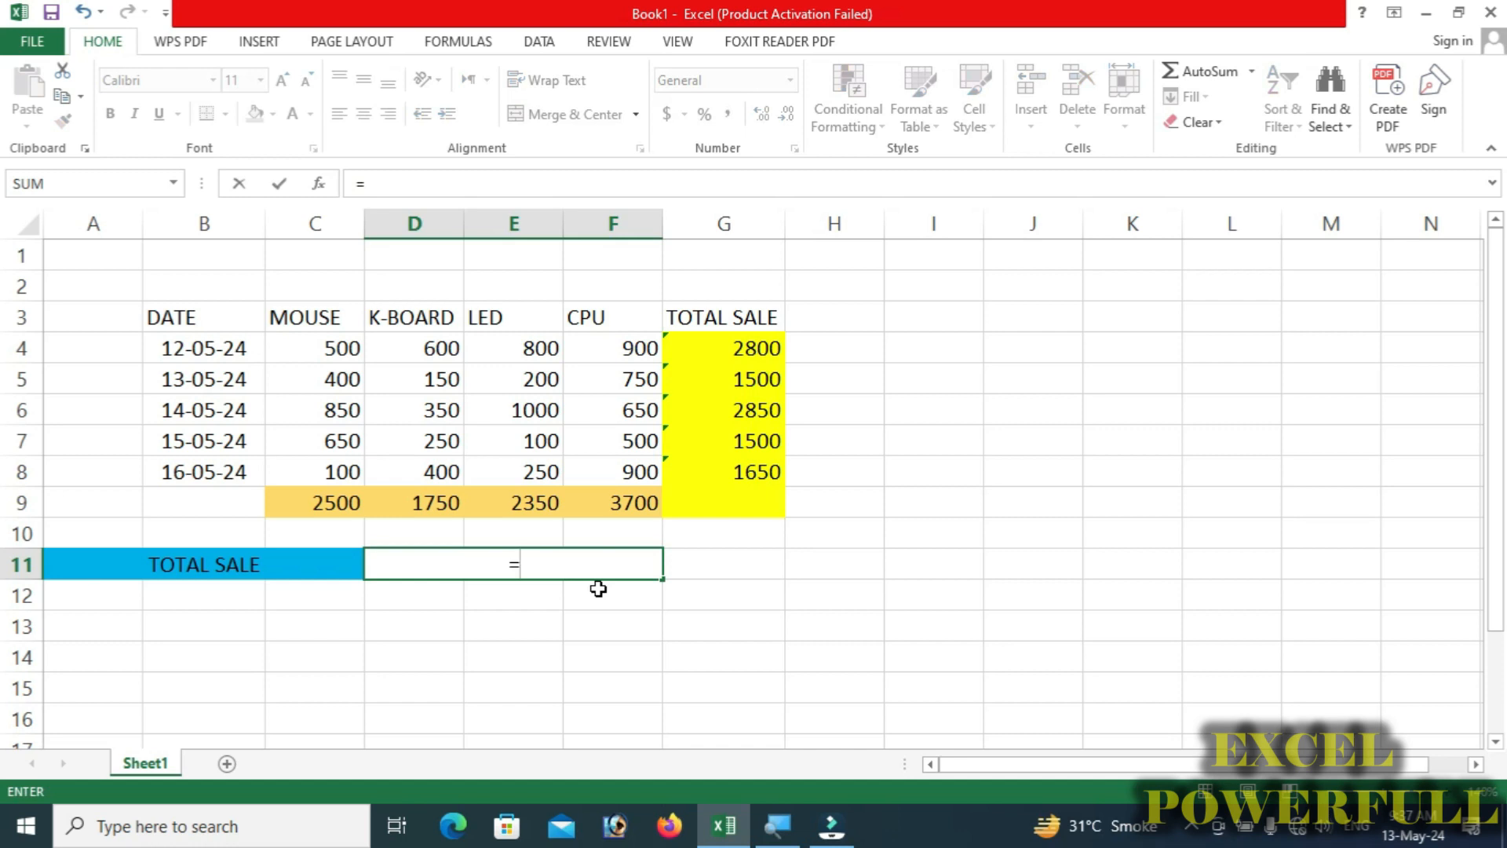
type("SUM")
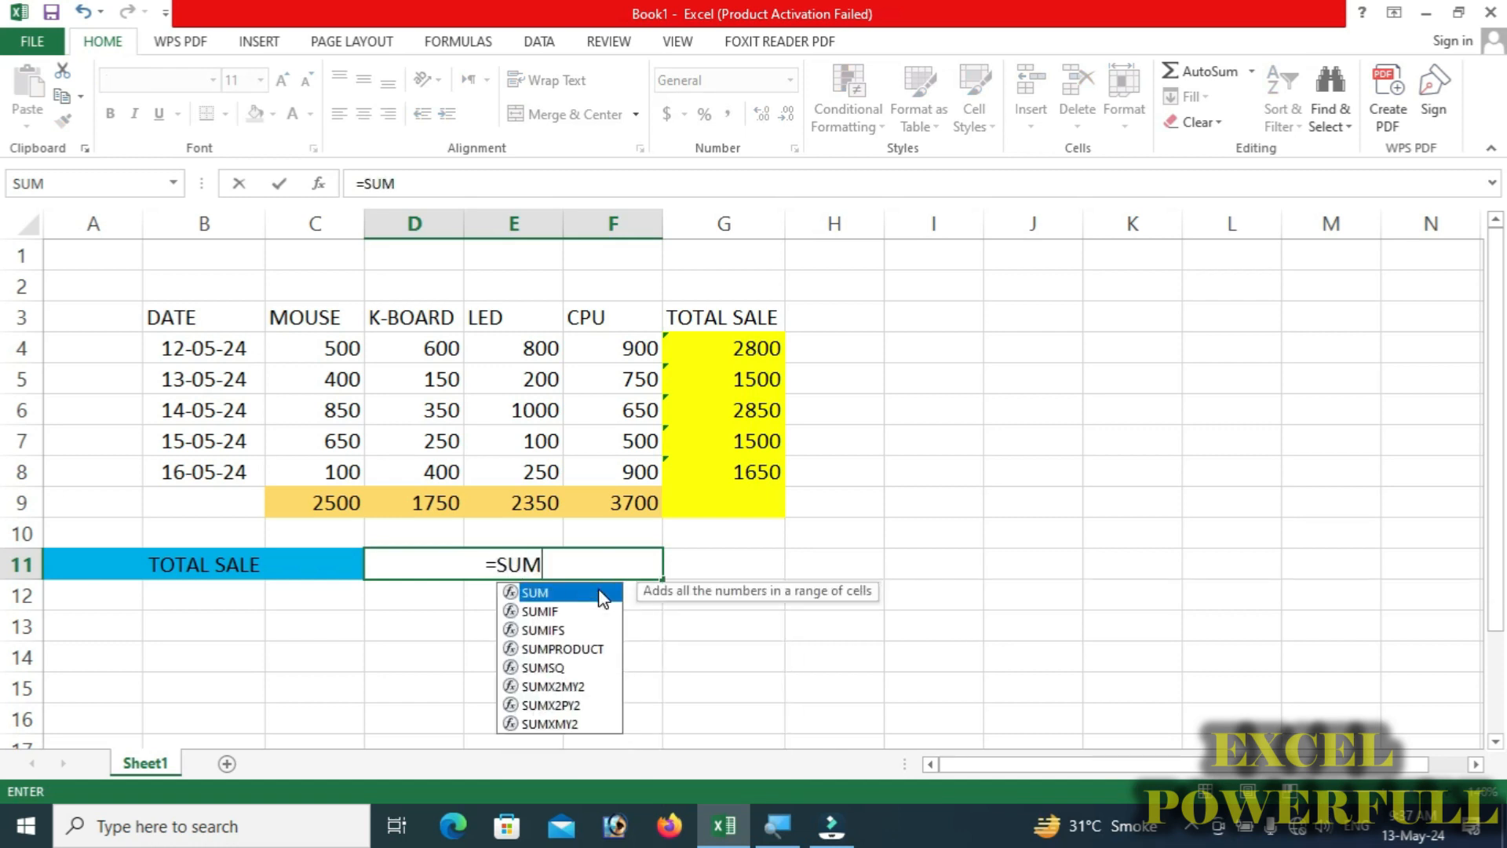
double_click(600, 592)
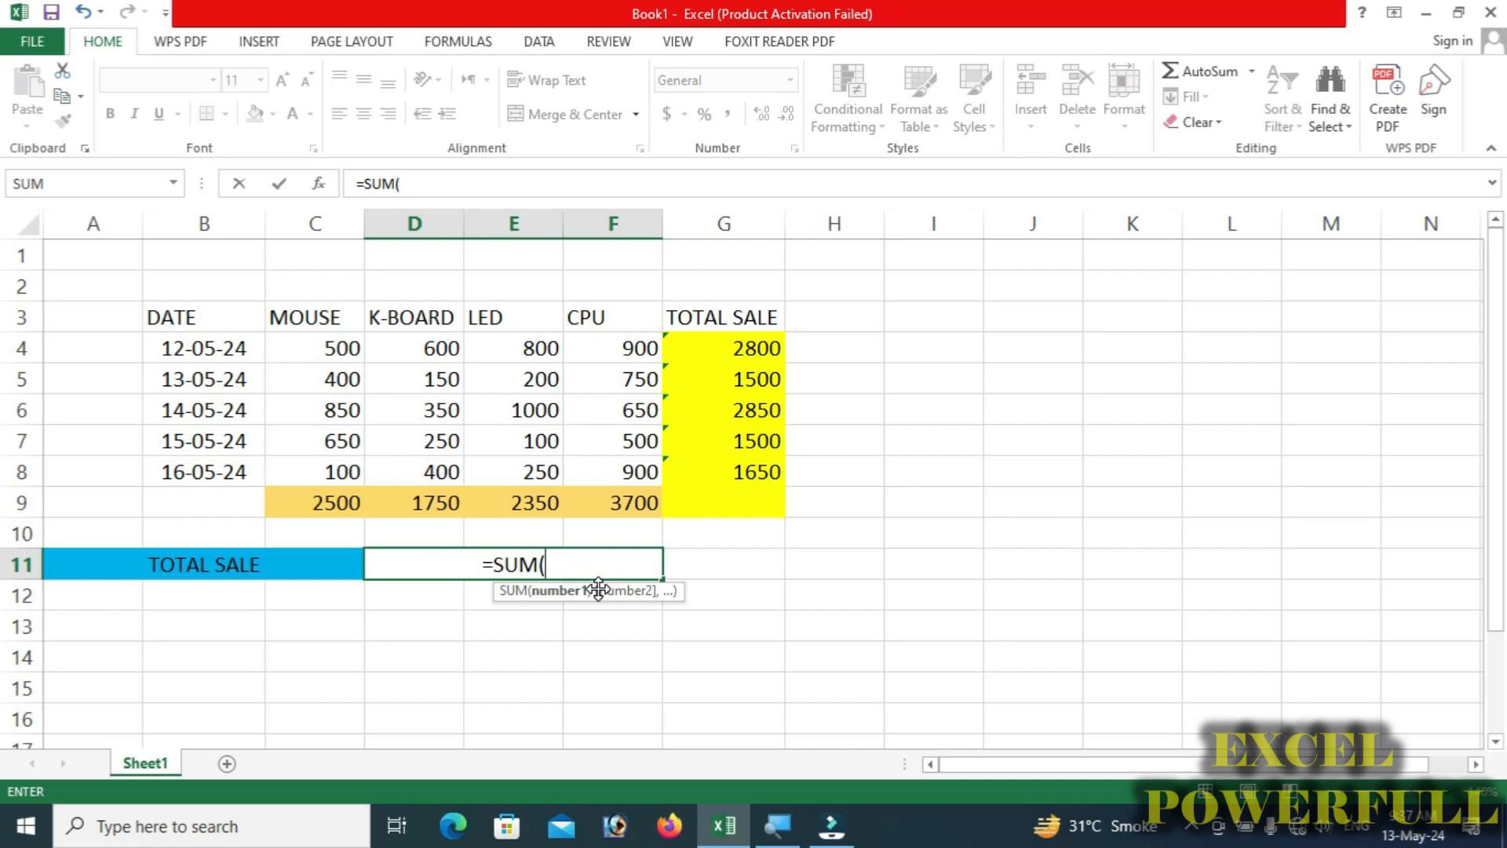
type("C")
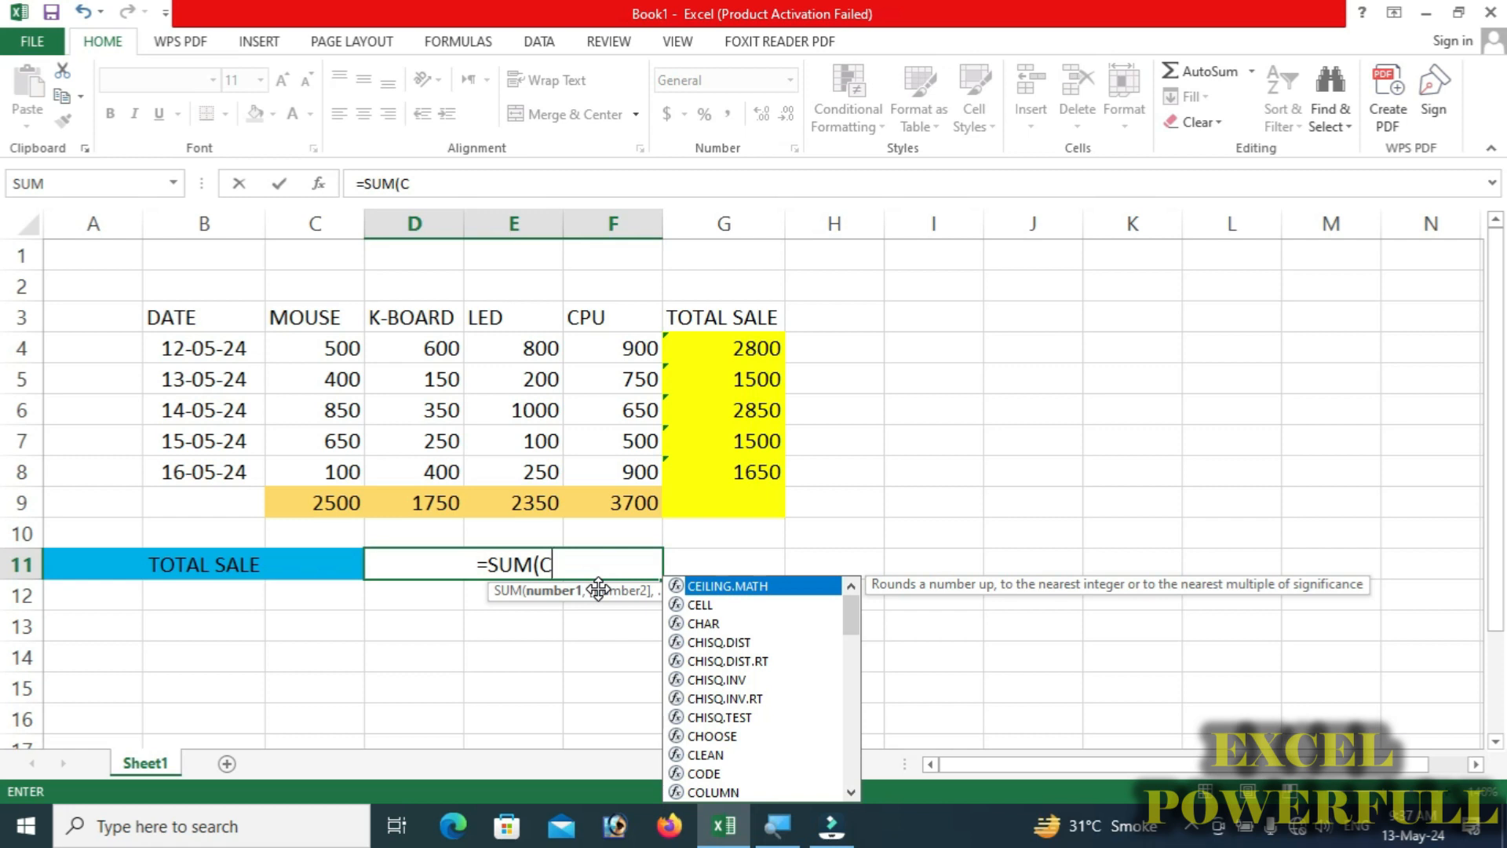
type("9")
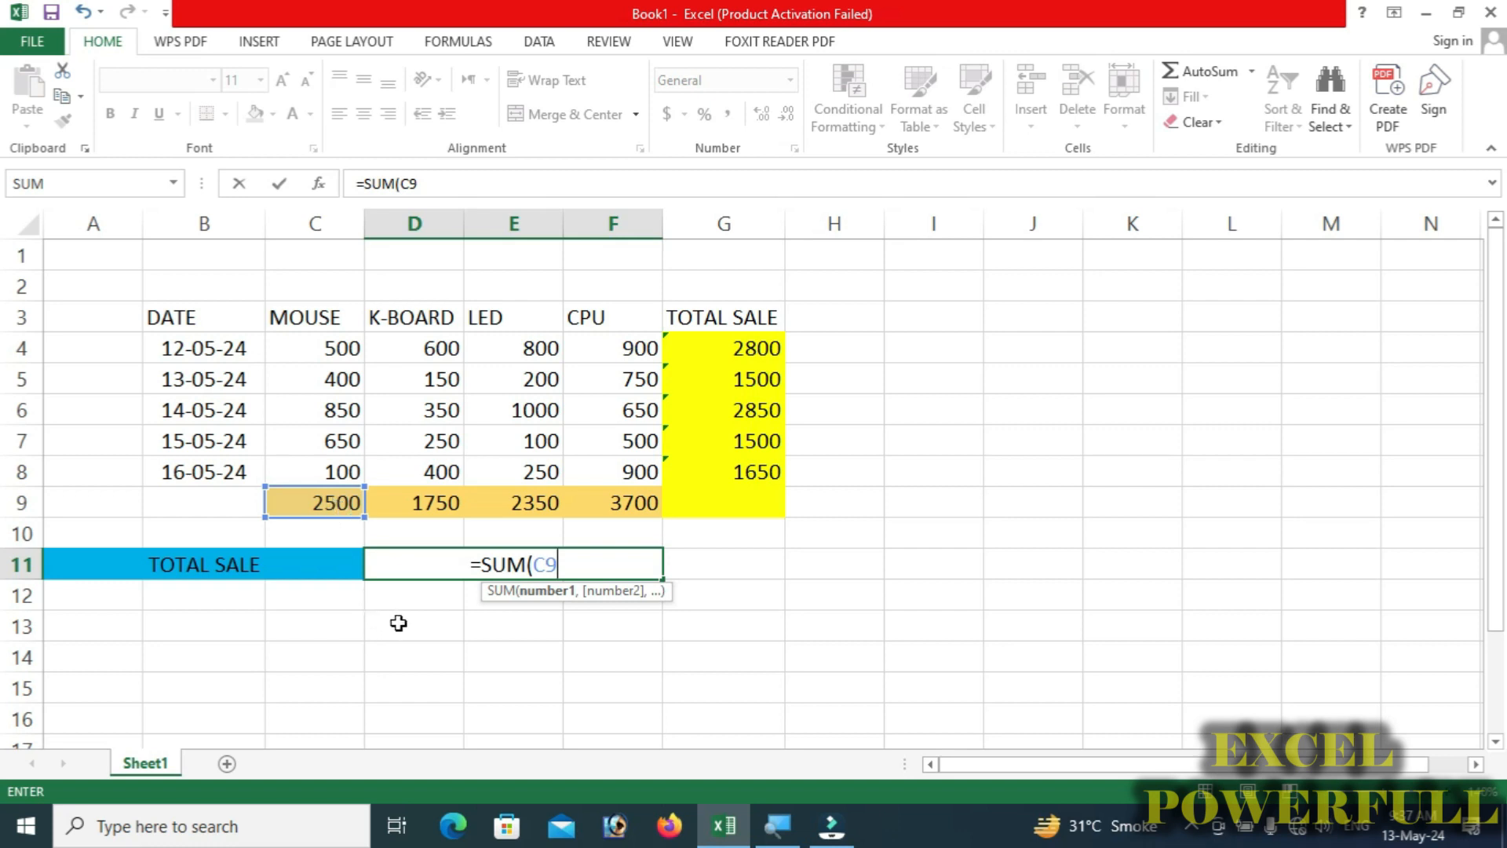
type(":")
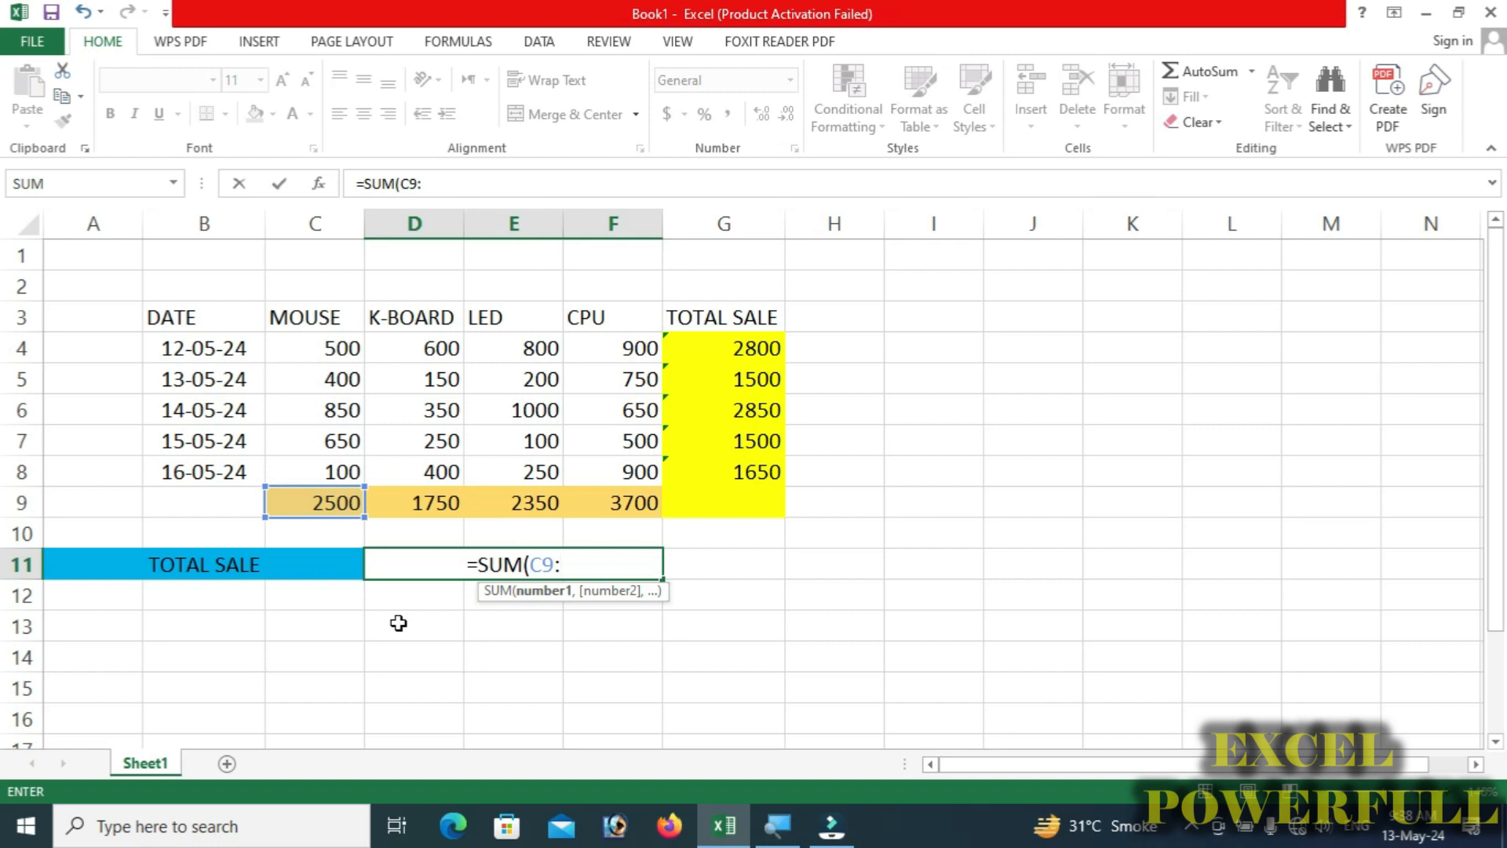
type("F")
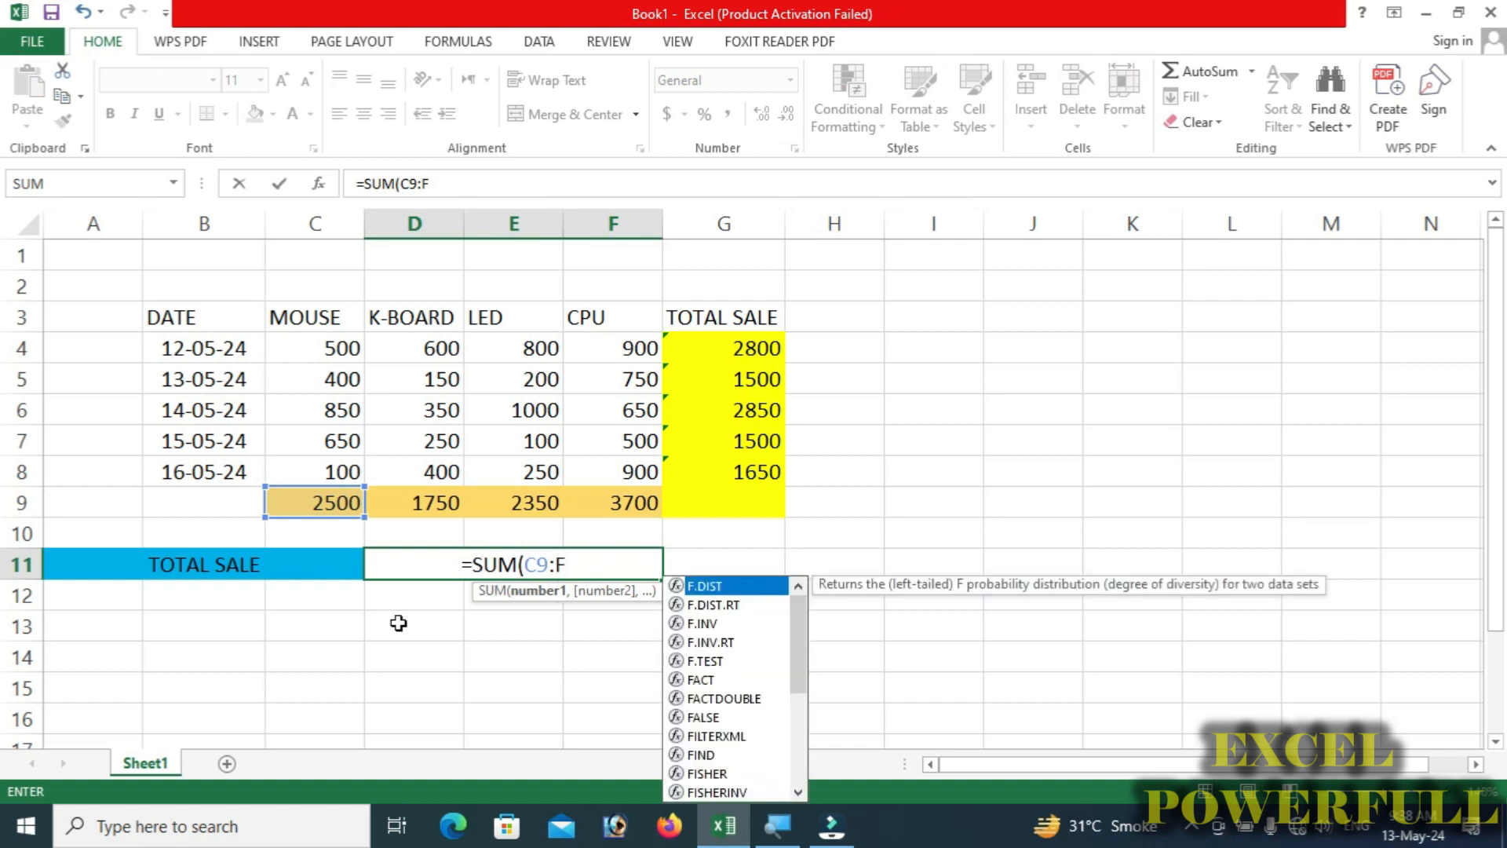
type("9")
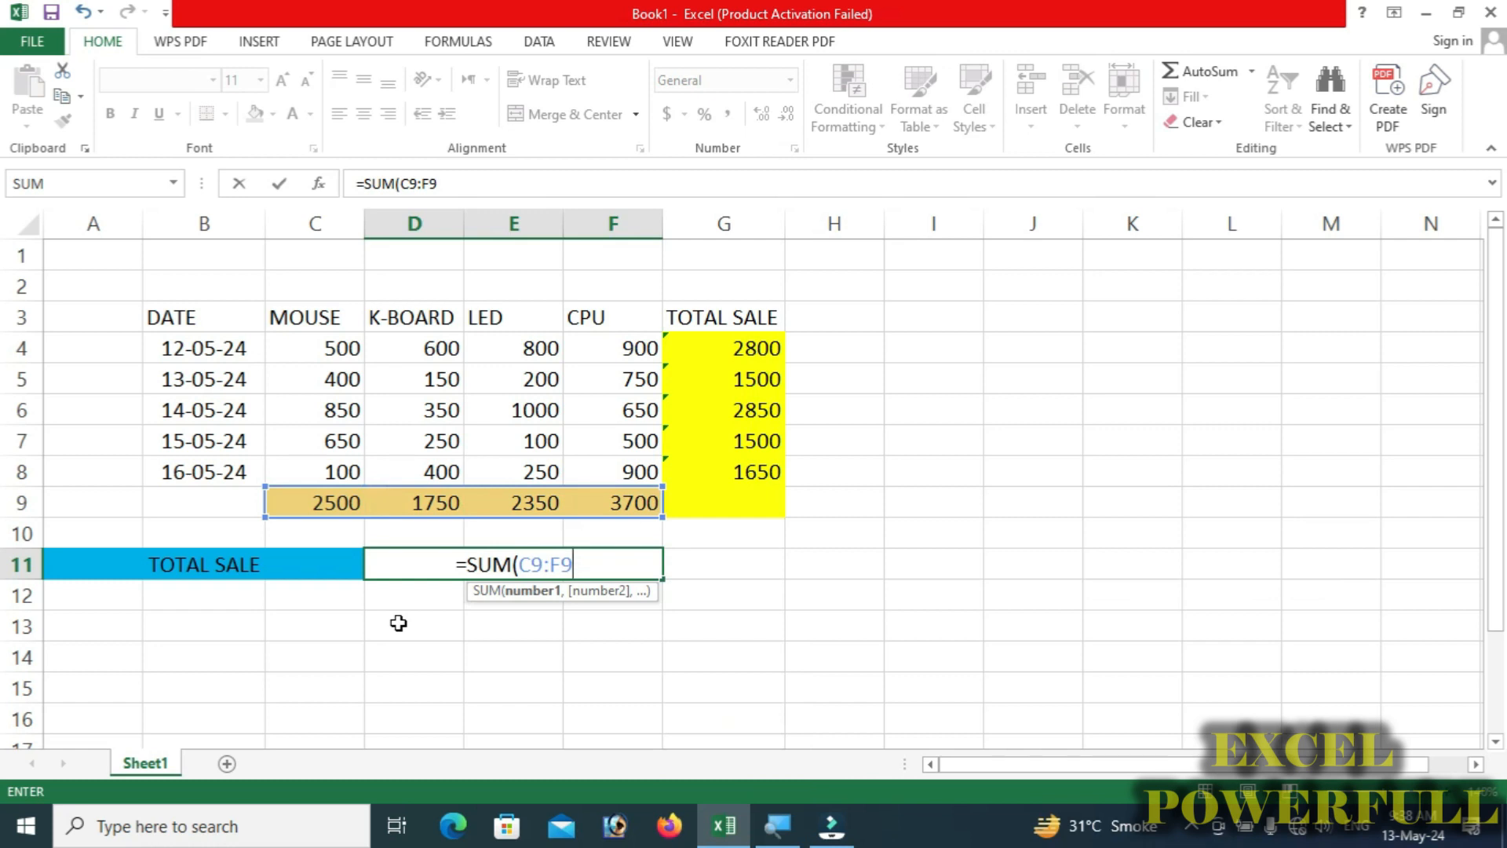
type(")")
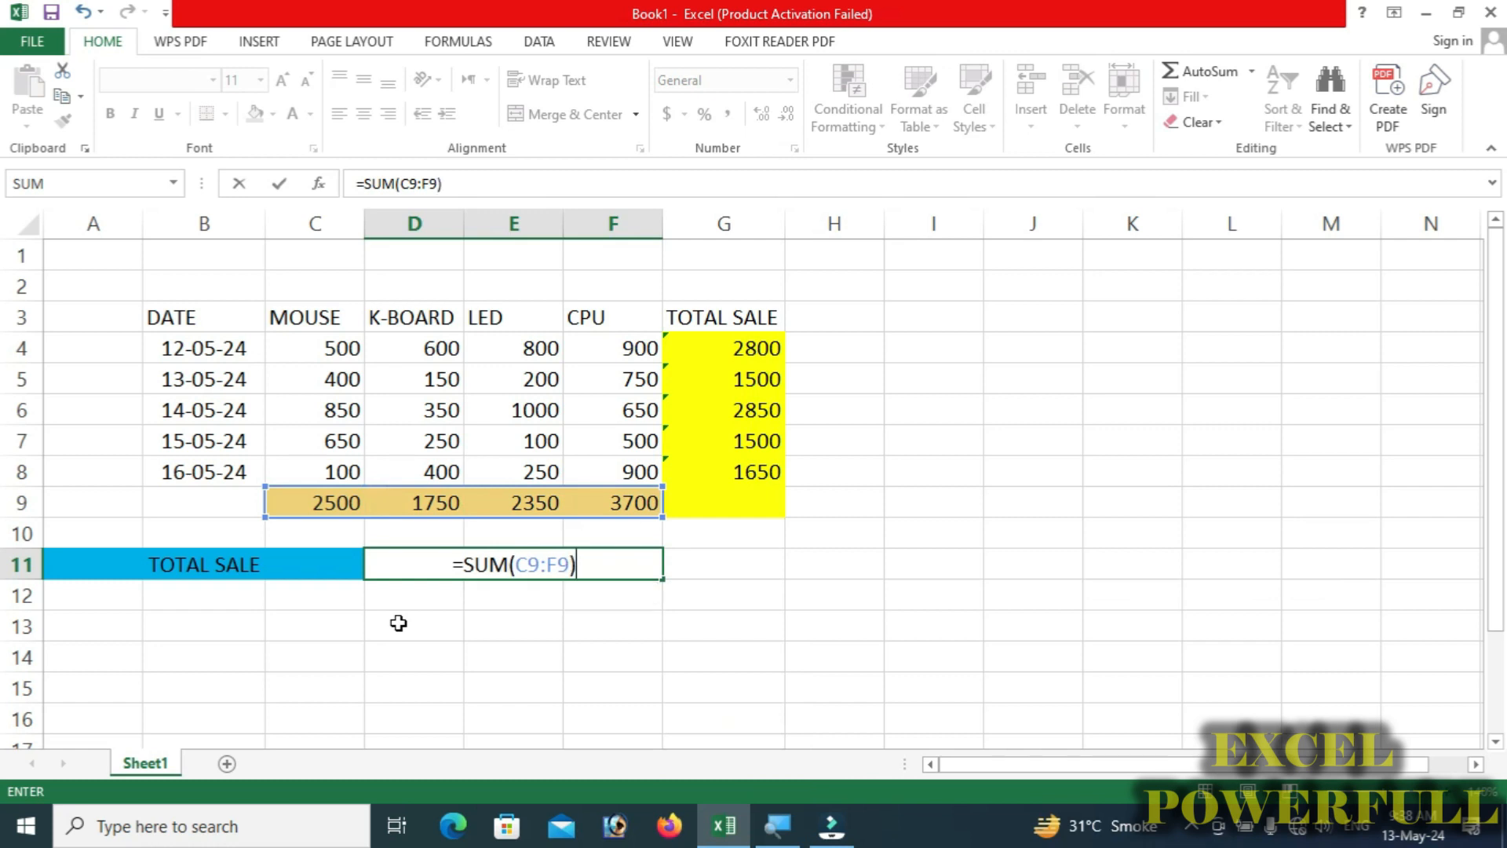
key("Return")
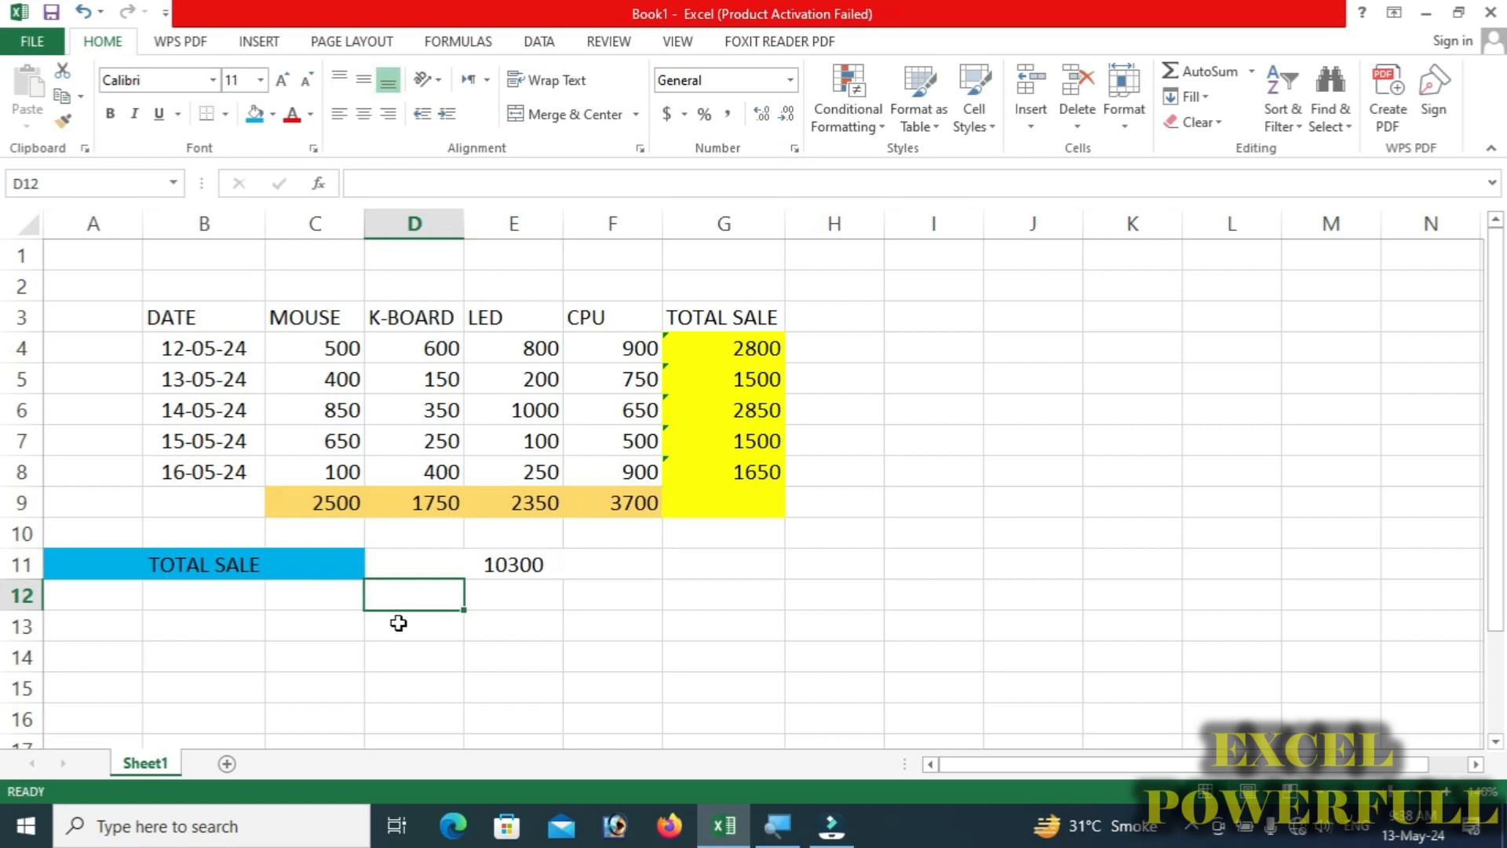
left_click(492, 569)
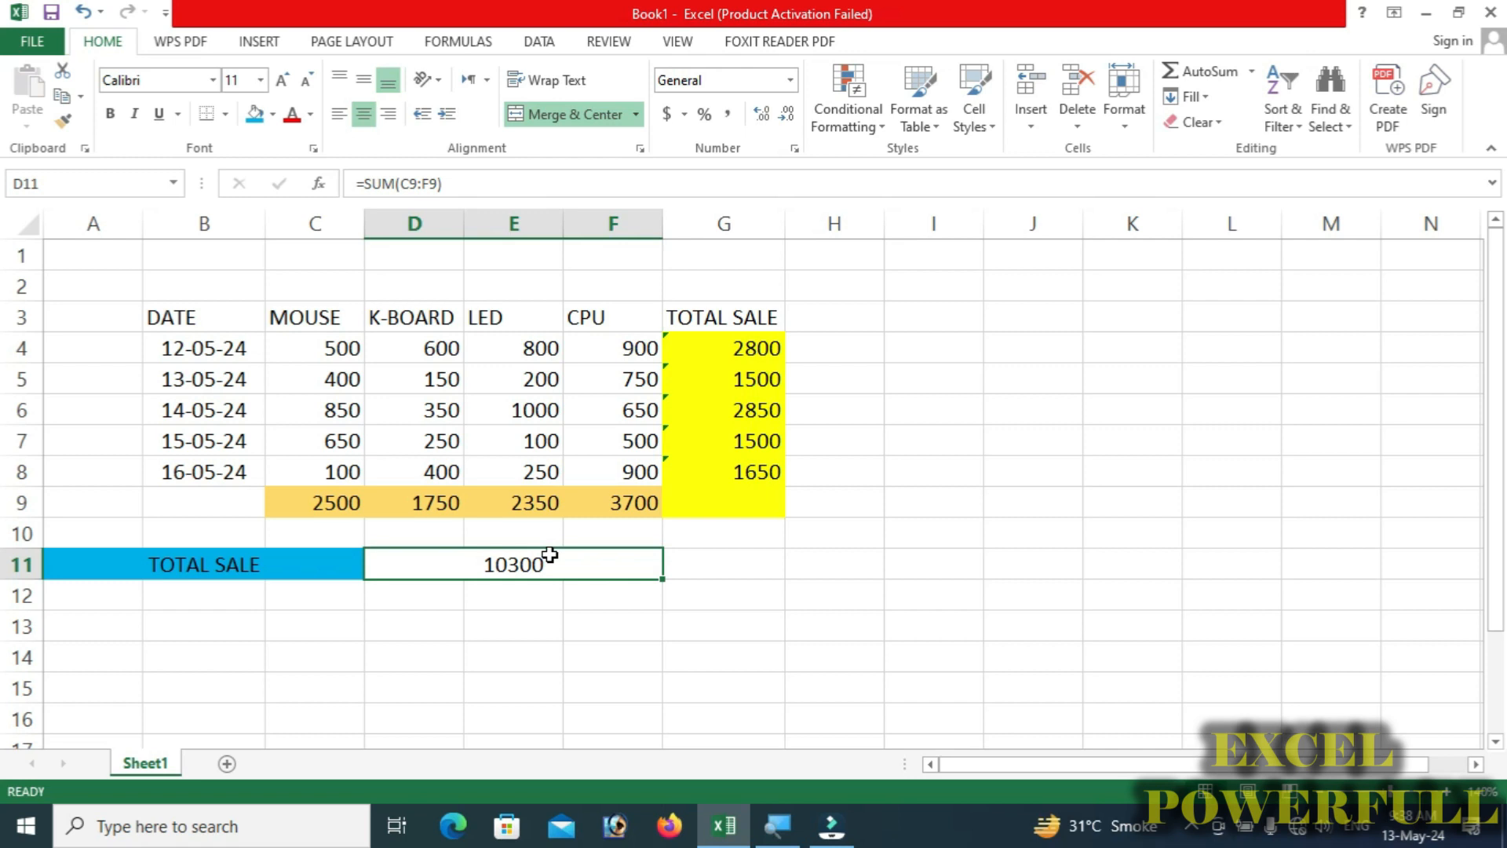
Apply all borders to the TOTAL SALE label cell A11 and the merged result cell D11.
left_click(269, 575)
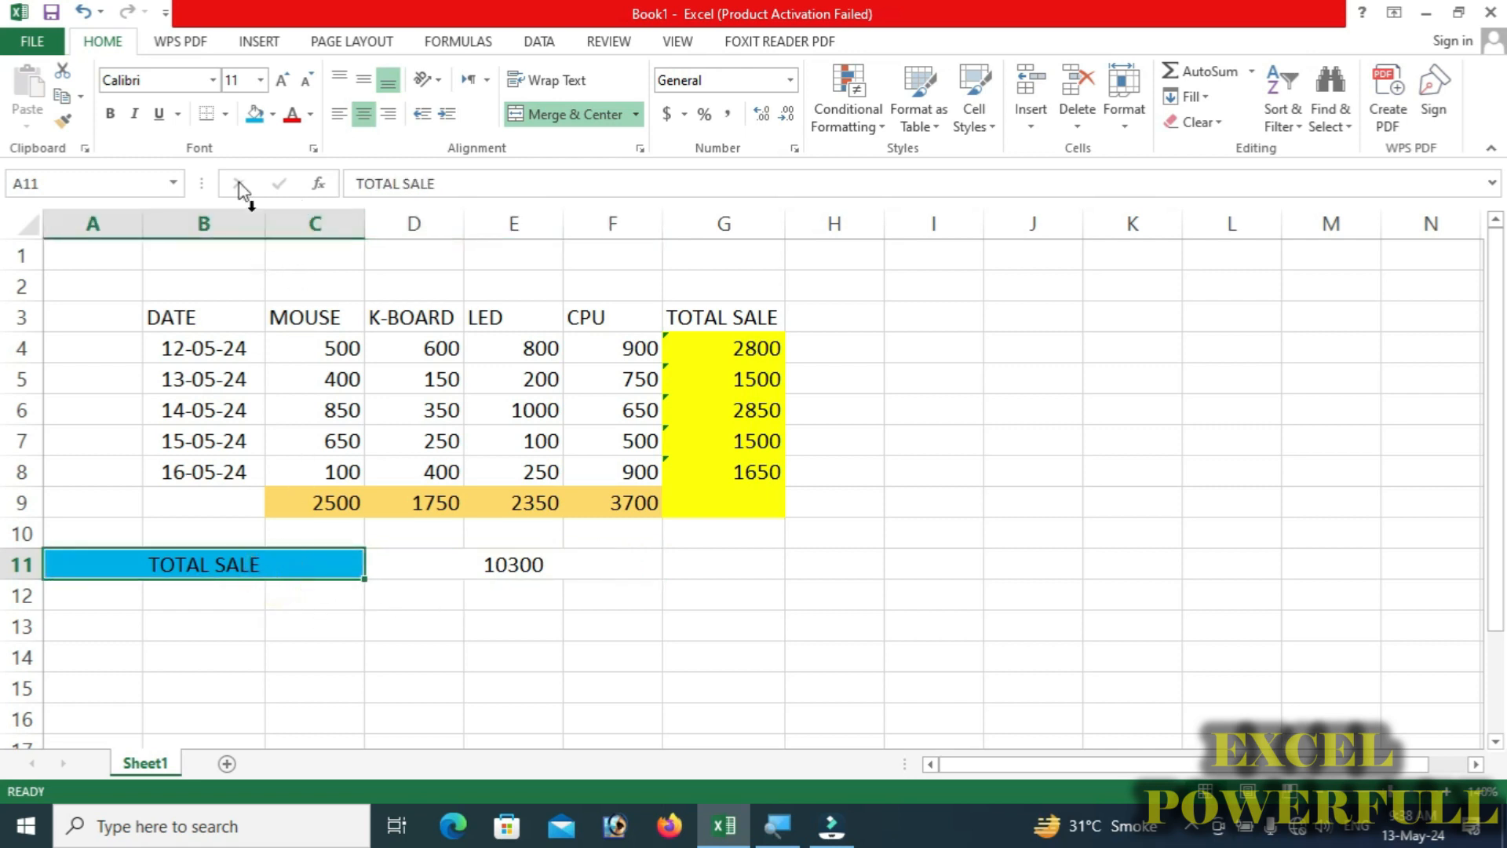
left_click(226, 113)
left_click(239, 322)
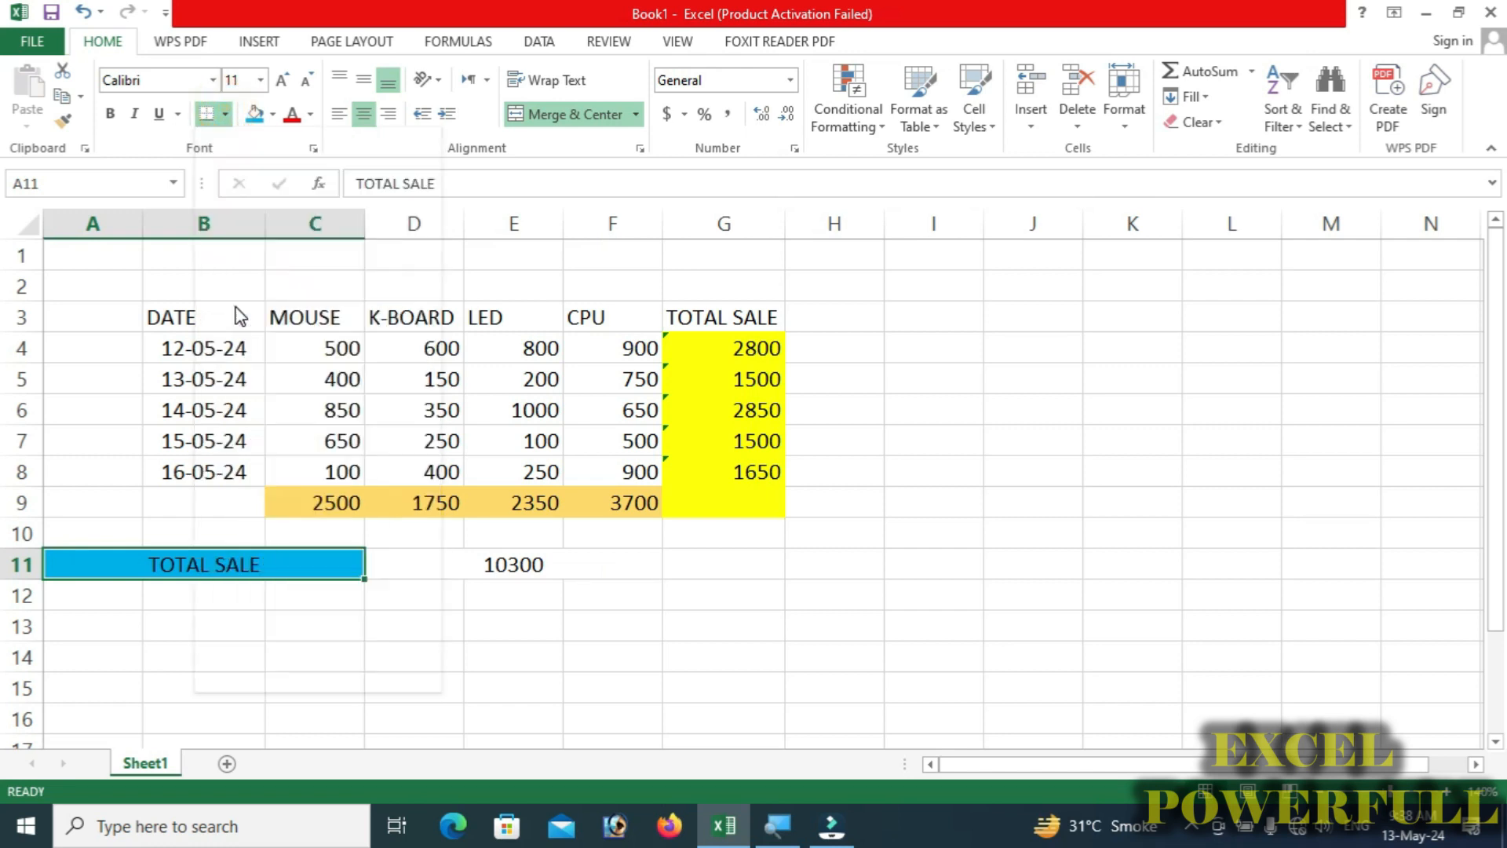
left_click(471, 553)
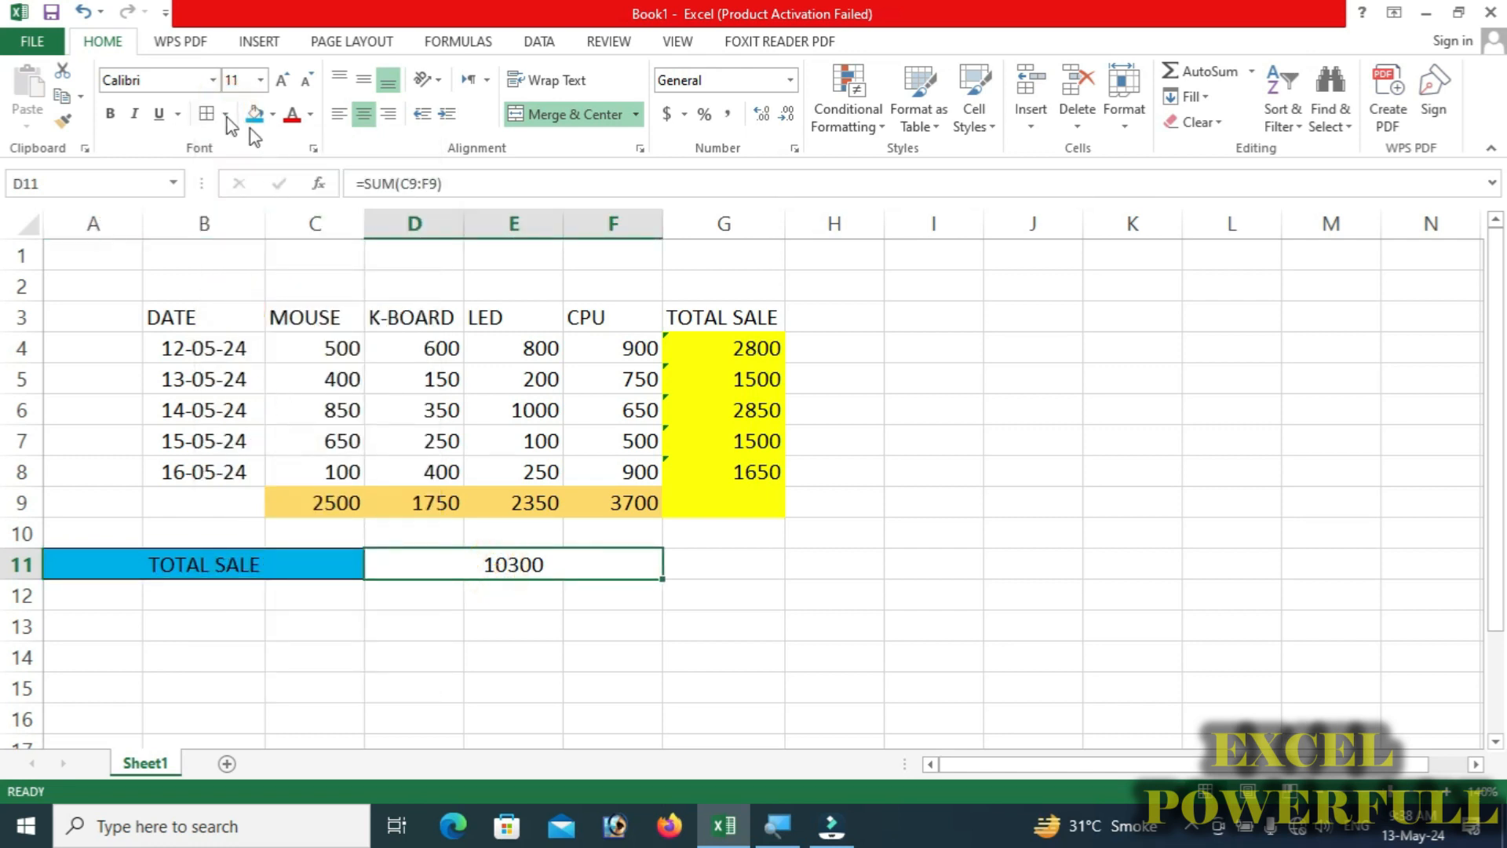
left_click(206, 114)
left_click(325, 628)
Apply all borders to the sales table in B3:G9.
left_click_drag(179, 326, 750, 503)
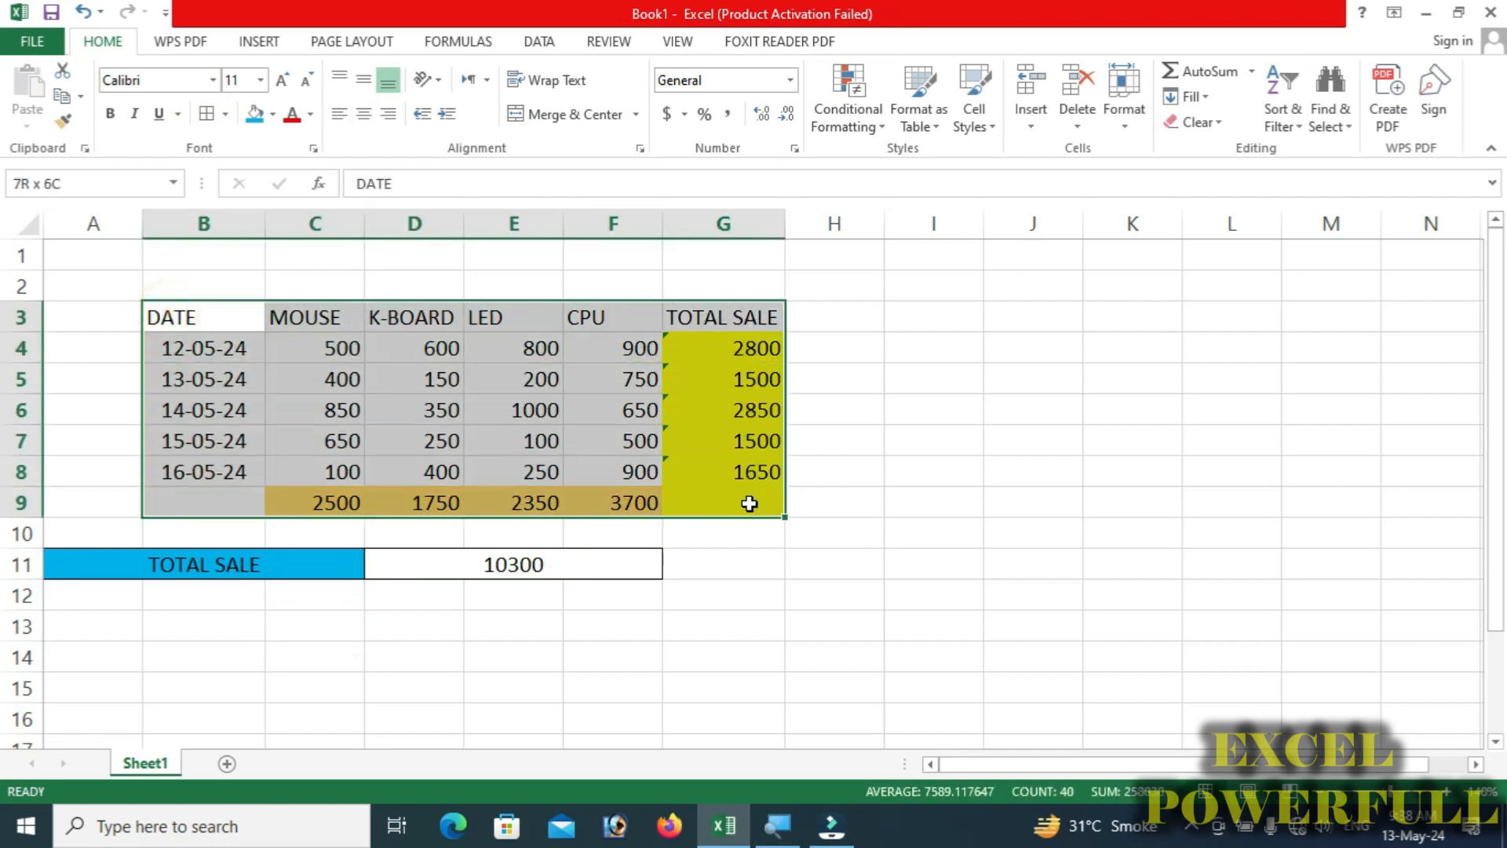
left_click(212, 117)
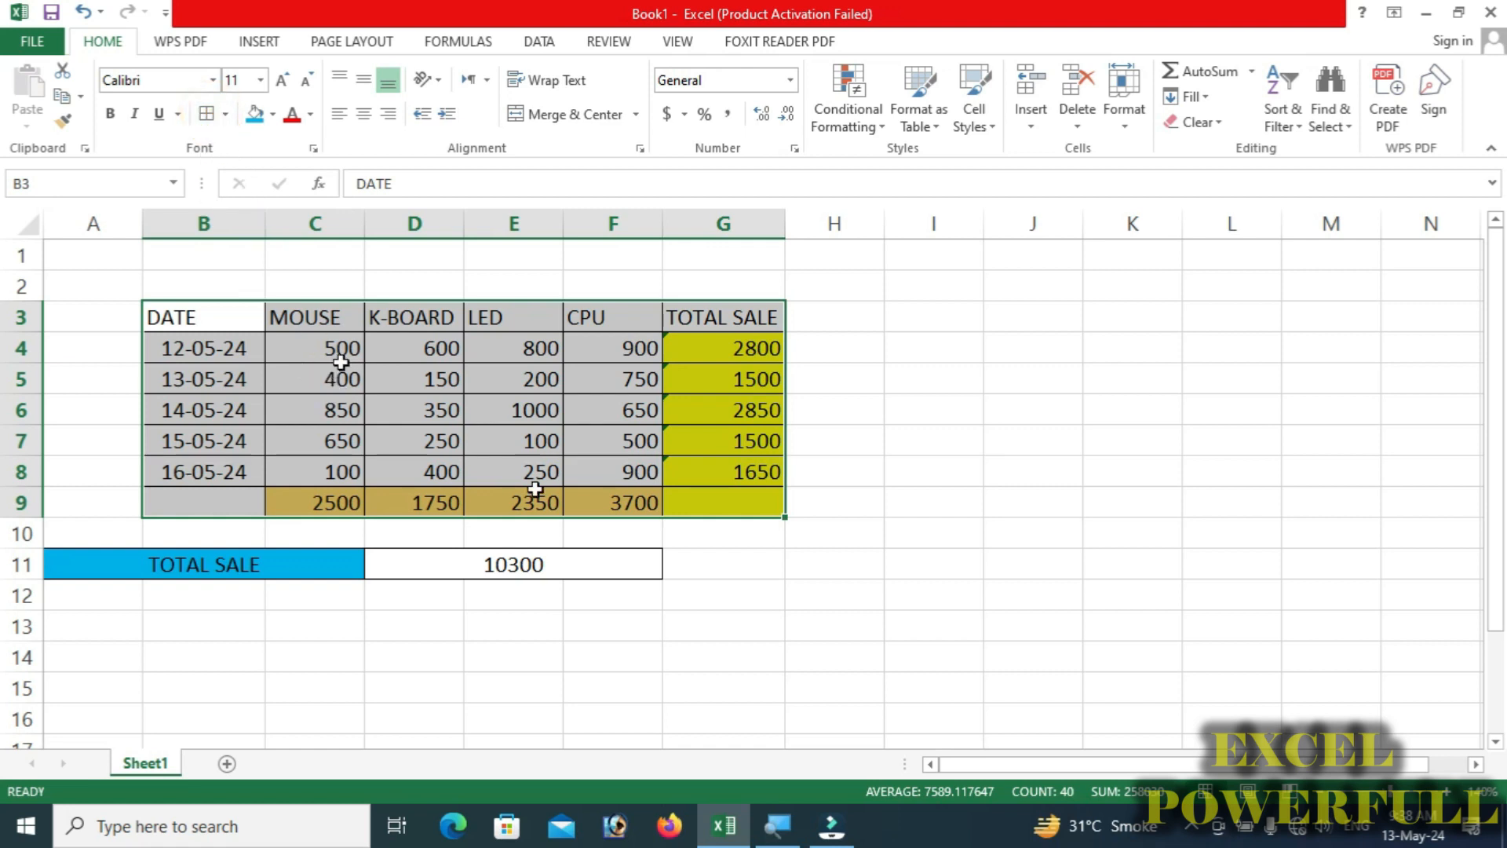
left_click(615, 626)
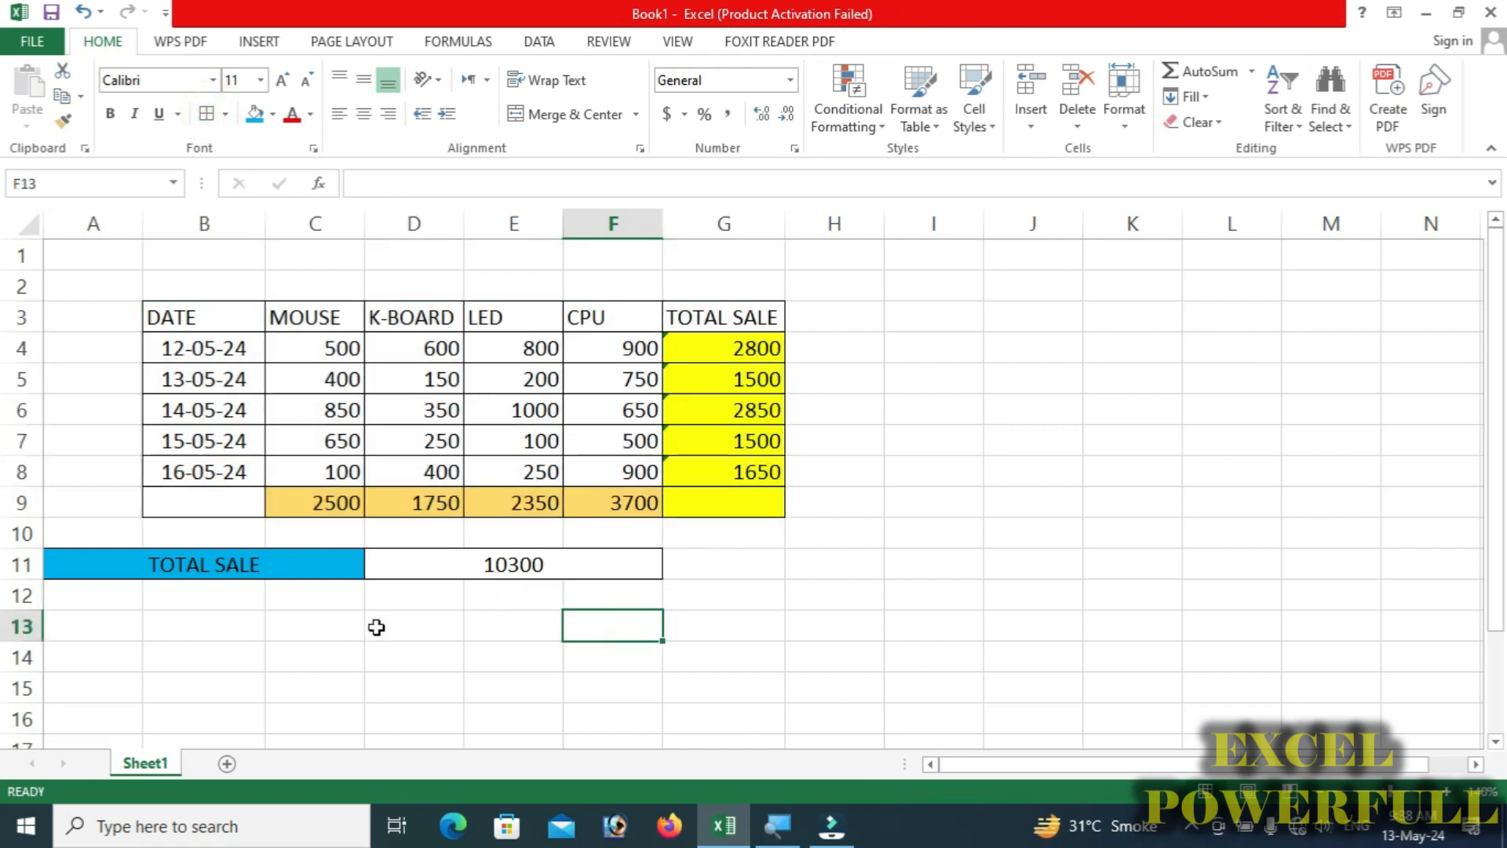
Merge and center A12:C12 with a dark green fill, and merge and center D12:F12 beside it.
left_click_drag(93, 598, 314, 603)
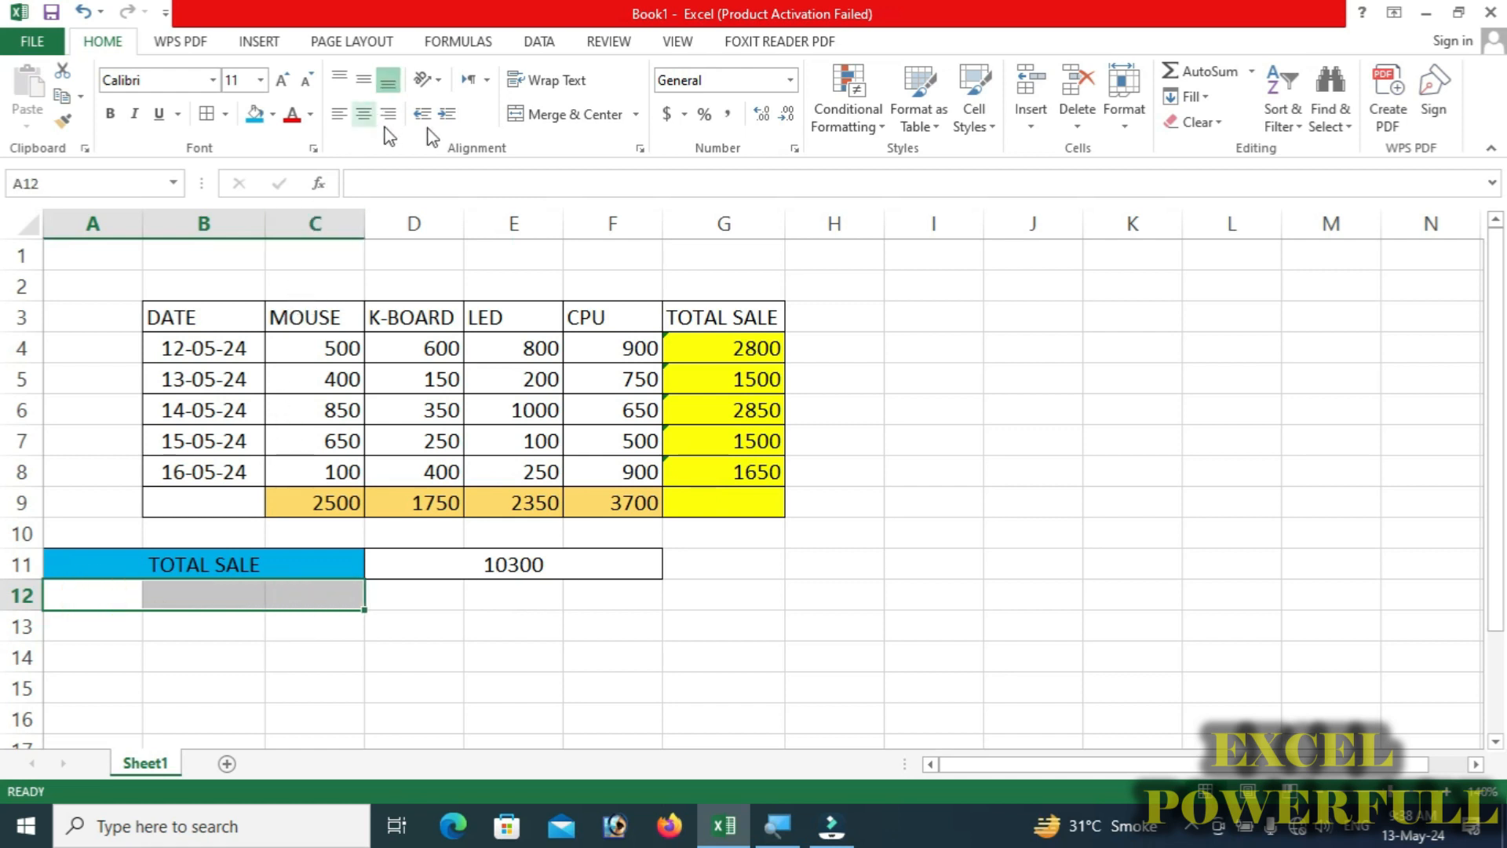
left_click(573, 115)
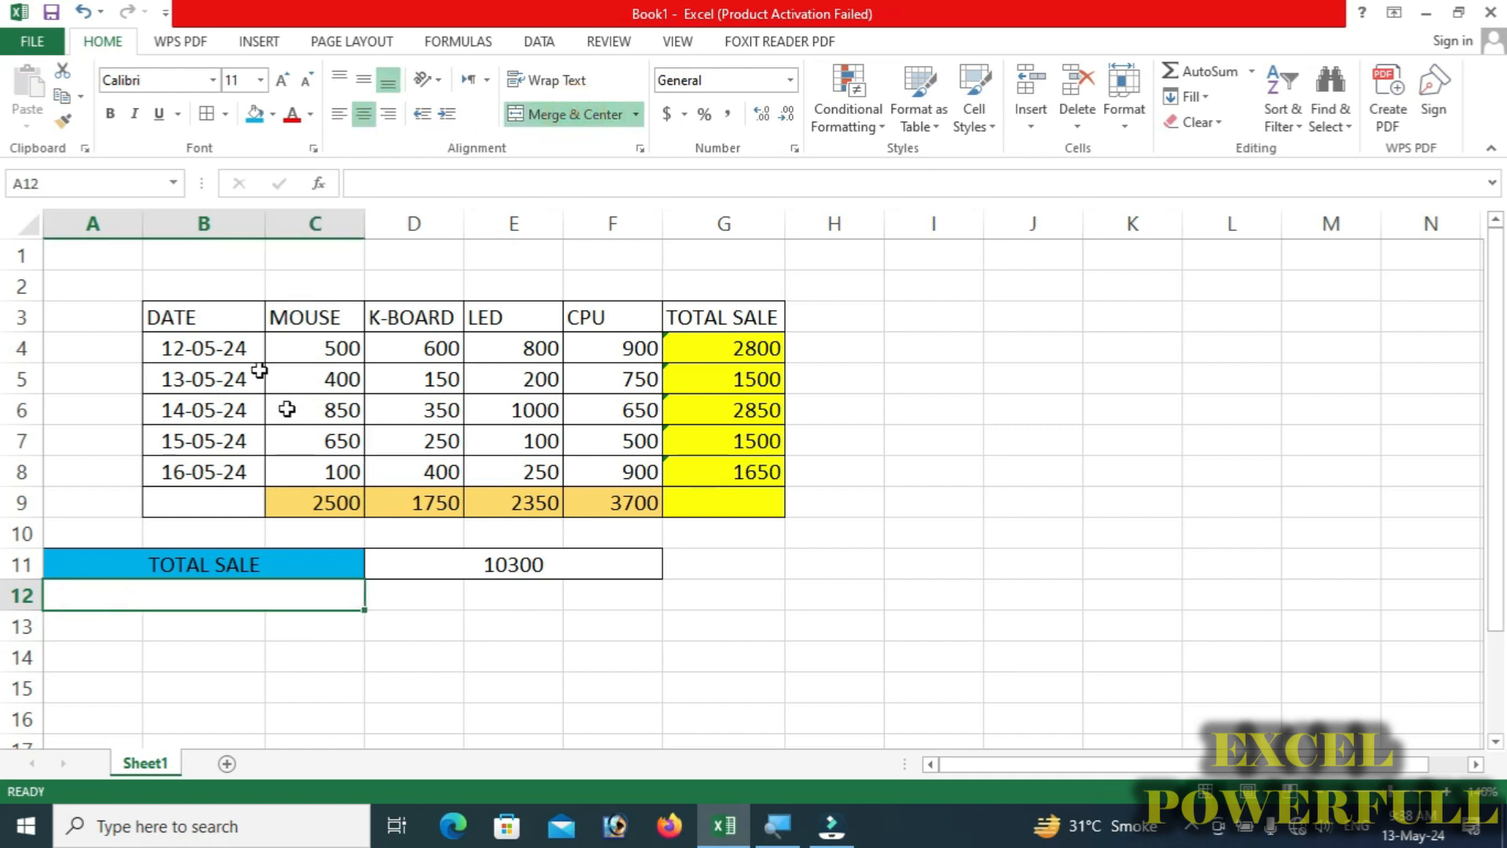
left_click(272, 114)
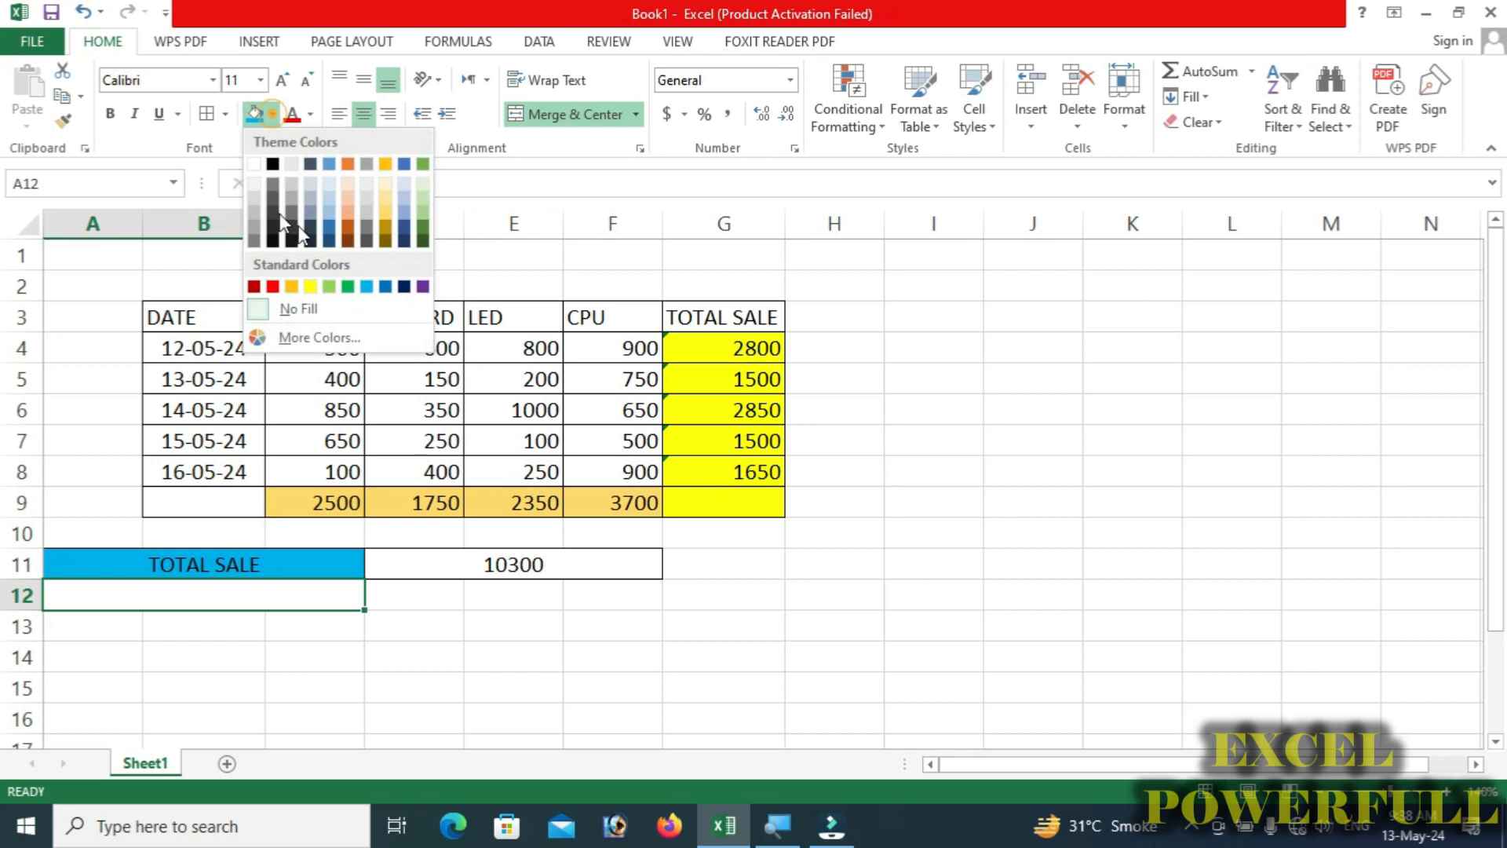
left_click(422, 226)
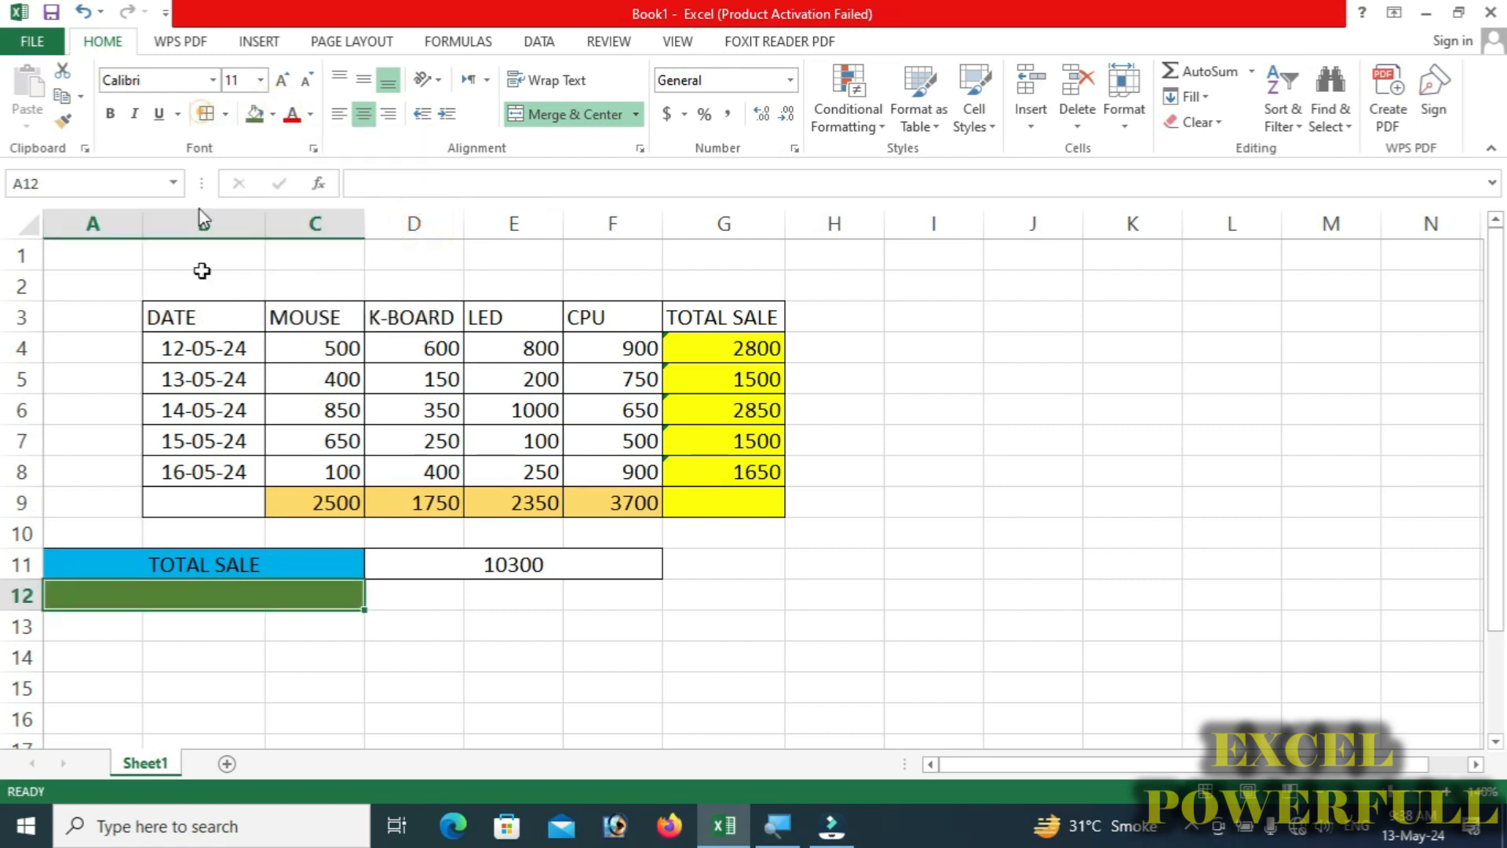
left_click_drag(440, 605, 605, 596)
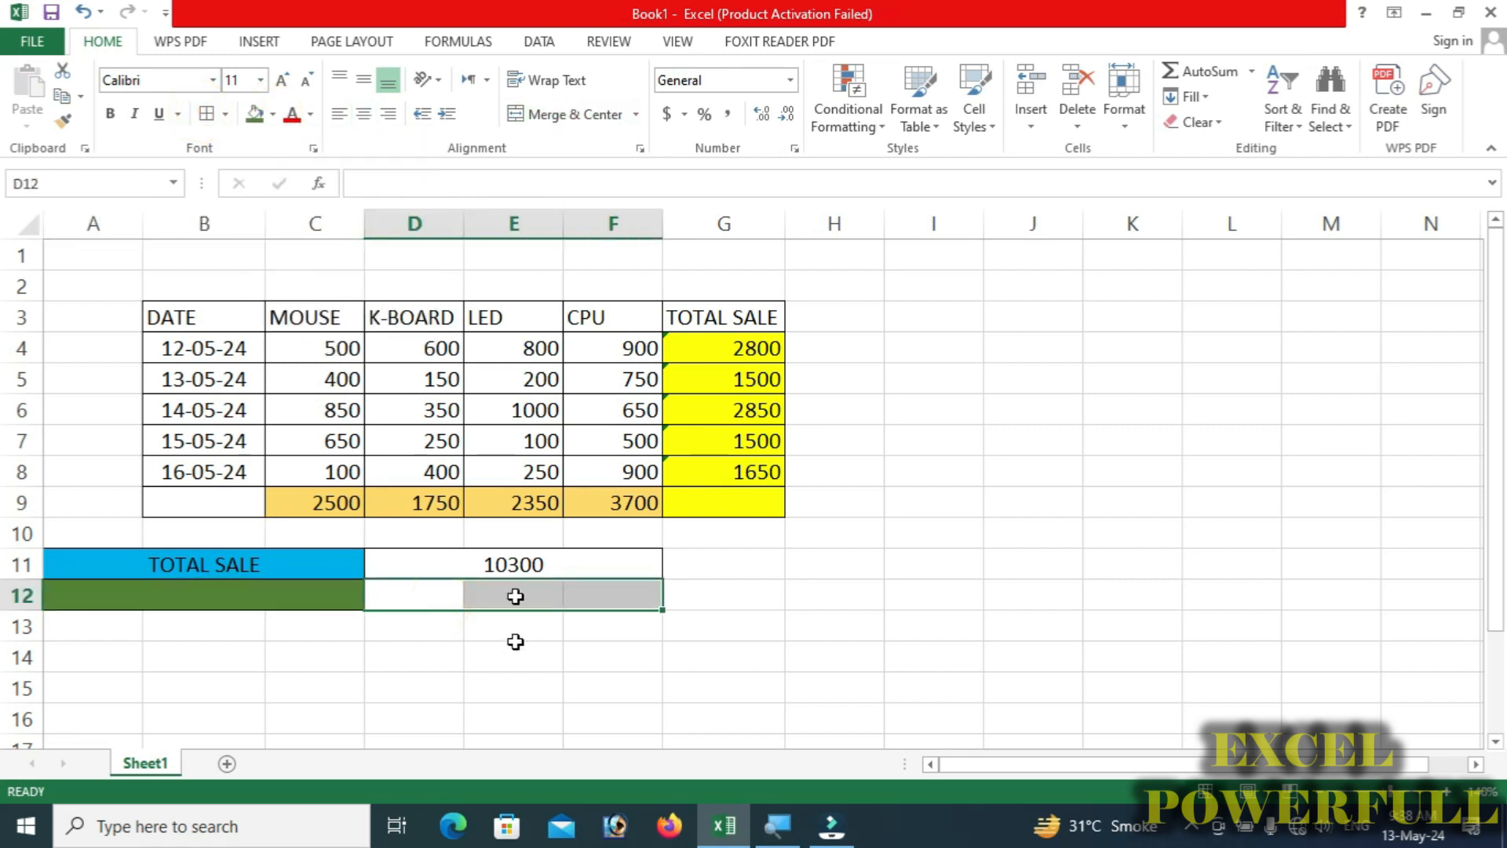
left_click(569, 115)
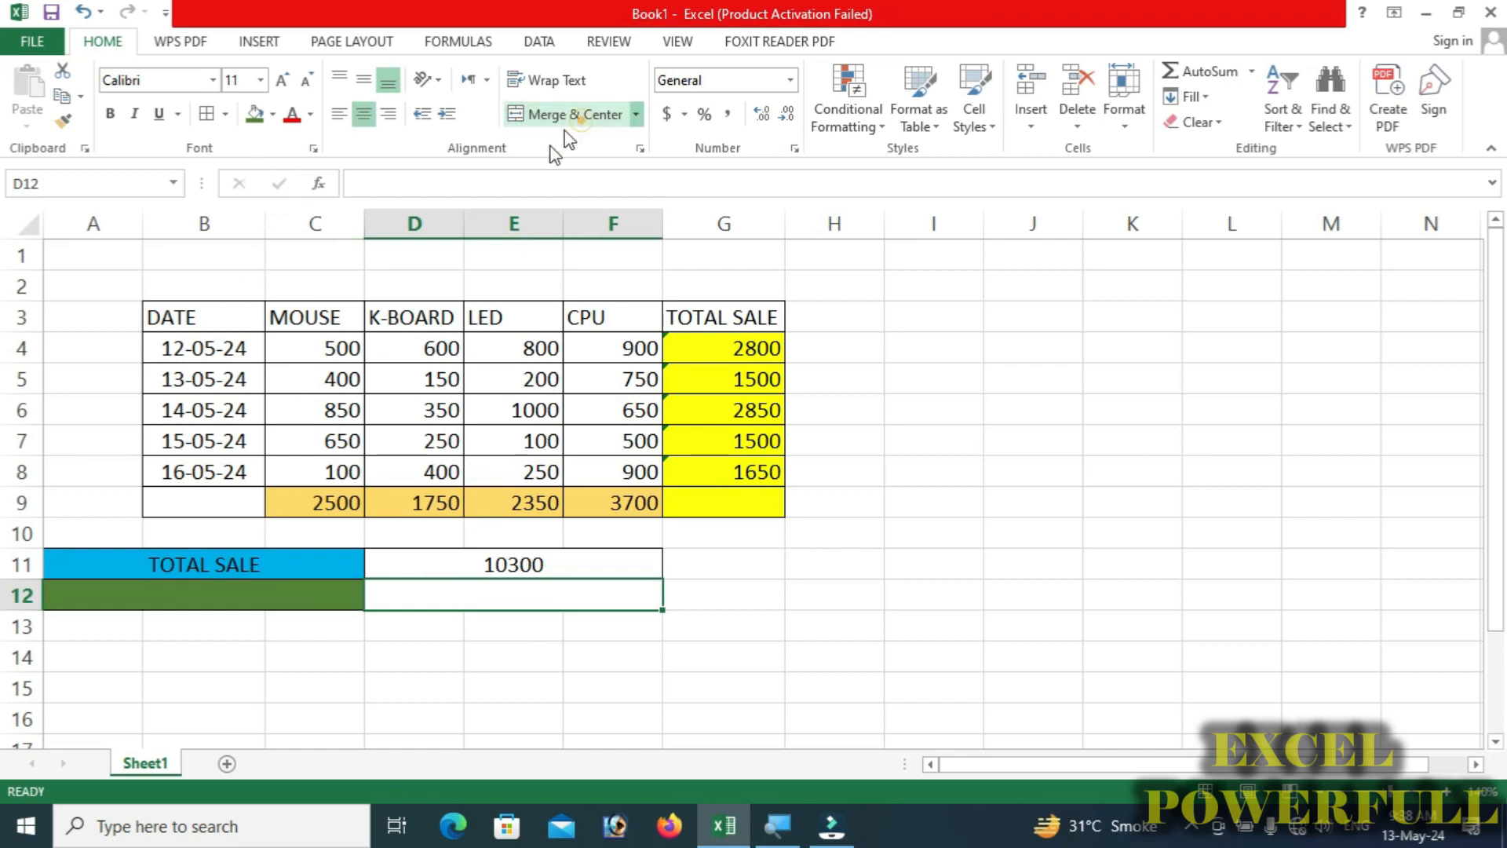
Fill the MOUSE header cell C3 with light blue-gray and the LED header cell E3 with light orange.
left_click(323, 314)
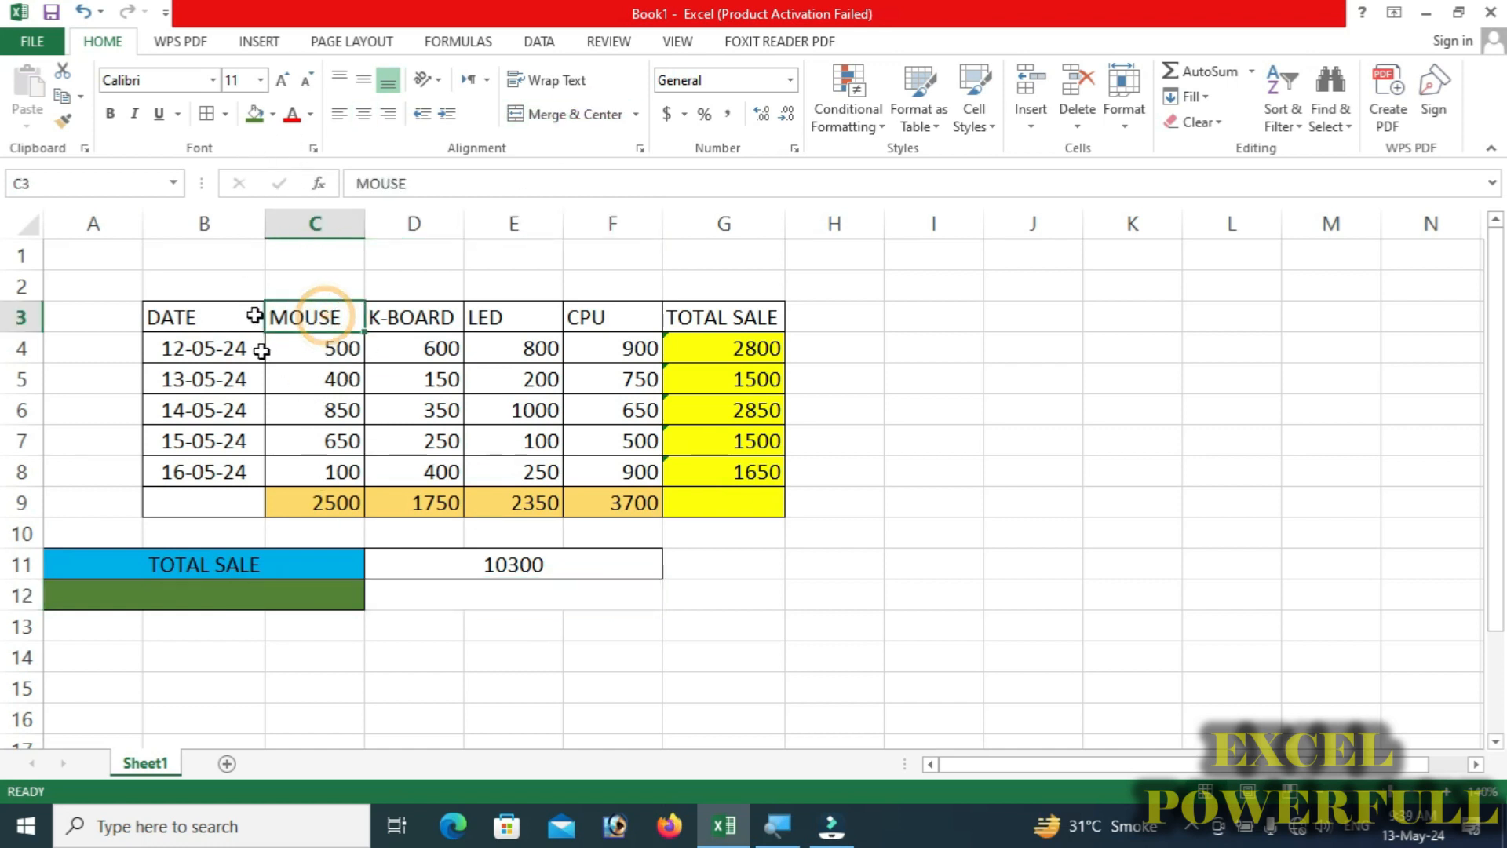
left_click(273, 114)
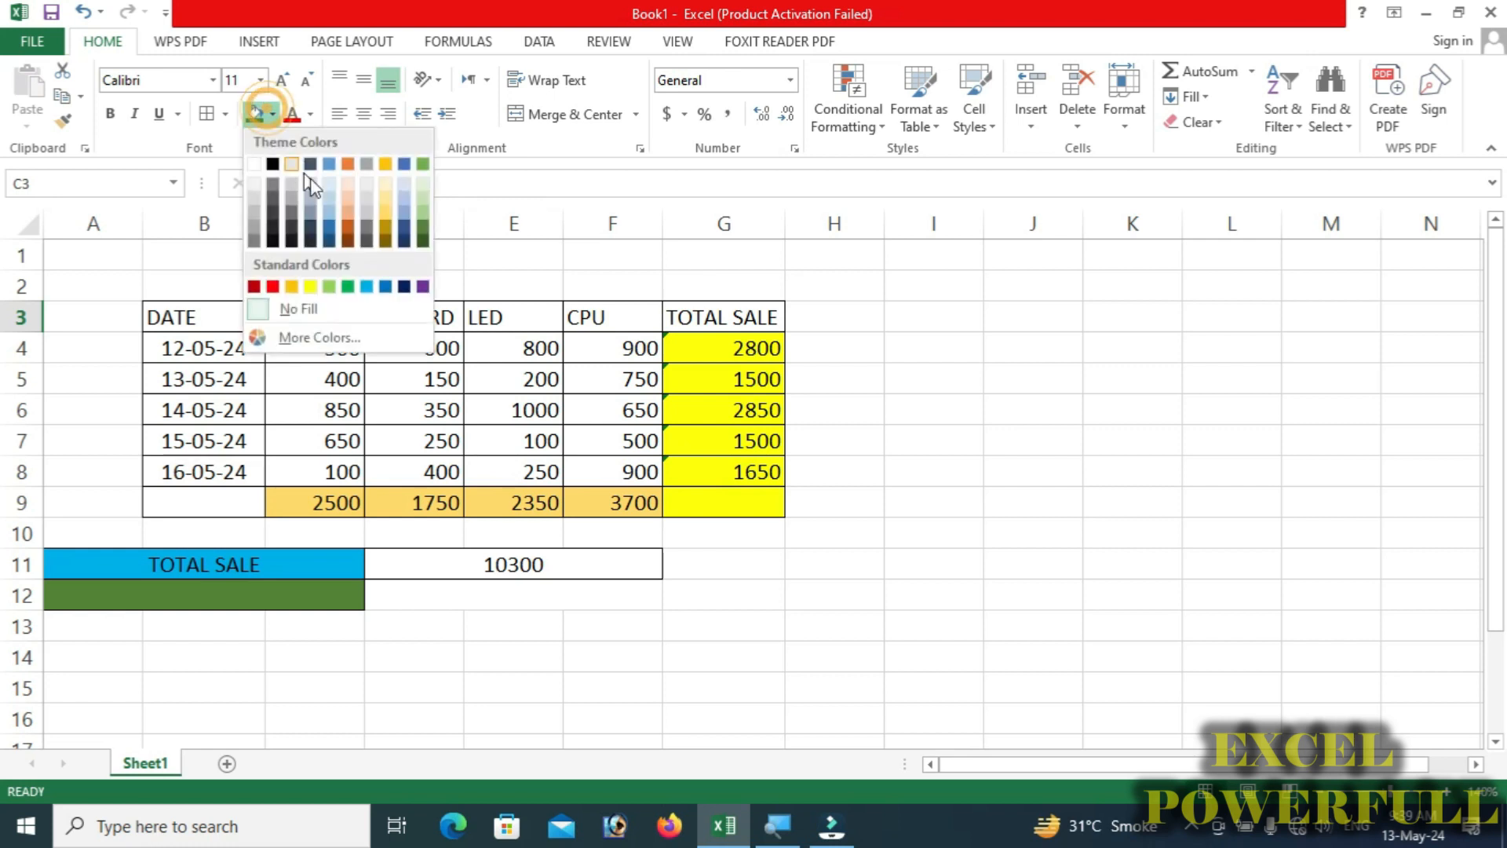
left_click(311, 201)
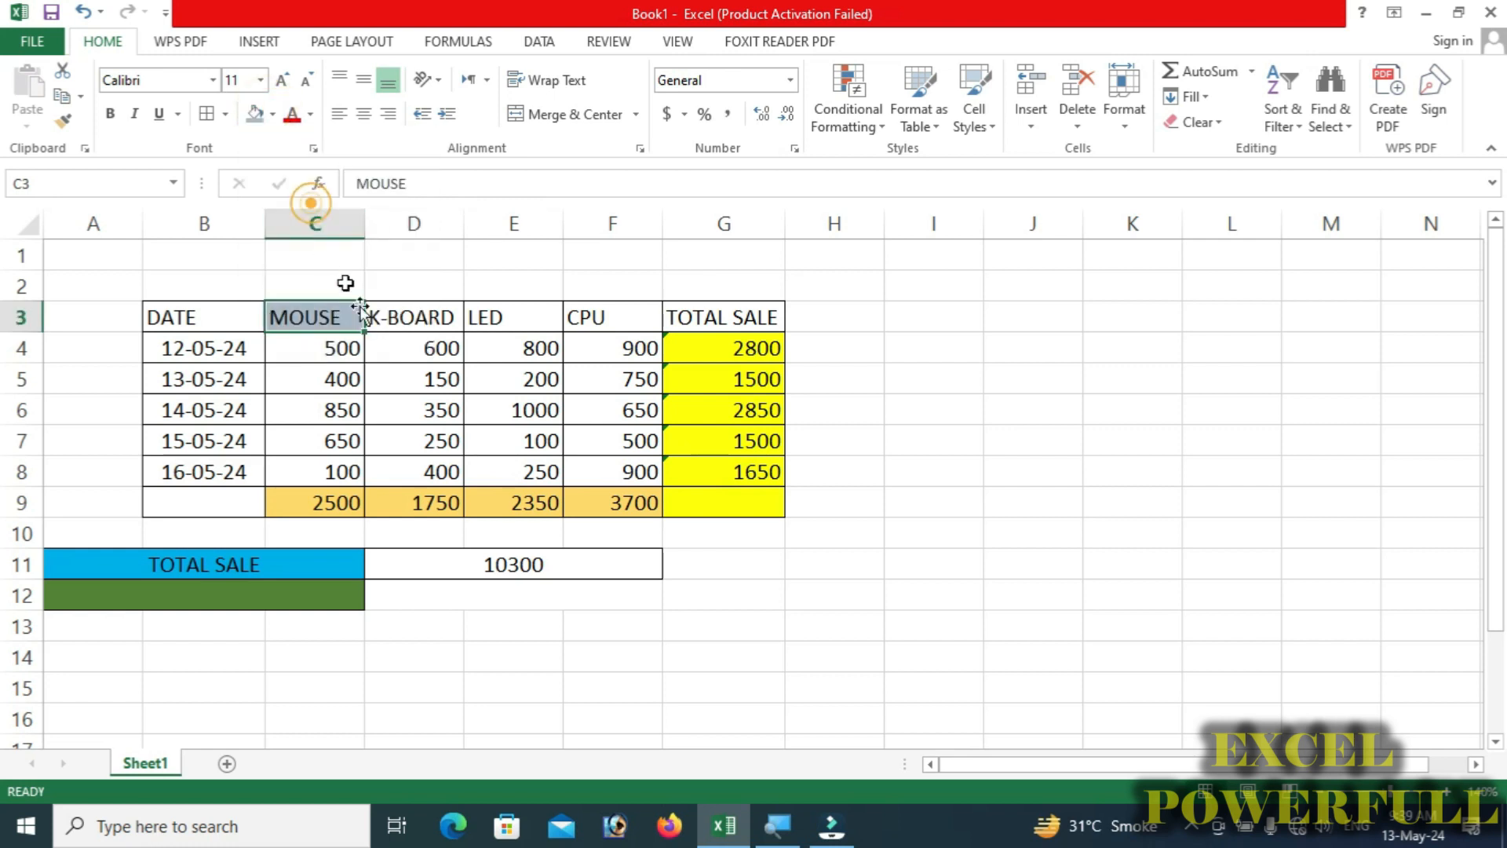
left_click(496, 323)
left_click(271, 115)
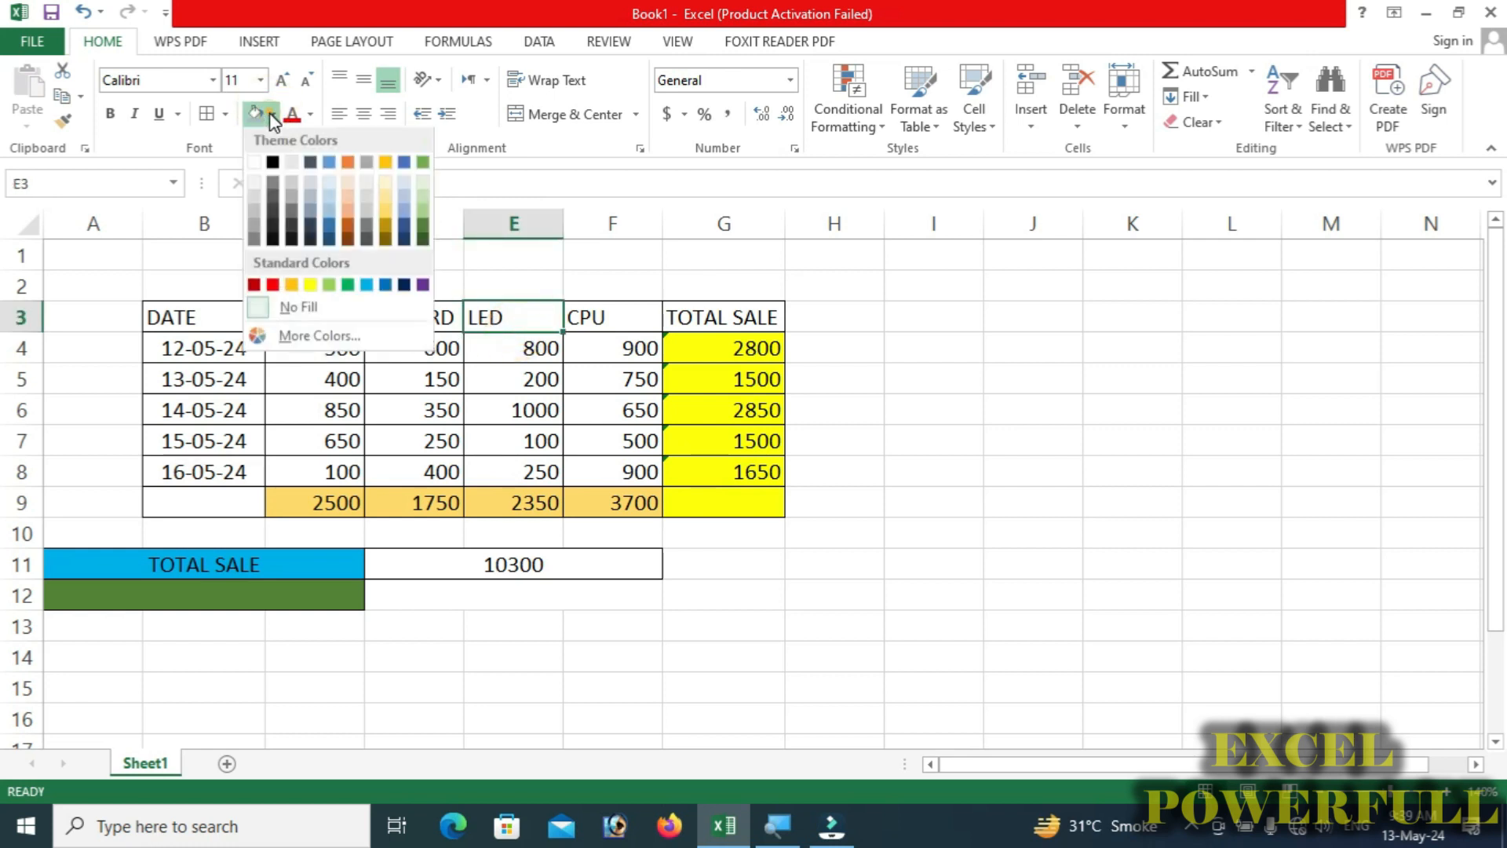
left_click(346, 217)
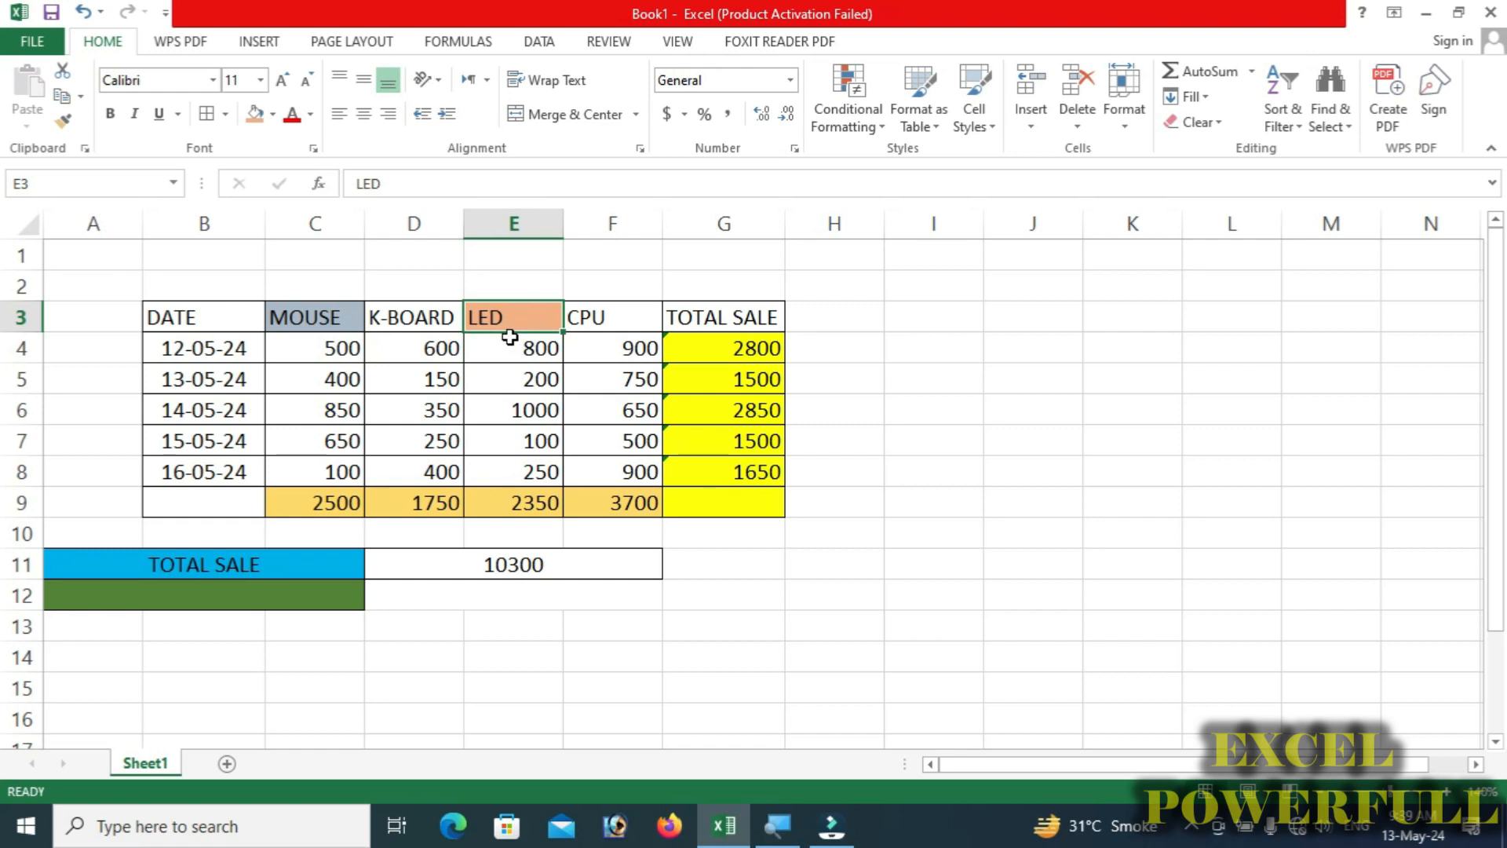
Merge and center A13:C13, and enter the label T-SALE MOUSE & LED in the green cell A12.
left_click_drag(98, 621, 287, 620)
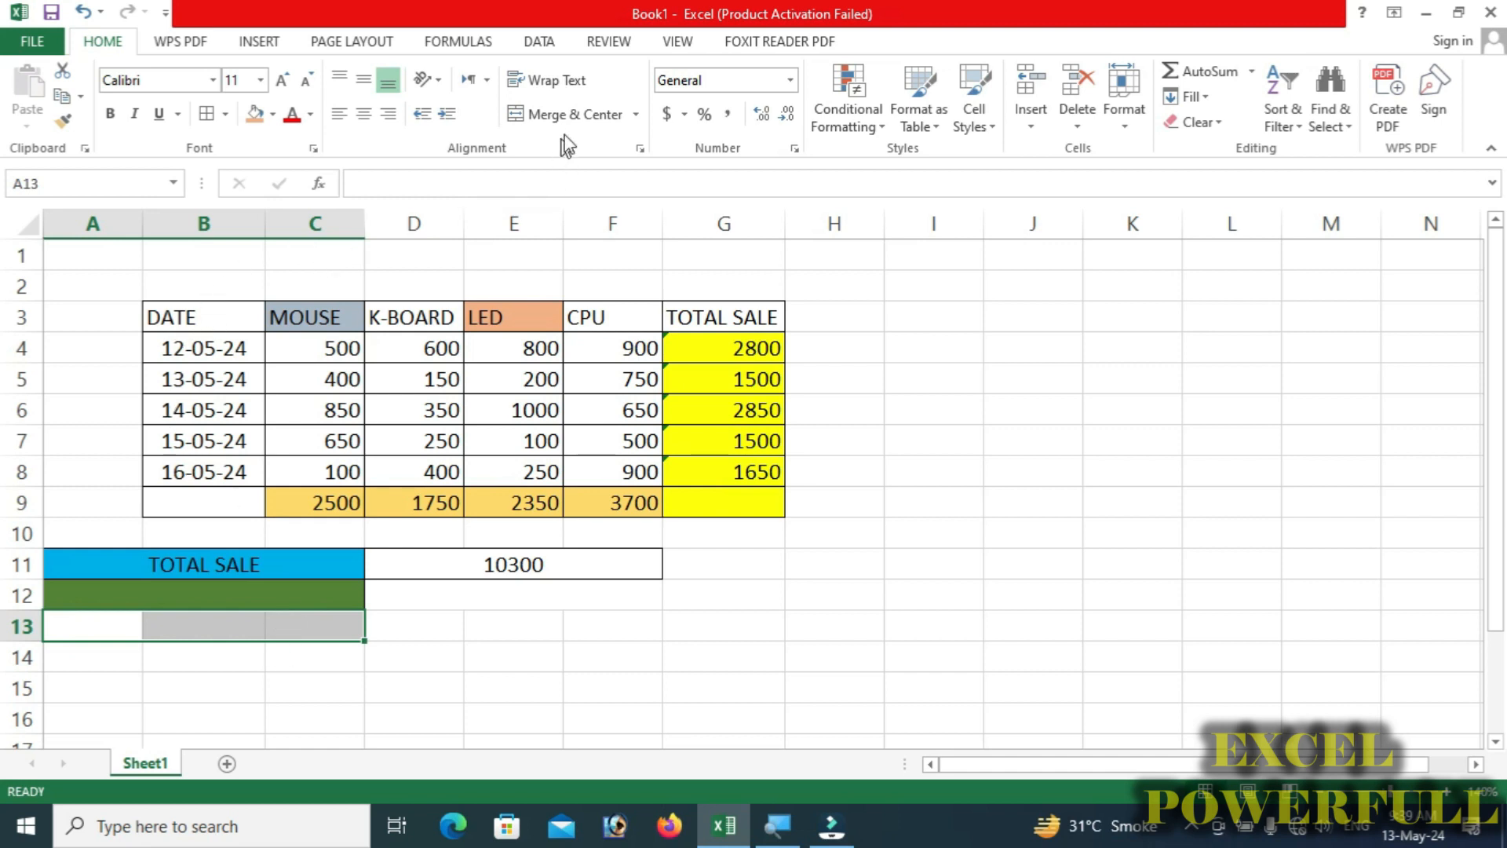
left_click(565, 114)
left_click(230, 591)
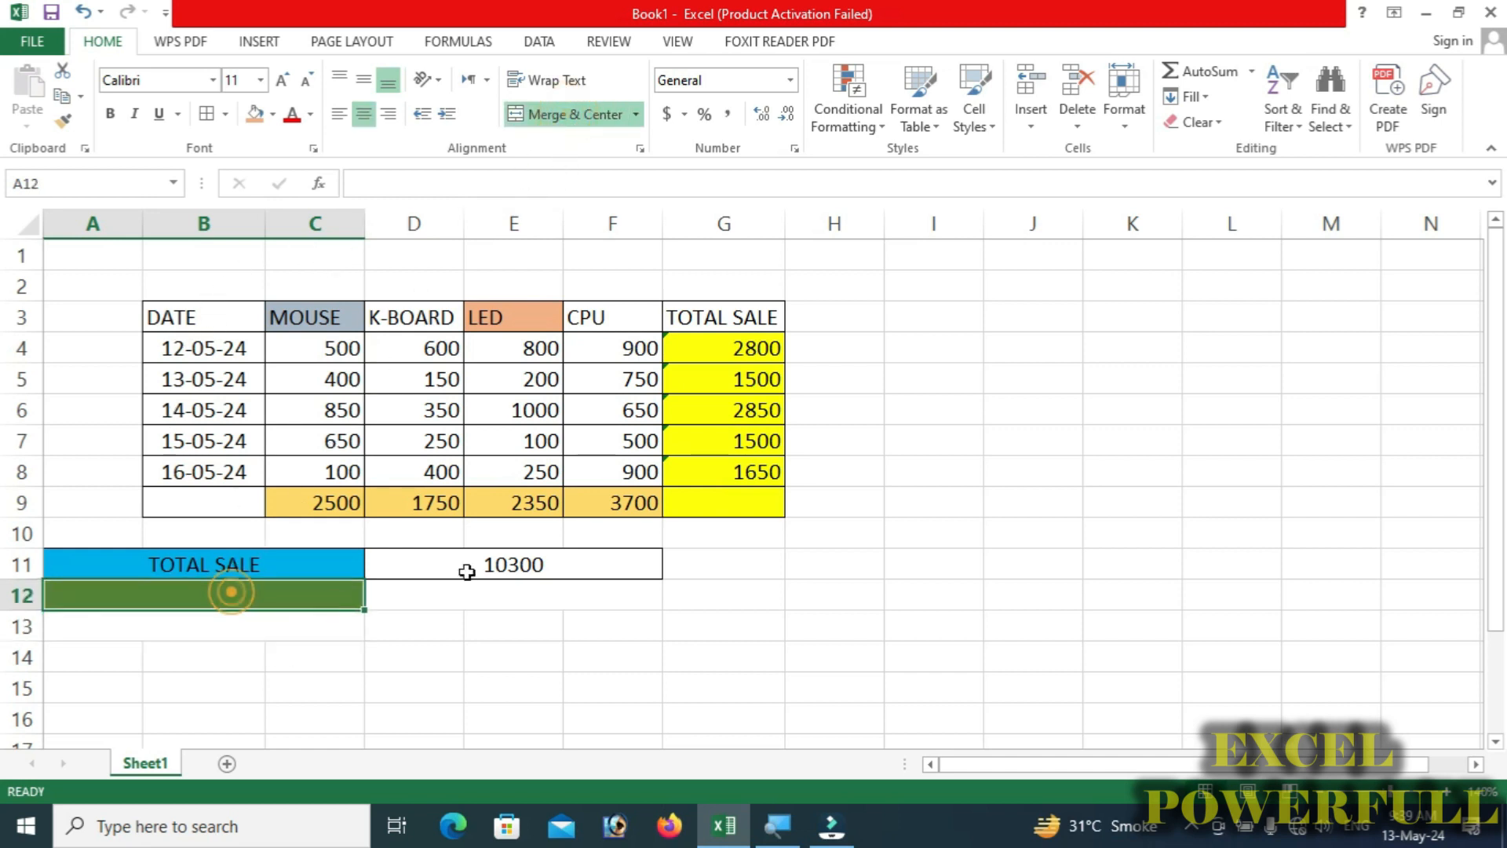
type("TOTAL SALE")
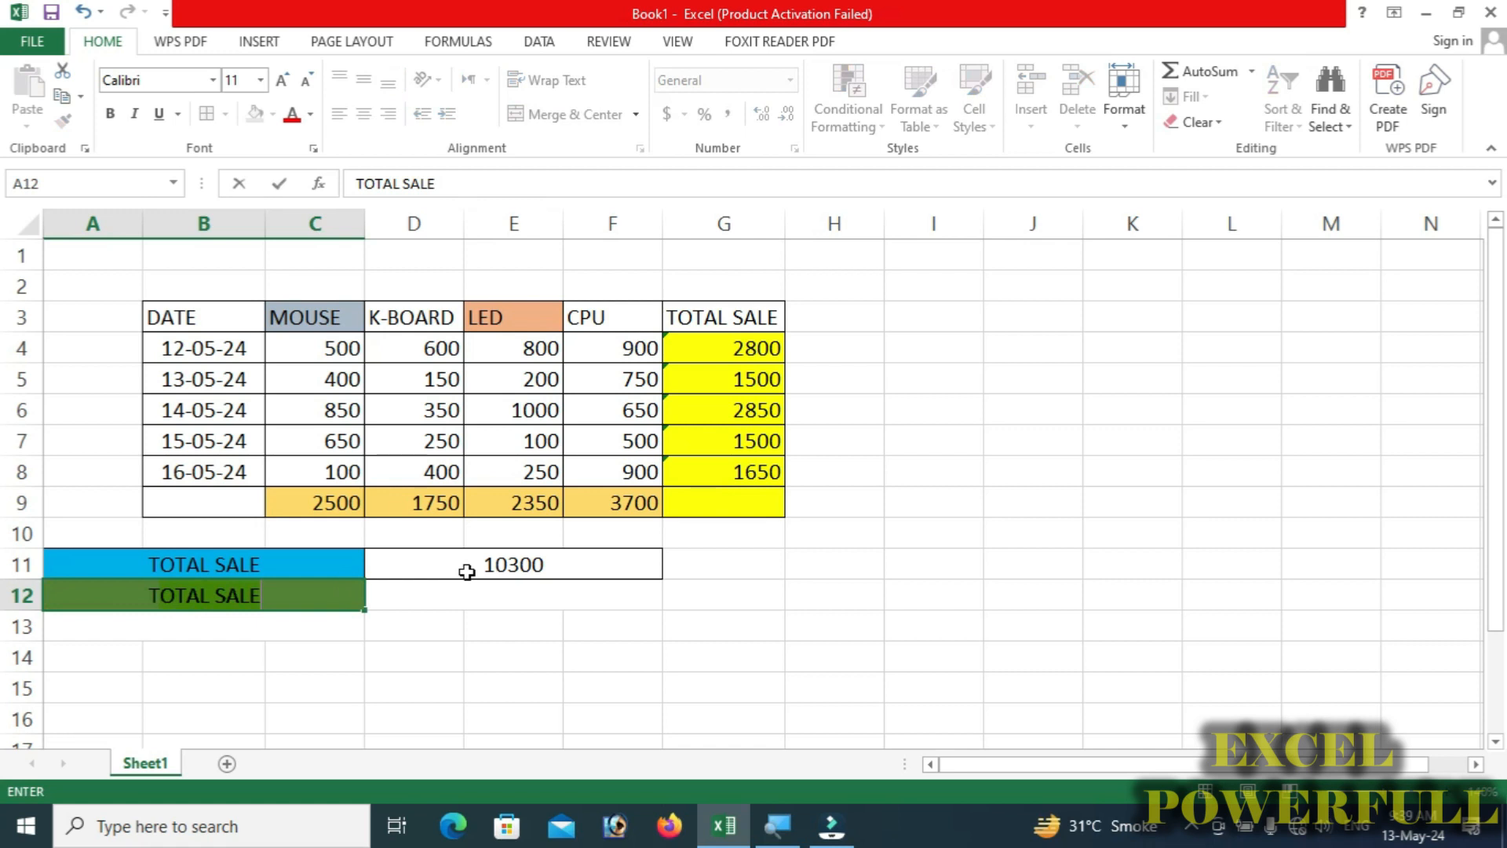
key("Escape")
type("T-SALE")
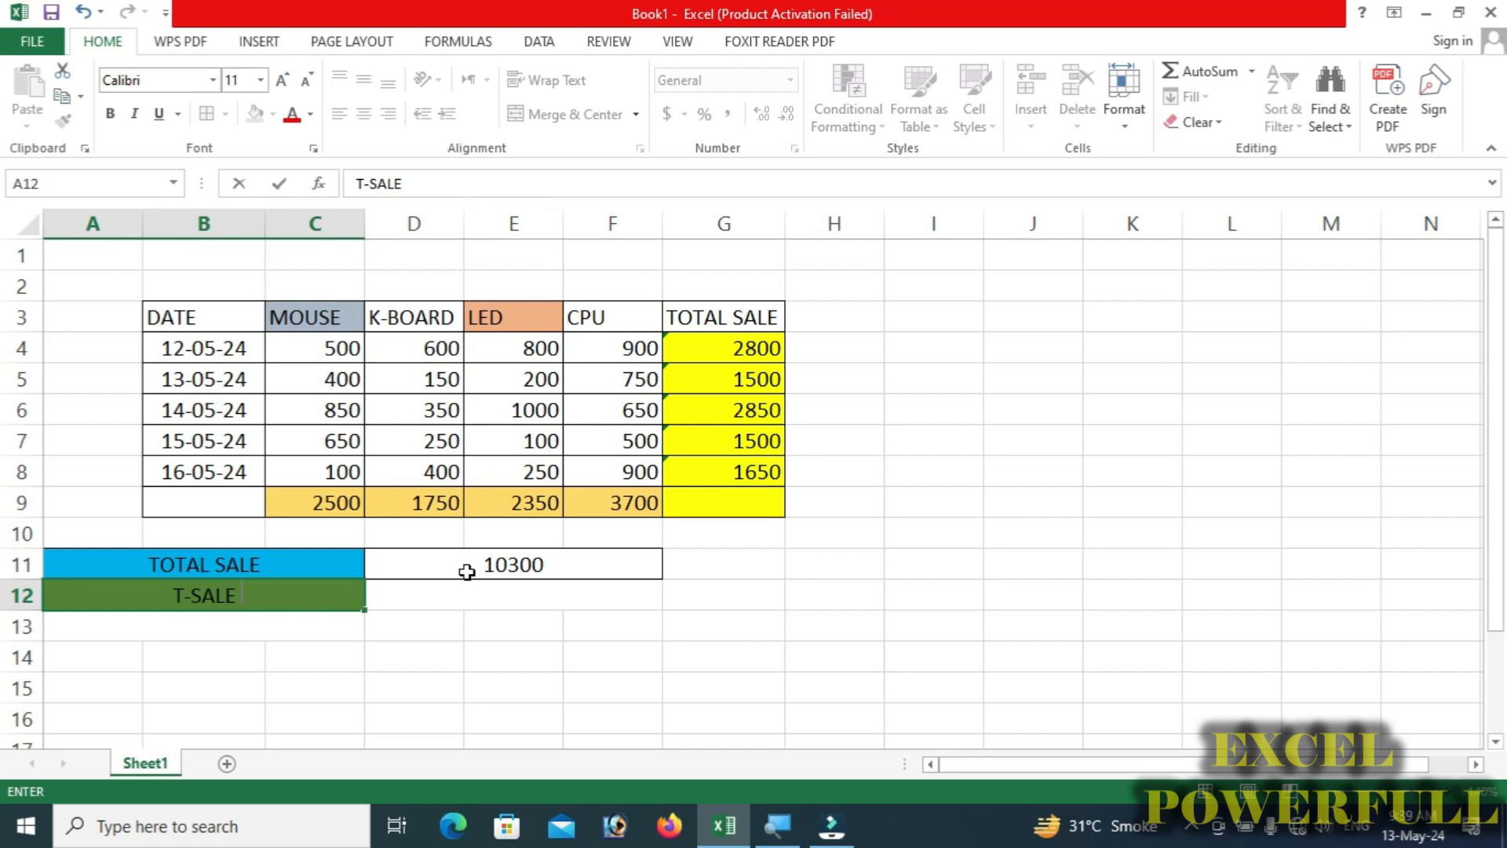
type("MOUSE")
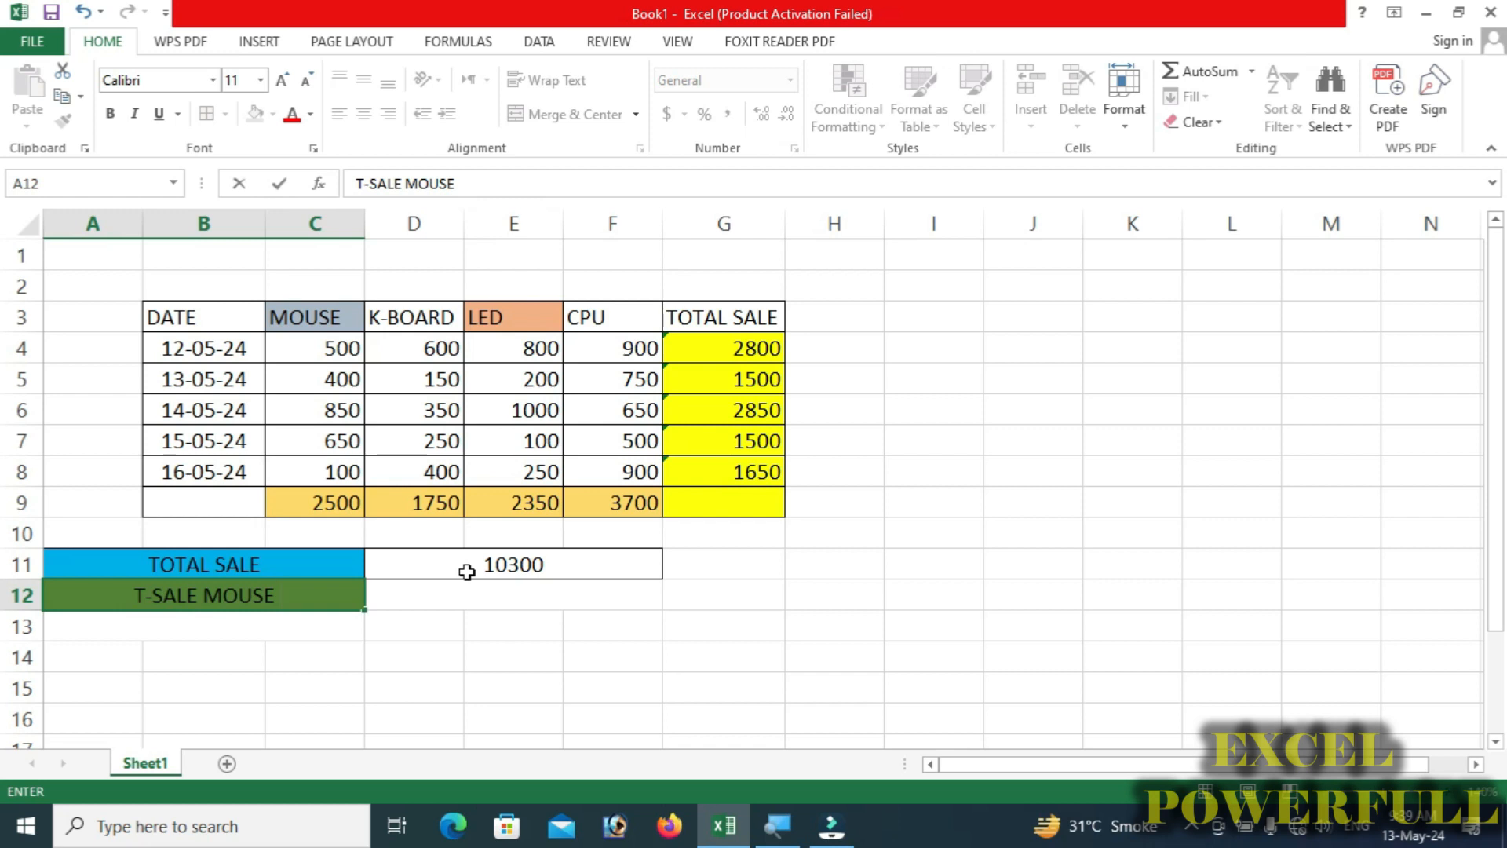
type(" & LED")
key("Tab")
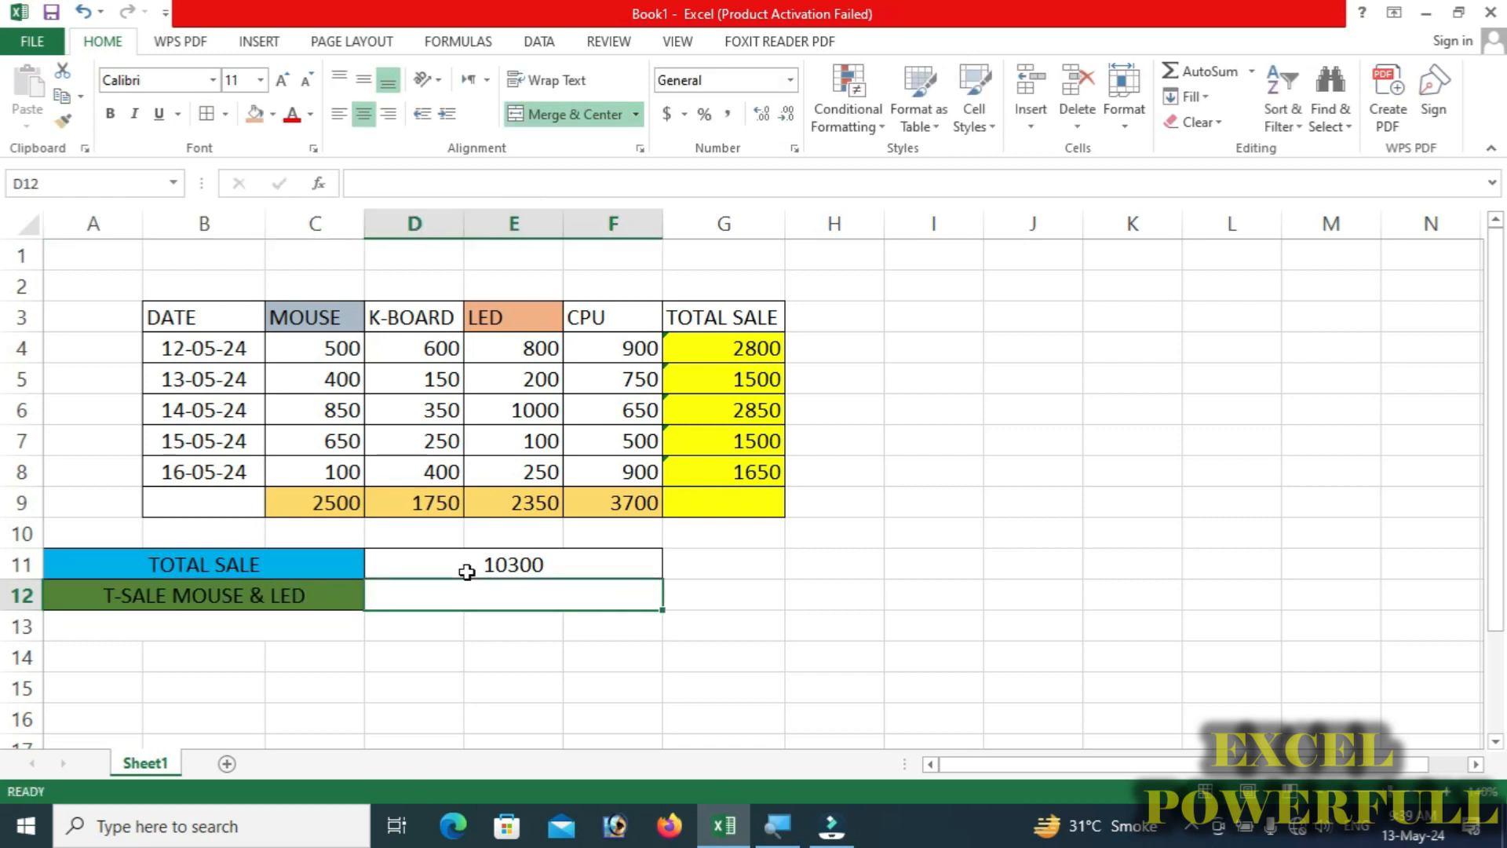
left_click(467, 570)
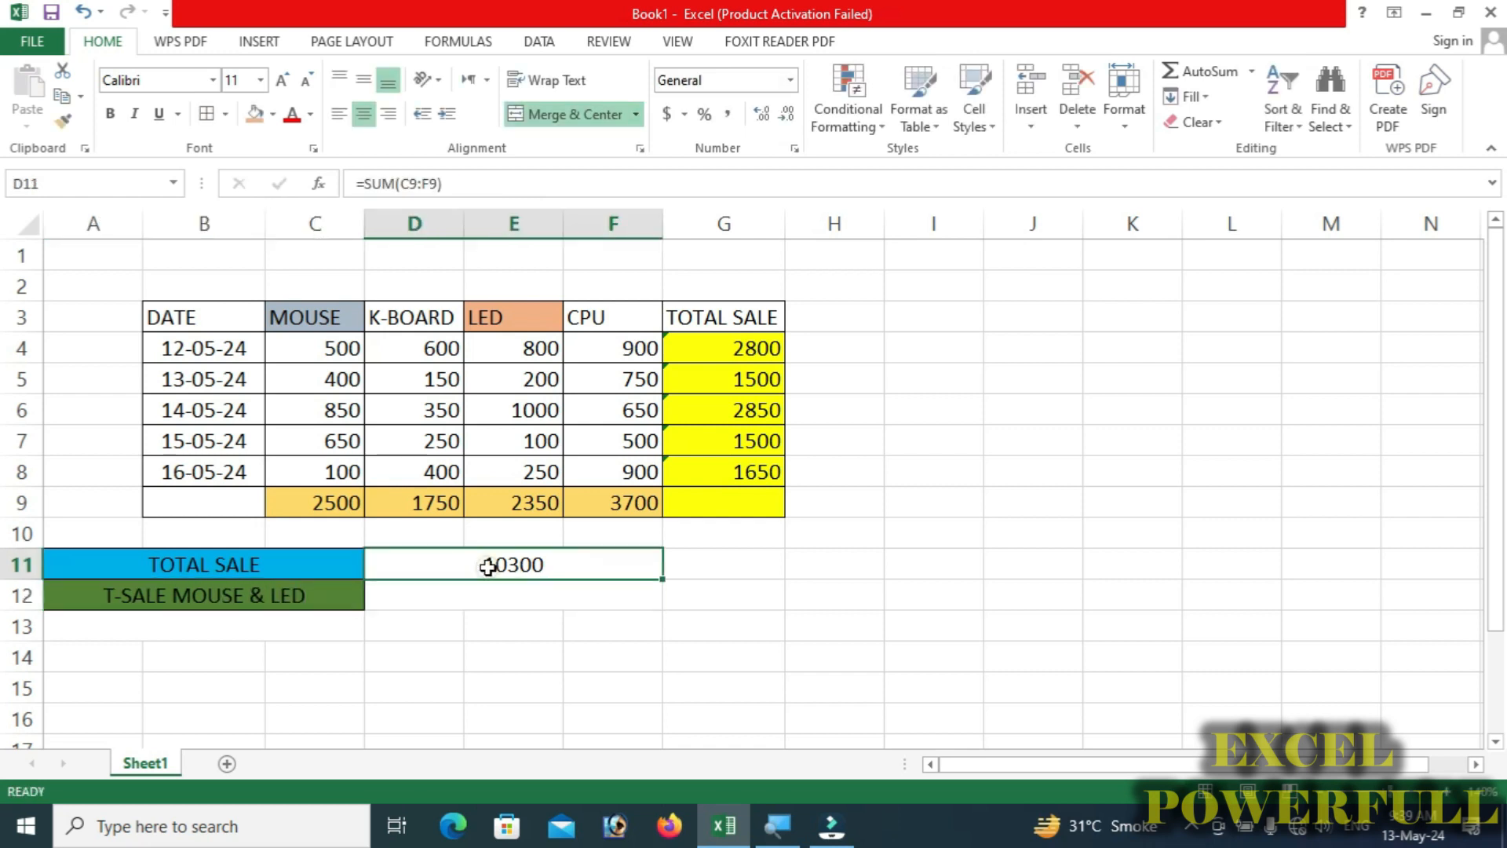
Fill the merged total cell D11 with dark orange and the merged cell D12 below it with gold.
left_click(272, 114)
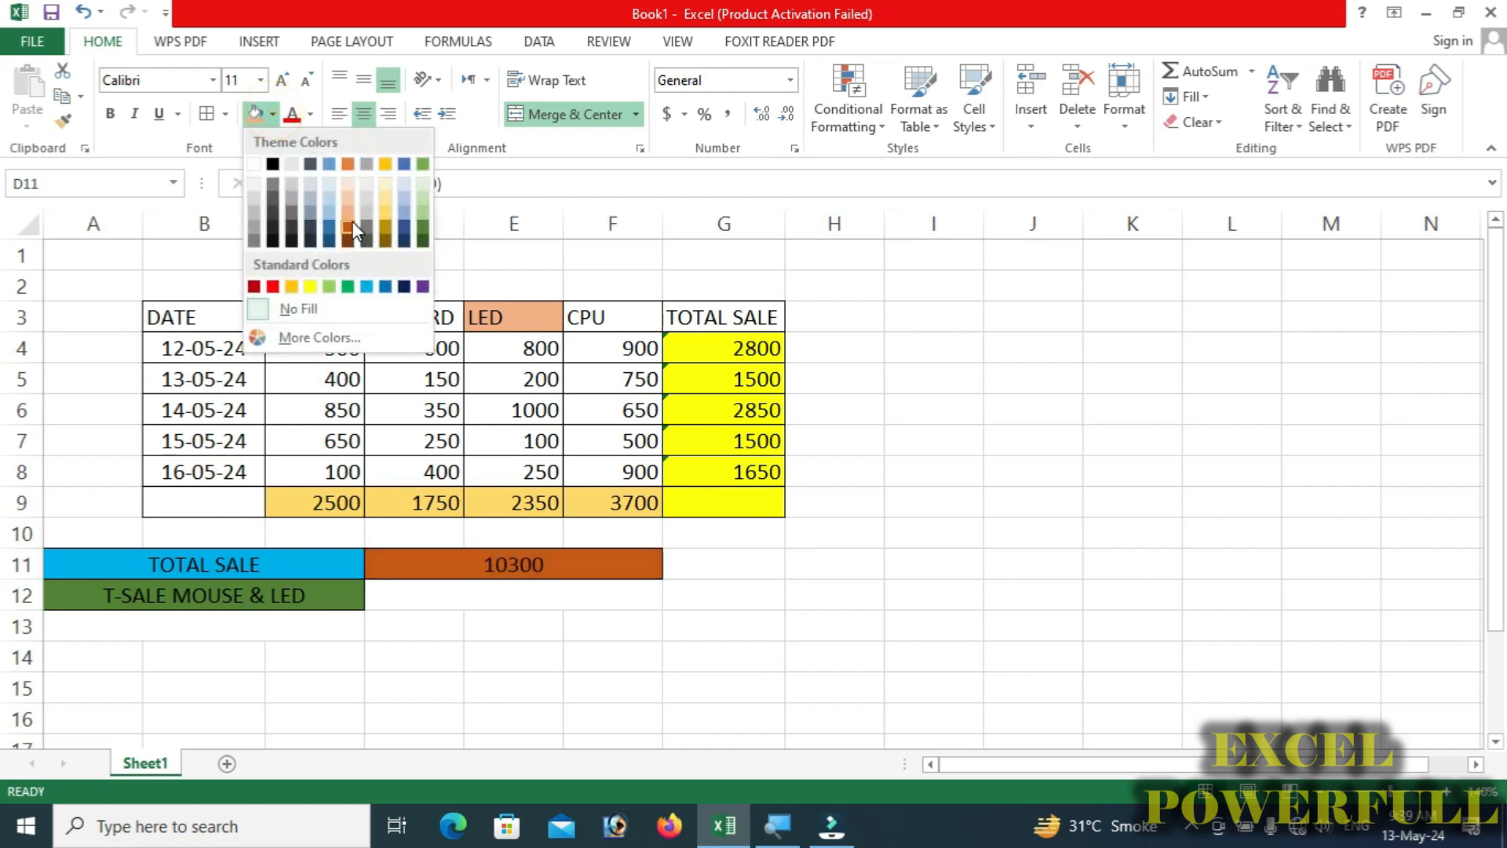
left_click(350, 227)
left_click(436, 601)
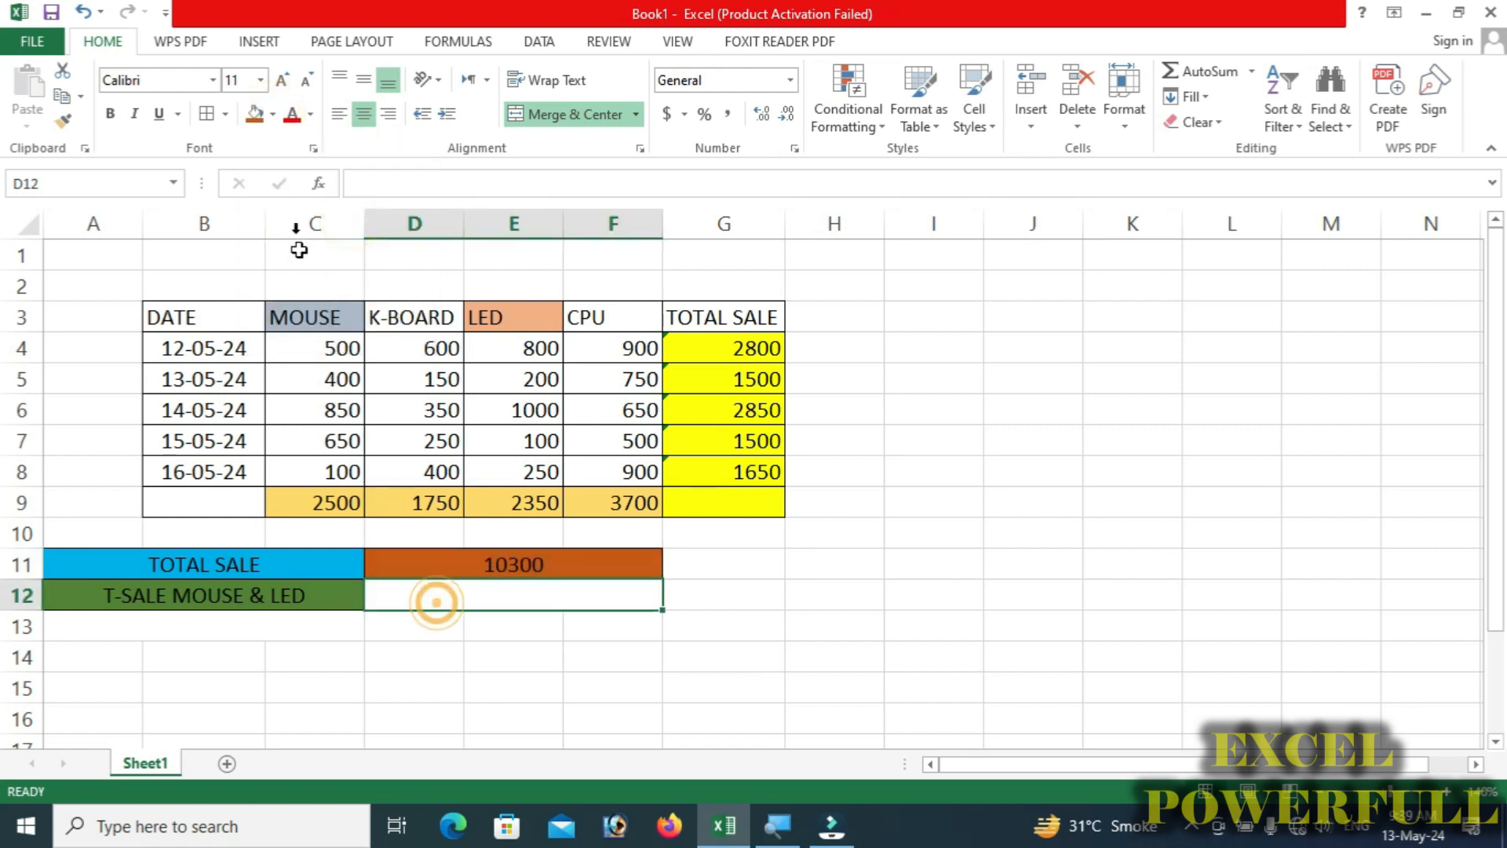
left_click(271, 115)
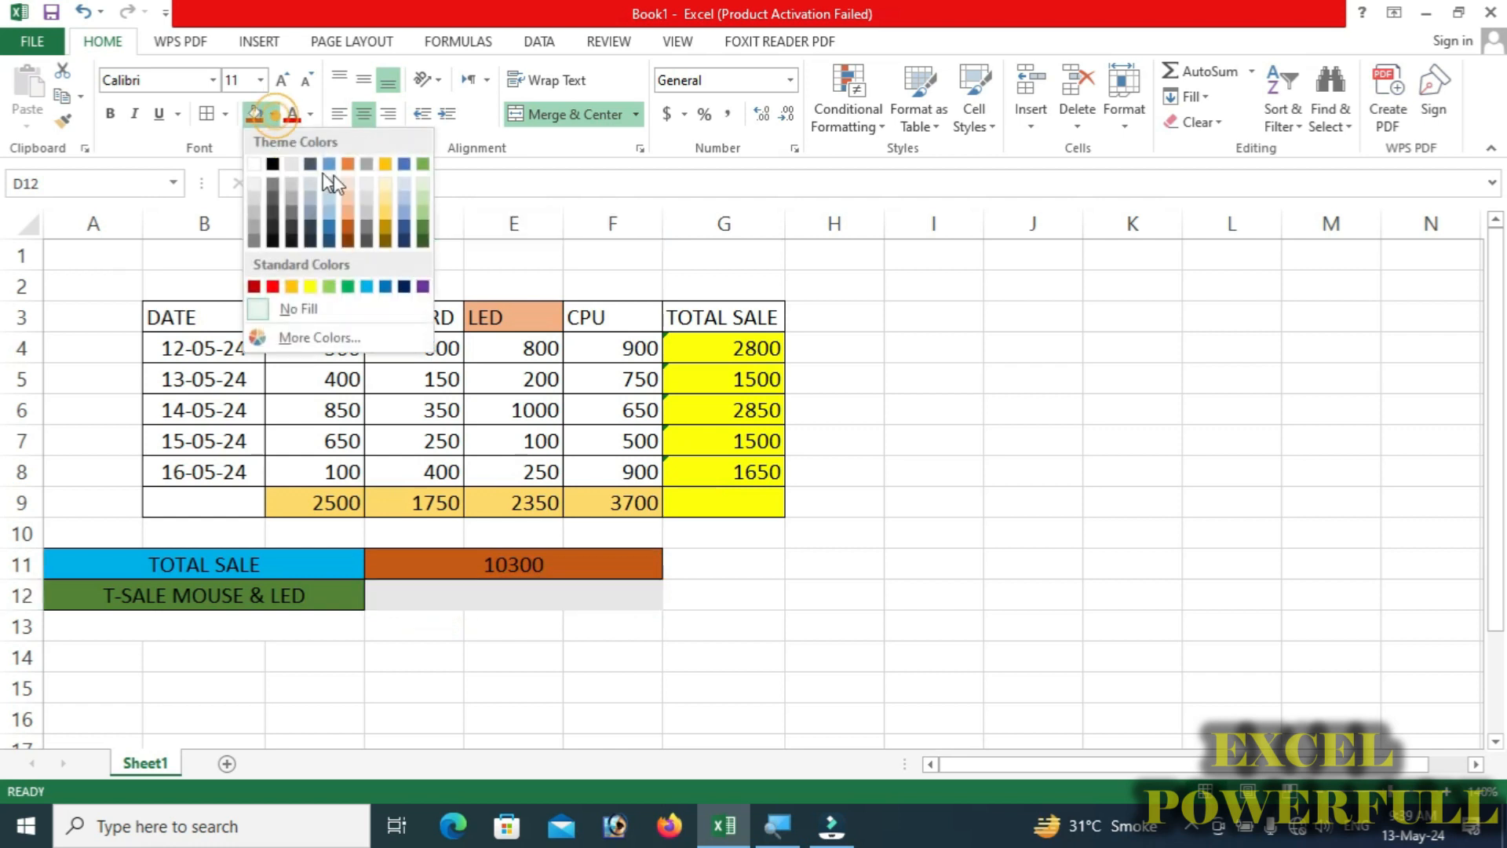
left_click(385, 165)
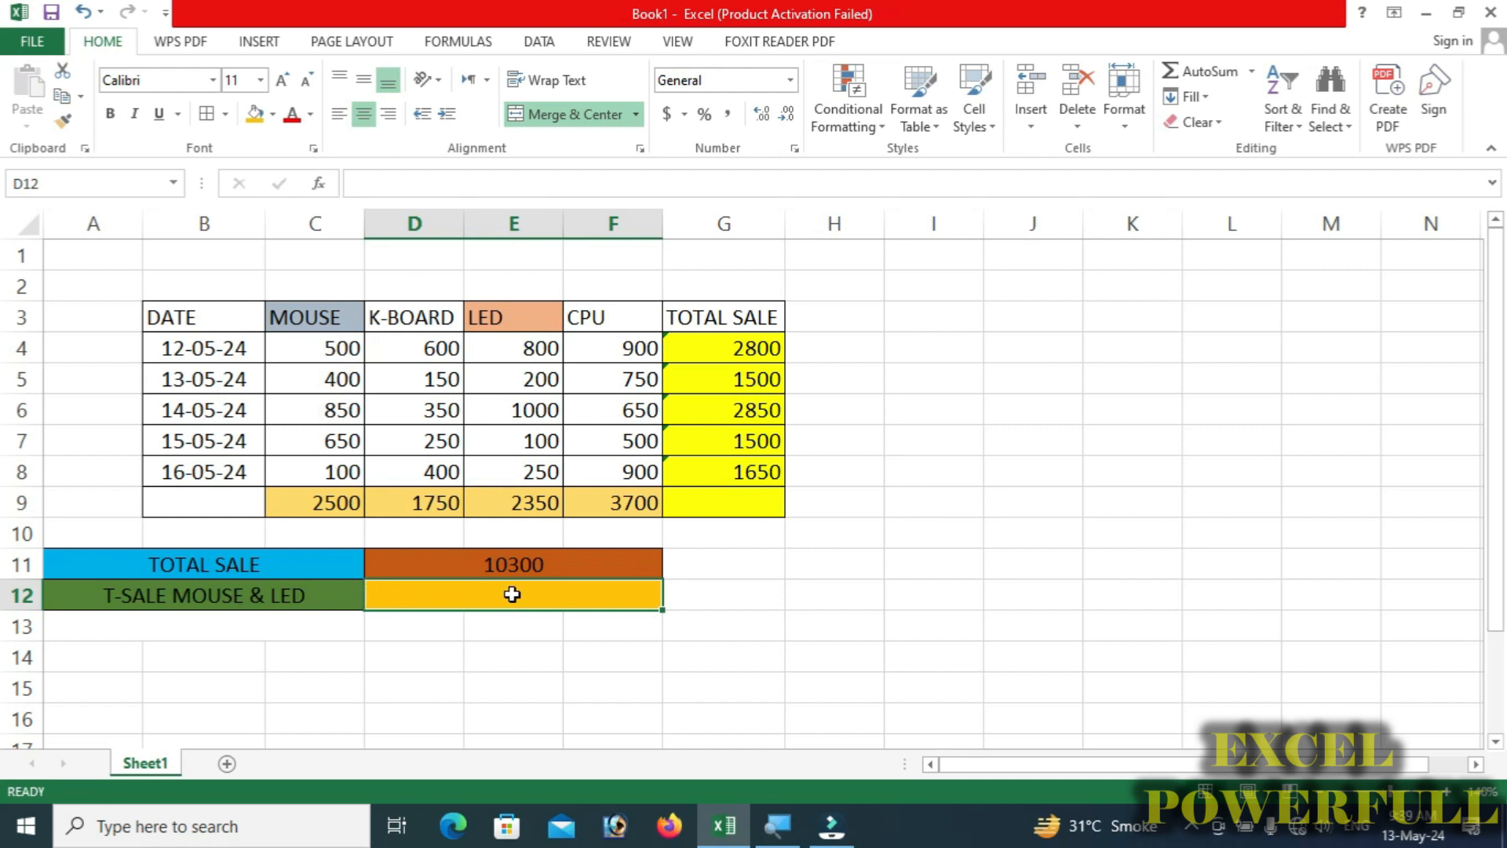
Enter =SUM(C4:C8,E4:E8) in D12 to total the MOUSE and LED sales together.
type("=")
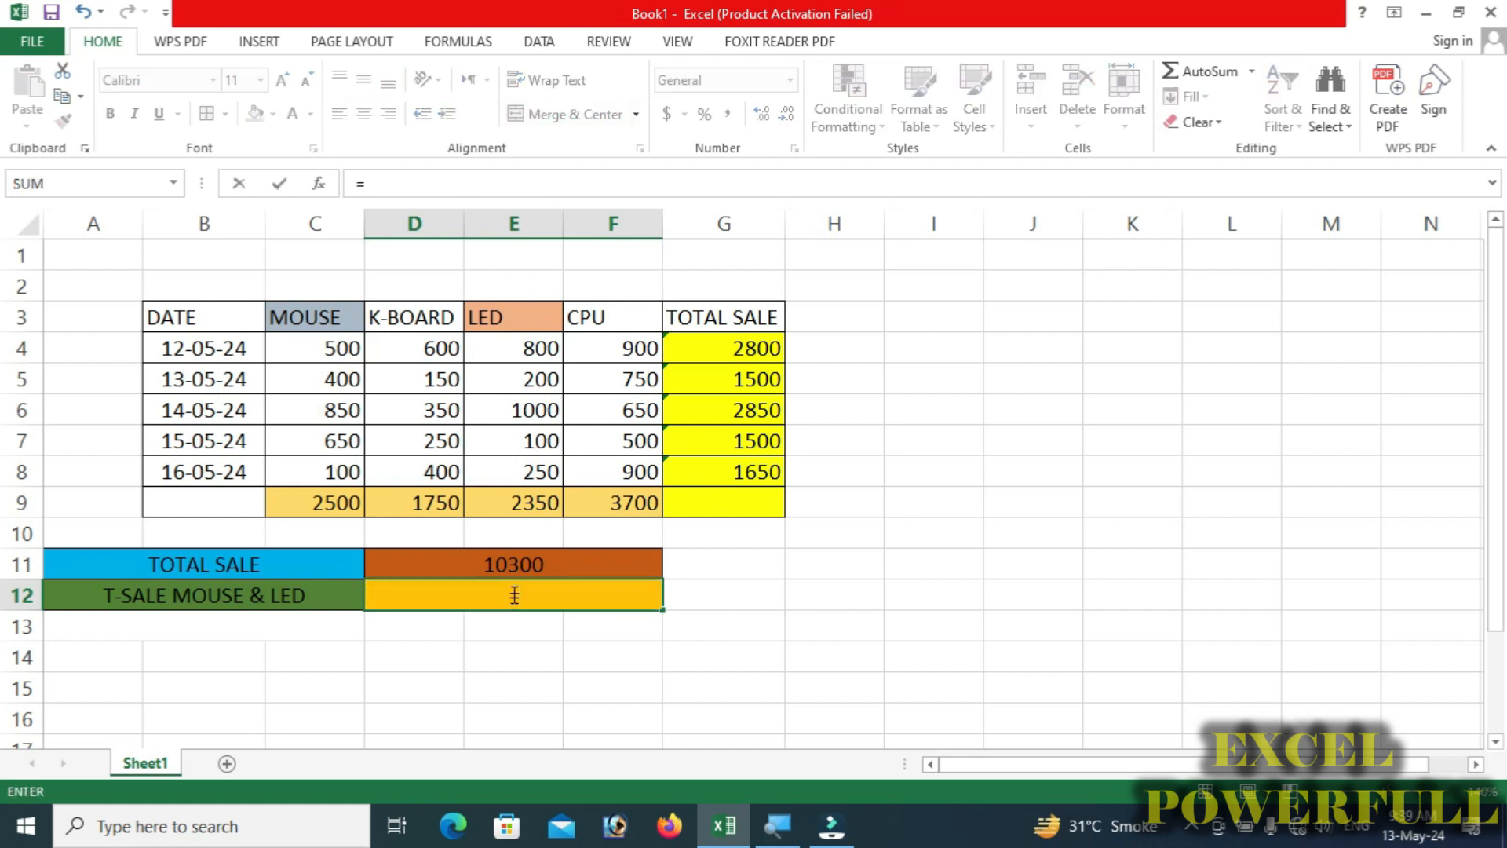
type("SUM")
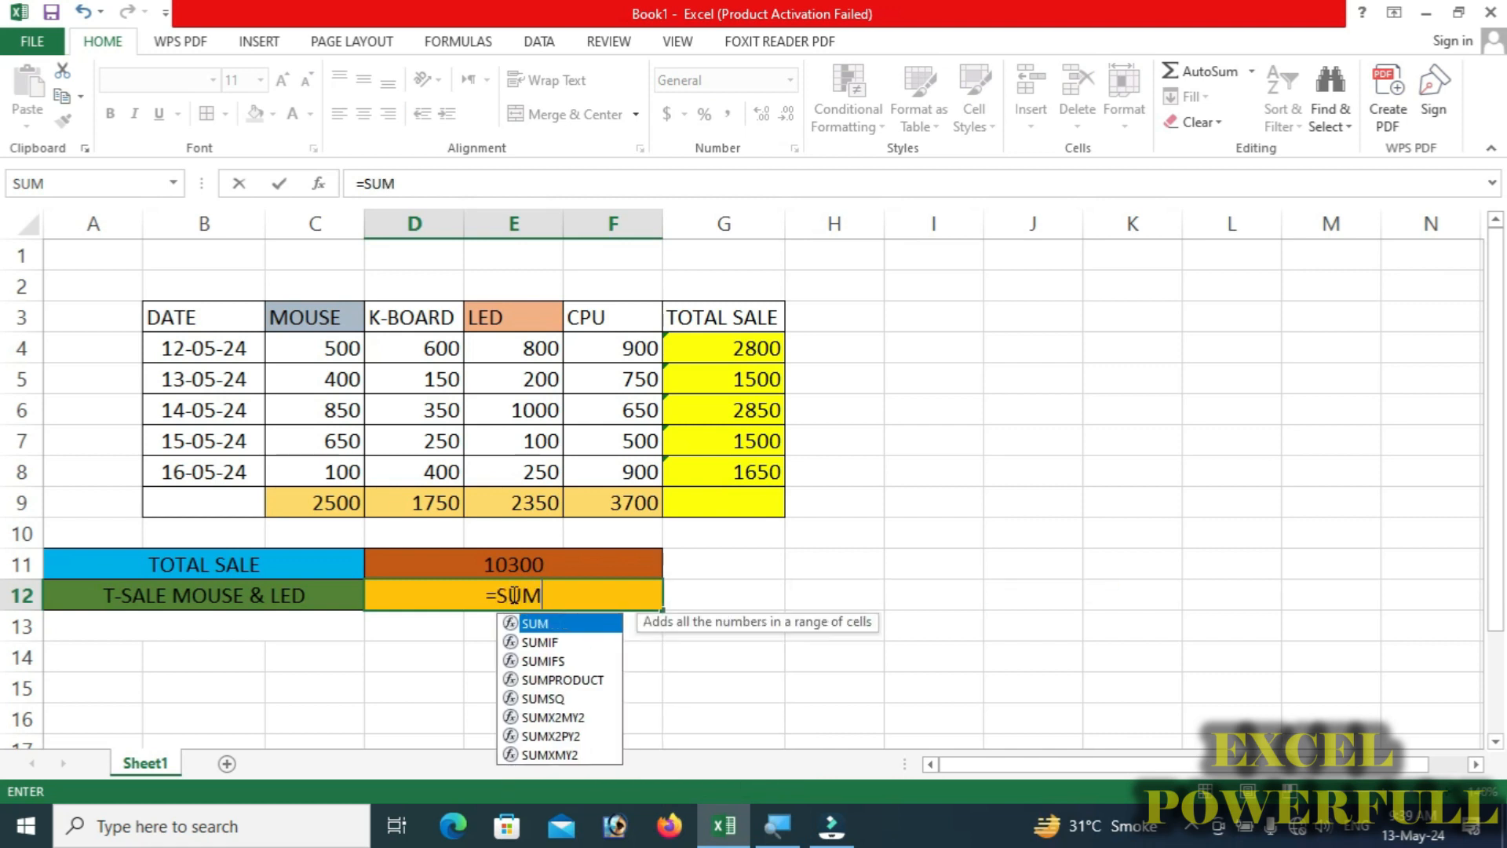
type("(")
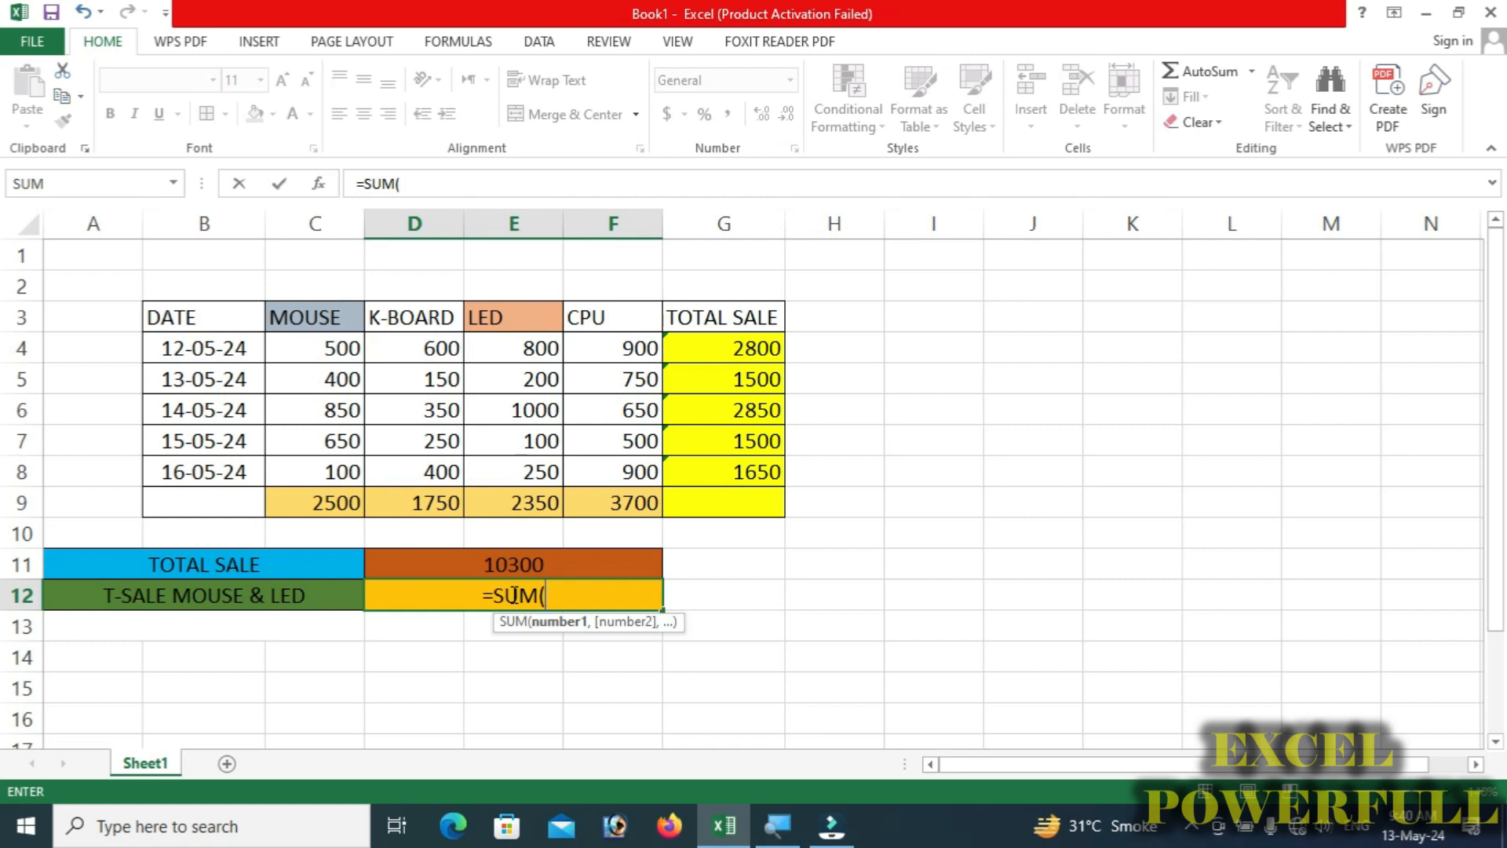
type("C")
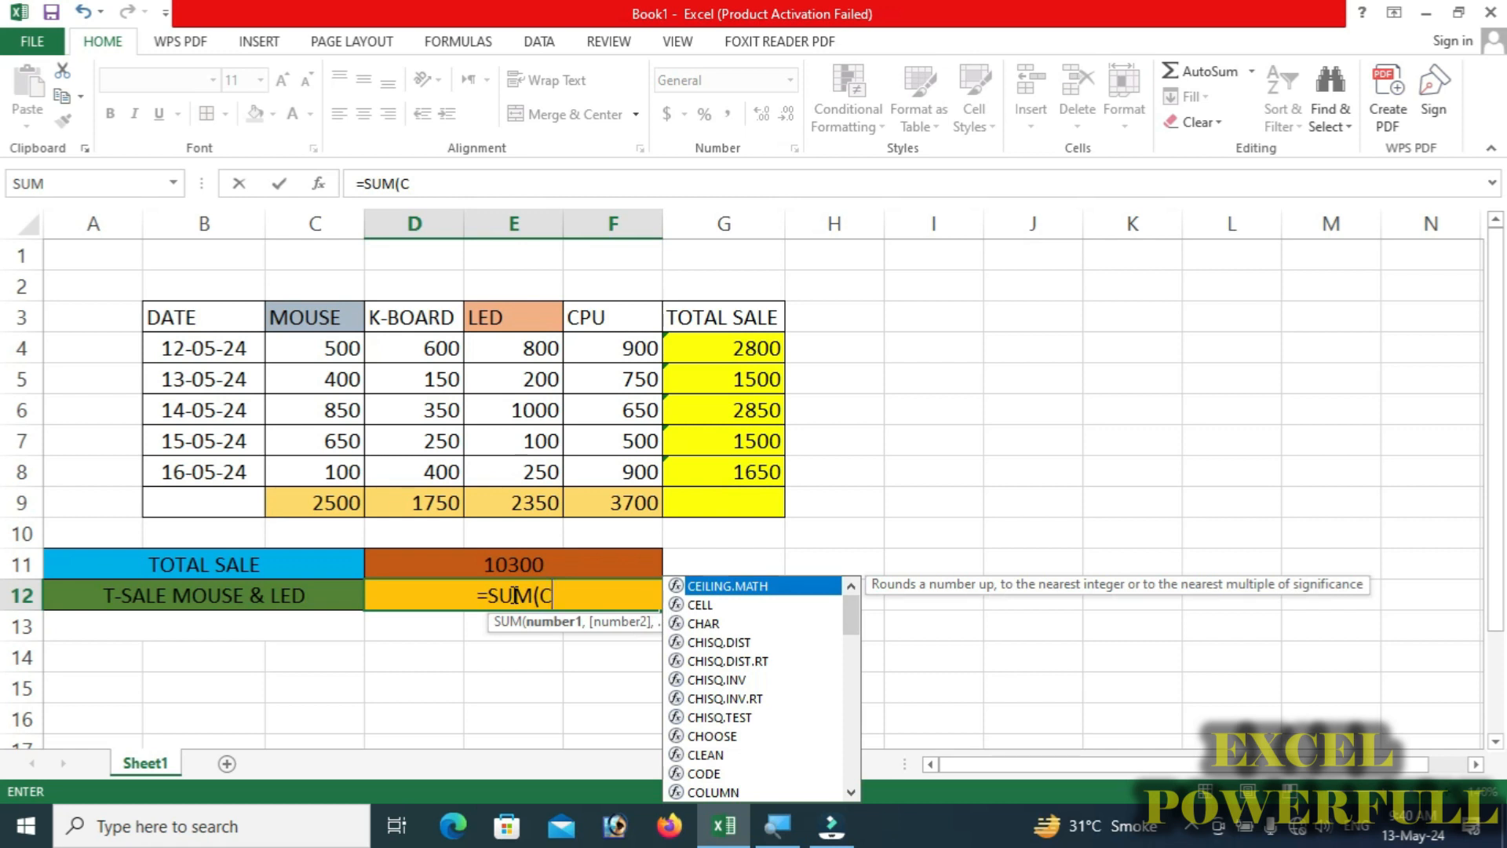
type("4")
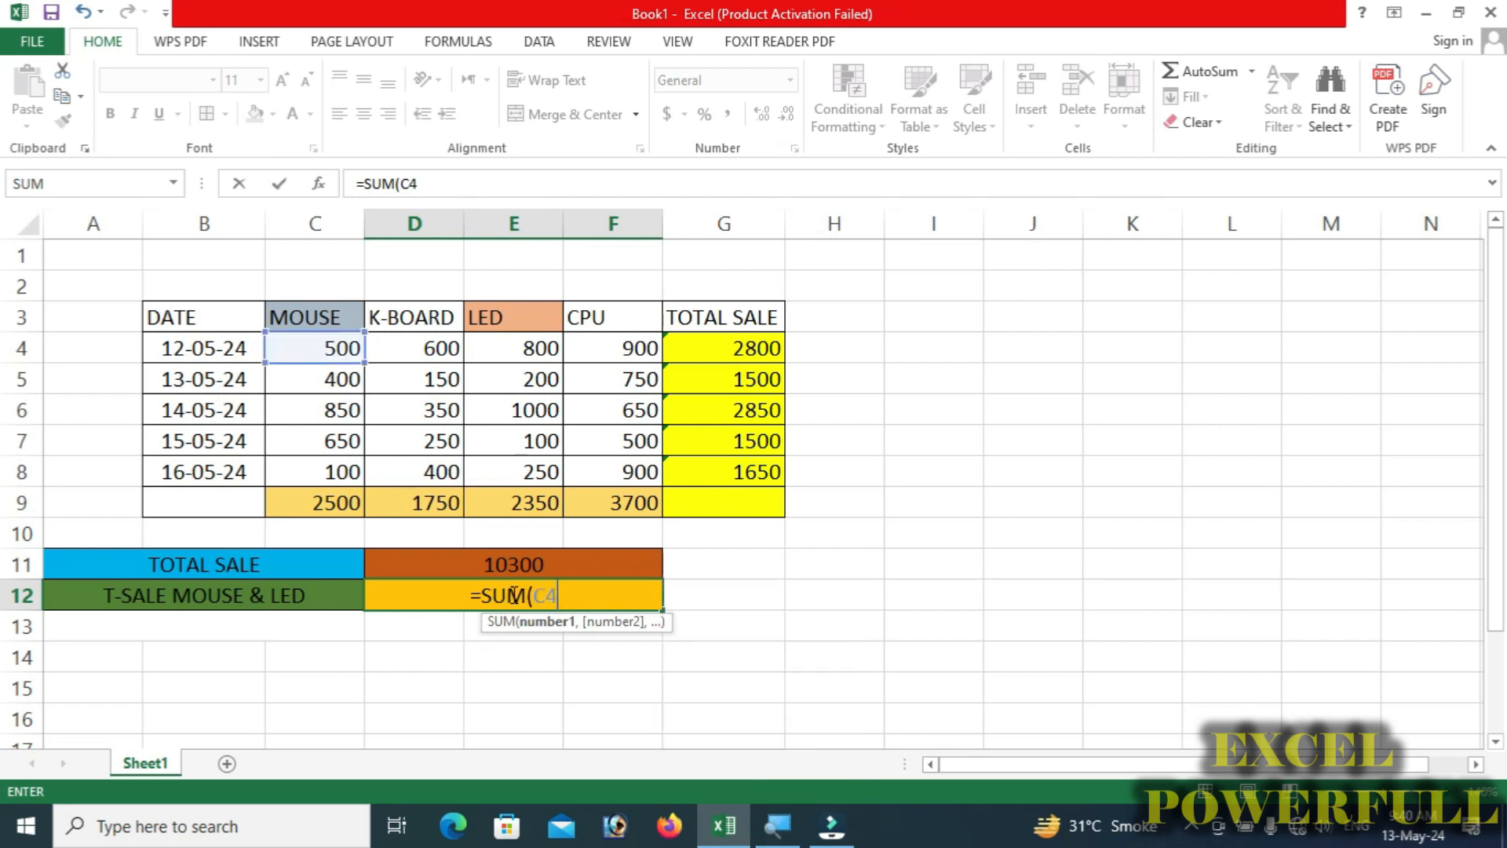
type(":")
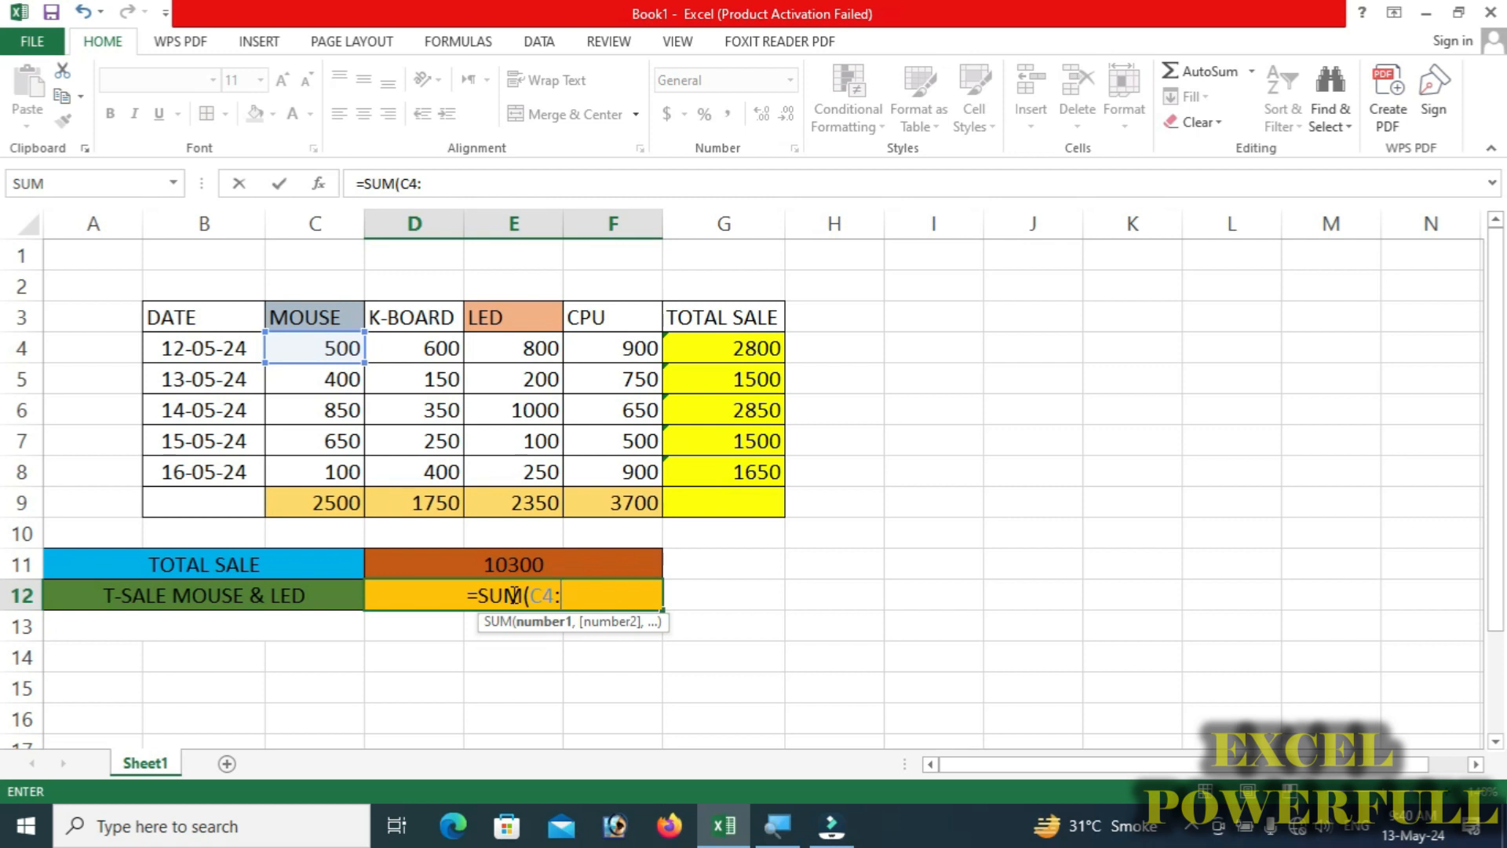
type("C")
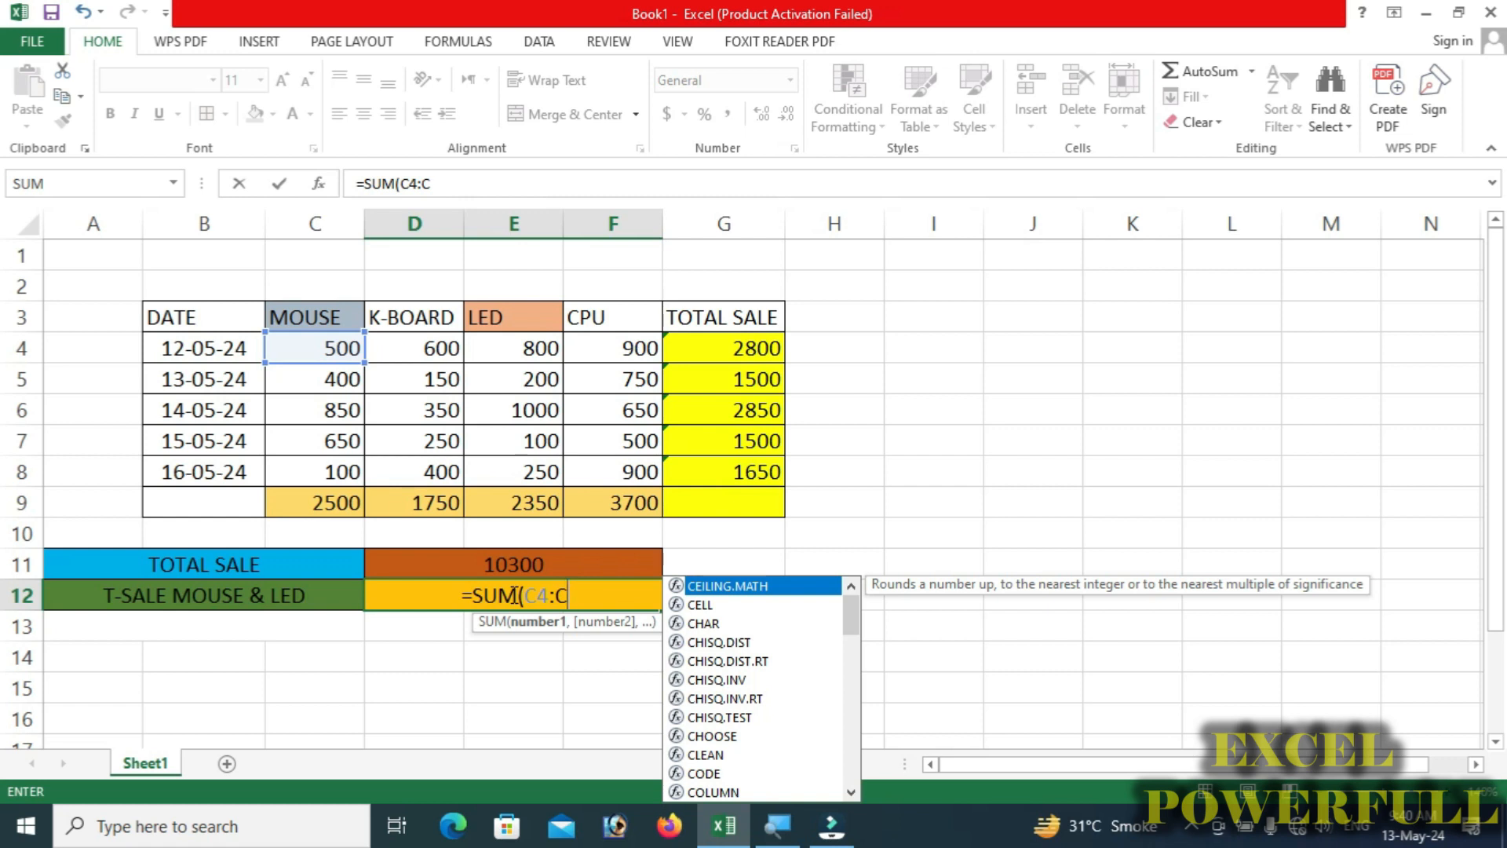
type("8")
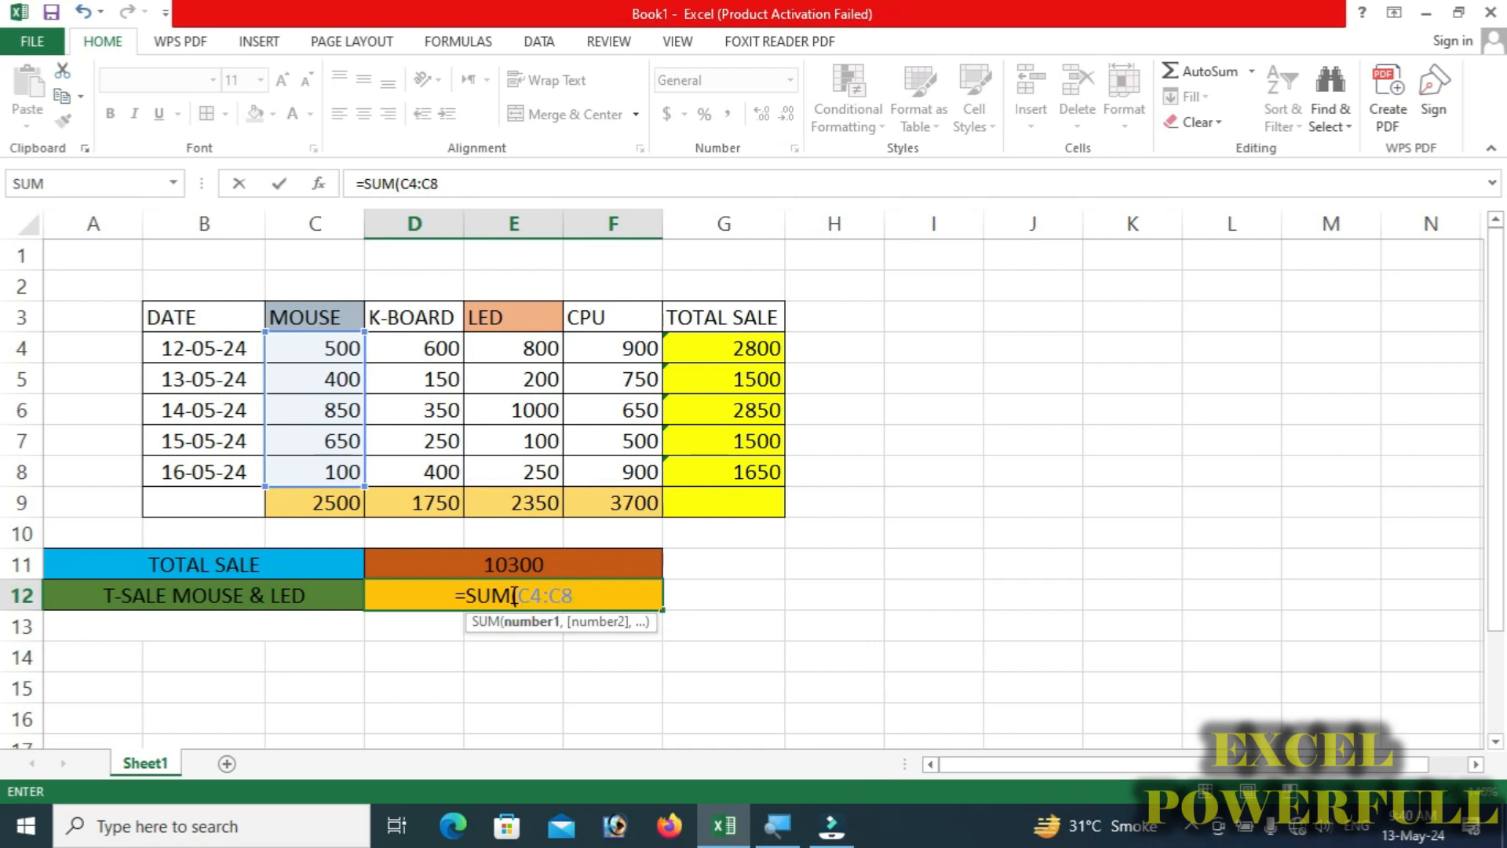
type(",")
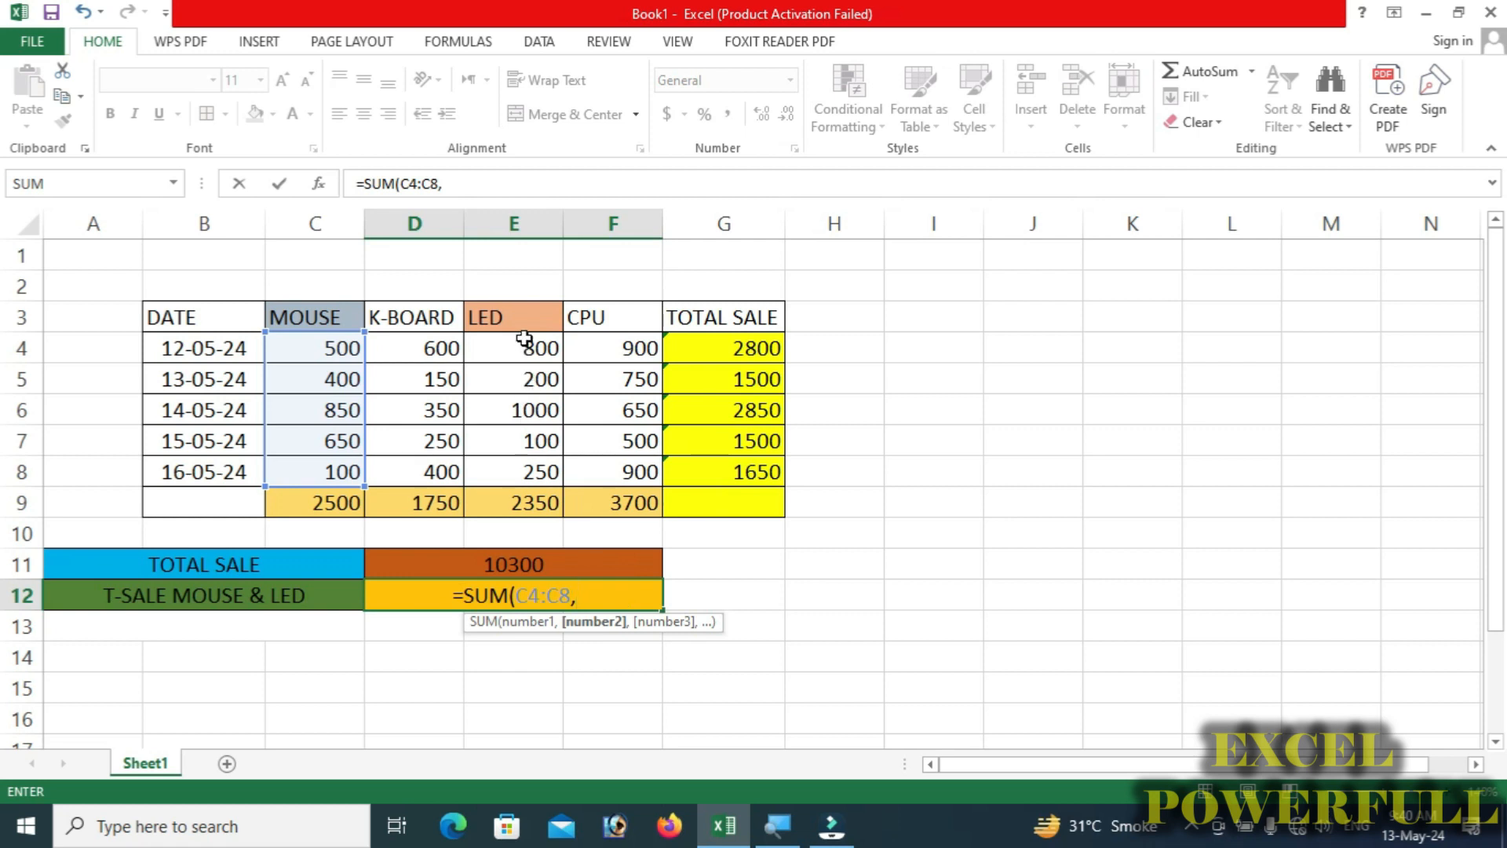
type("E")
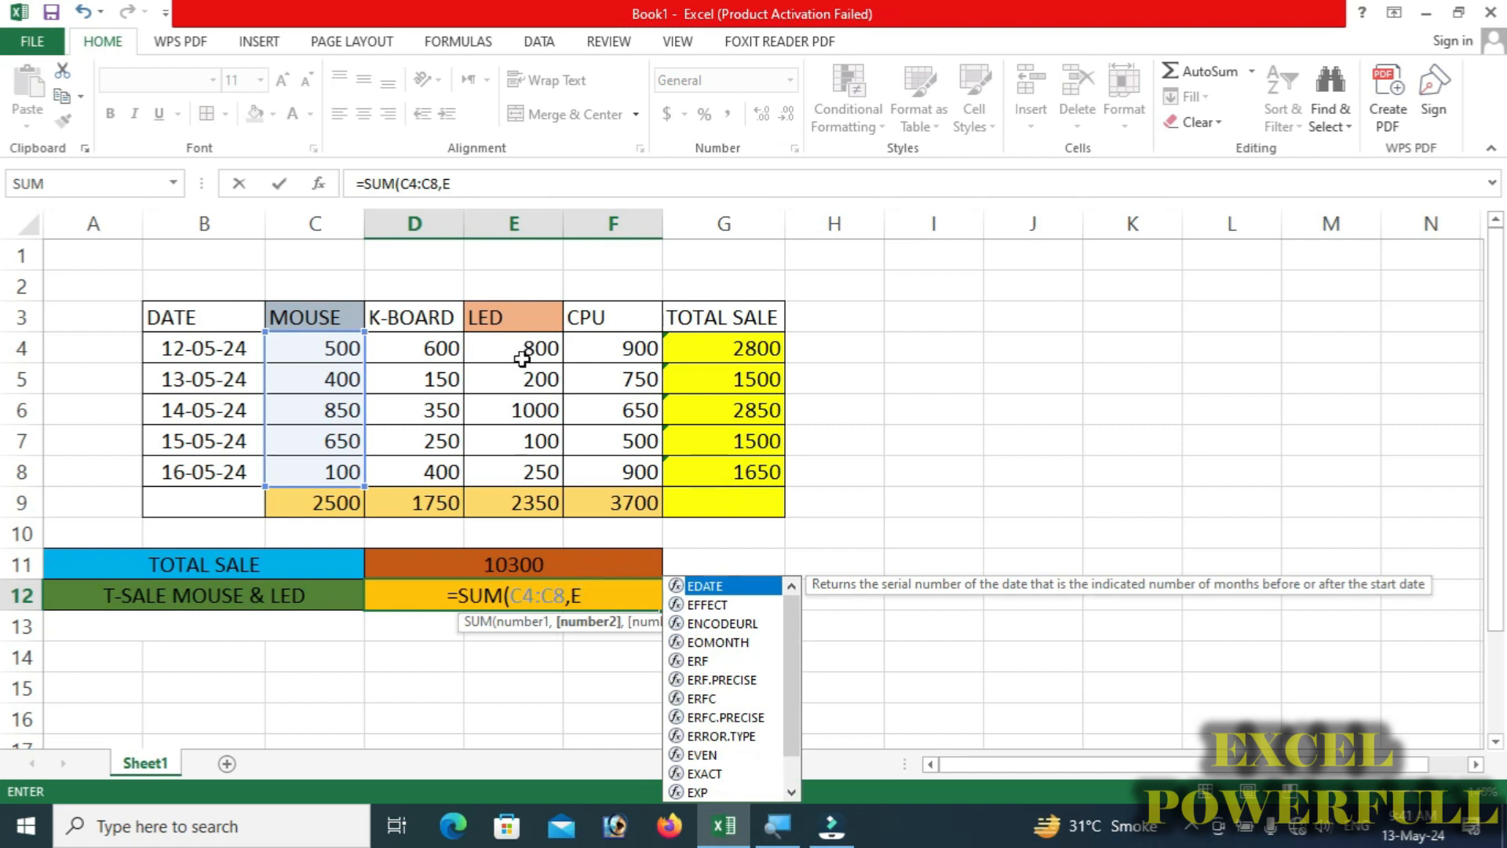
left_click(522, 359)
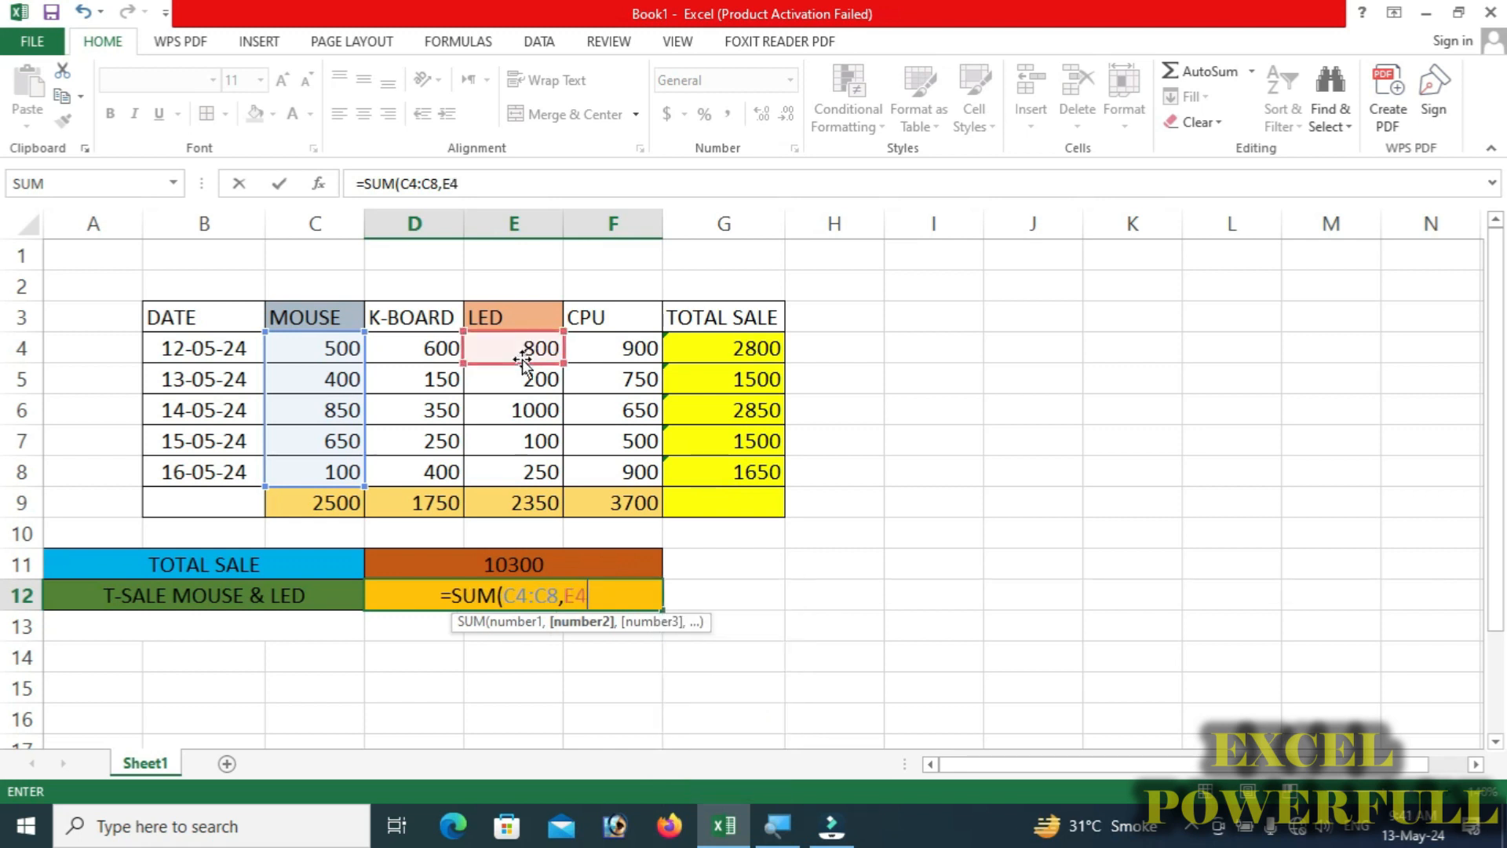
type(":")
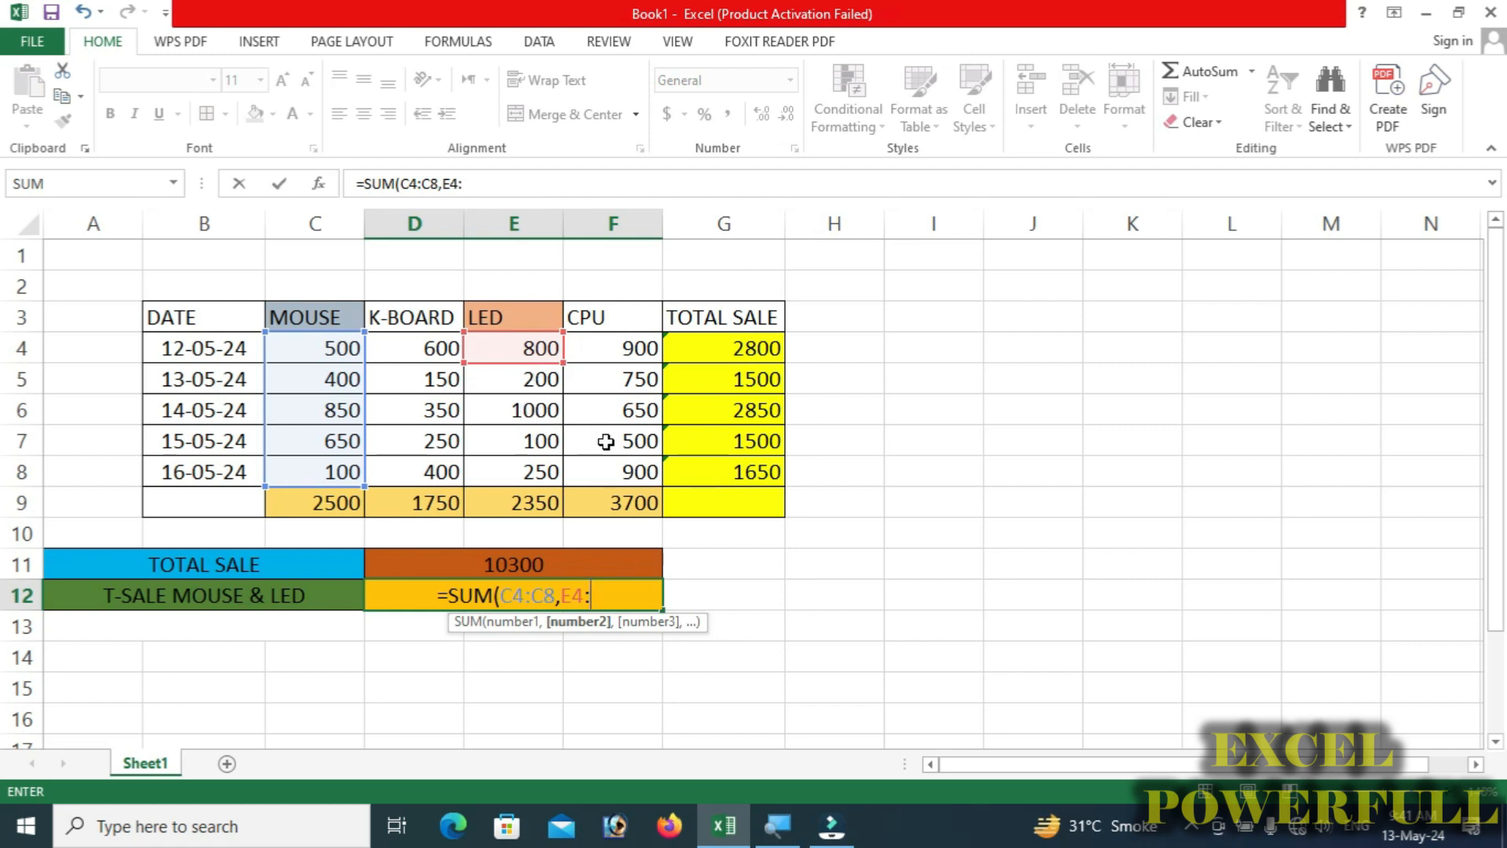
type("E")
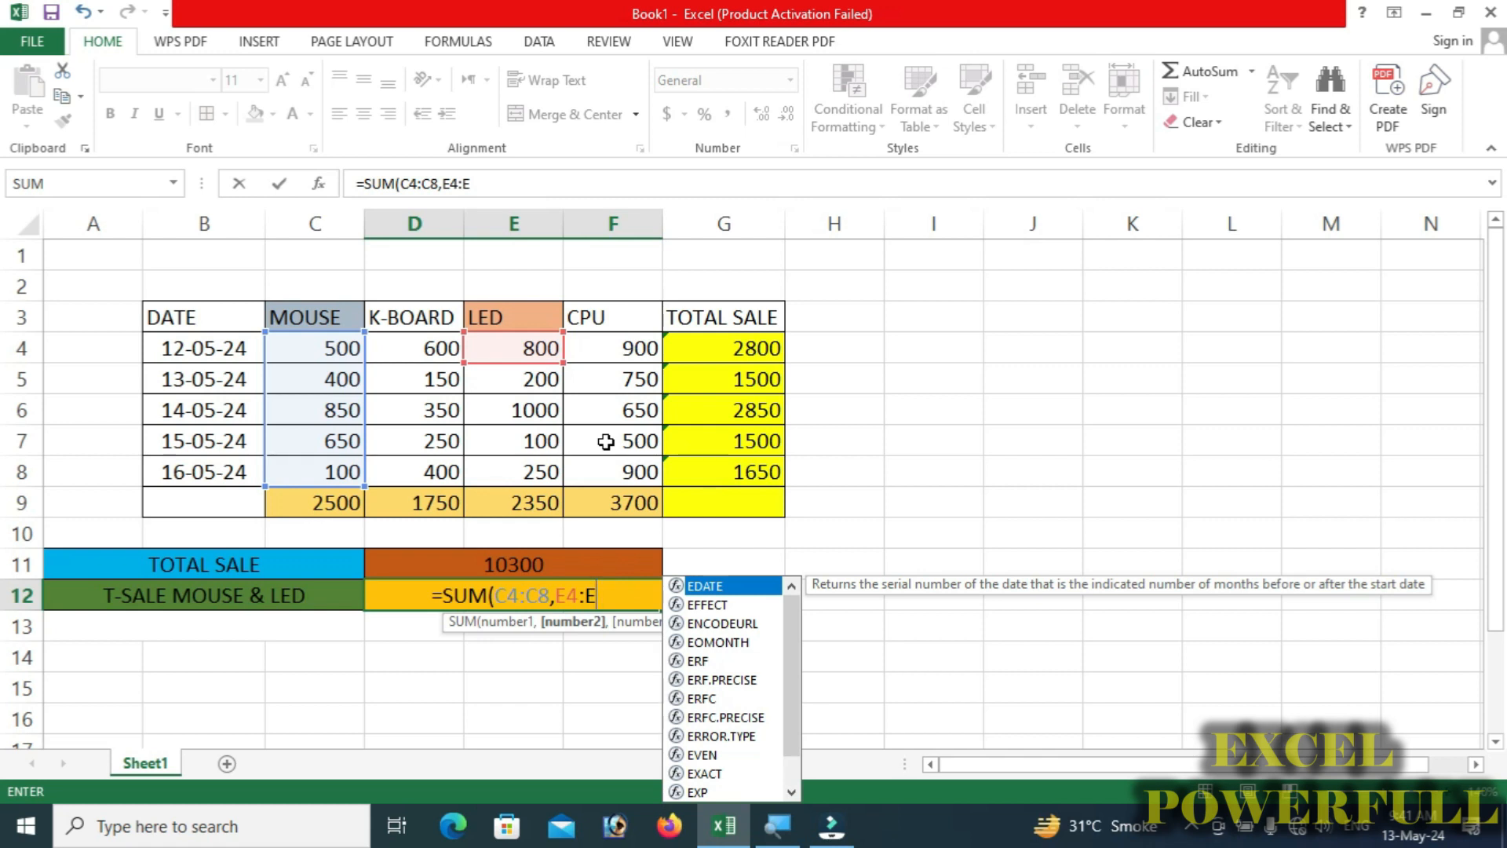
type("8")
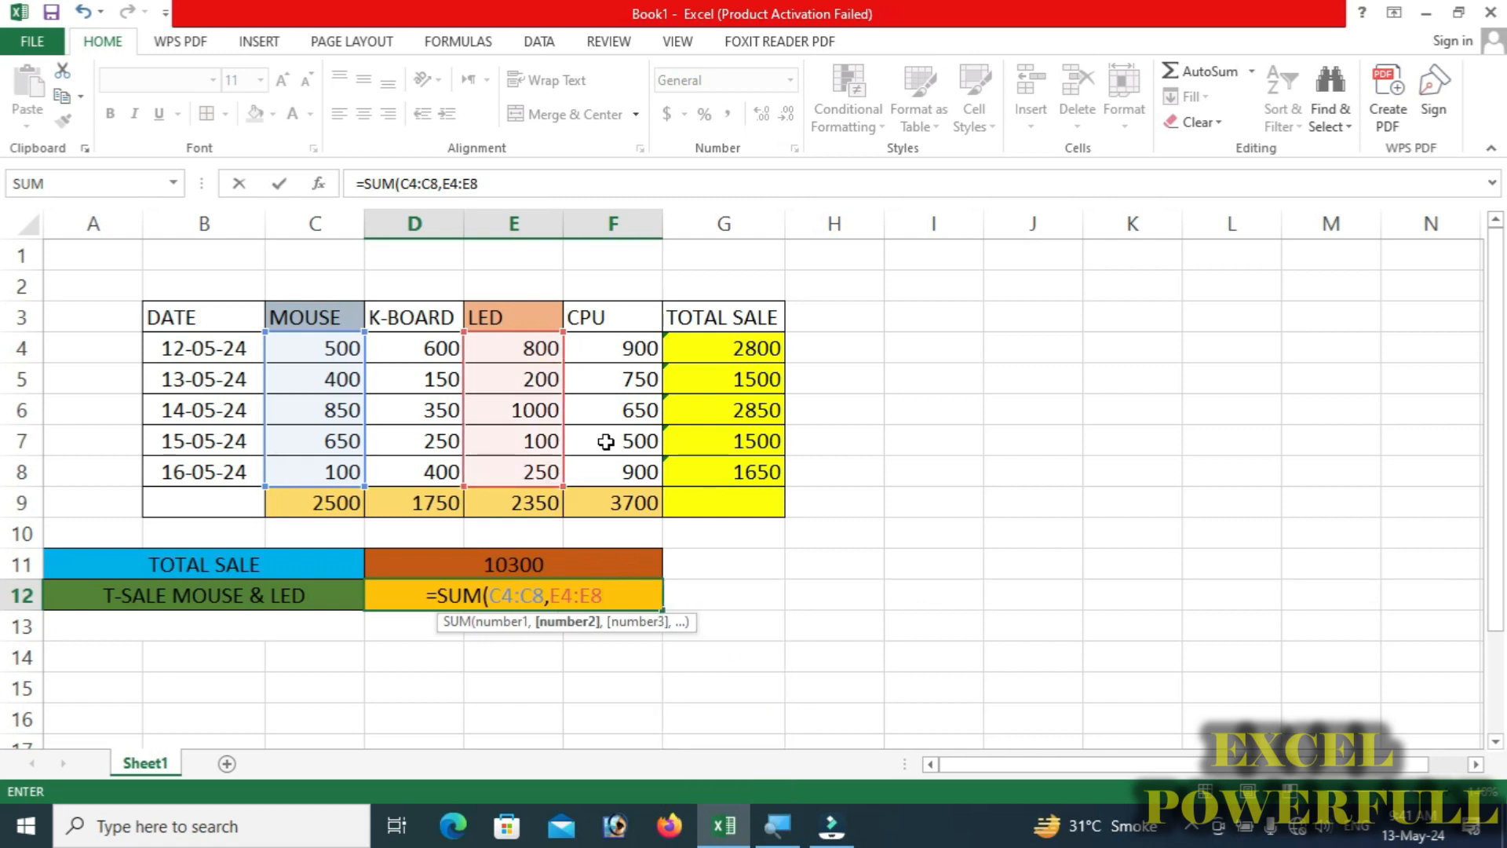
type(")")
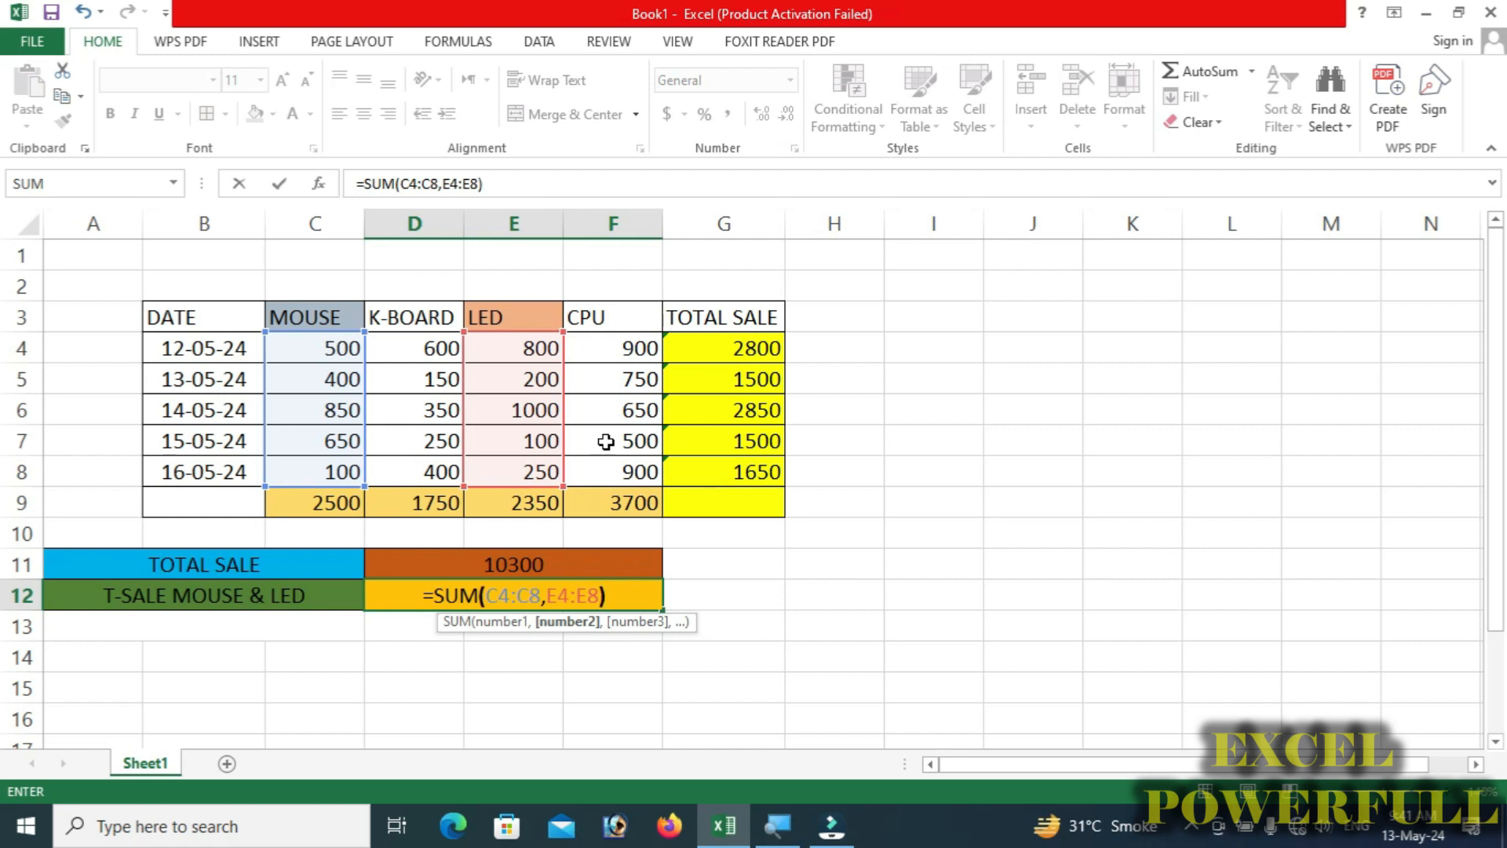
key("Return")
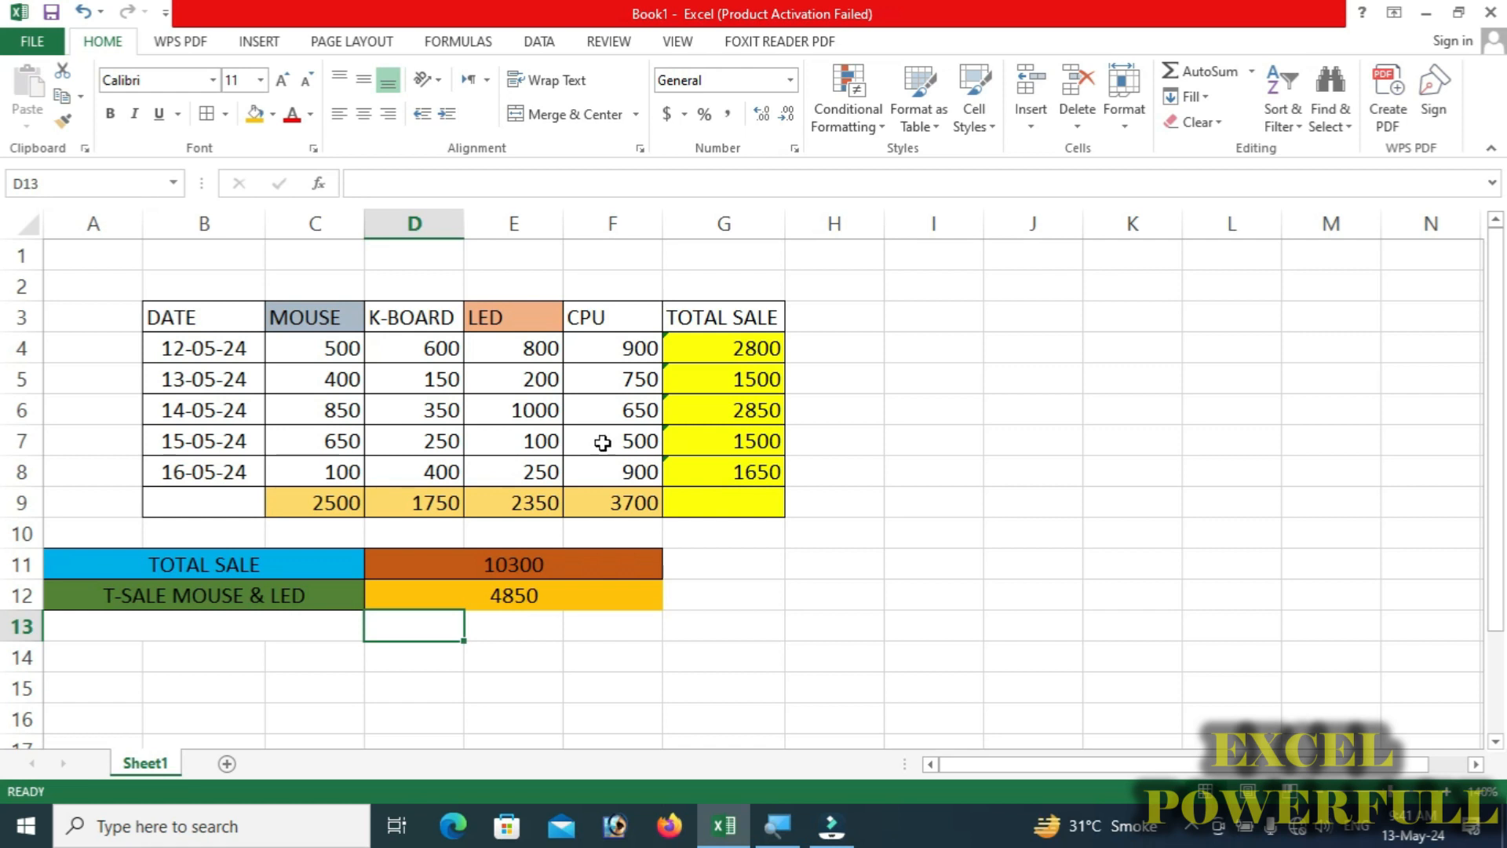
left_click(530, 606)
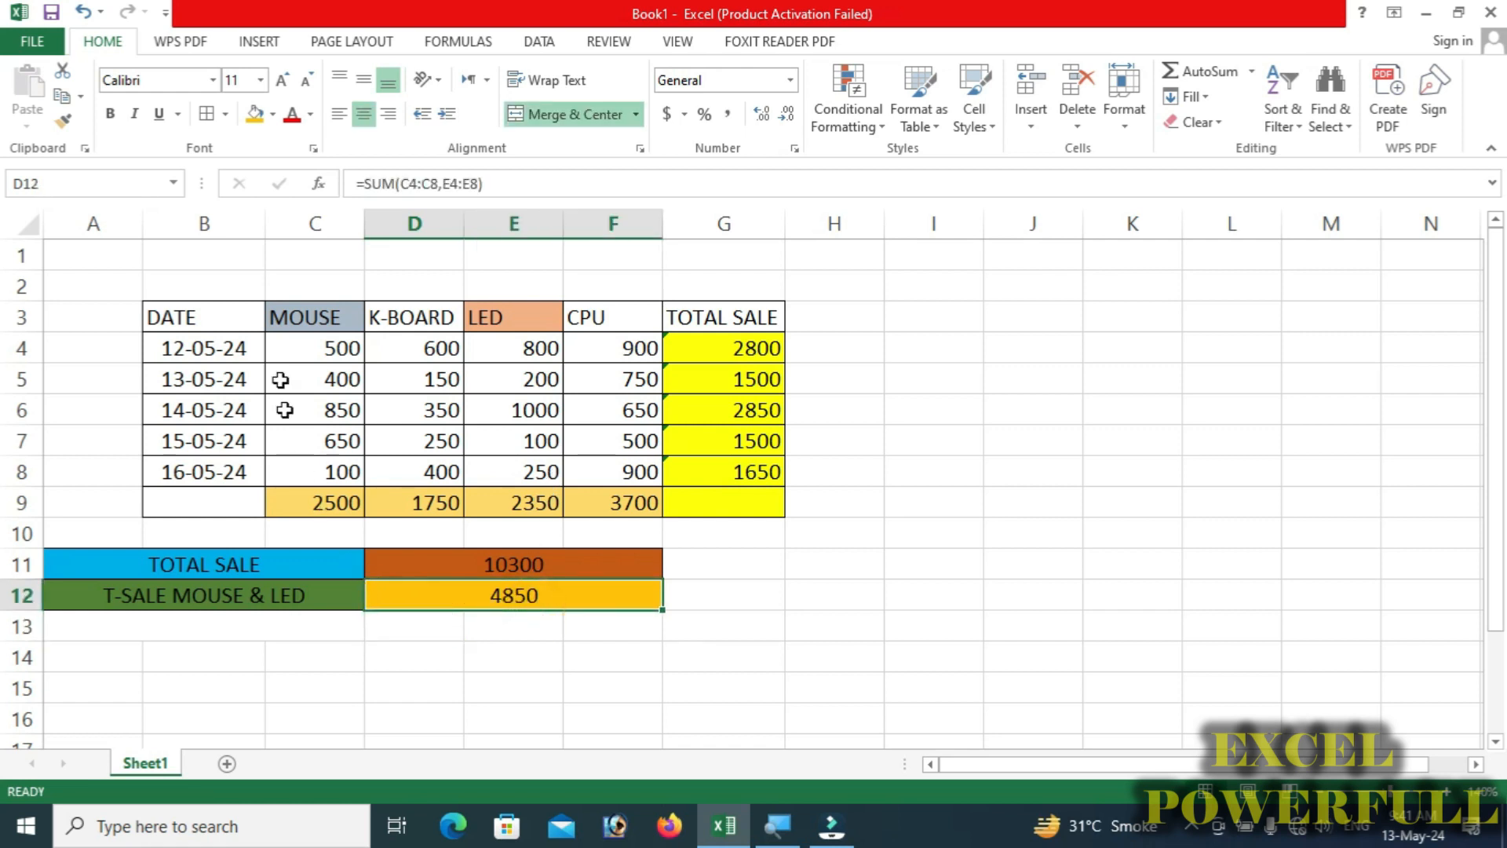
left_click(286, 325)
left_click(515, 323)
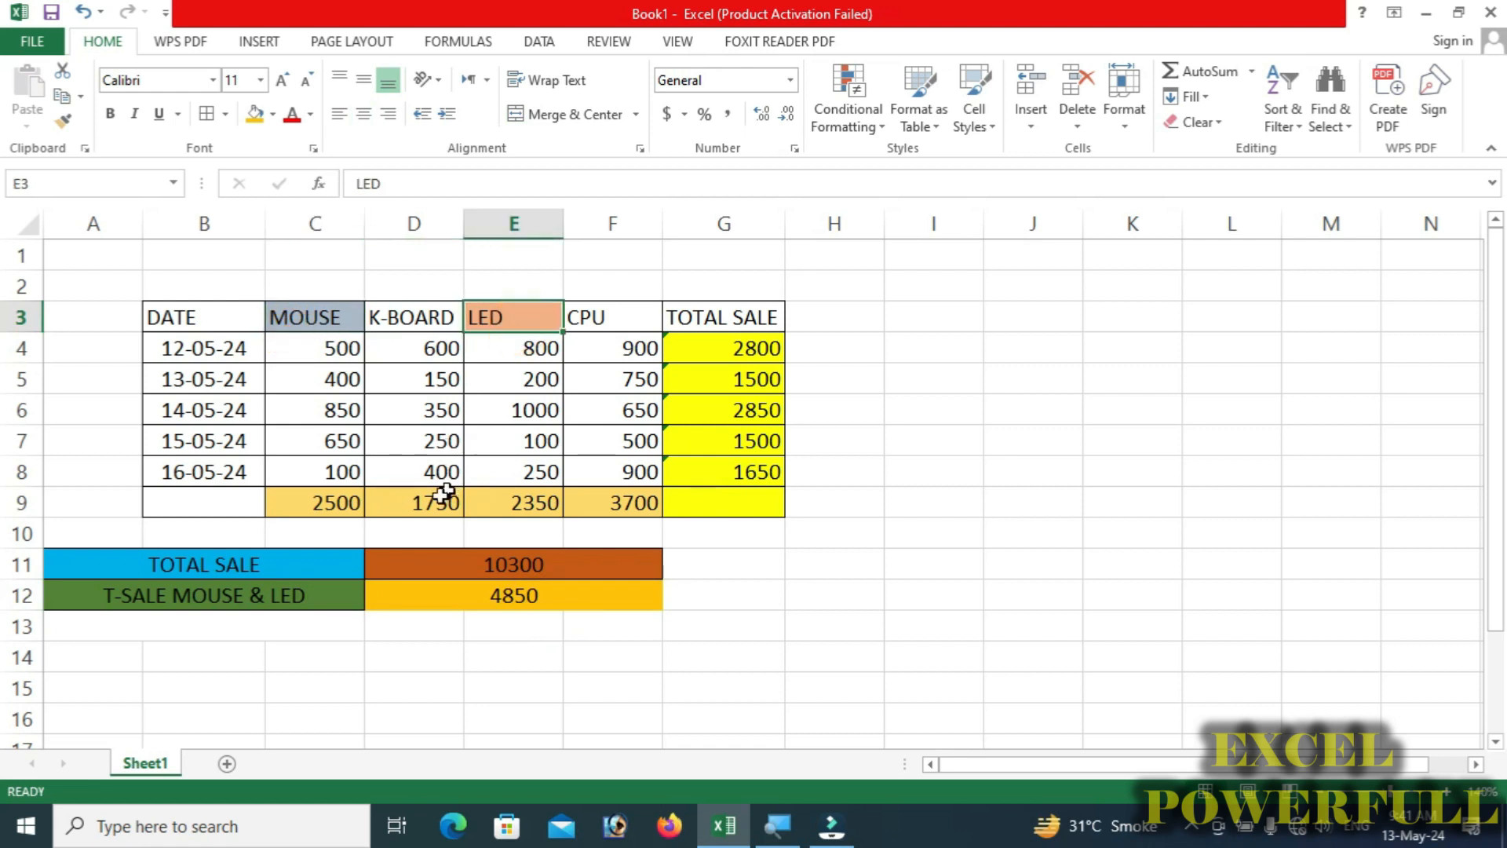
Fill the merged cell A13 below the T-SALE MOUSE & LED label with purple.
left_click(209, 632)
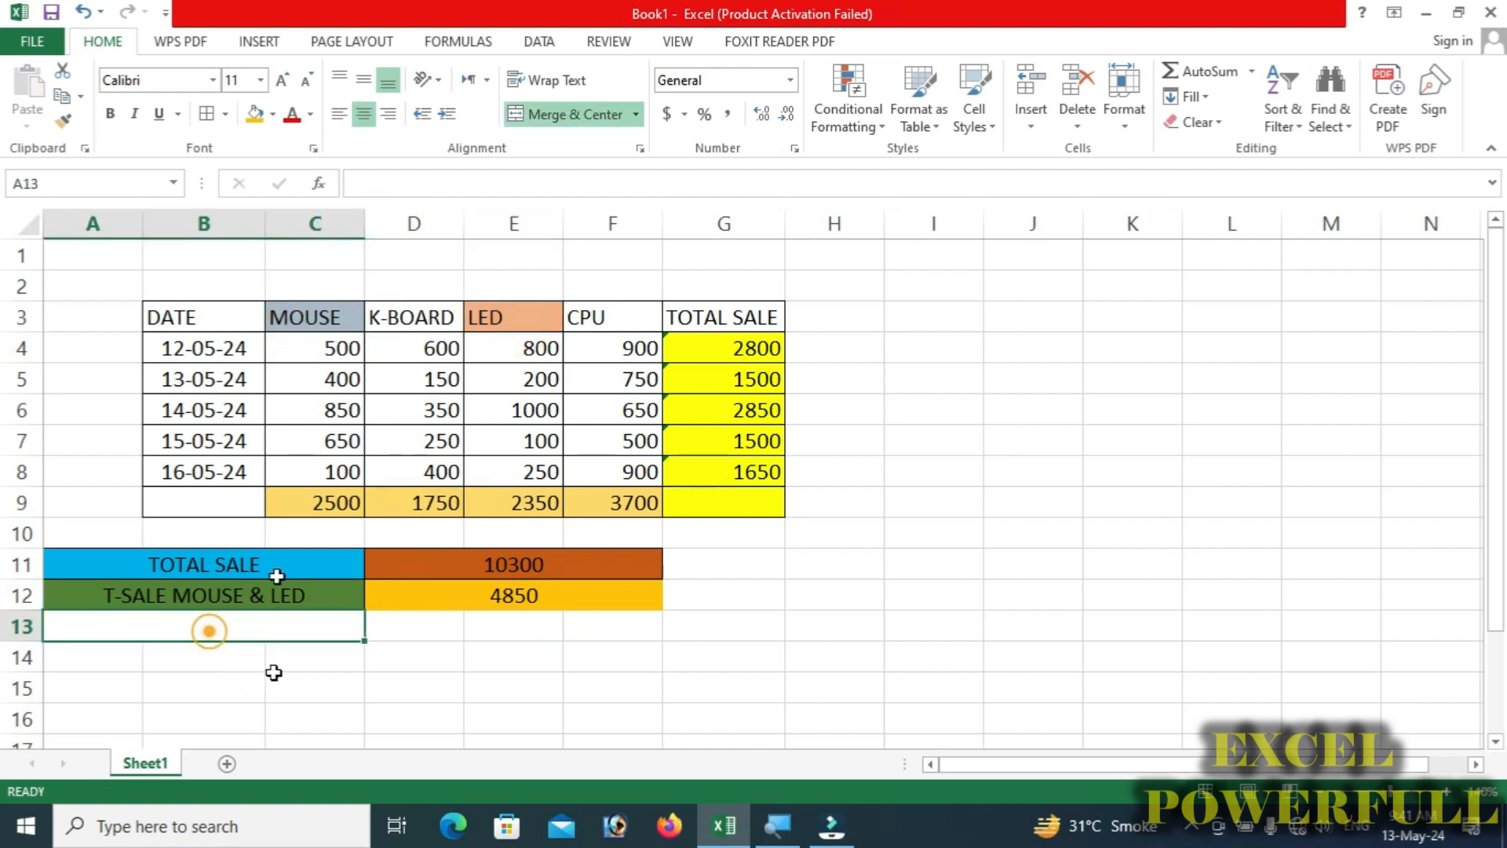
left_click(272, 114)
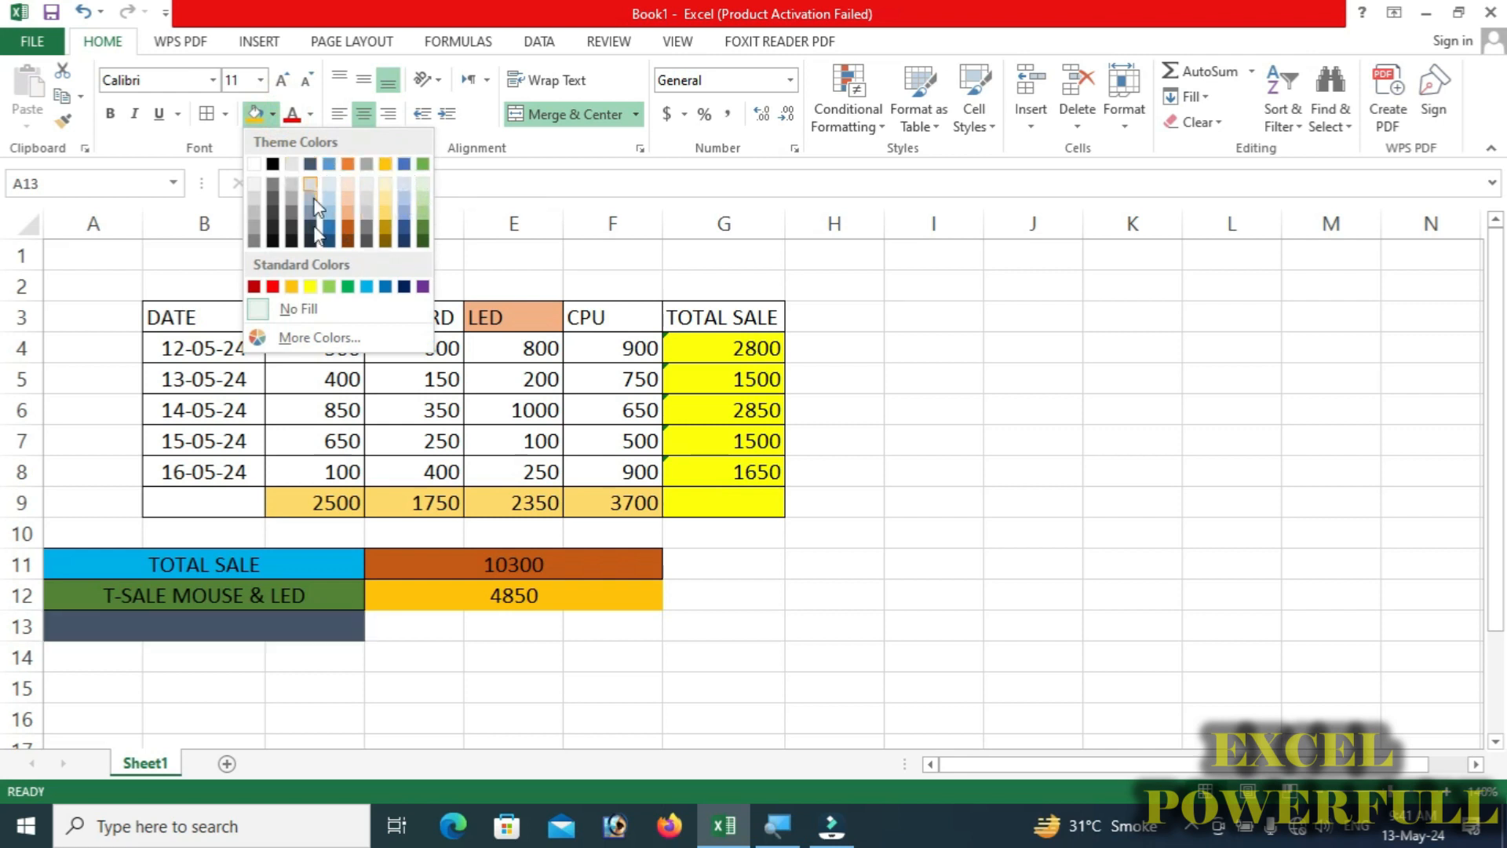
left_click(331, 287)
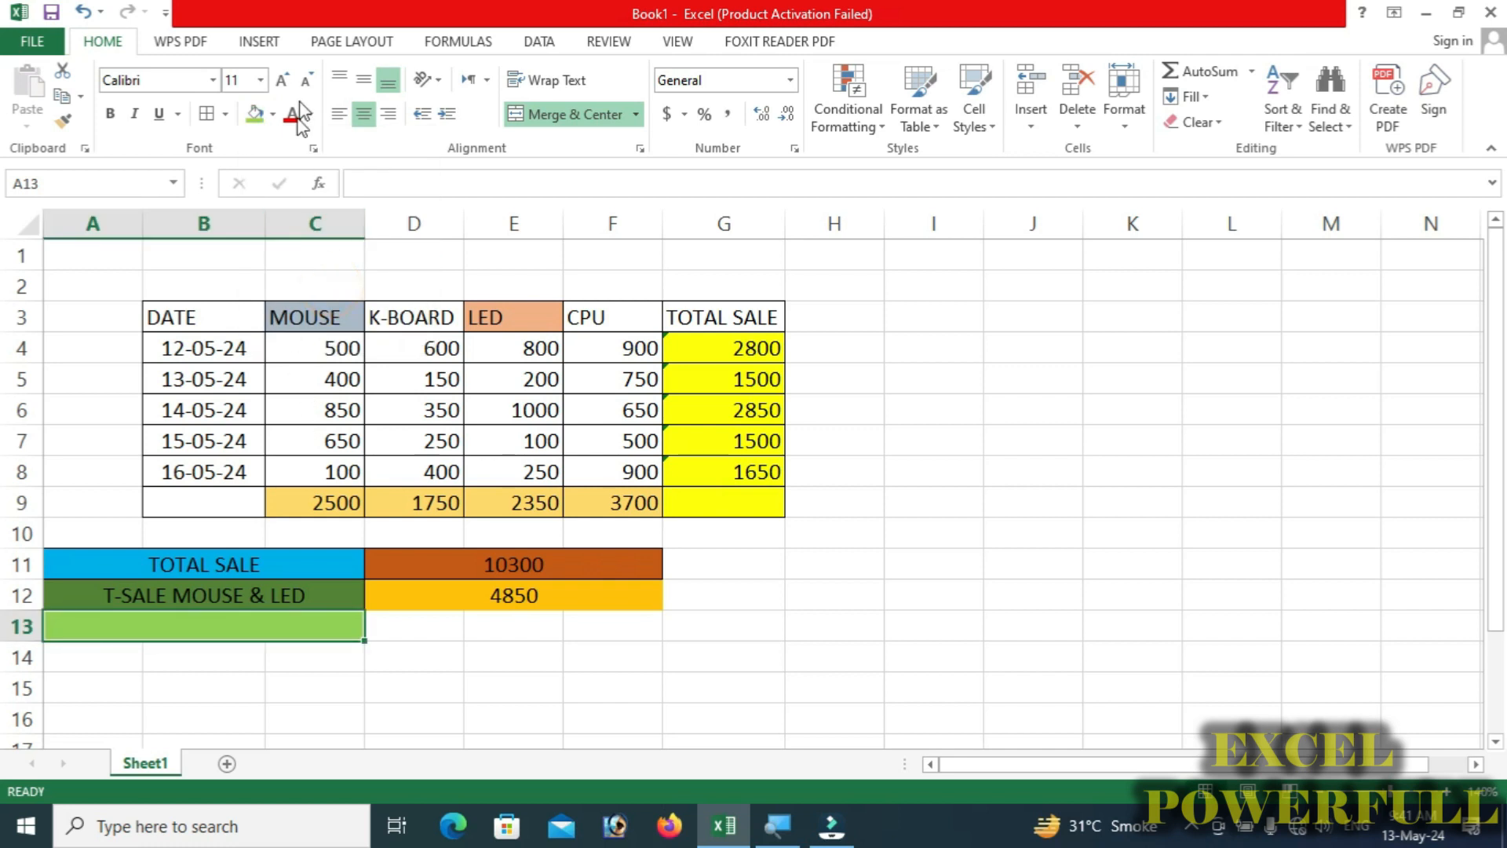
left_click(274, 114)
left_click(422, 271)
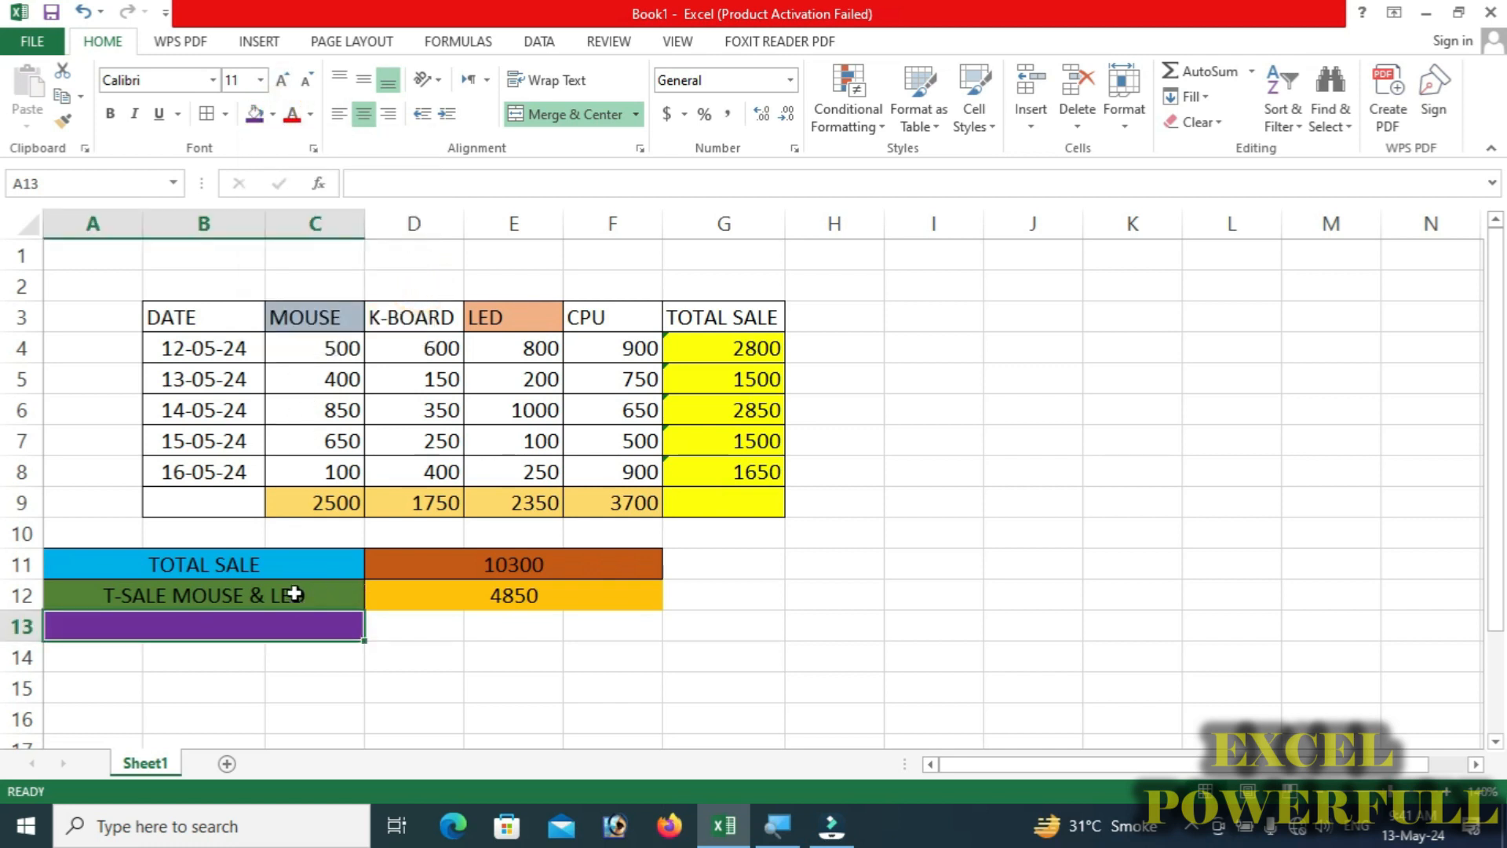
Fill the K-BOARD header cell D3 with light green.
left_click(424, 322)
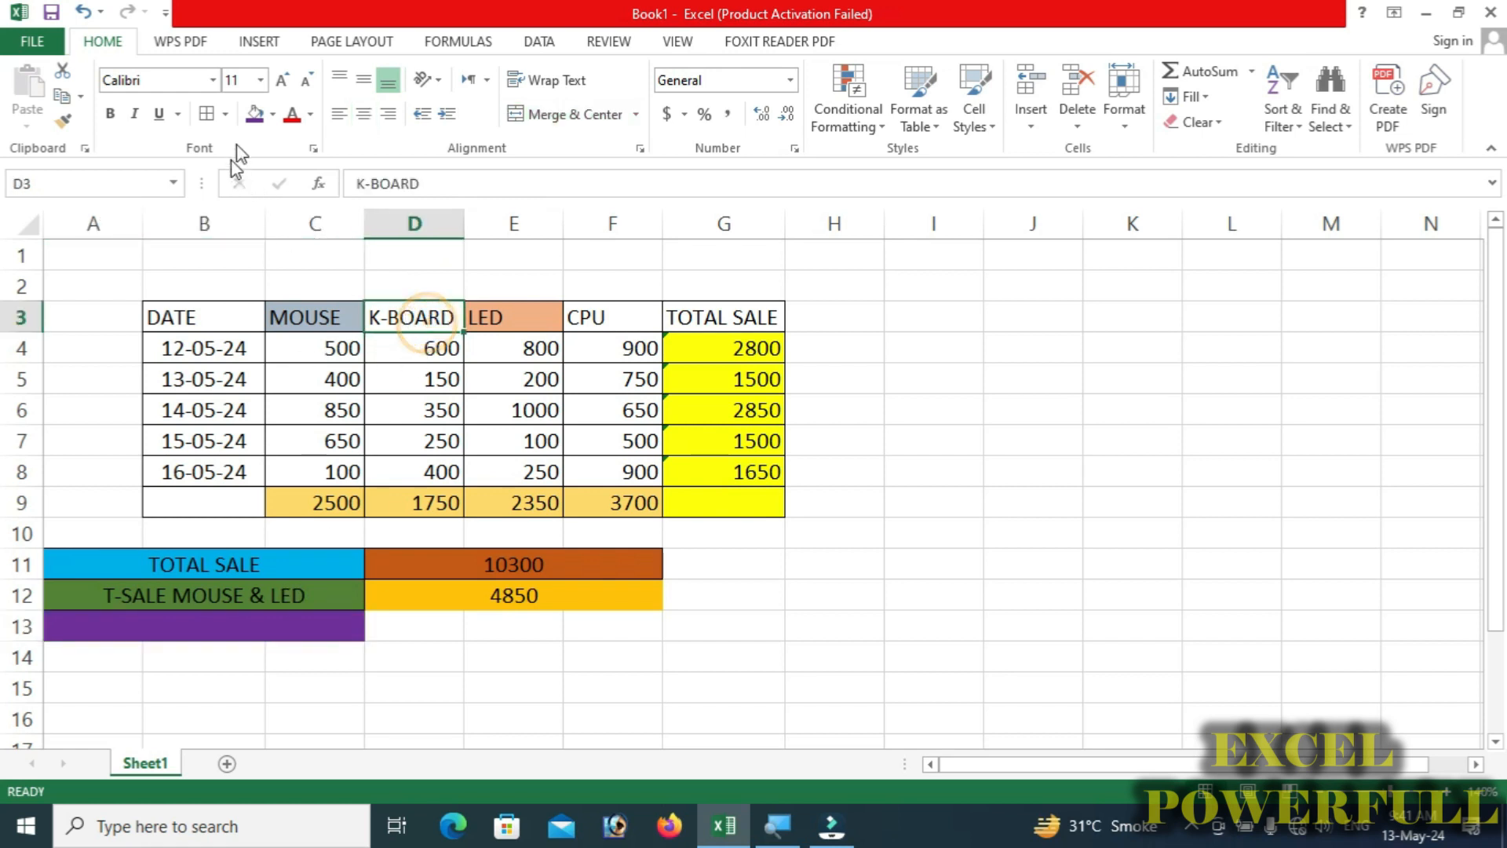
left_click(273, 114)
left_click(314, 202)
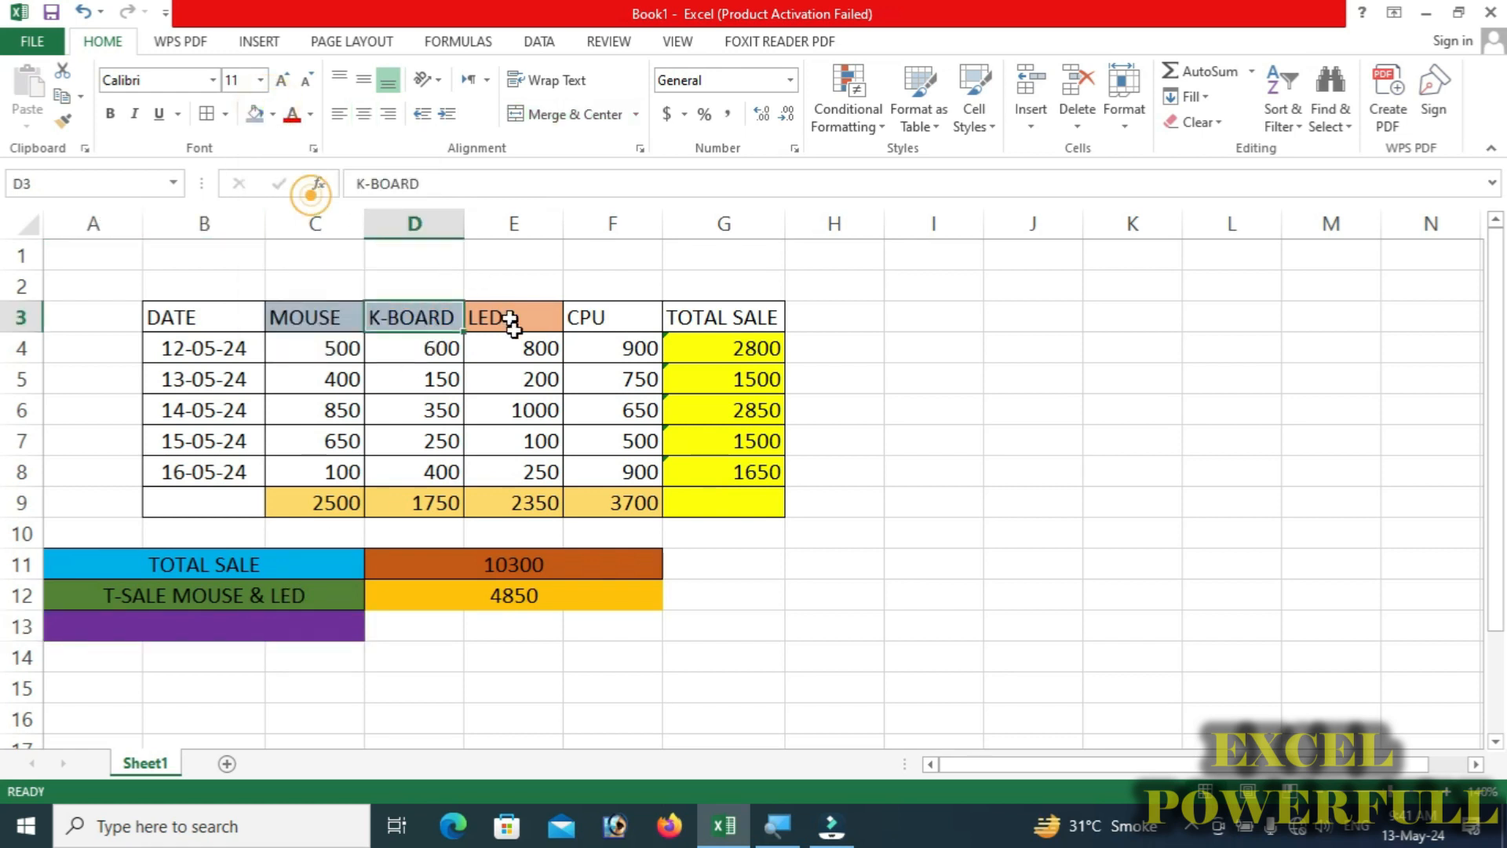
left_click(273, 115)
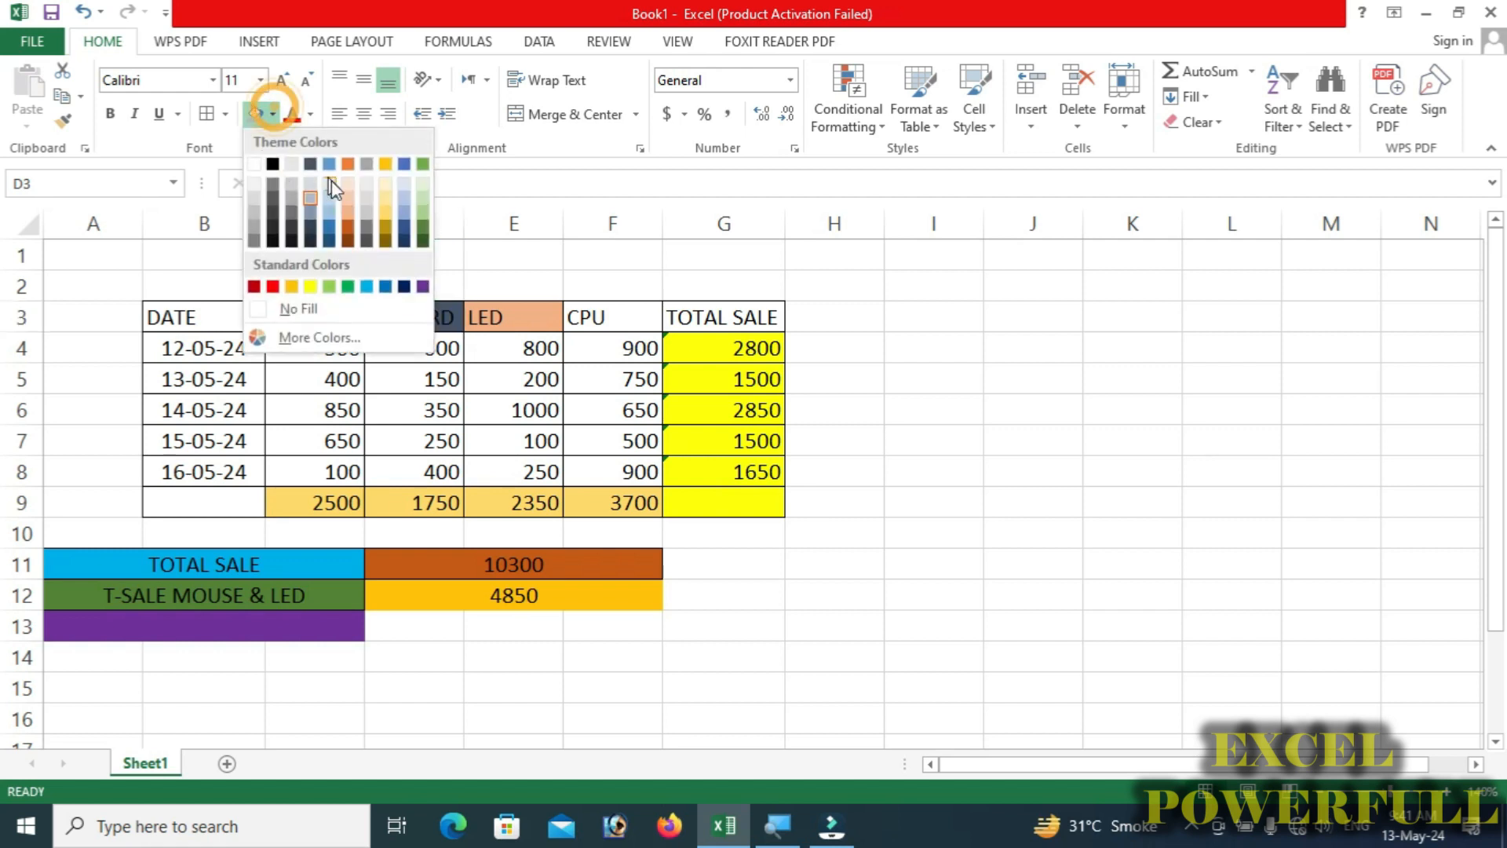
left_click(427, 306)
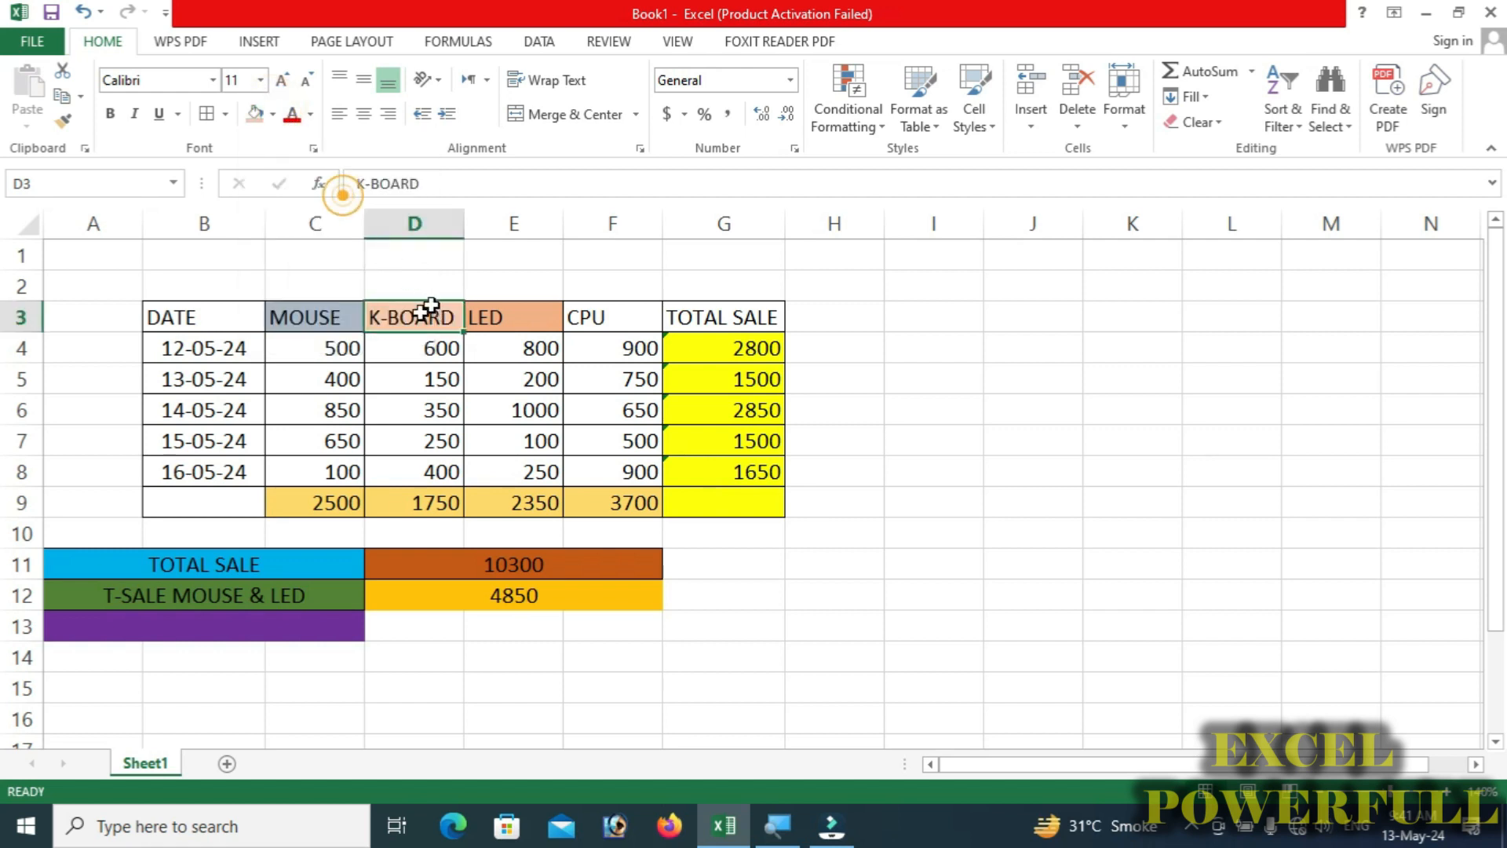
left_click(273, 115)
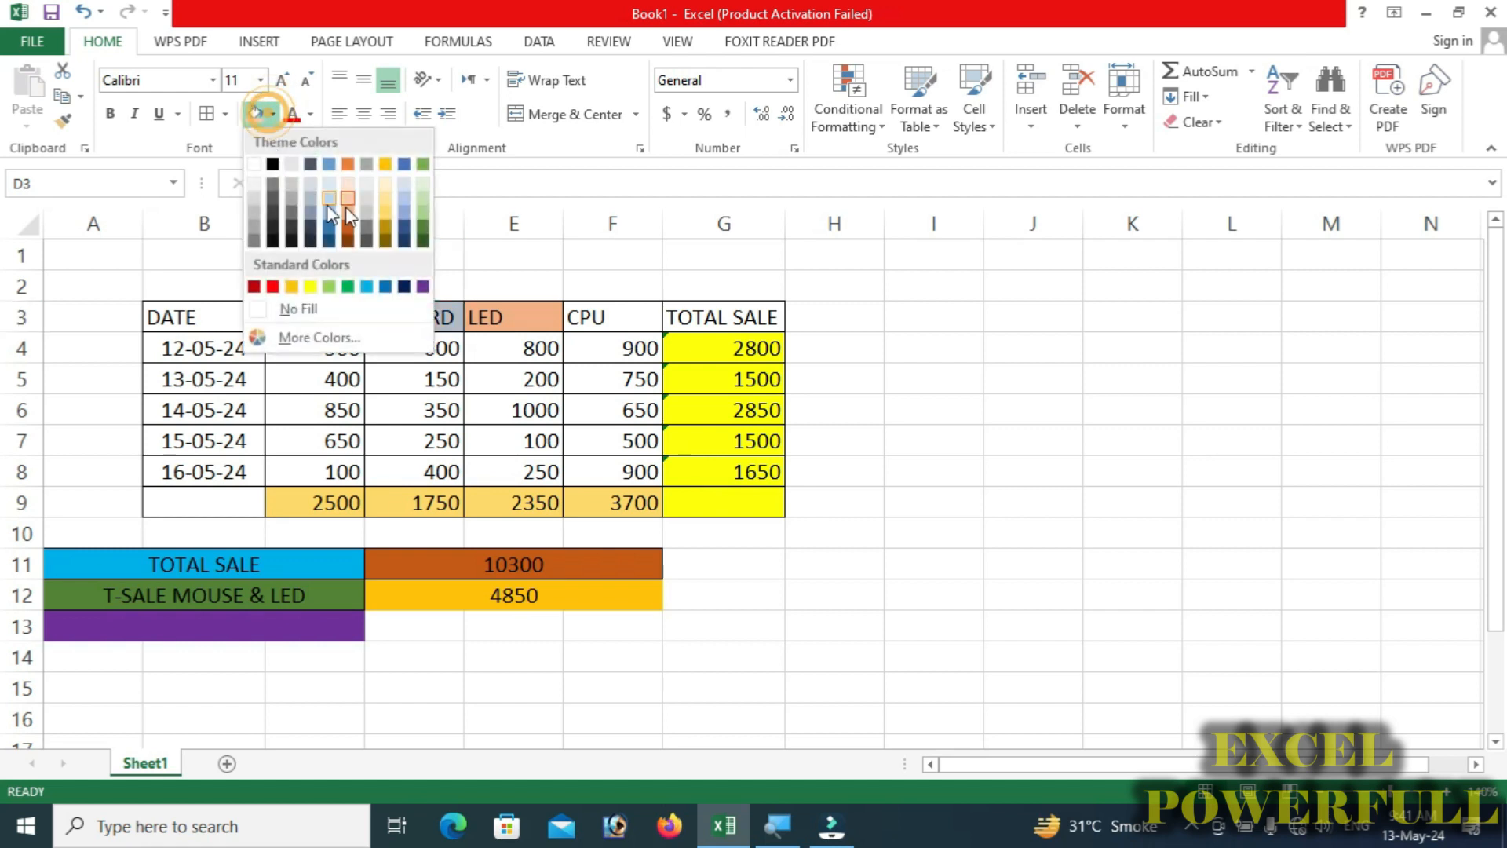
left_click(427, 201)
Fill the CPU header cell F3 with the standard orange color and select the purple merged cell A13.
left_click(608, 318)
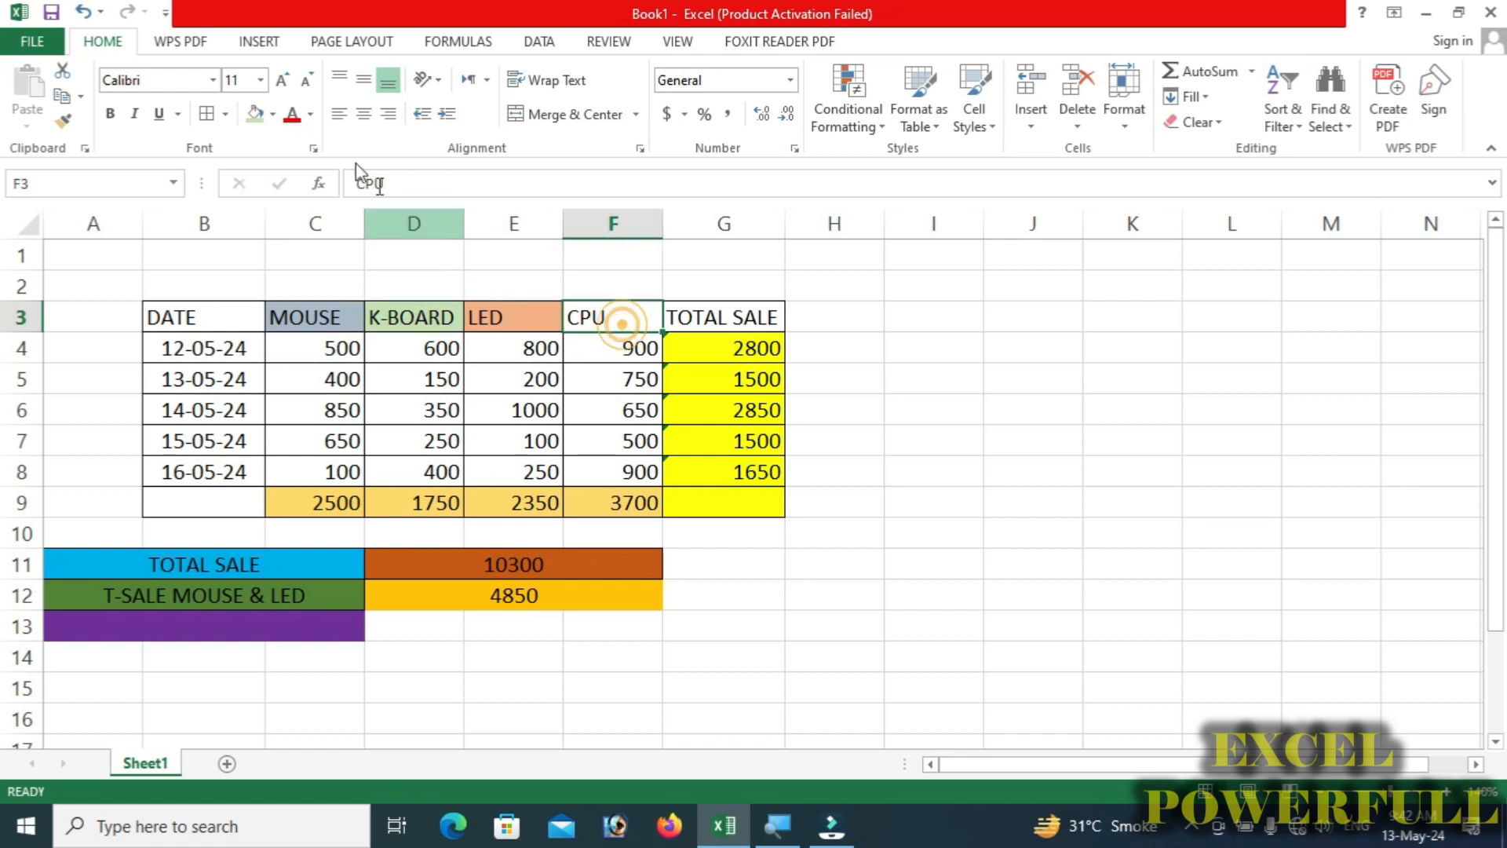
left_click(274, 115)
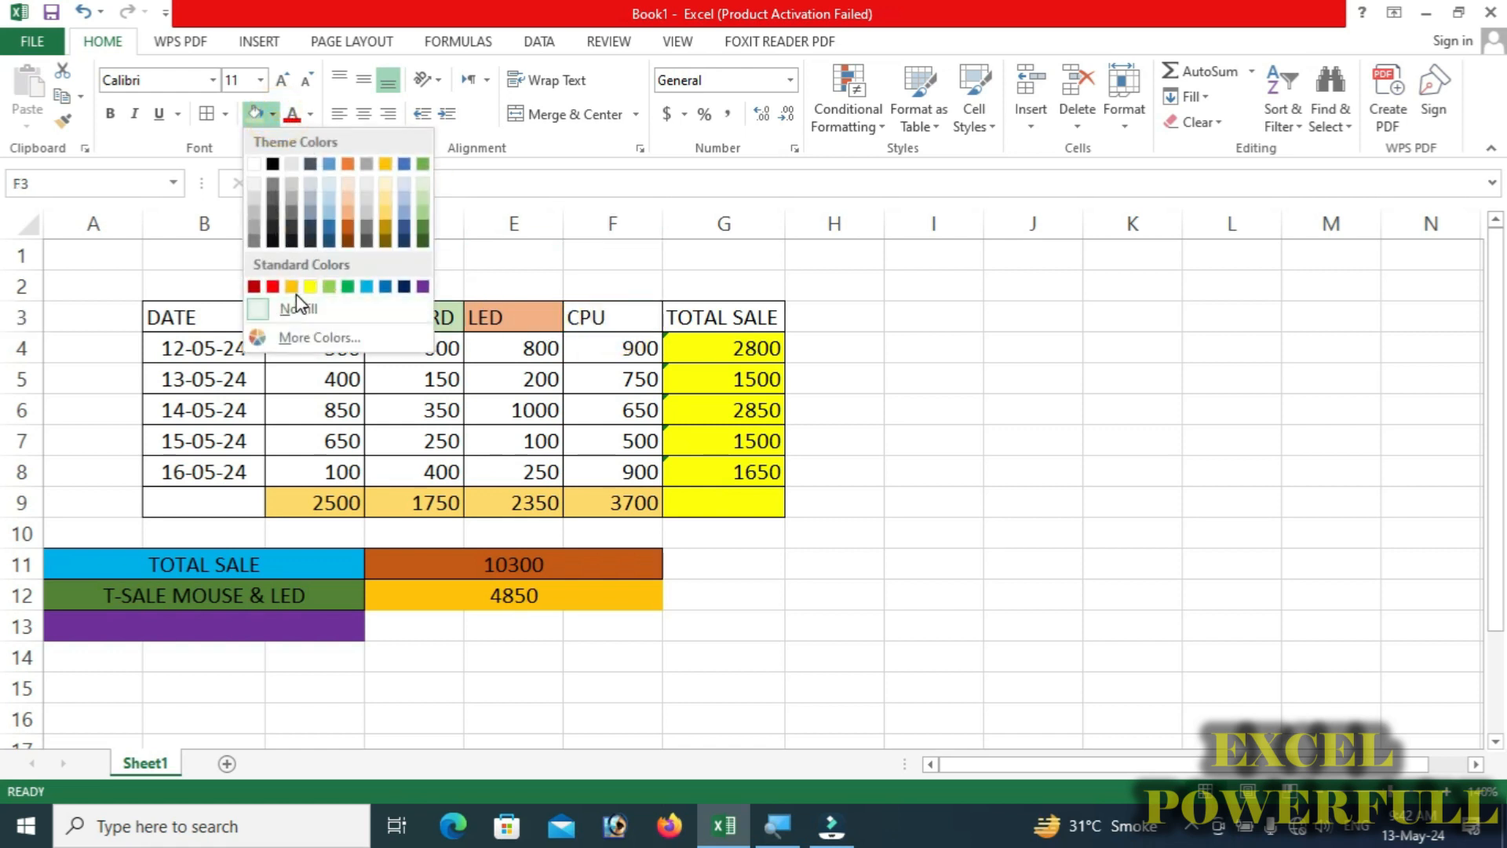
left_click(292, 287)
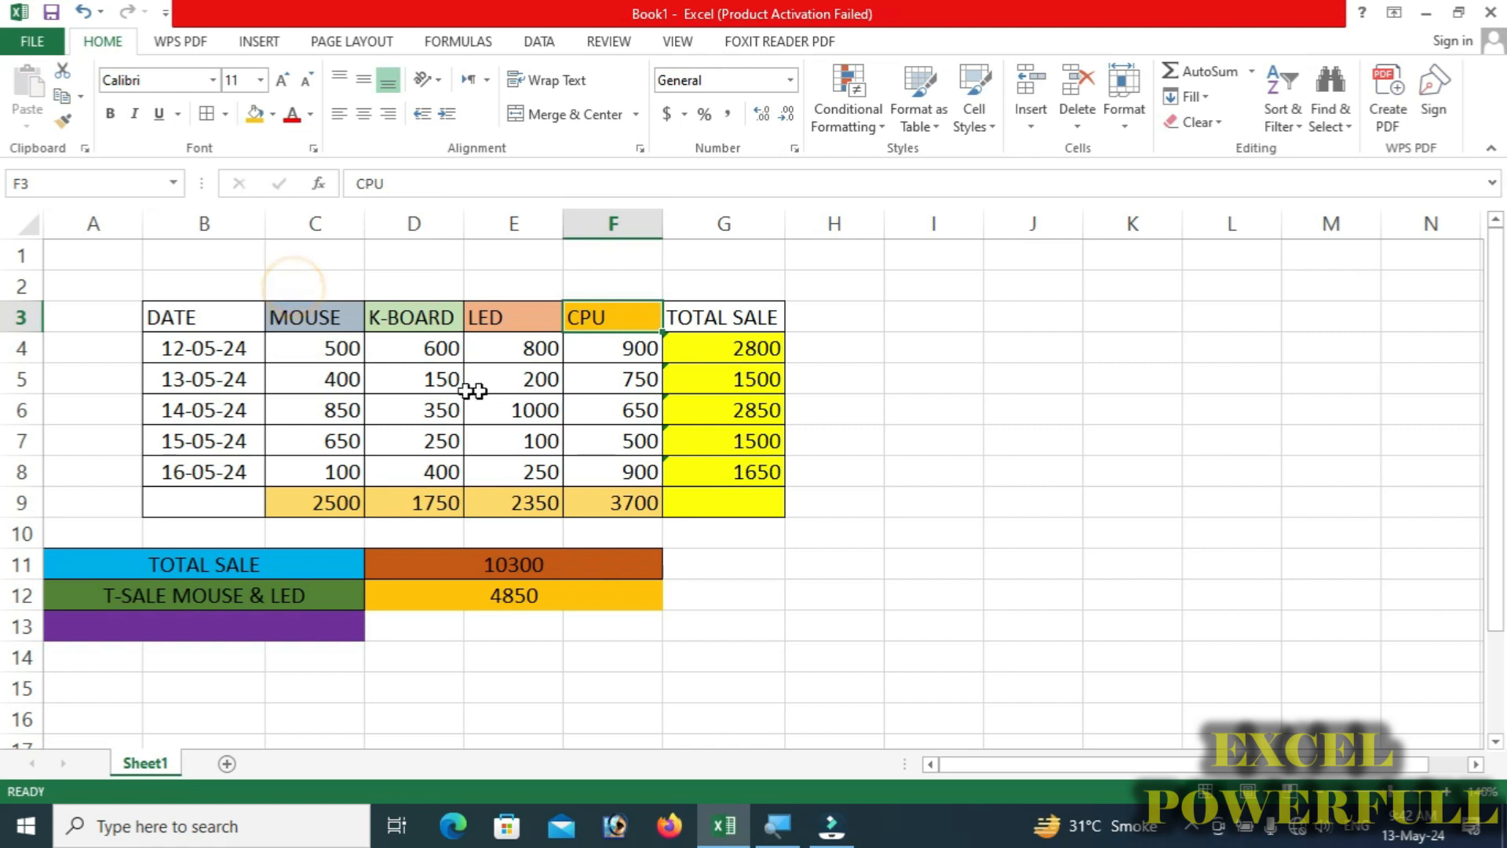
left_click(416, 327)
left_click(615, 326)
left_click(202, 626)
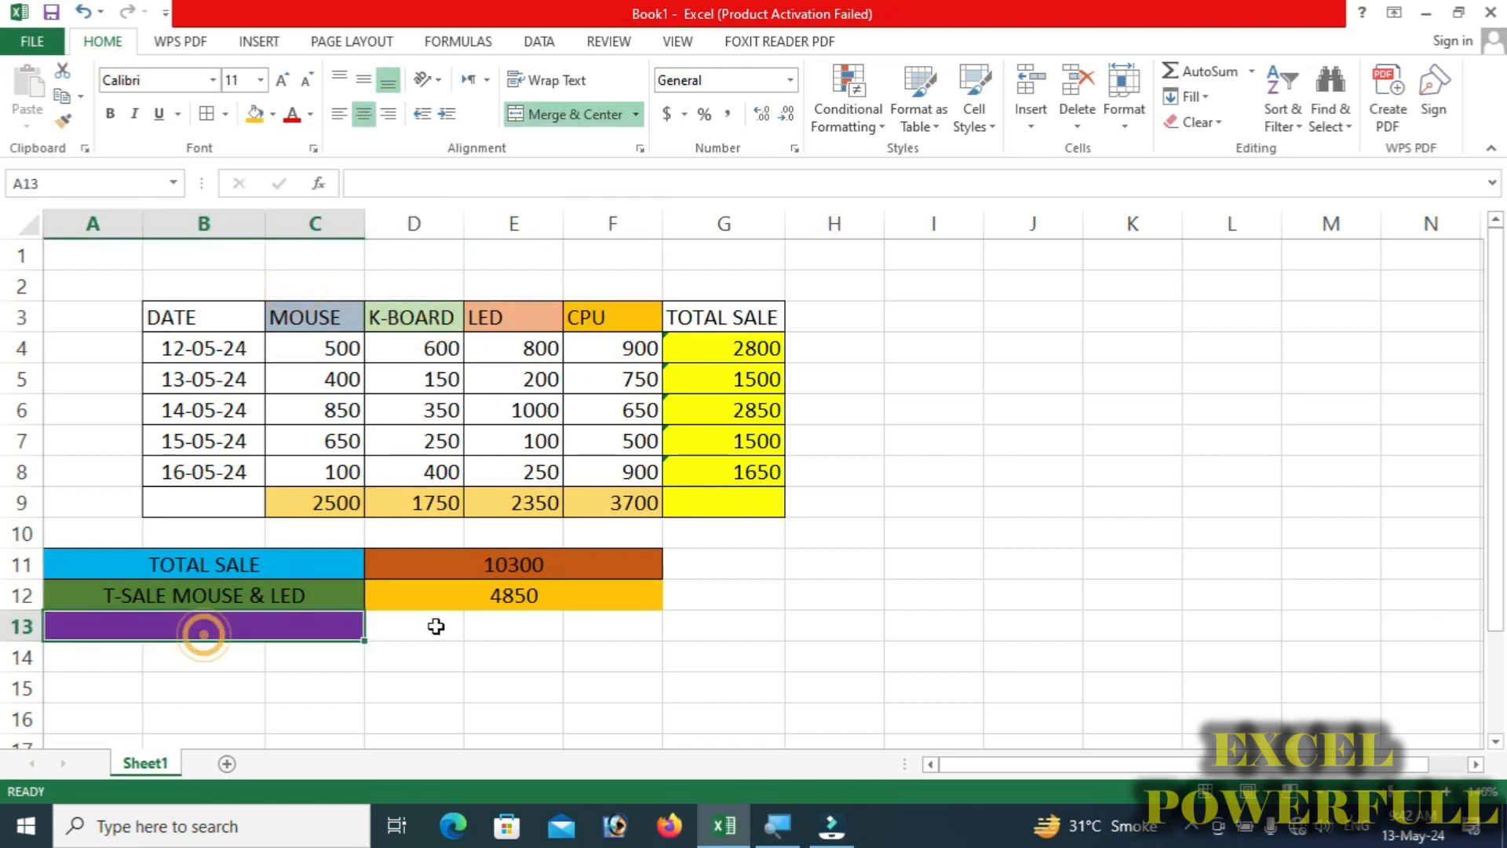
Enter the label T-SALE K-BOARD & CPU in the purple merged cell A13.
left_click(436, 625)
type("T")
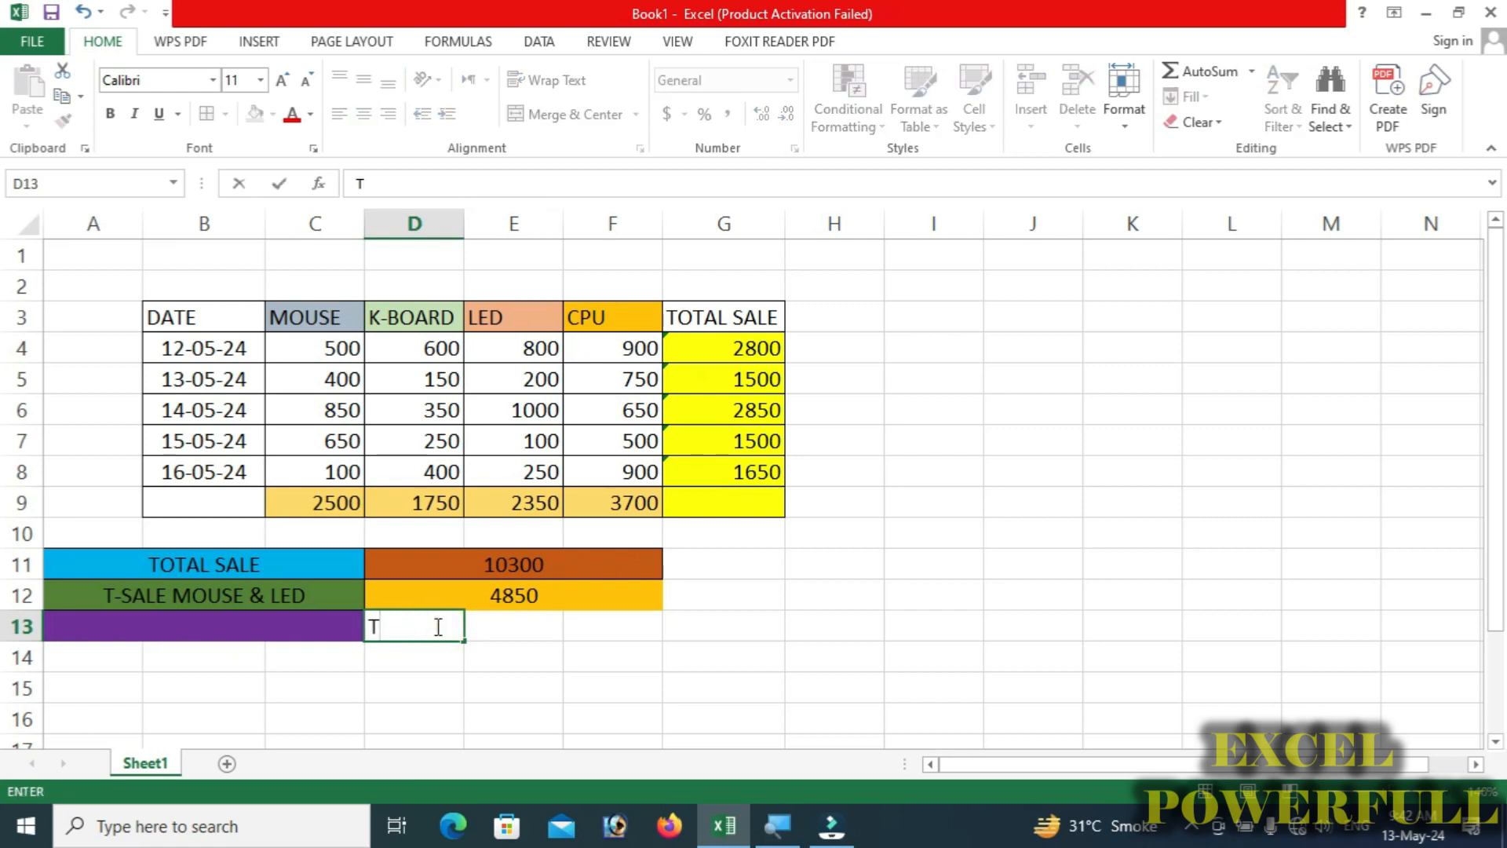
key("Left")
type("T")
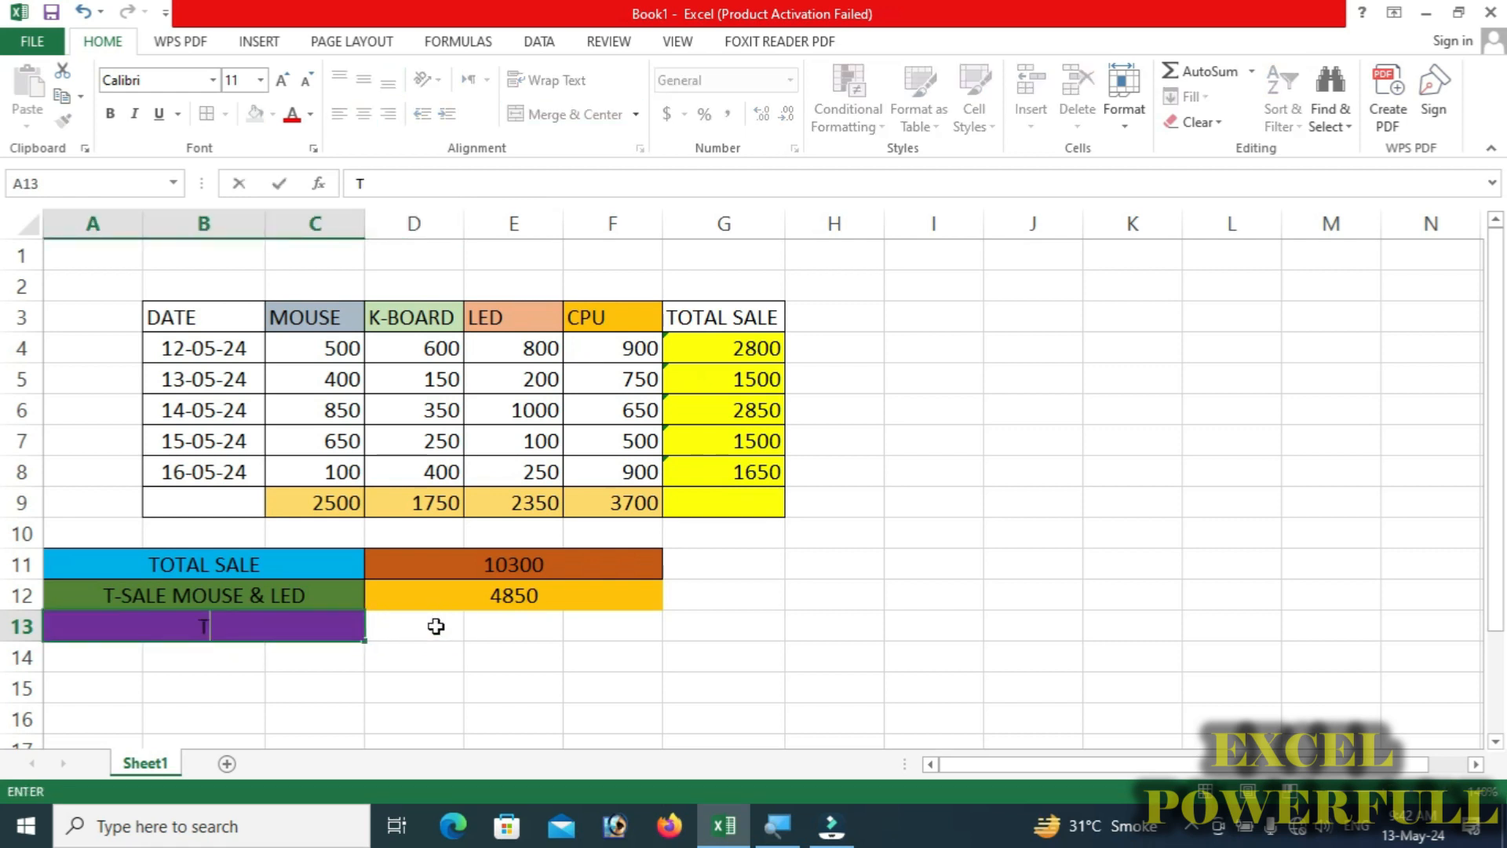
type("-SALE")
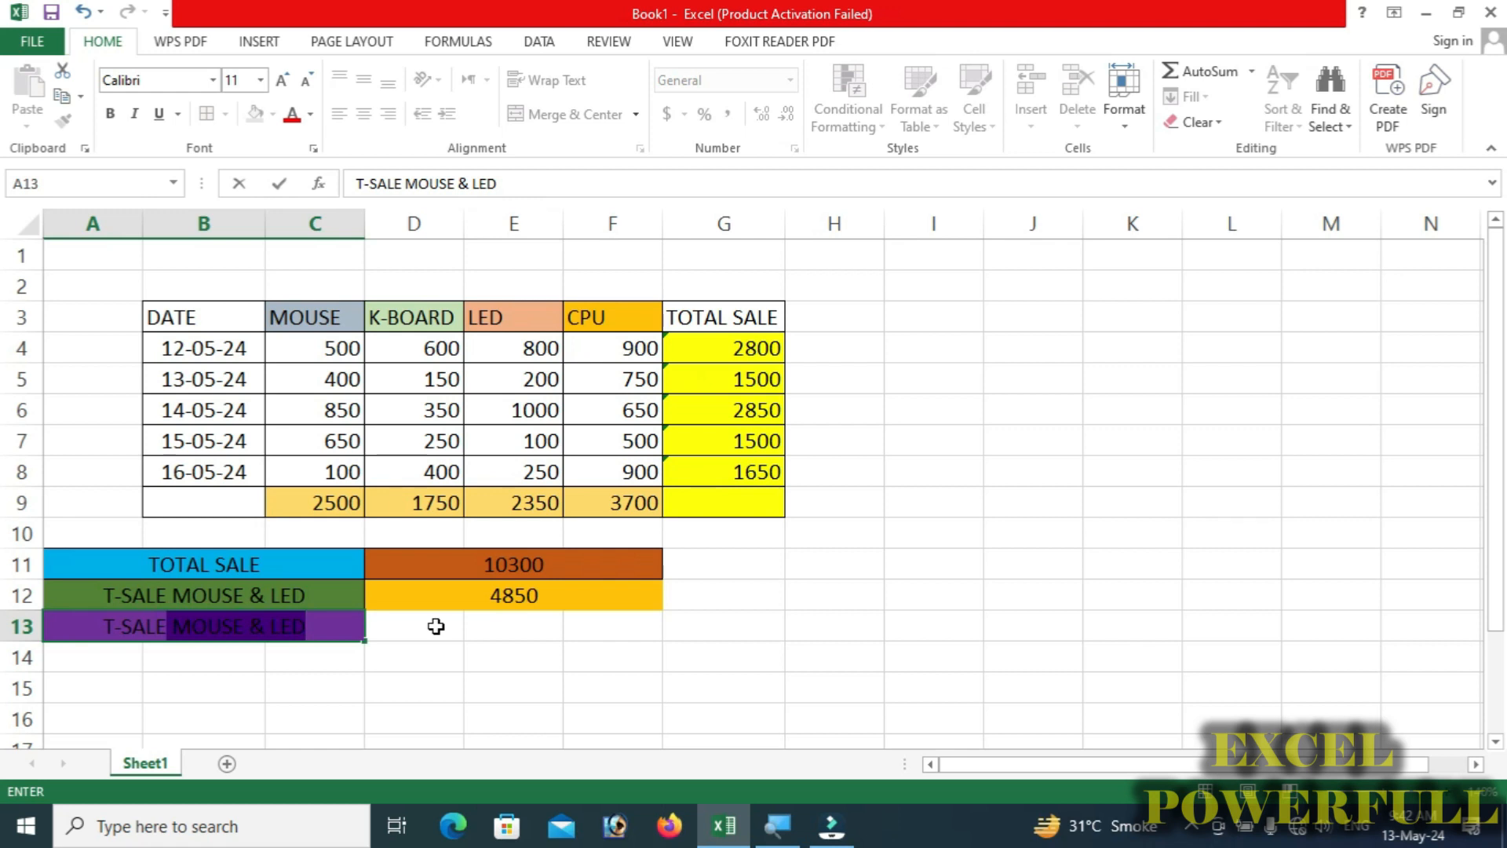
type(" K-BOA")
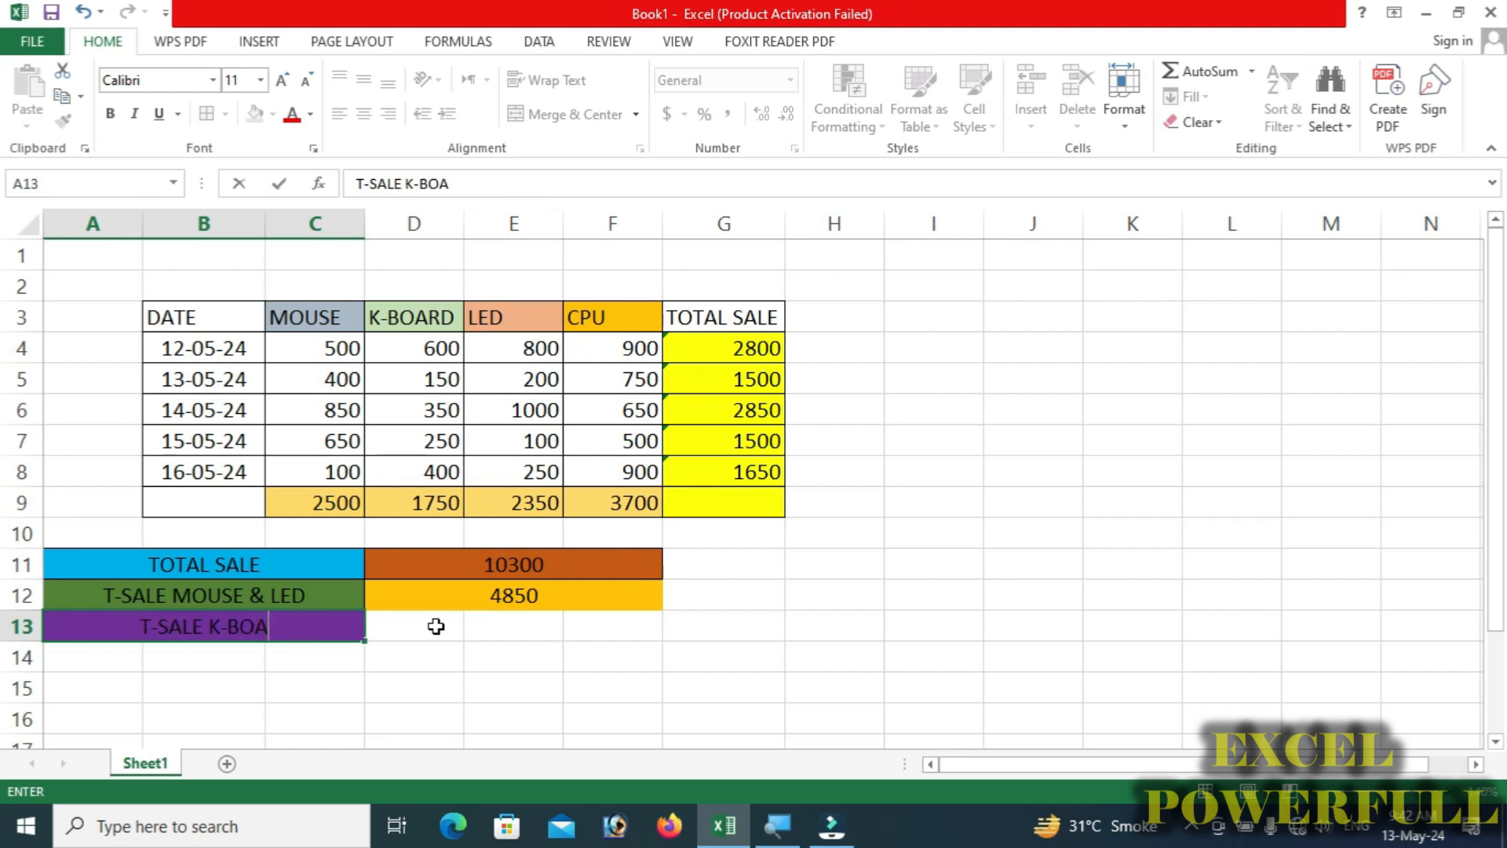
type("RD")
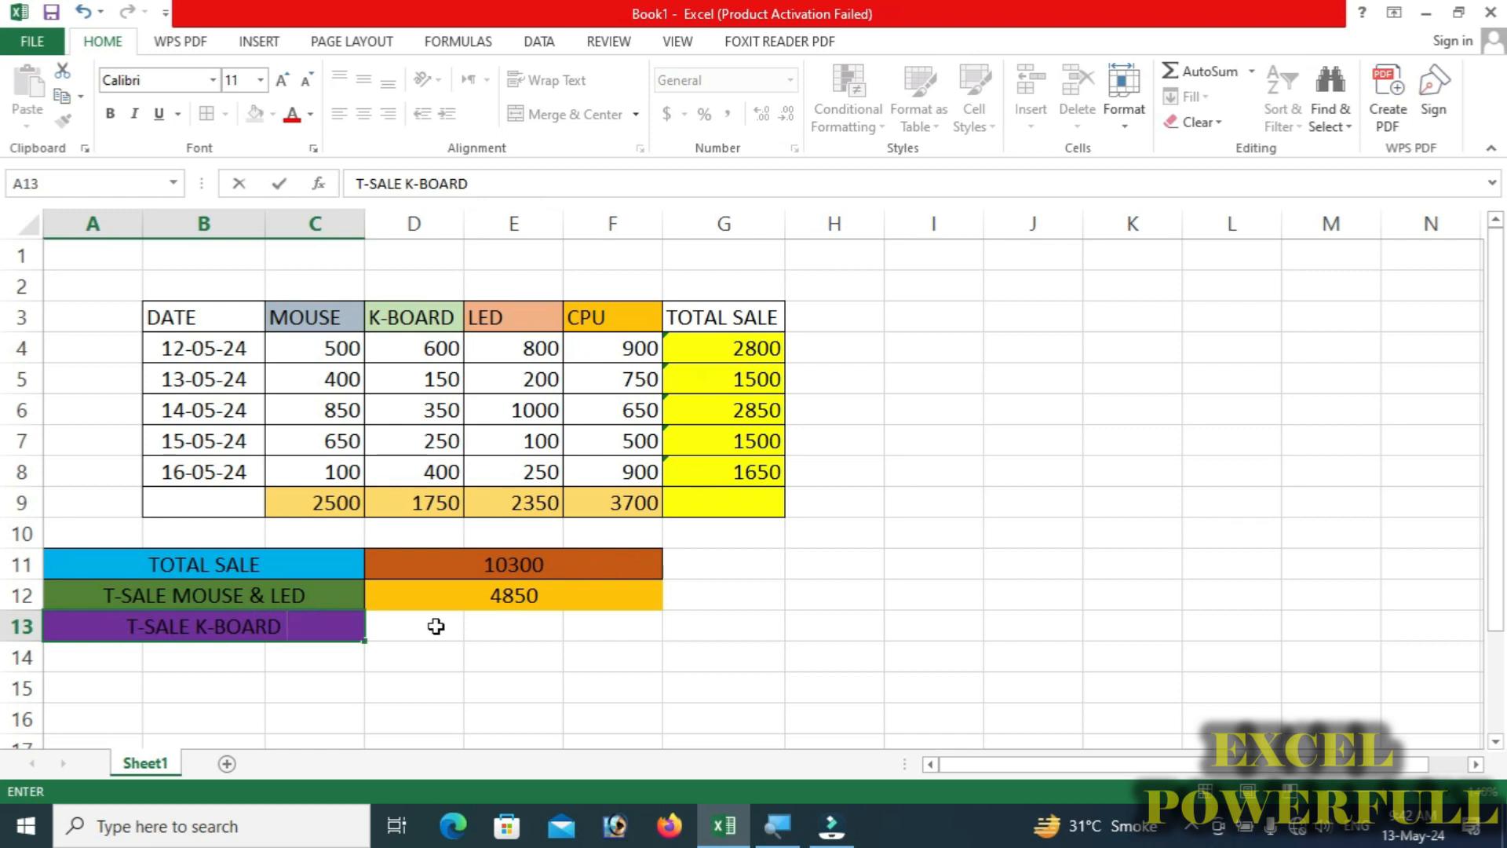
type(" &")
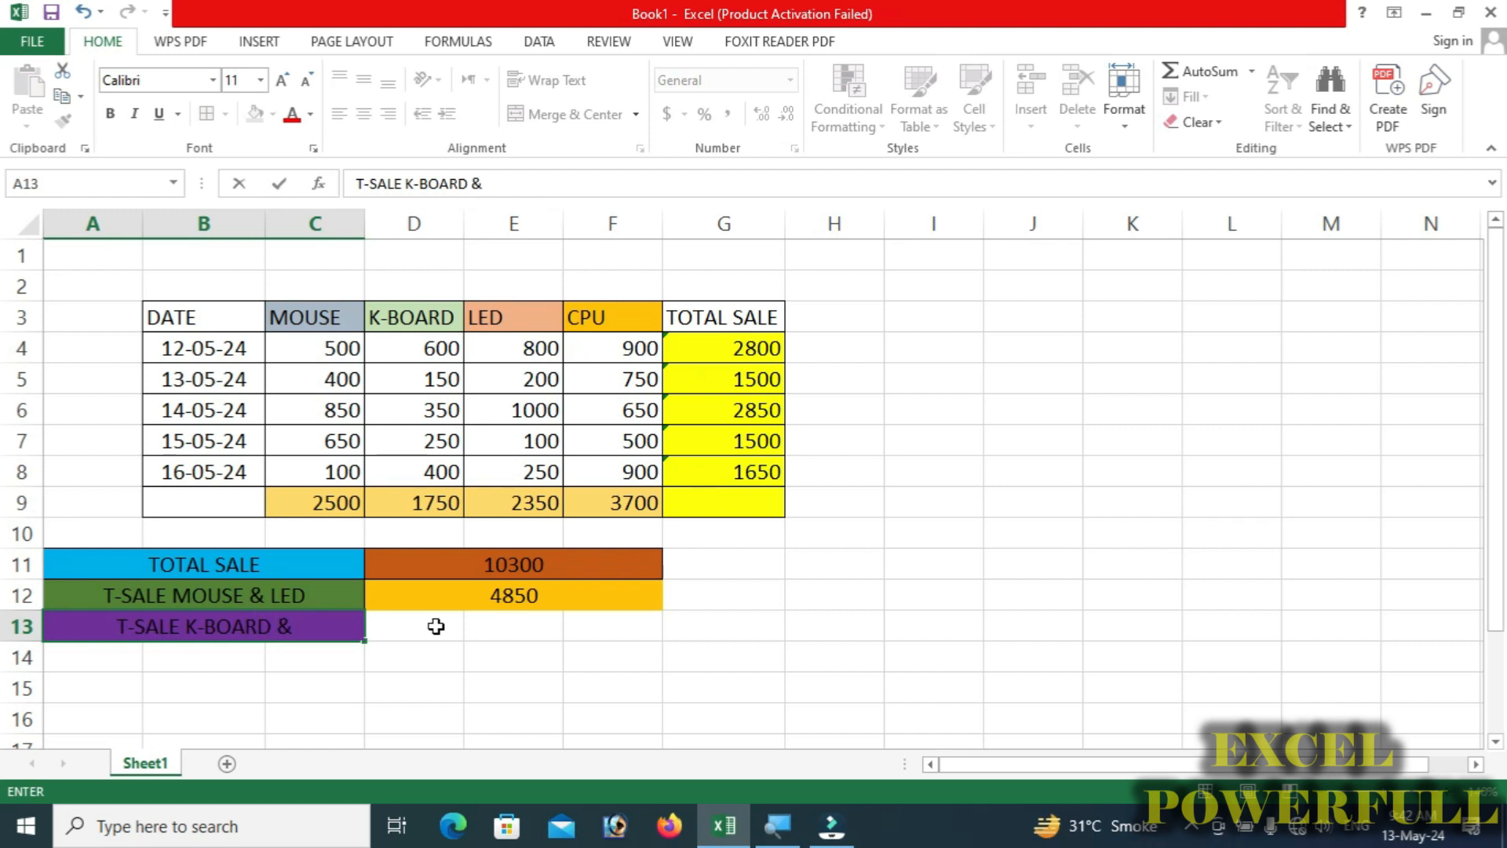
type(" CPU")
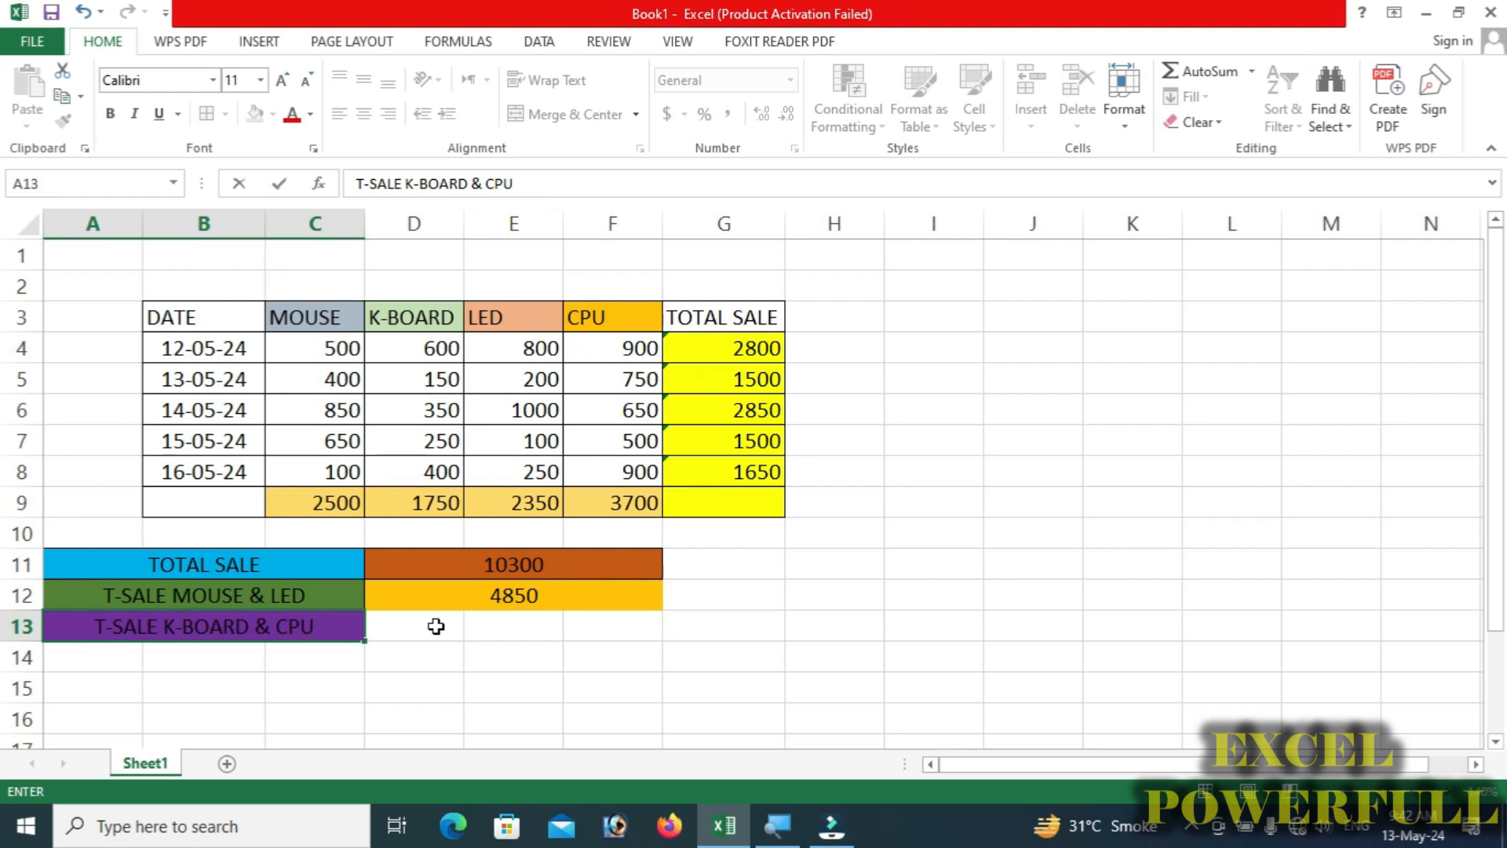
left_click(436, 626)
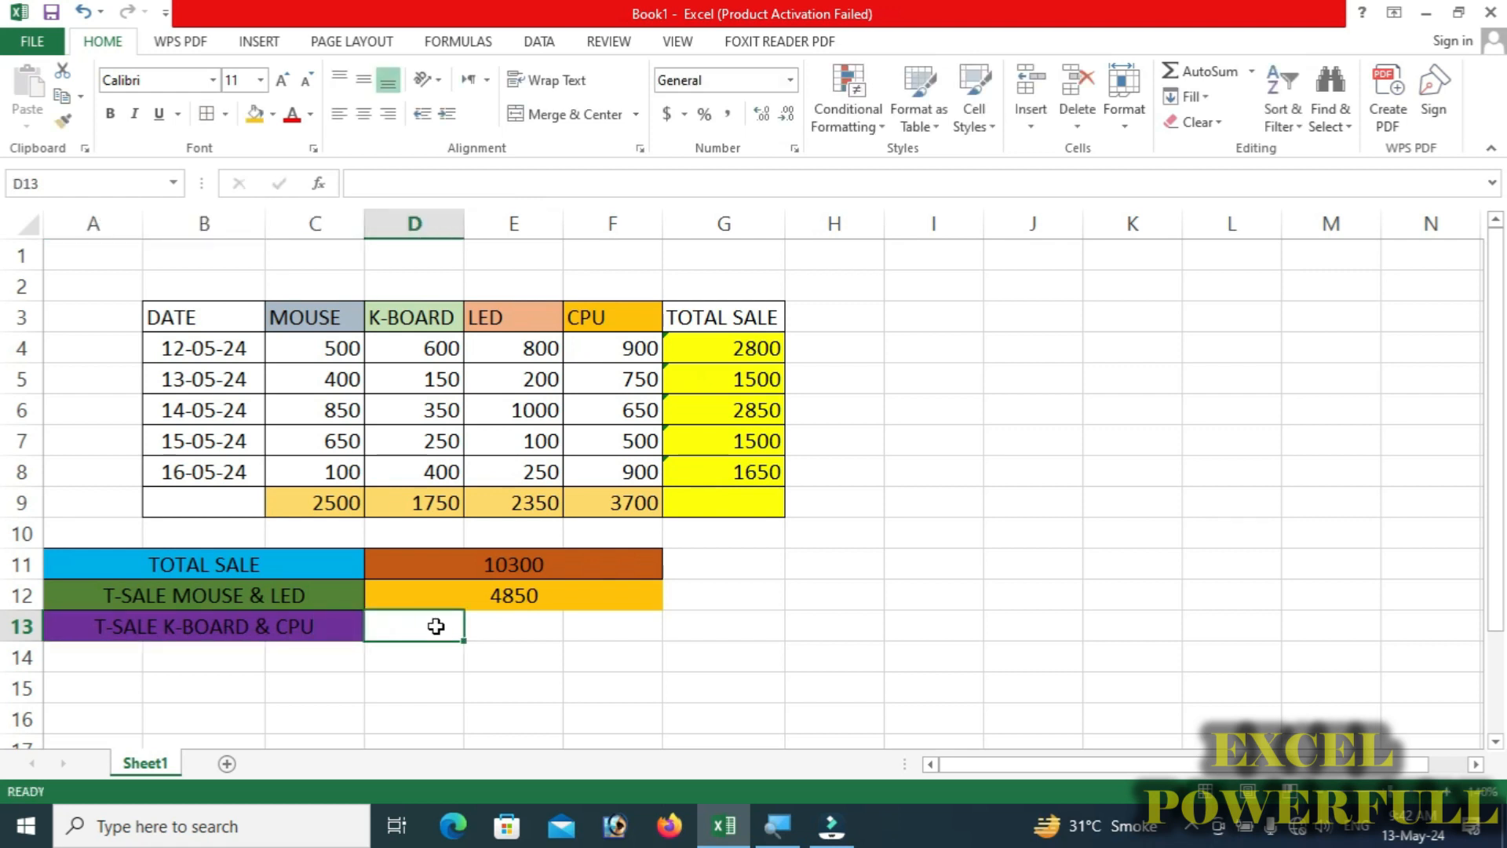
Merge and center cells D13:F13 beside the T-SALE K-BOARD & CPU label.
left_click(592, 632)
left_click_drag(451, 630, 588, 625)
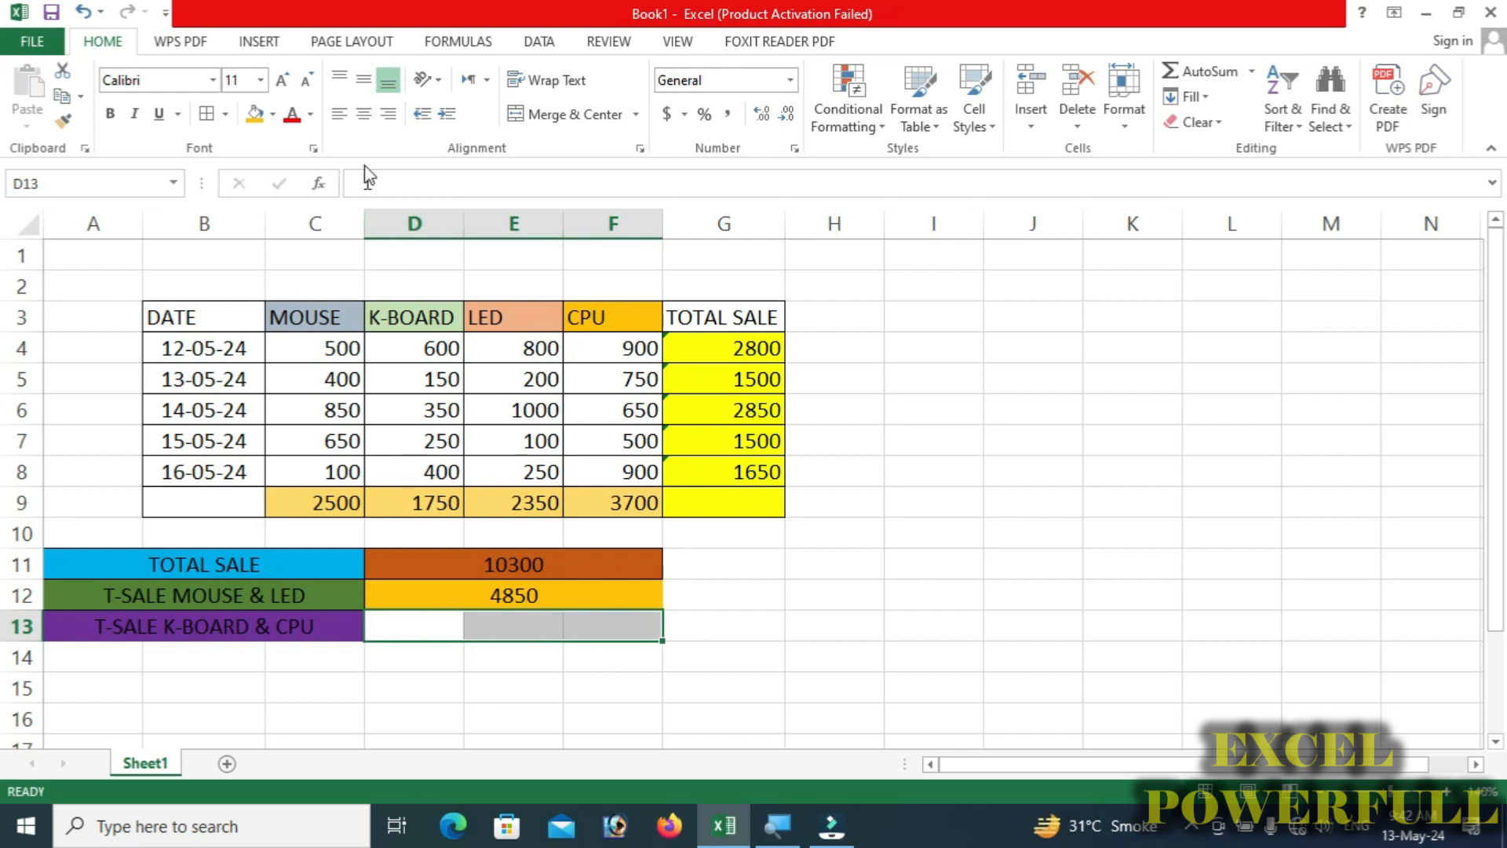
left_click(571, 119)
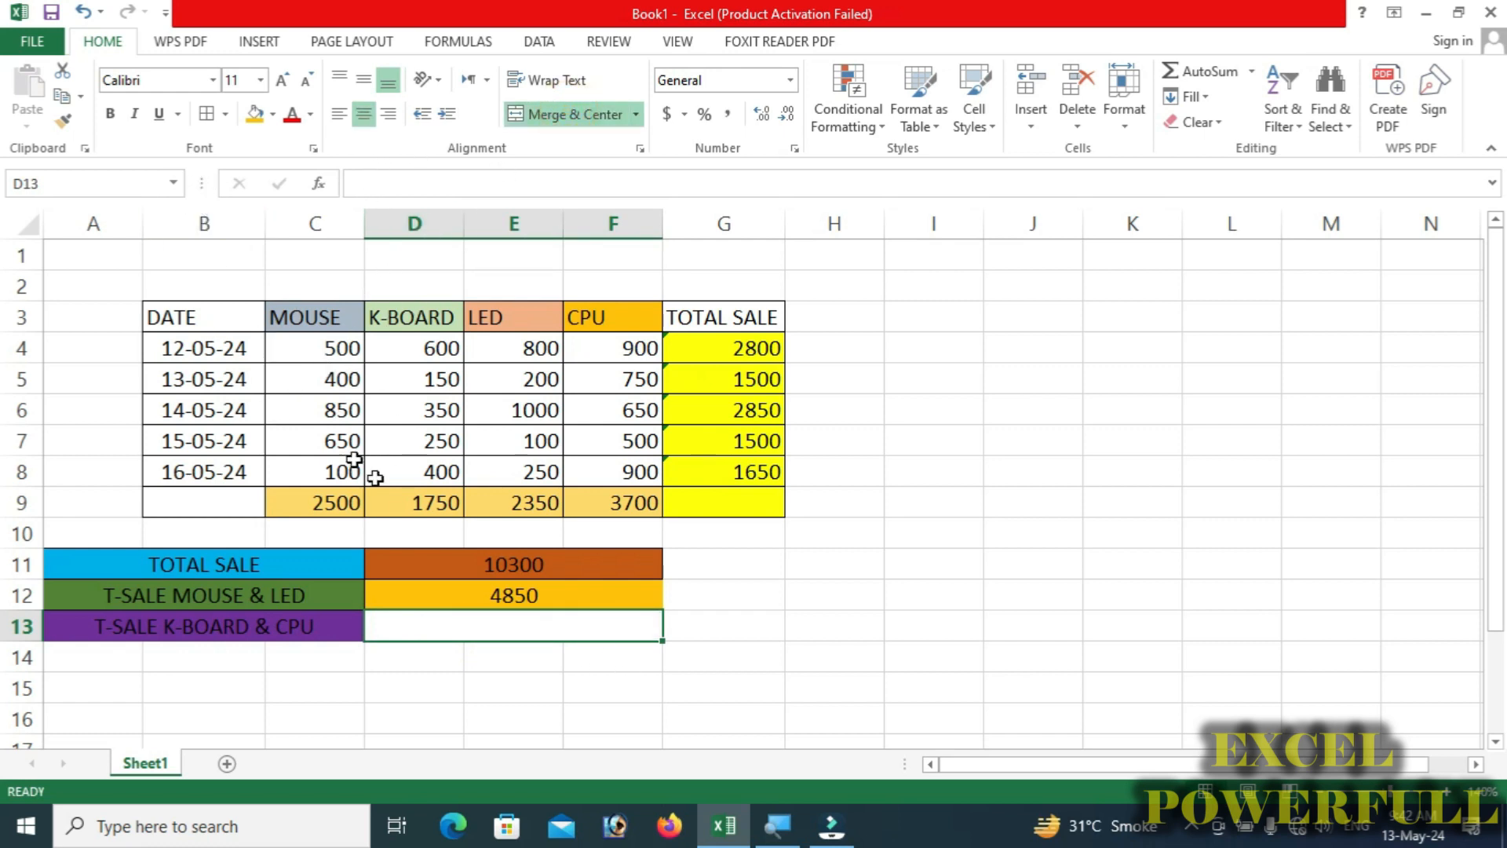
Make the summary labels in A11, A12 and A13 and the totals in D11 and D12 bold.
left_click(524, 565)
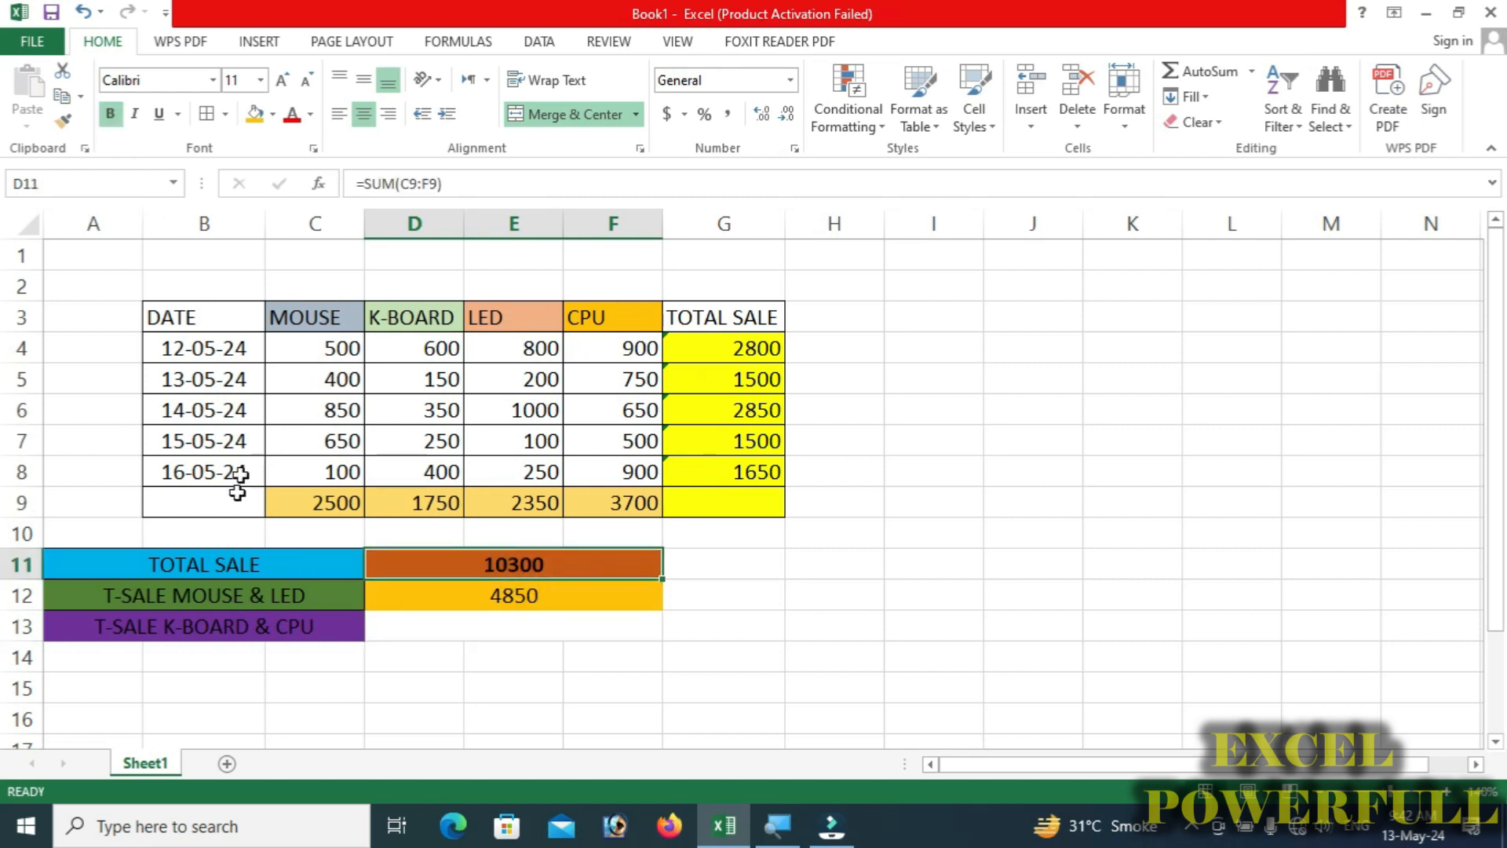
left_click(223, 563)
key("ctrl+b")
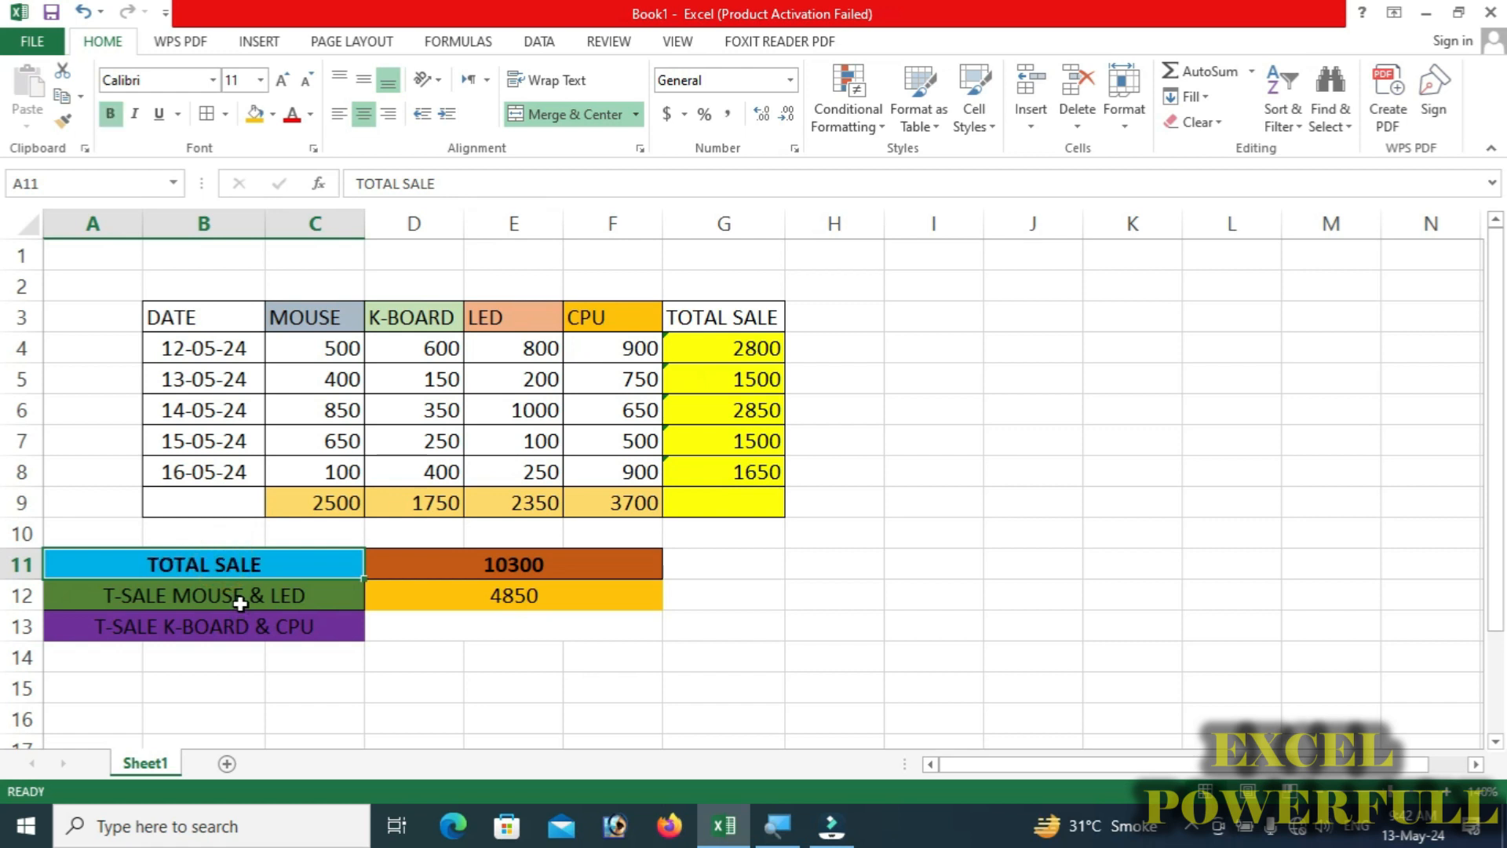
left_click(268, 597)
key("ctrl+b")
left_click(262, 628)
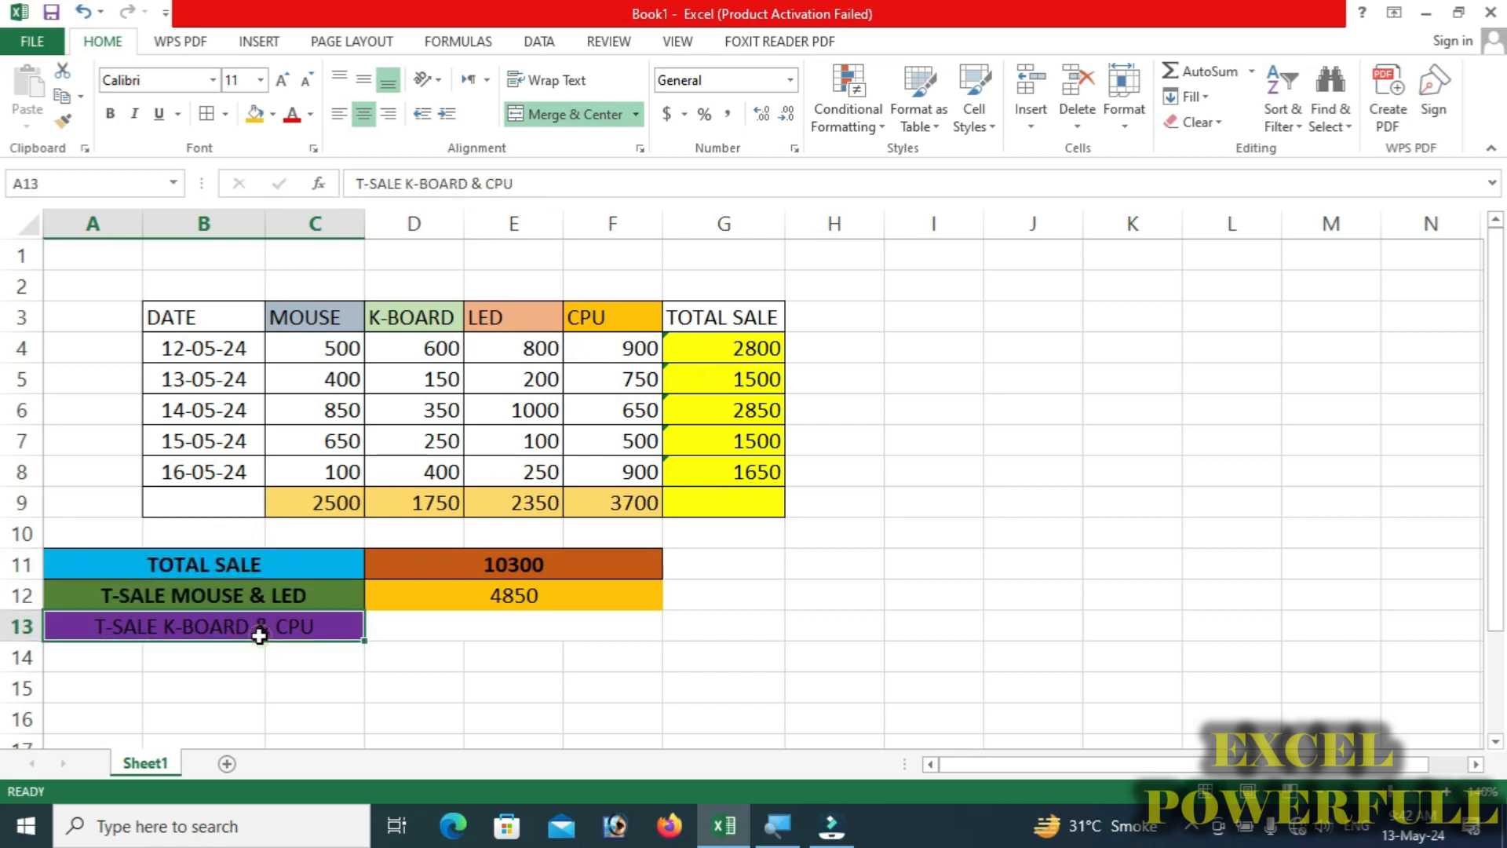
key("ctrl+b")
left_click(500, 596)
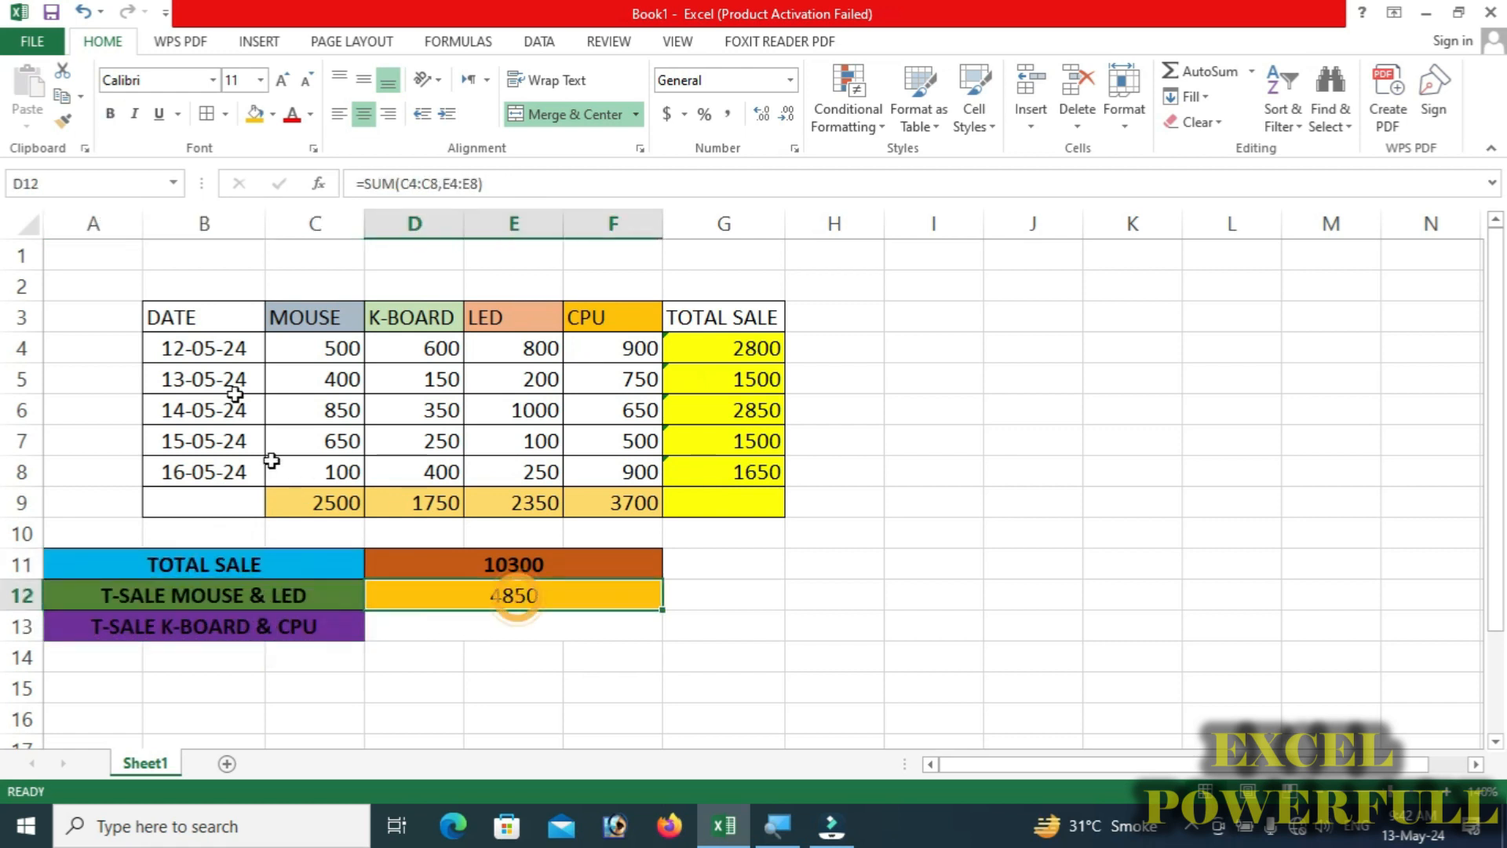
left_click(110, 116)
Make the daily totals in G4:G8 of the TOTAL SALE column bold.
left_click_drag(737, 350, 738, 475)
left_click(110, 114)
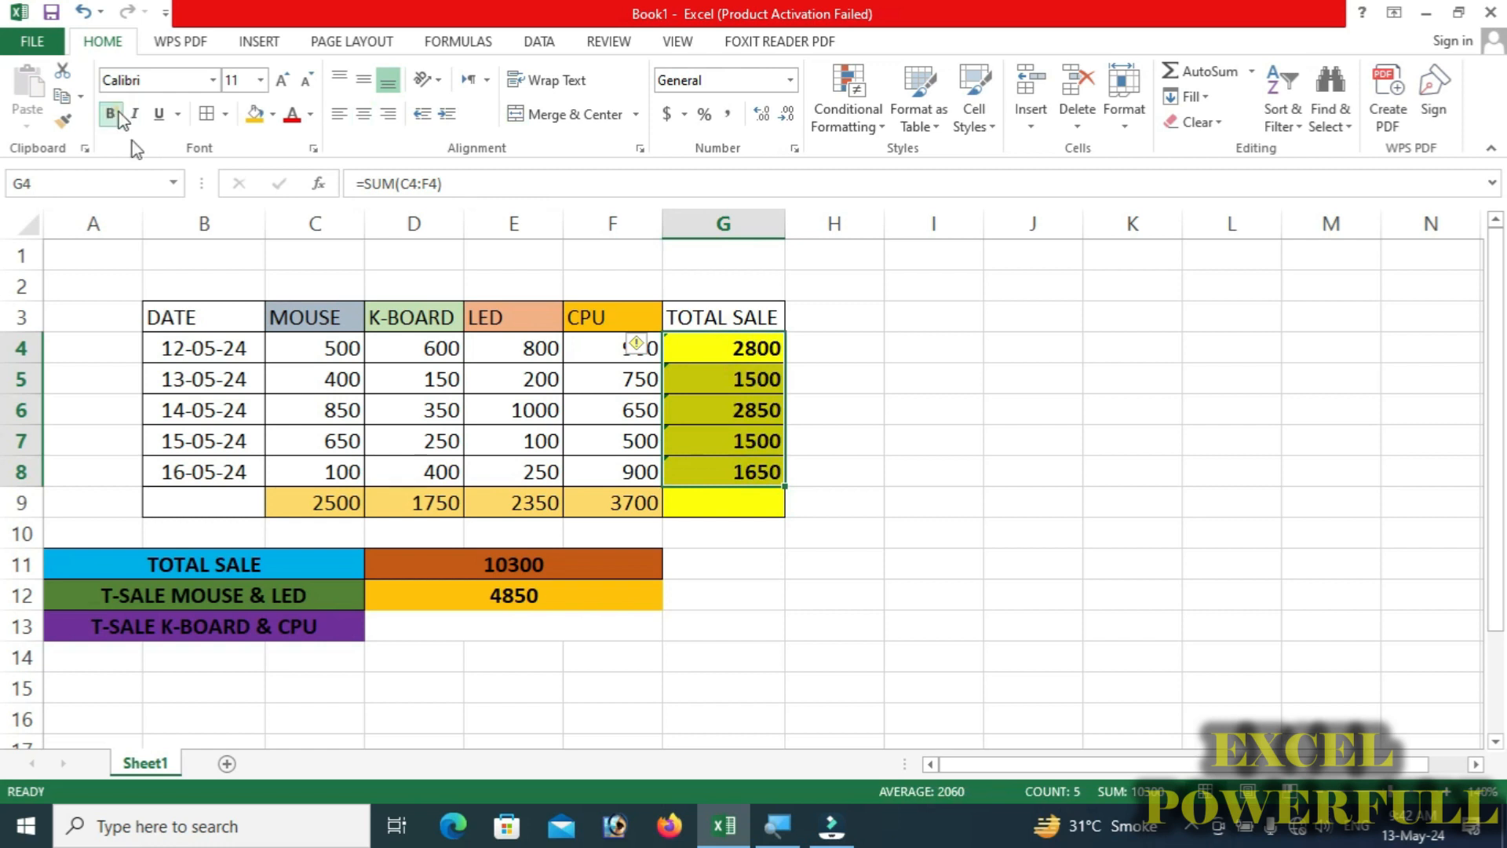
left_click(722, 441)
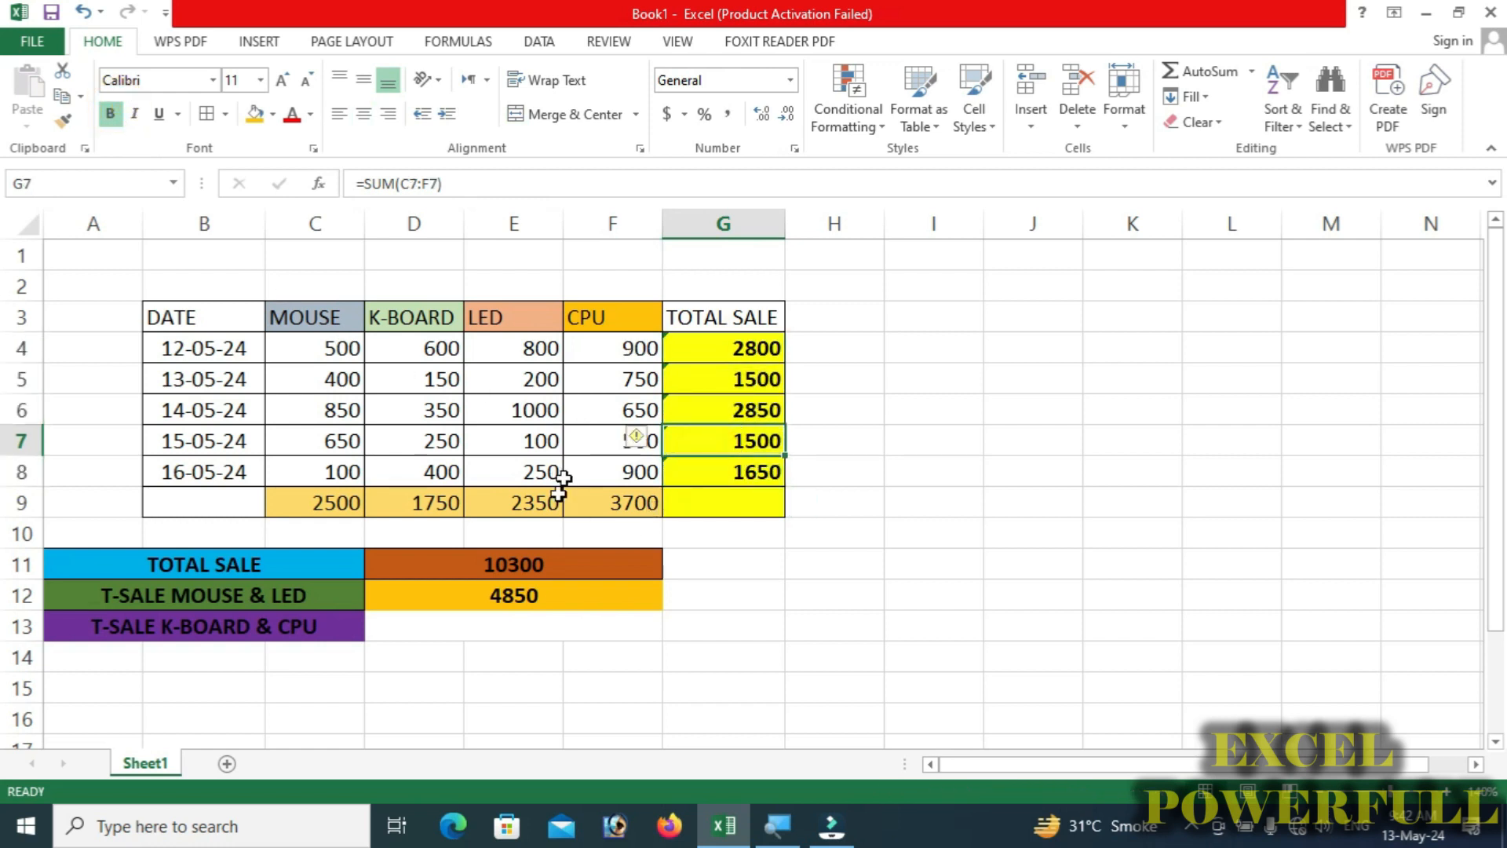
Fill the merged cell D13 beside the T-SALE K-BOARD & CPU label with the theme green color.
left_click(464, 598)
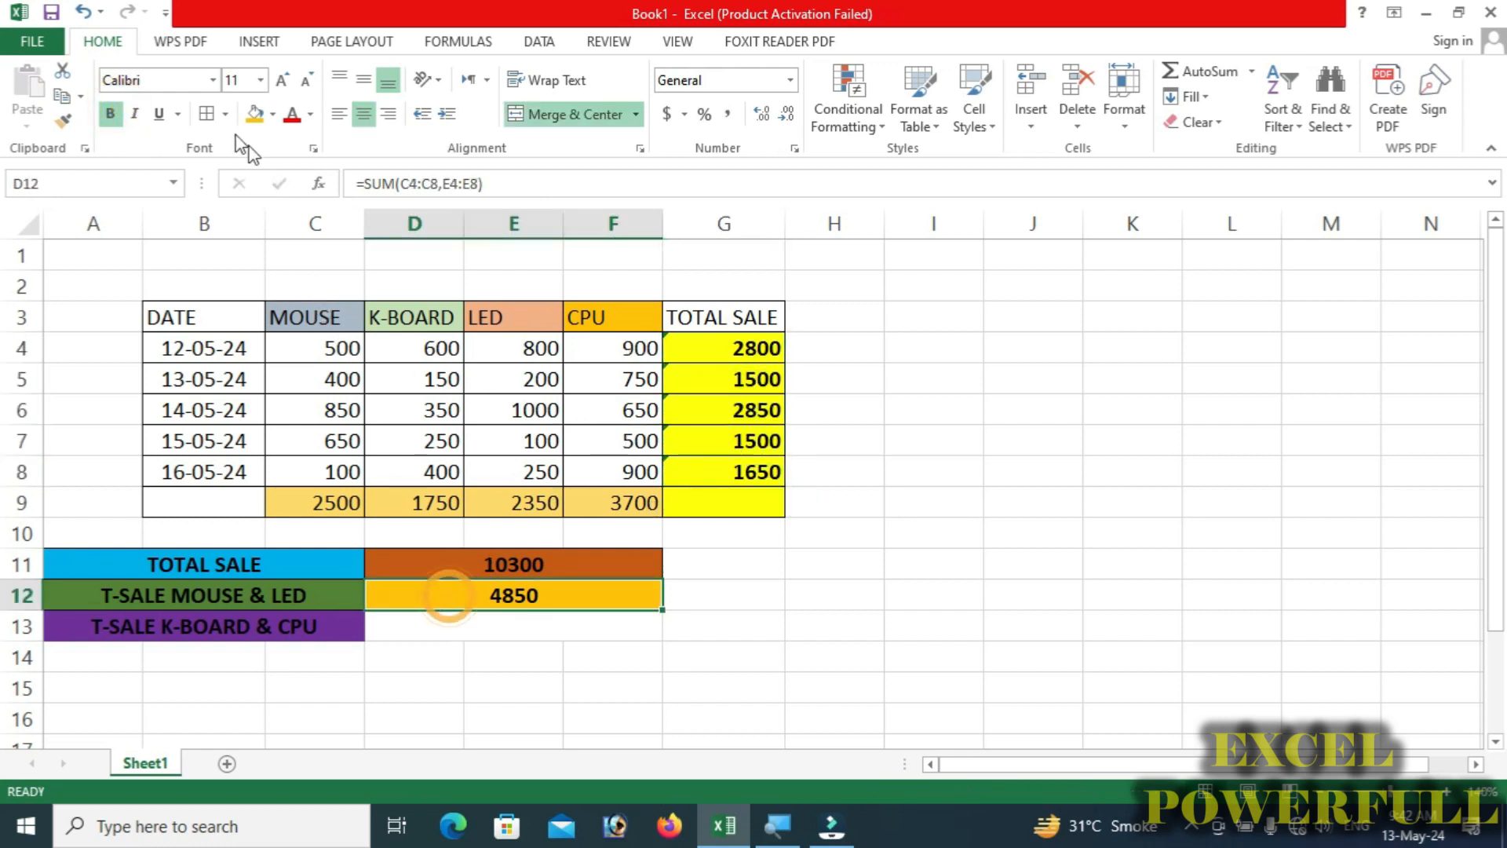
left_click(489, 626)
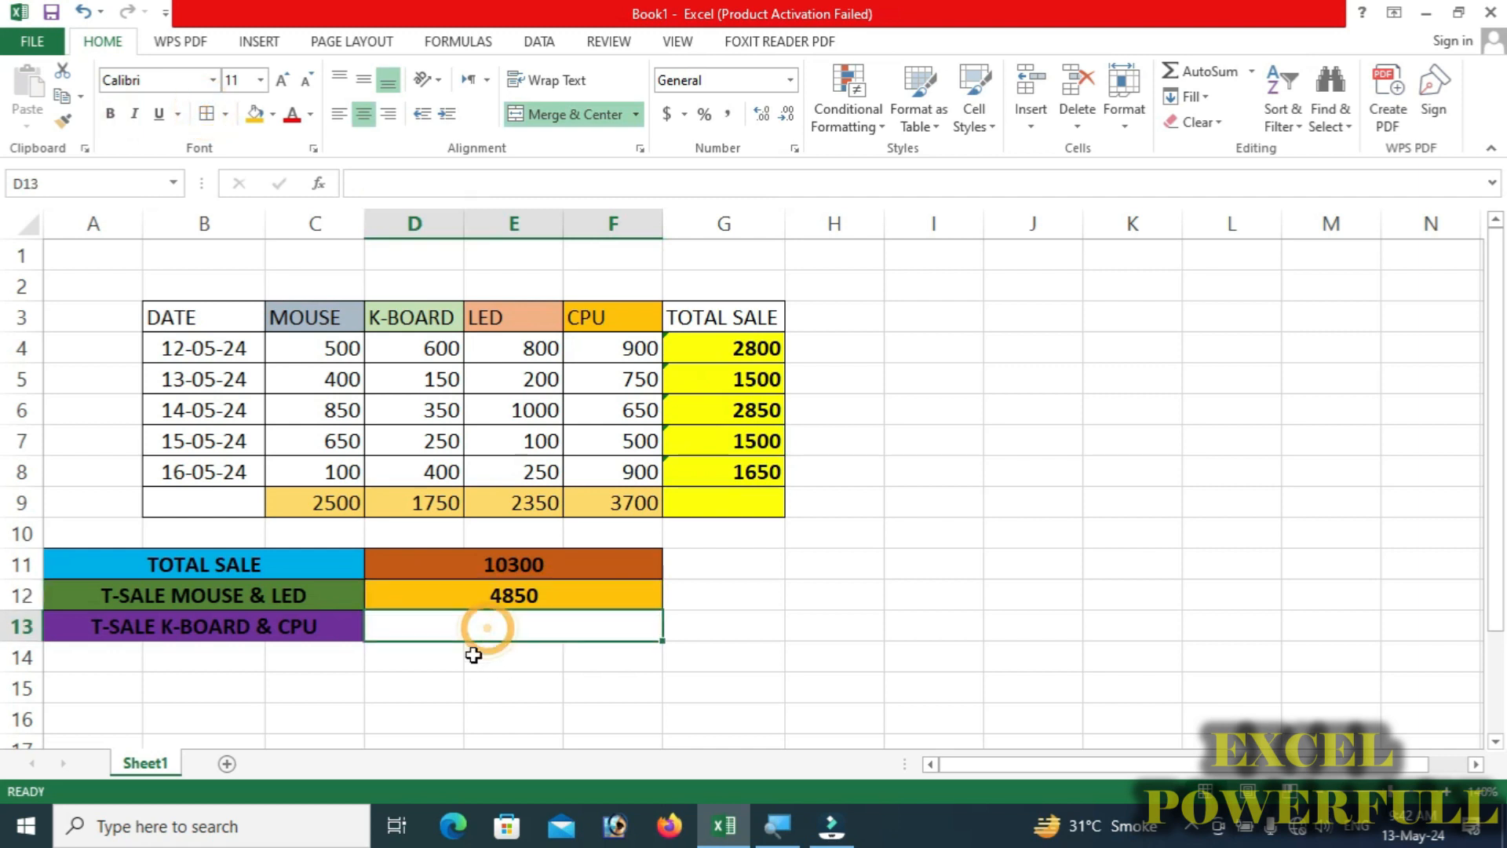
left_click(273, 114)
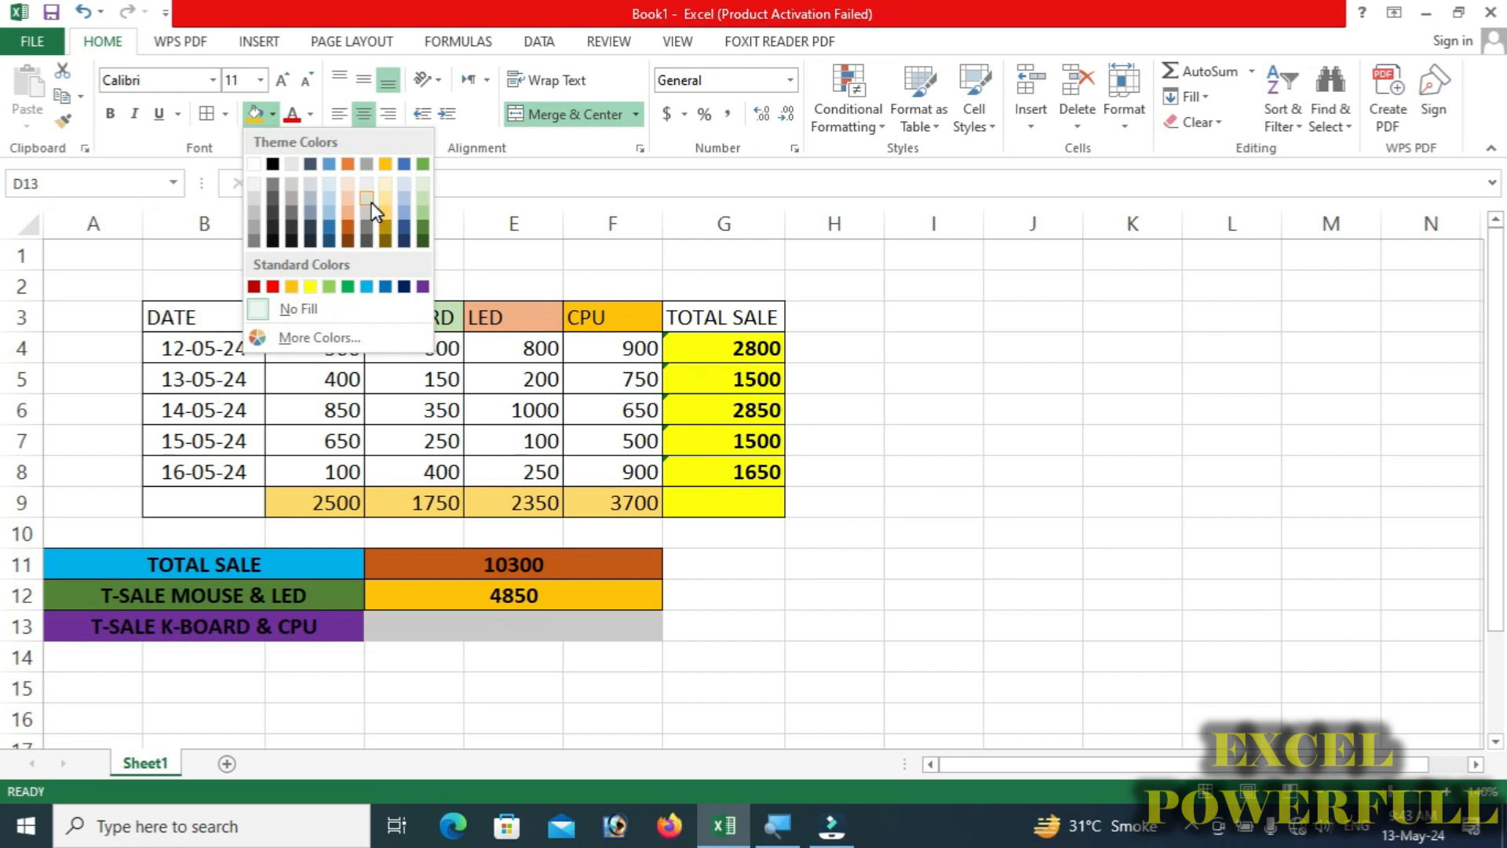
left_click(423, 165)
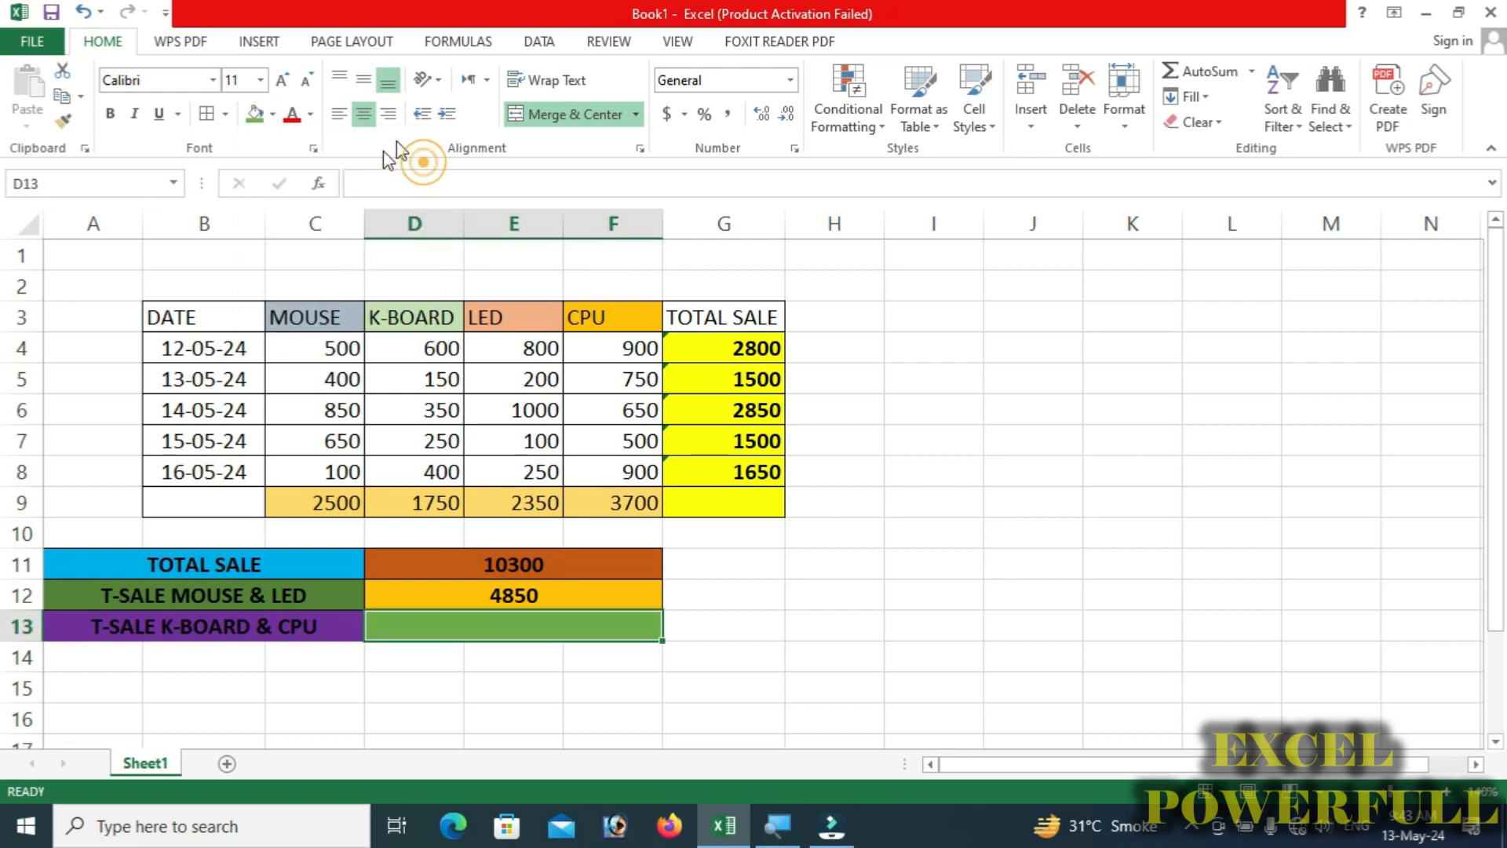
Enter =D9+F9 in D13 to add the K-BOARD and CPU column totals.
left_click(395, 320)
left_click(590, 314)
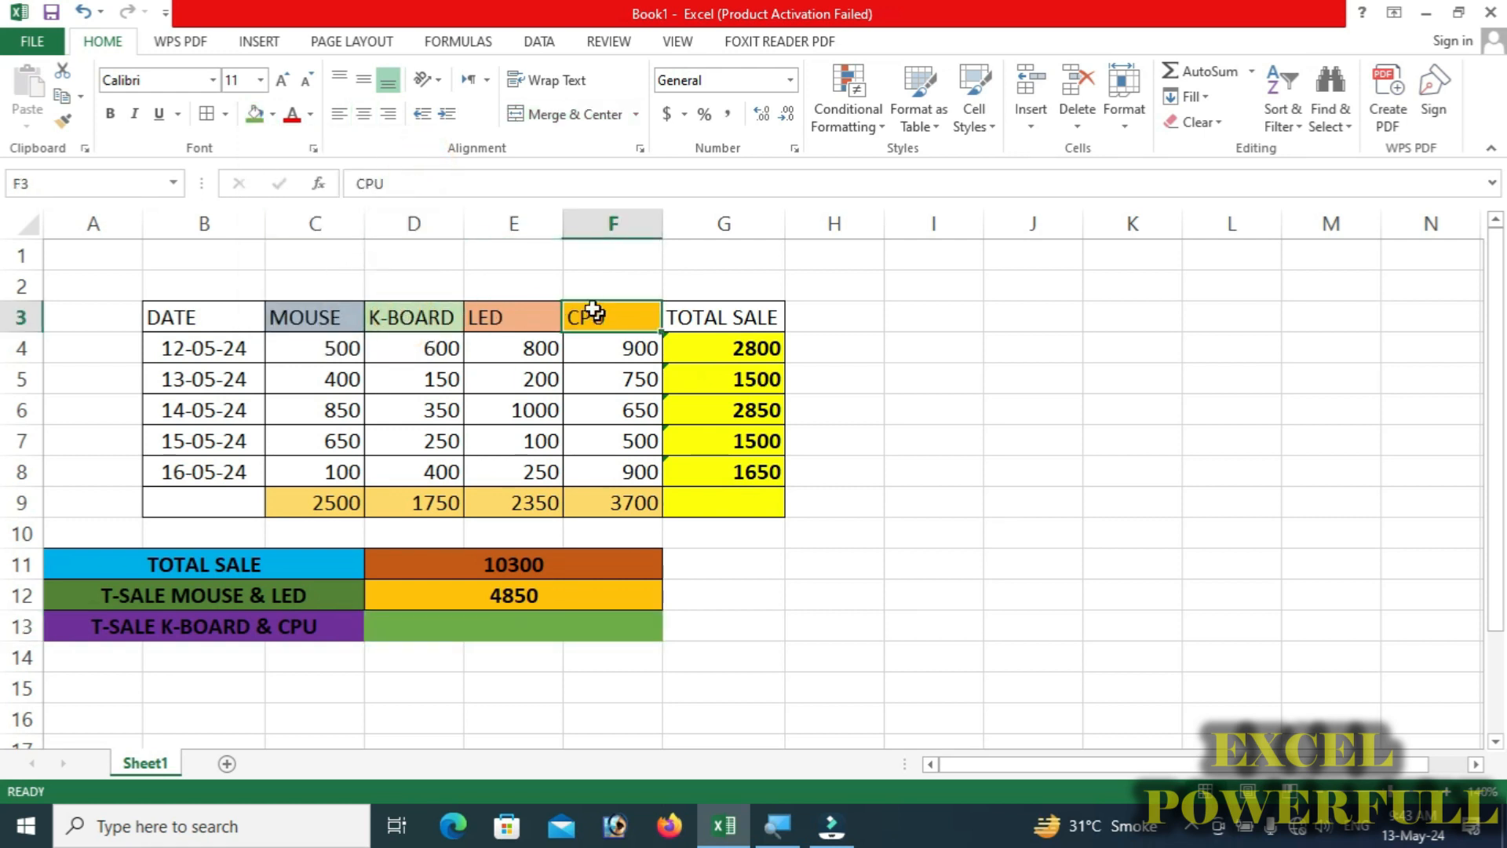
left_click(511, 622)
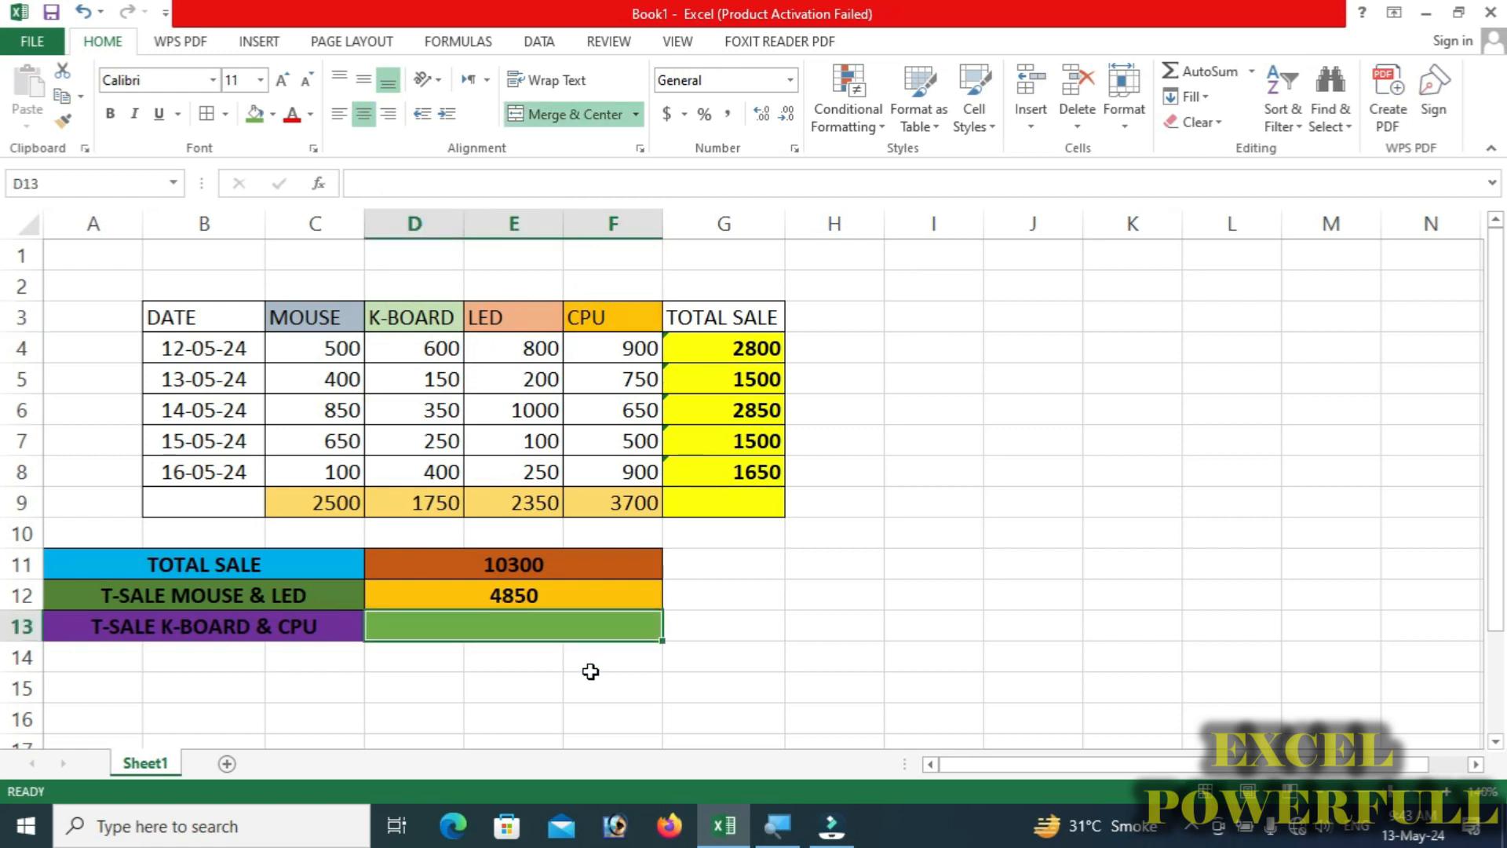
type("=")
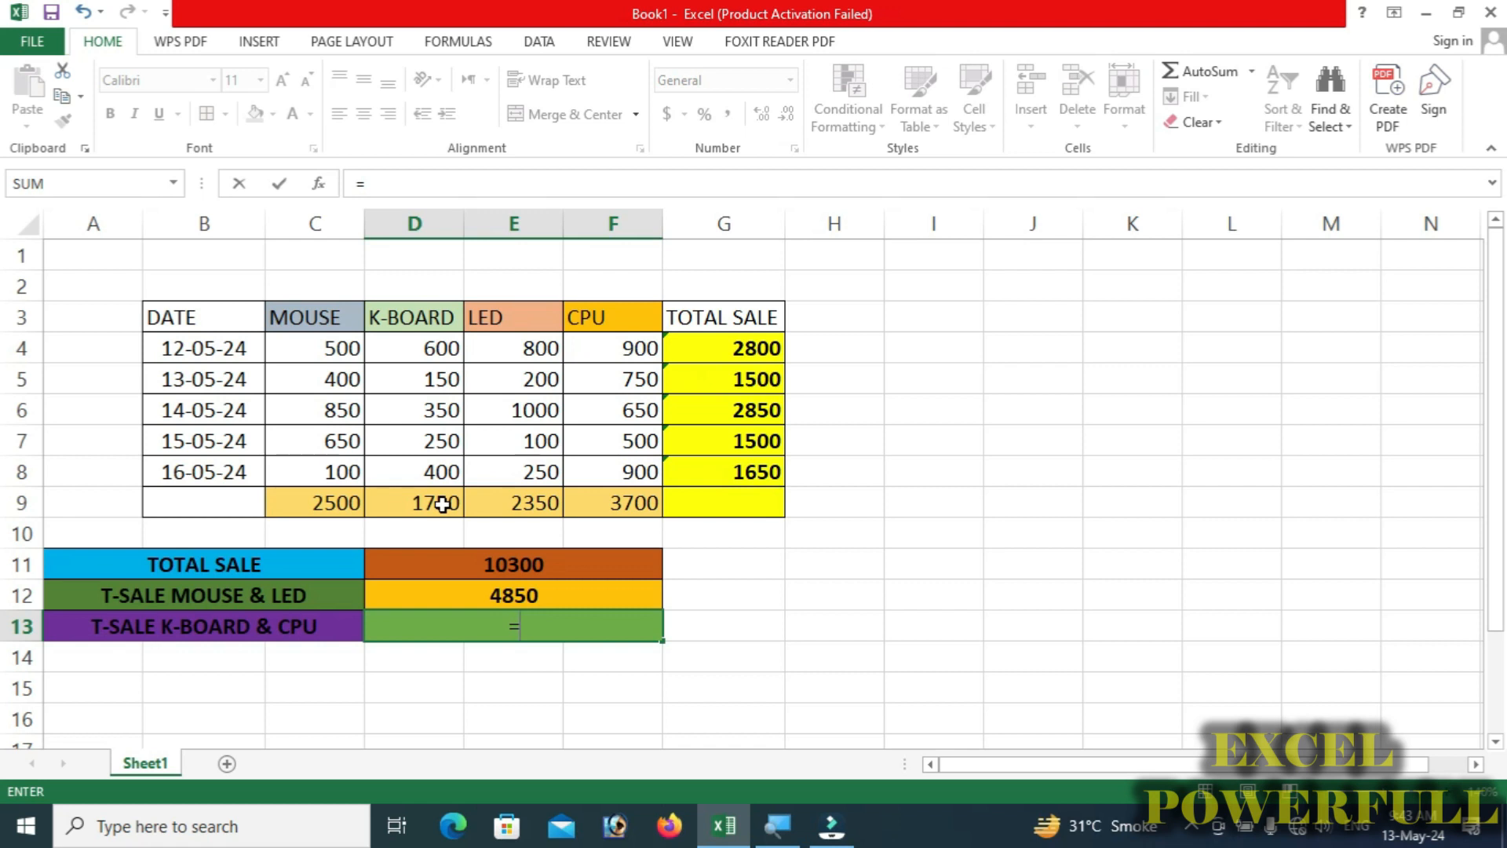
type("D")
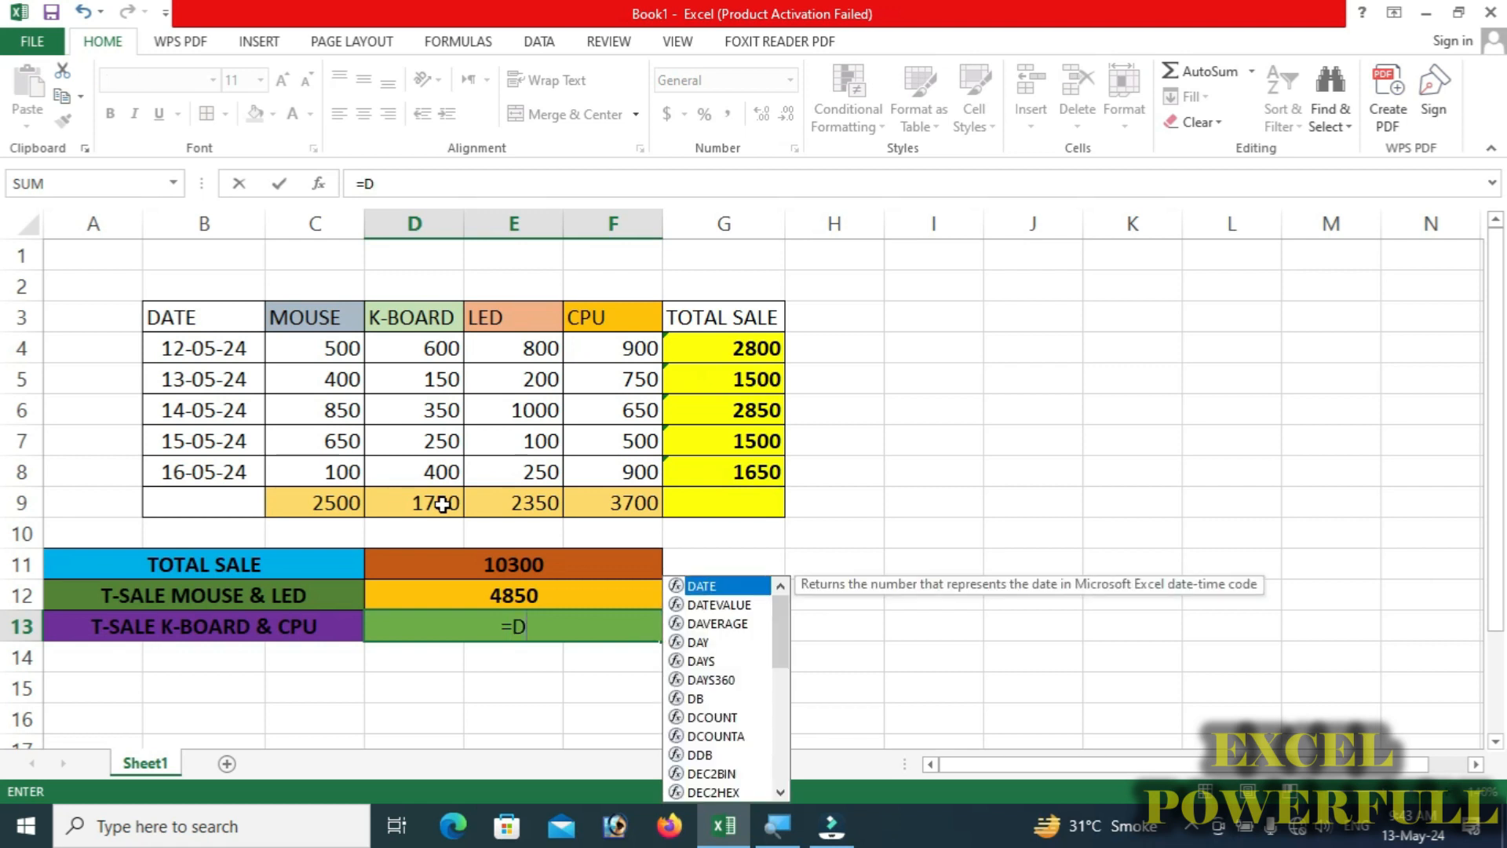
type("9+")
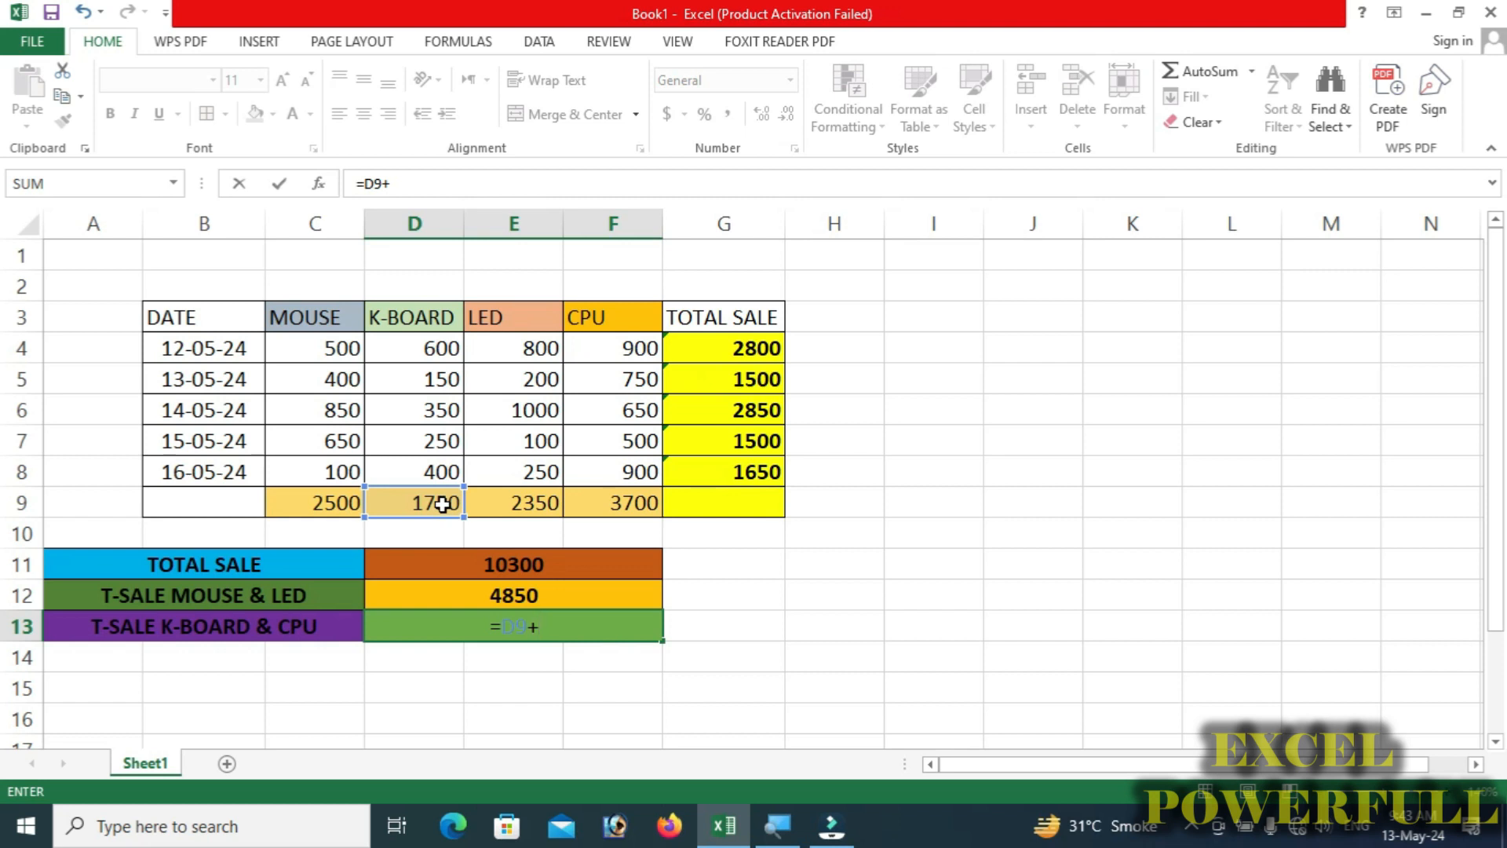
type("F")
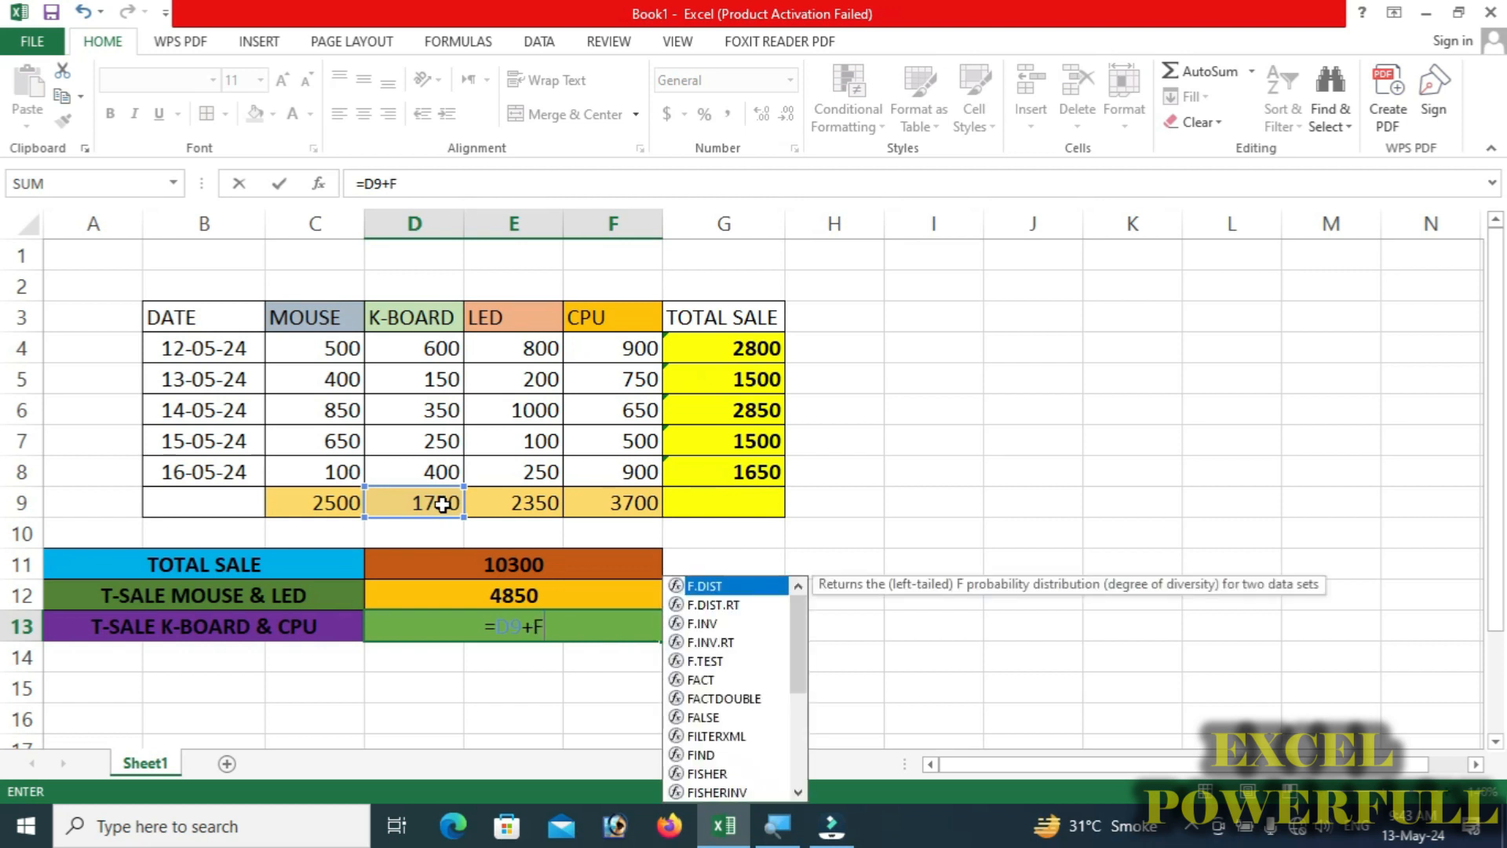
type("9")
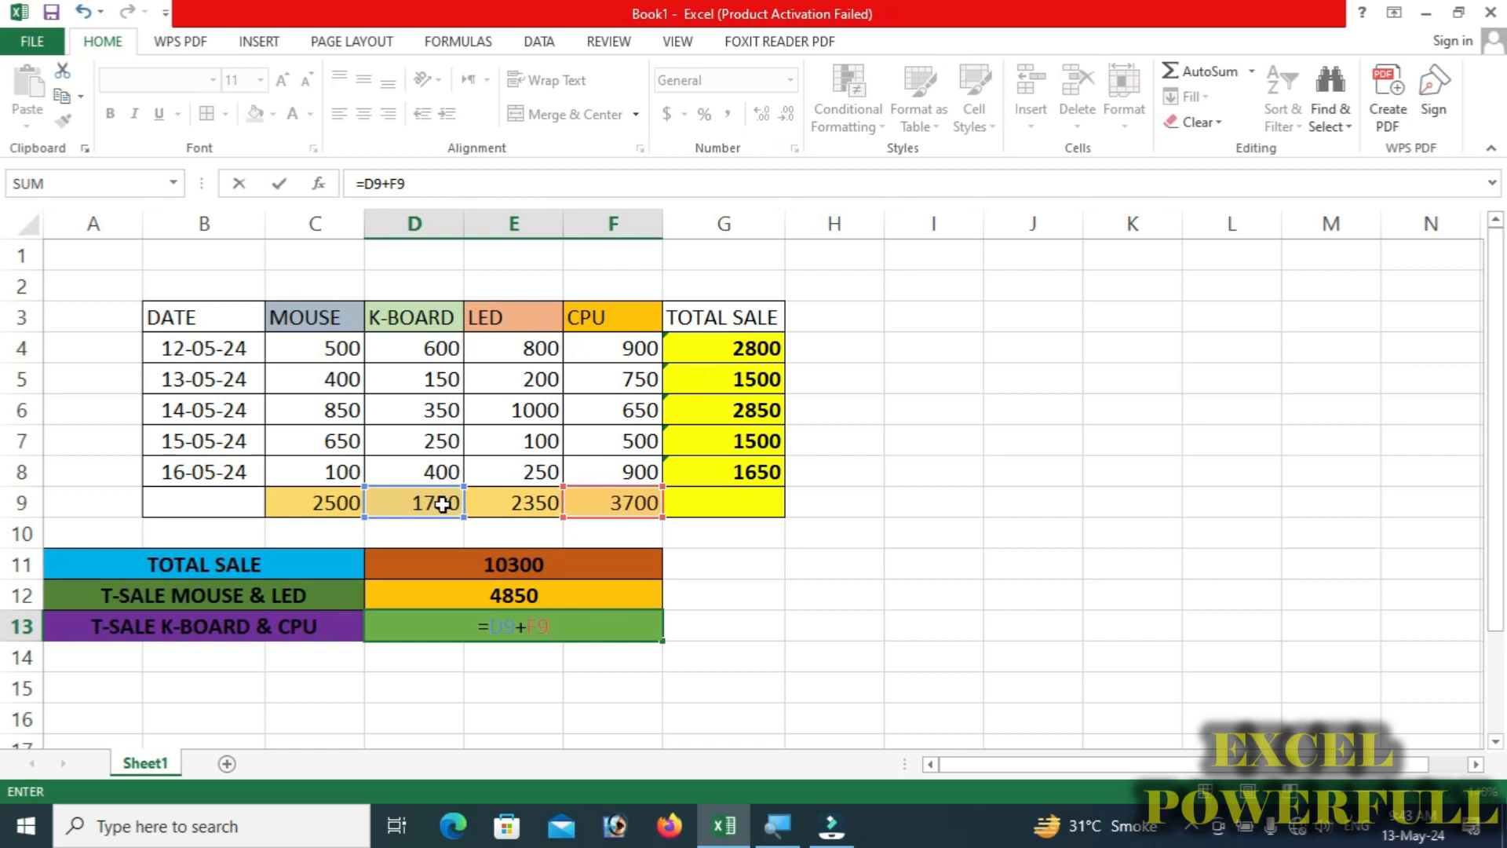
key("Return")
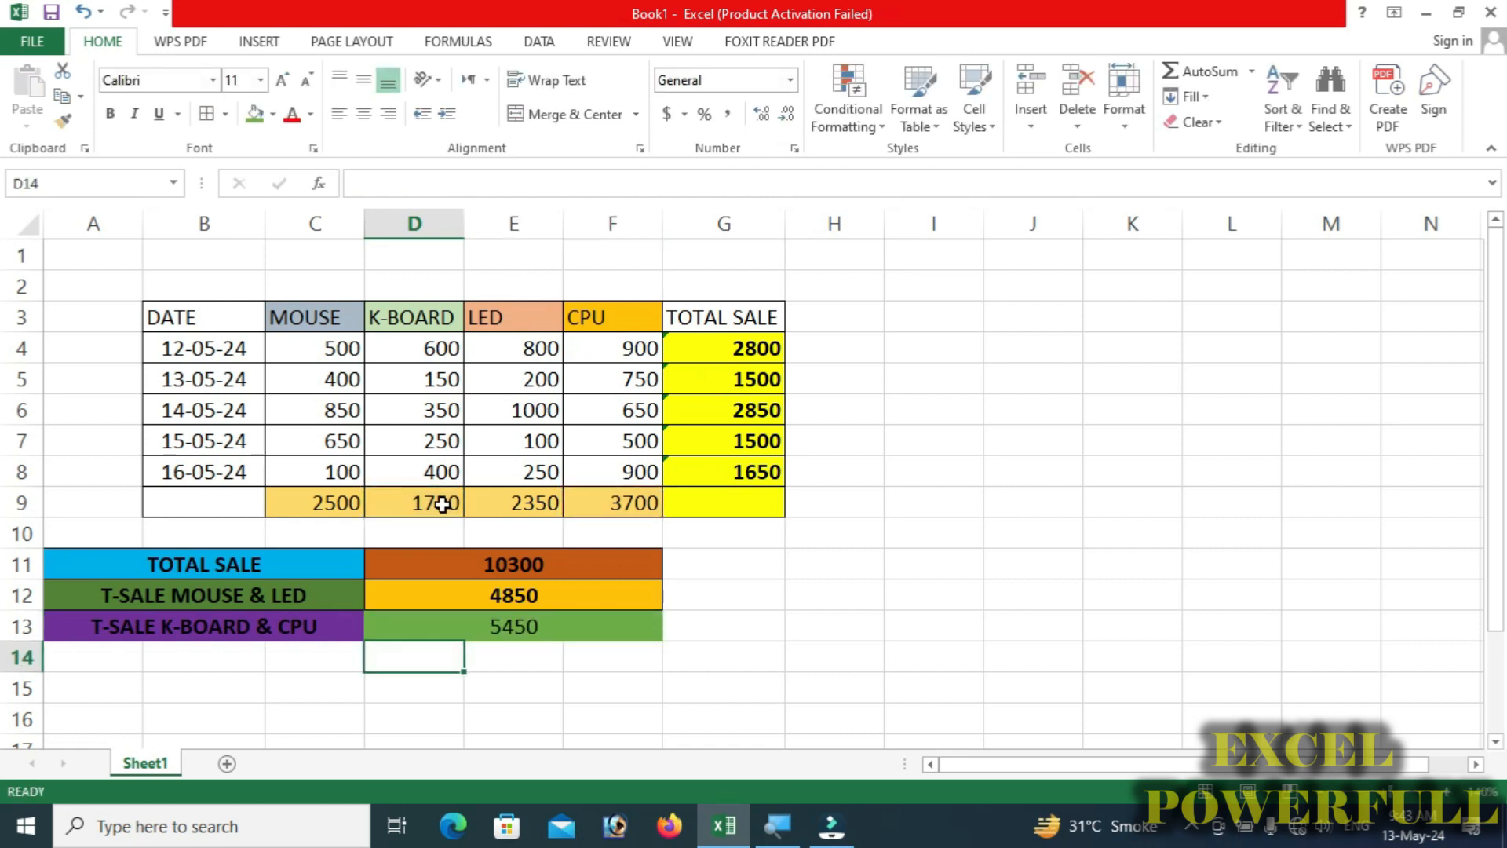
Compare the combined total formulas in D12 and D13 by examining the MOUSE and LED ranges and the K-BOARD and CPU totals in row 9.
left_click(575, 633)
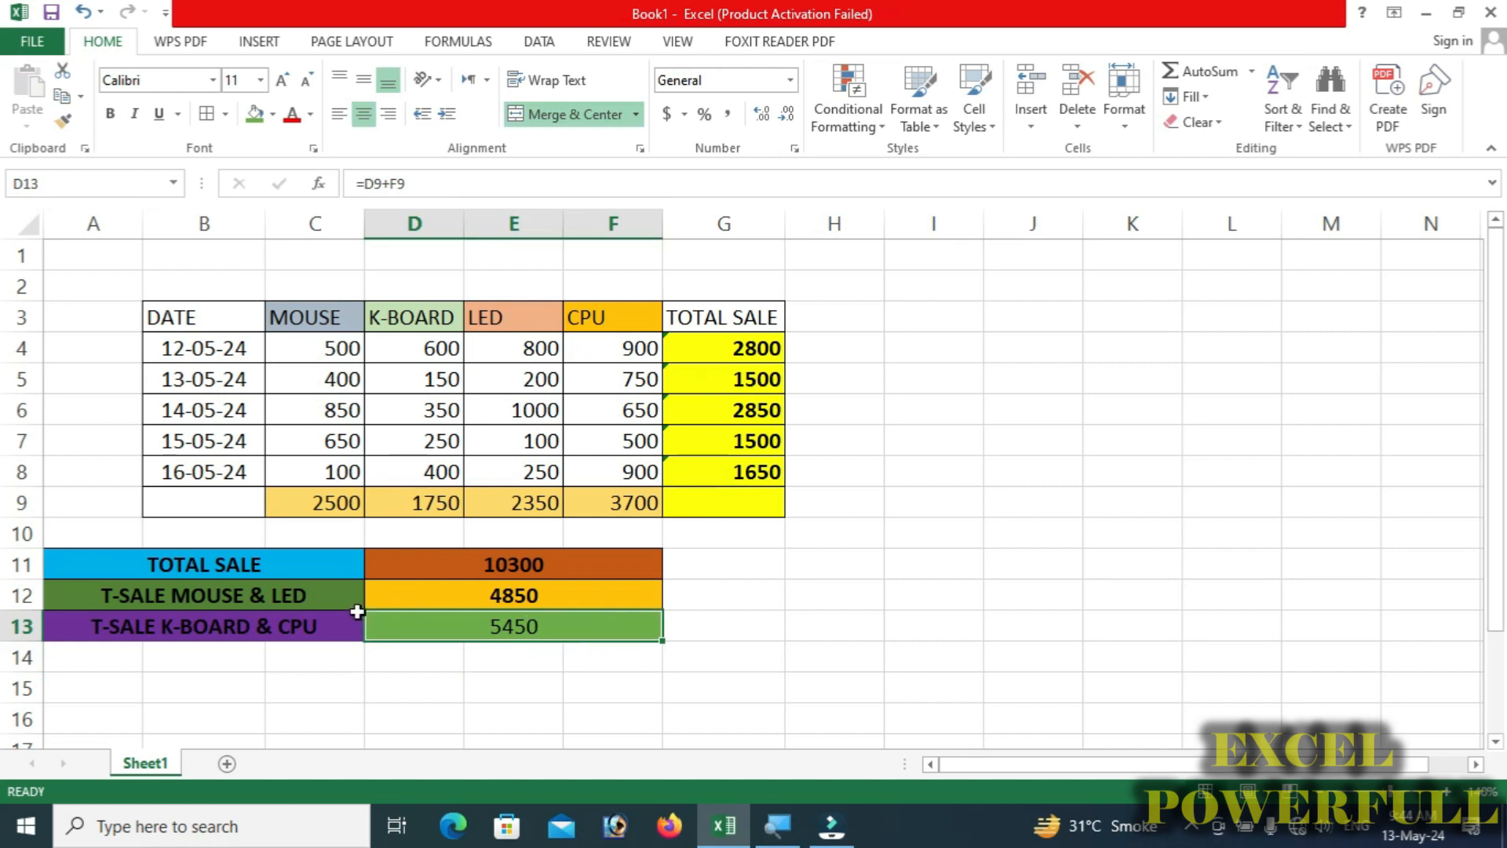
left_click(508, 590)
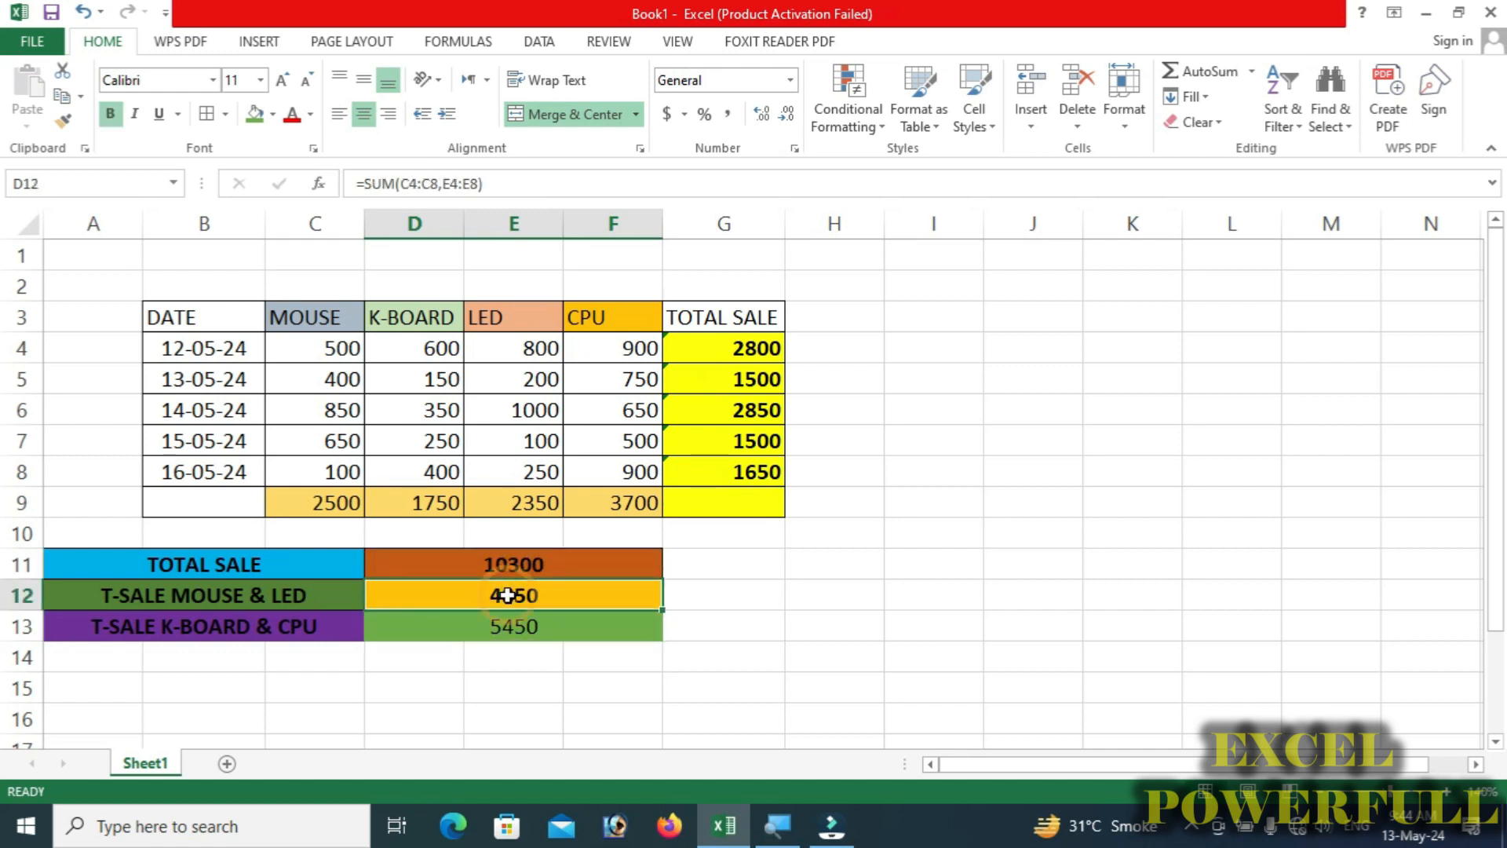
left_click(510, 629)
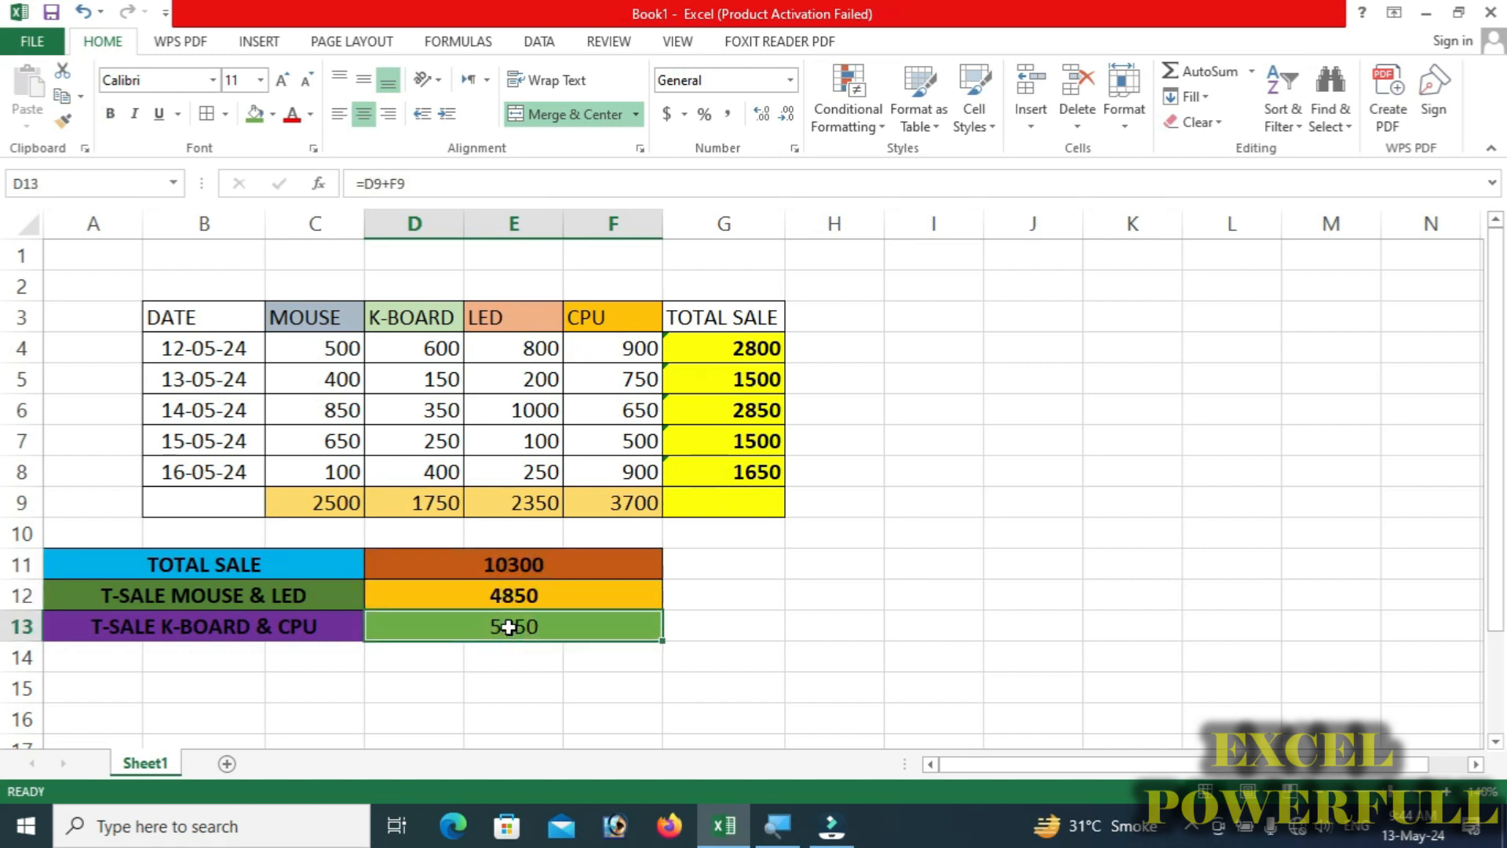
left_click(437, 506)
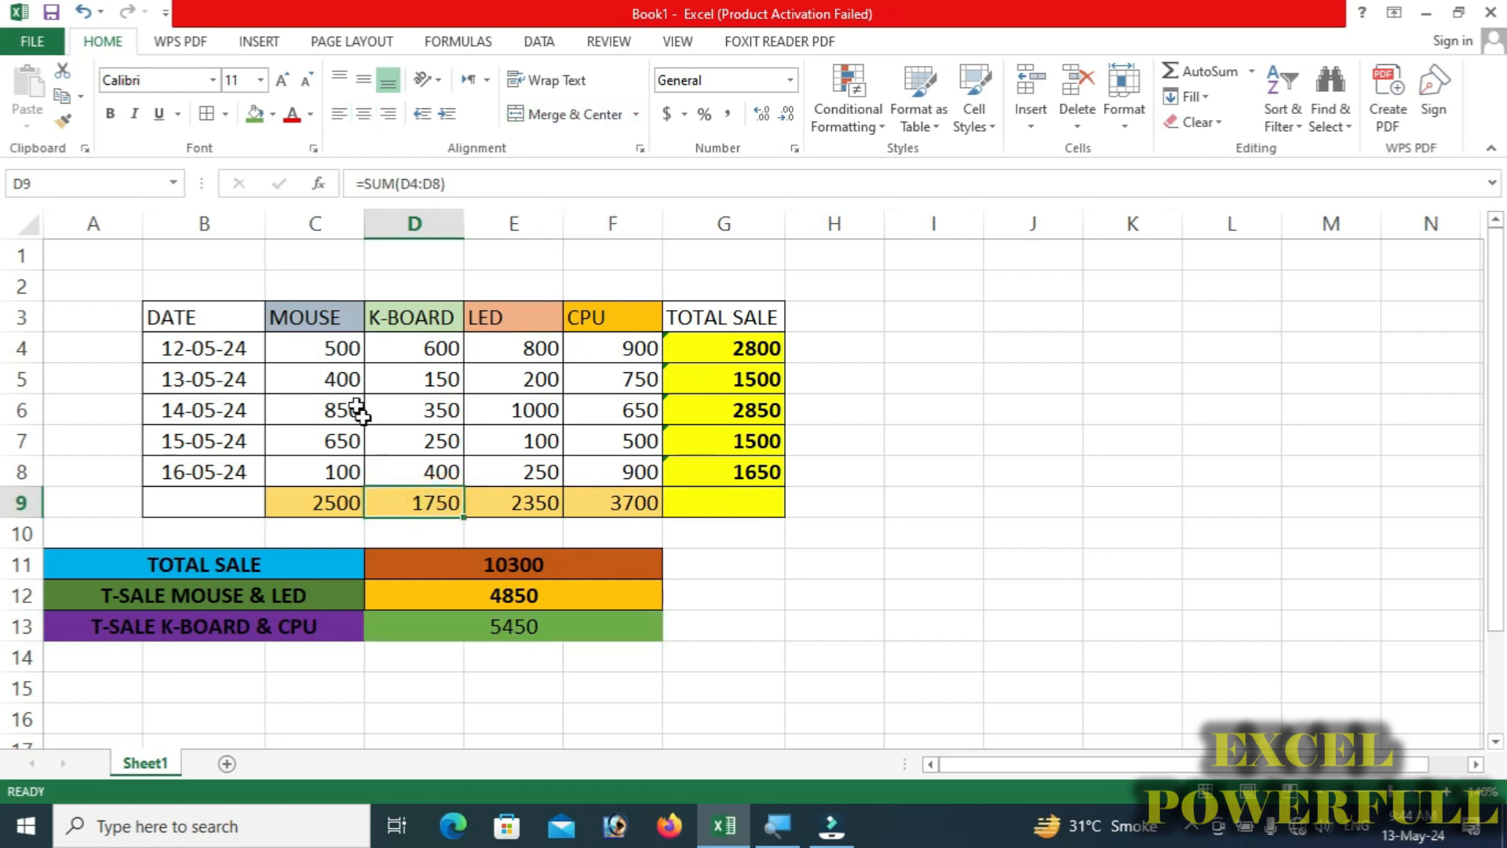
left_click_drag(336, 348, 336, 471)
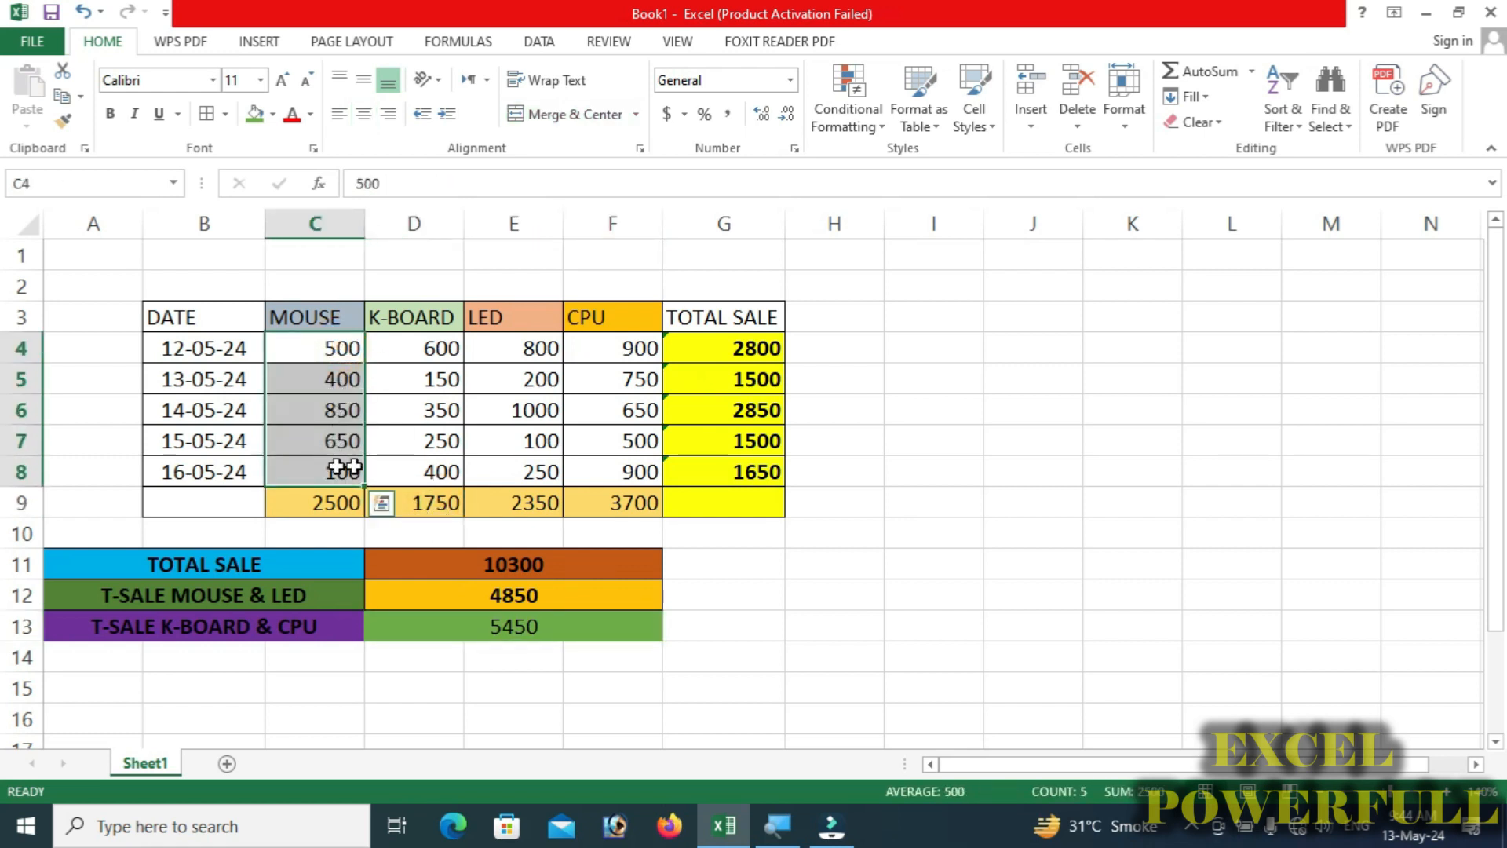
left_click_drag(318, 339, 320, 471)
left_click_drag(537, 354, 518, 471)
left_click(515, 595)
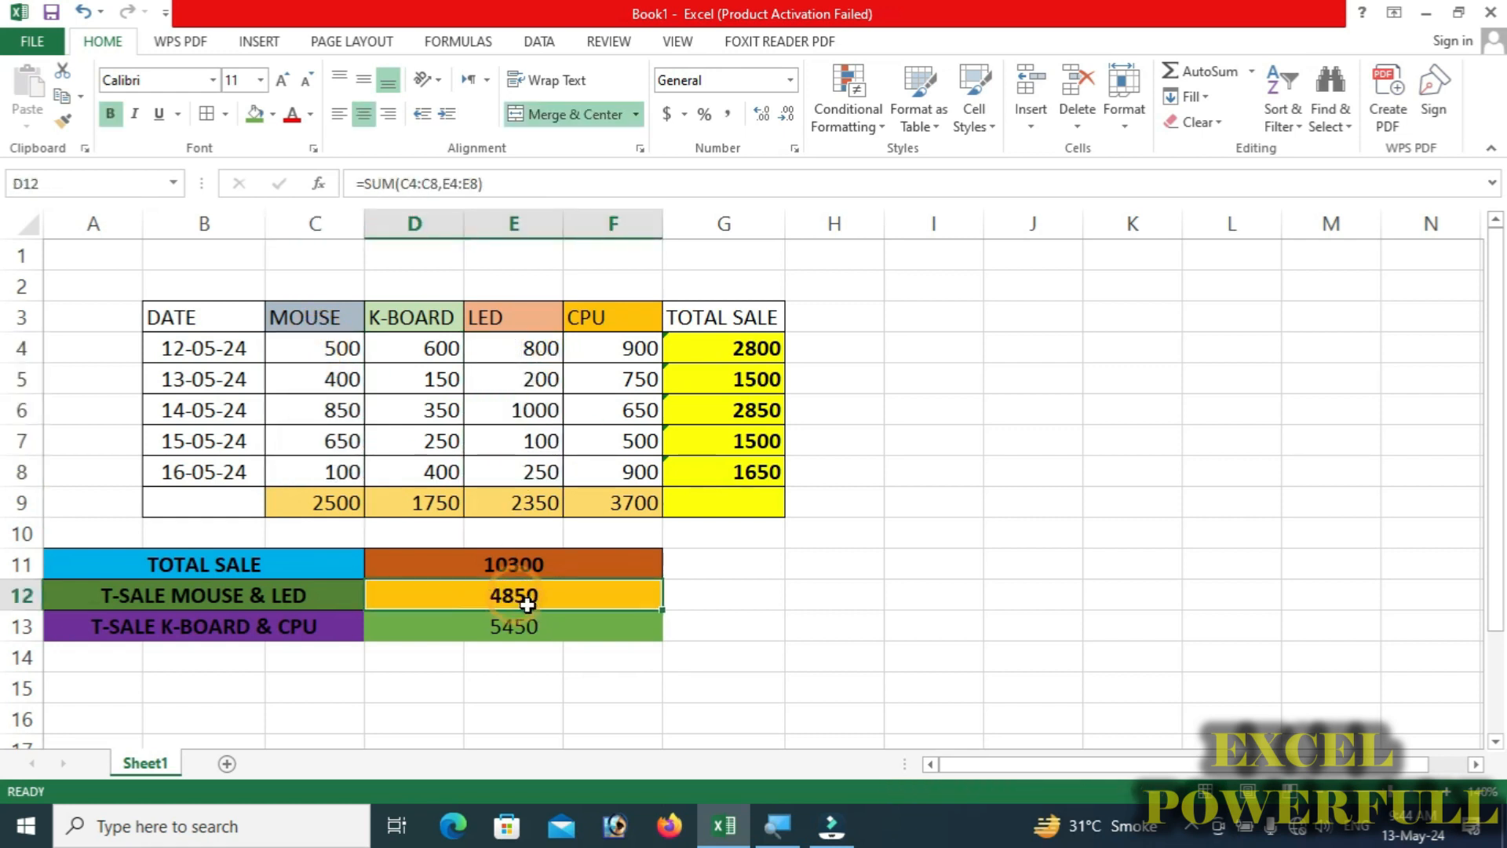
double_click(527, 603)
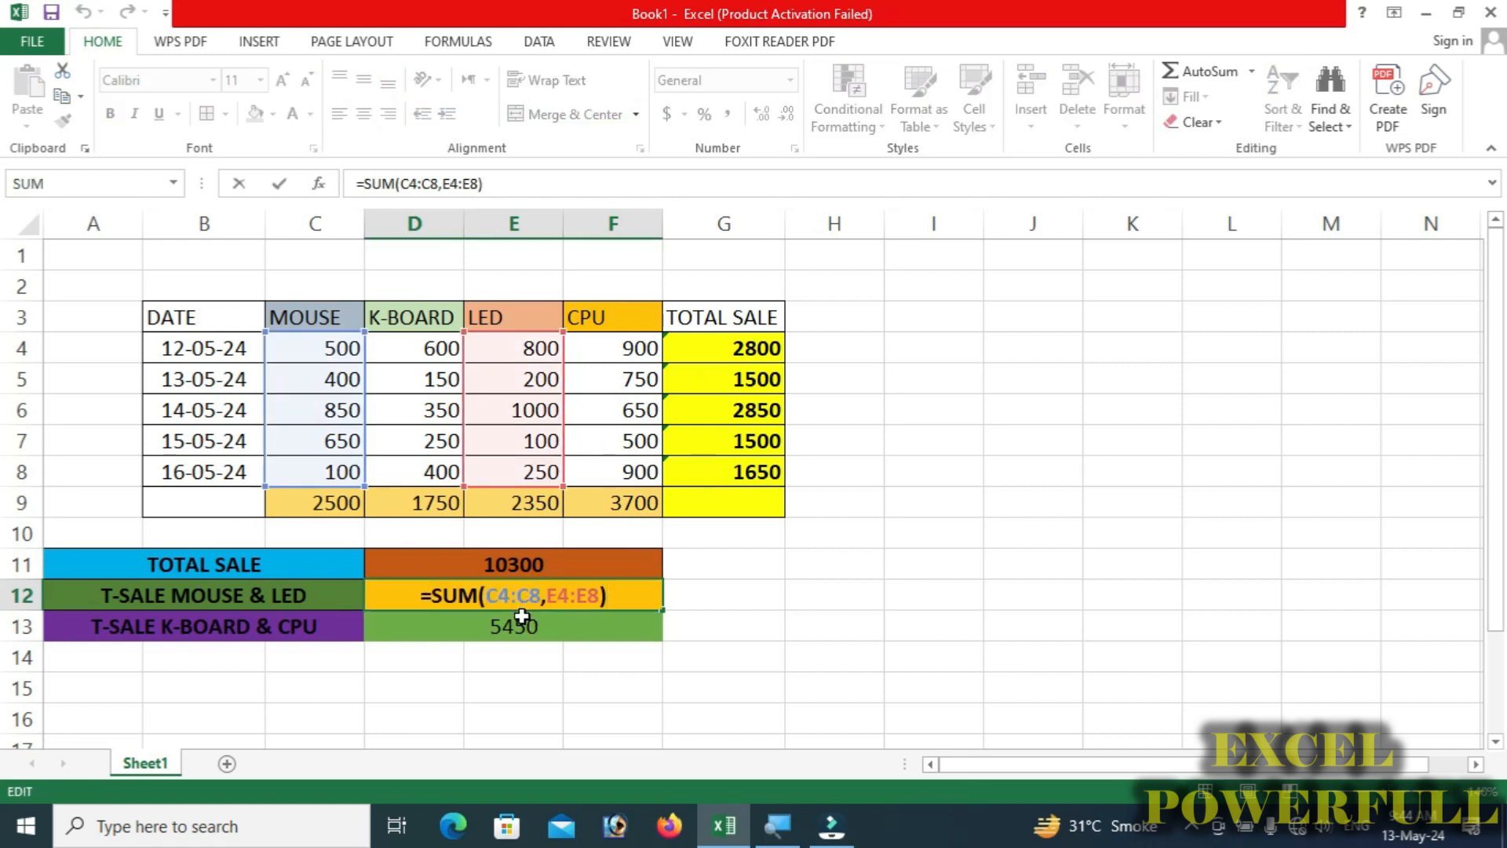
left_click(522, 616)
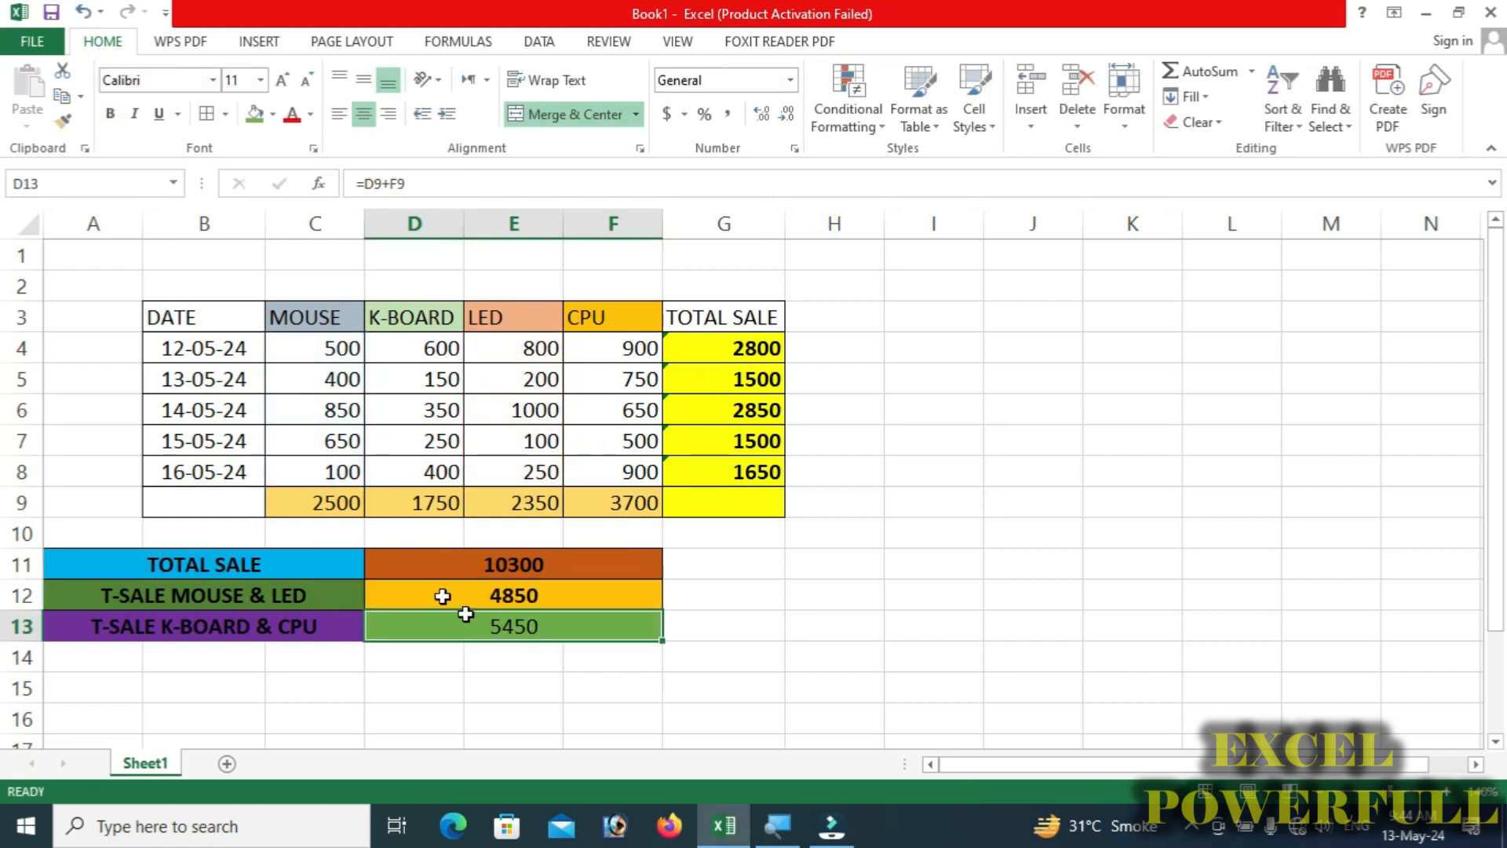
left_click(414, 510)
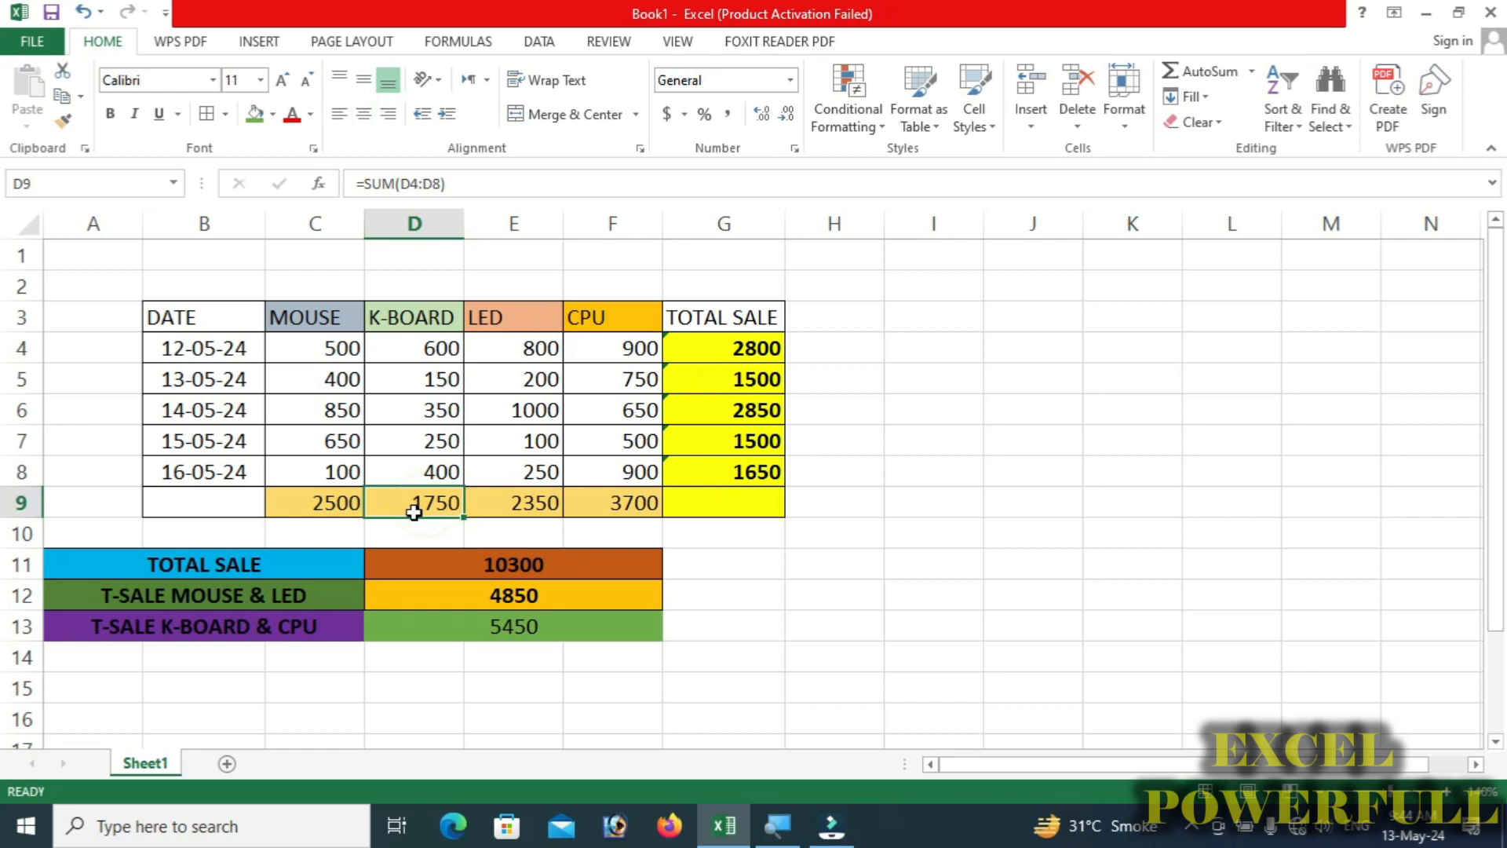
left_click(613, 505)
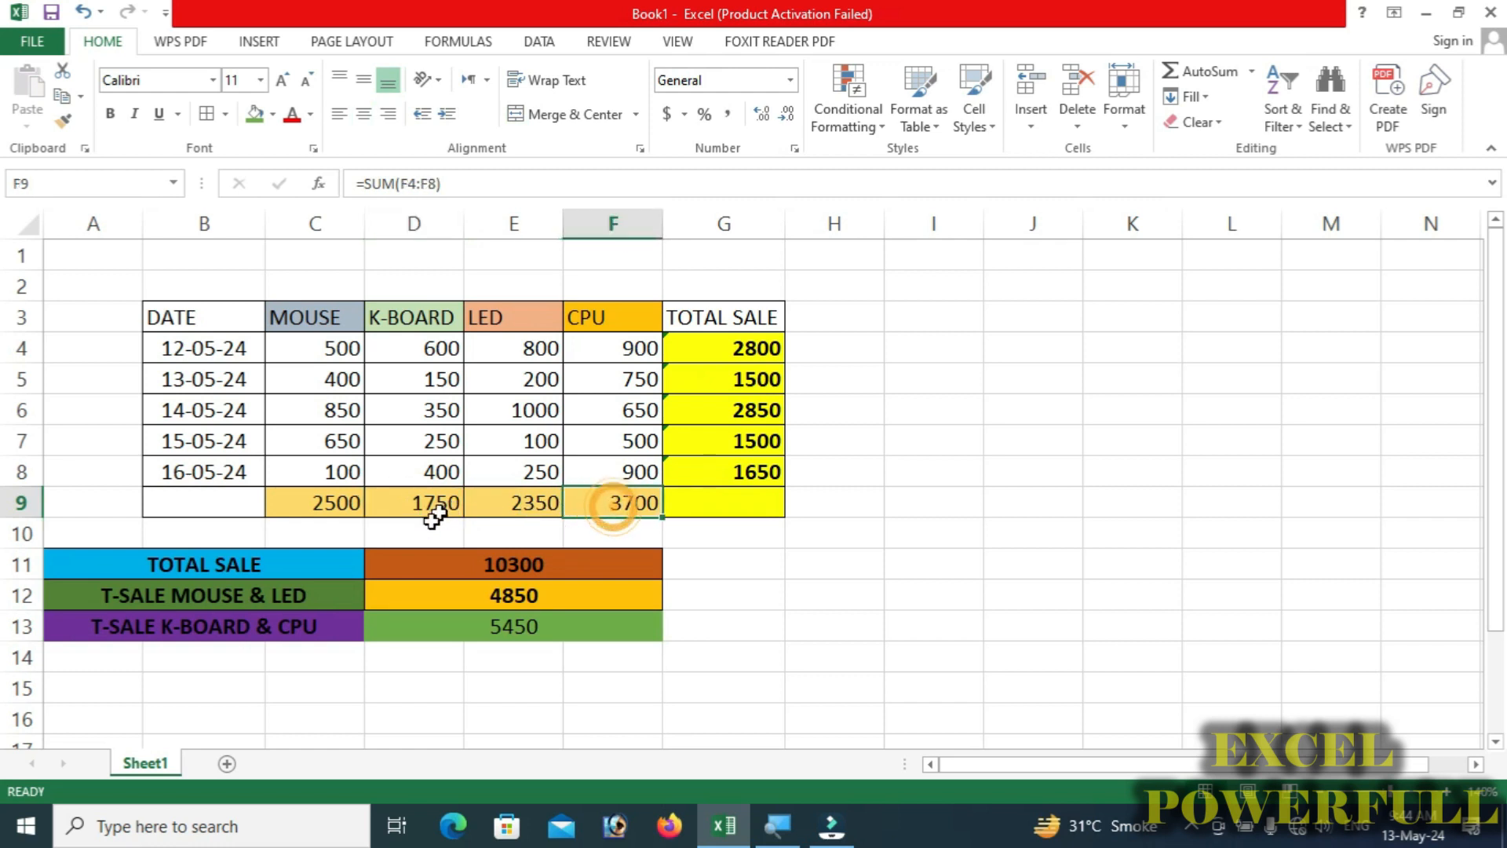
Merge and center H11:I11 and enter =C9+D9+E9+F9 there to add the four product column totals.
left_click_drag(859, 565, 934, 567)
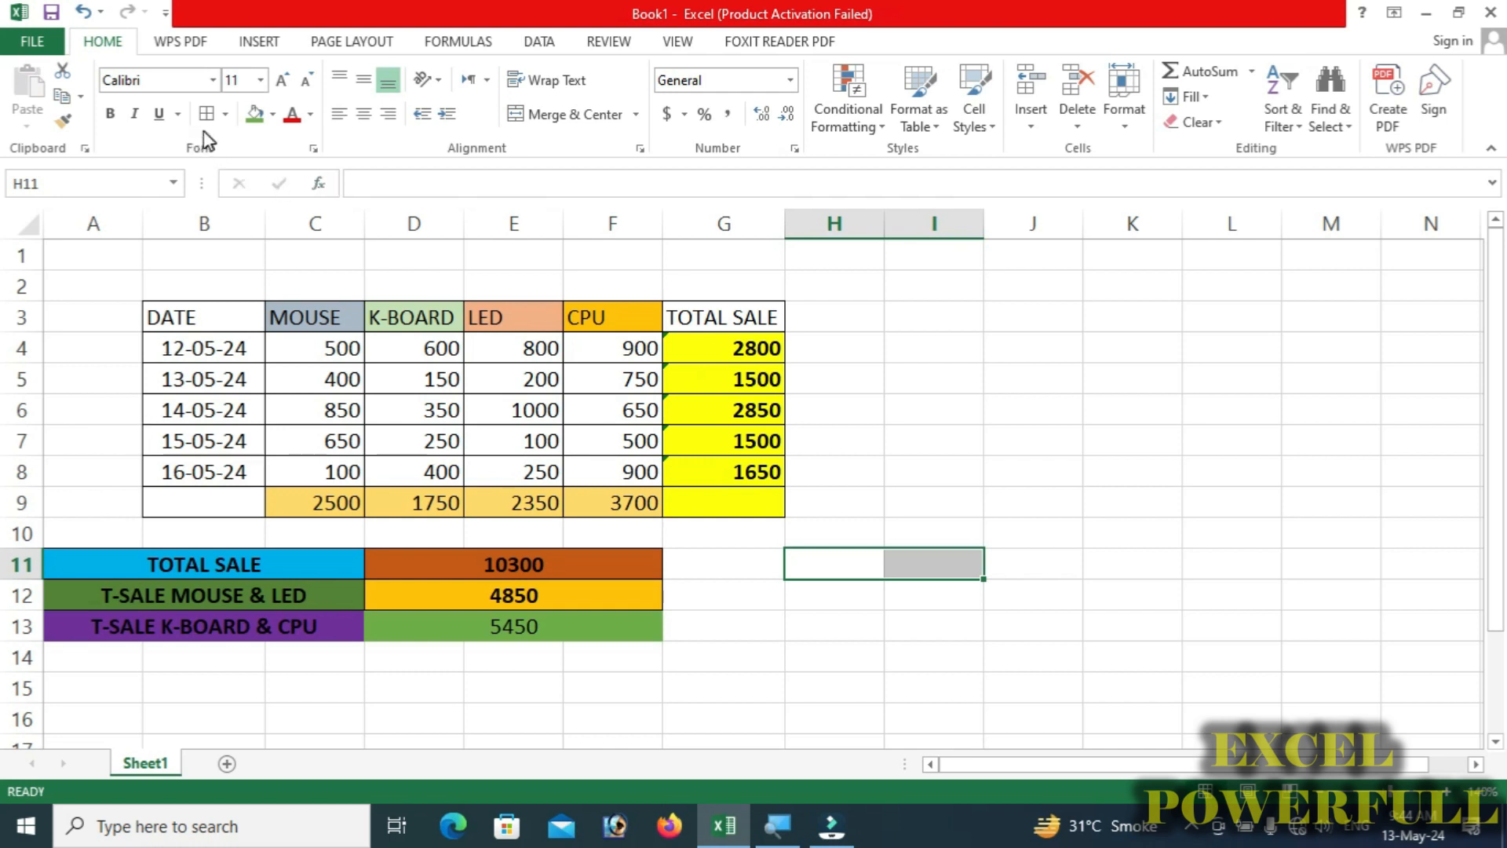
left_click(559, 115)
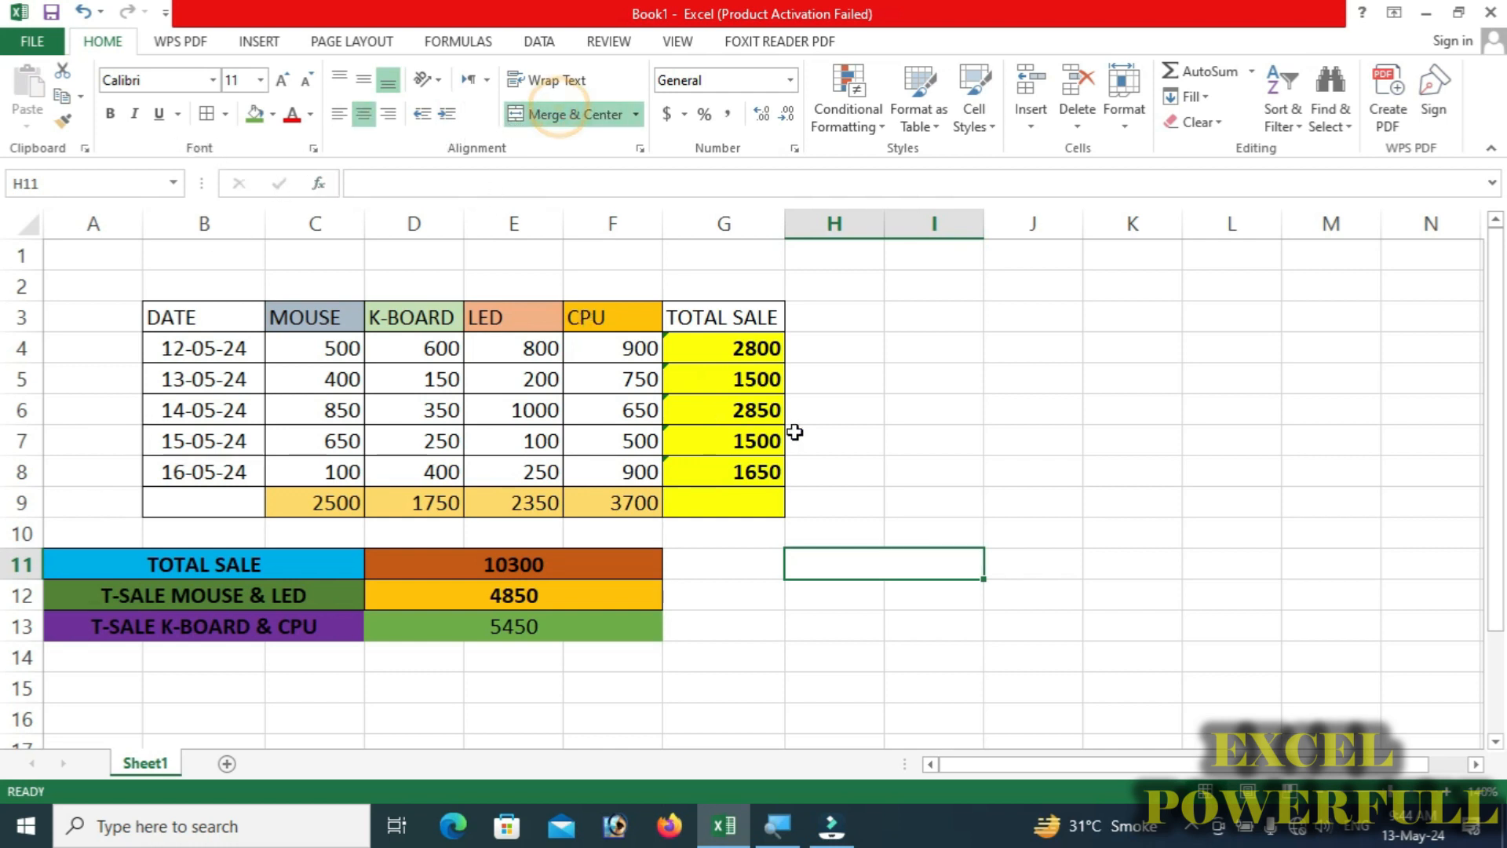
type("=")
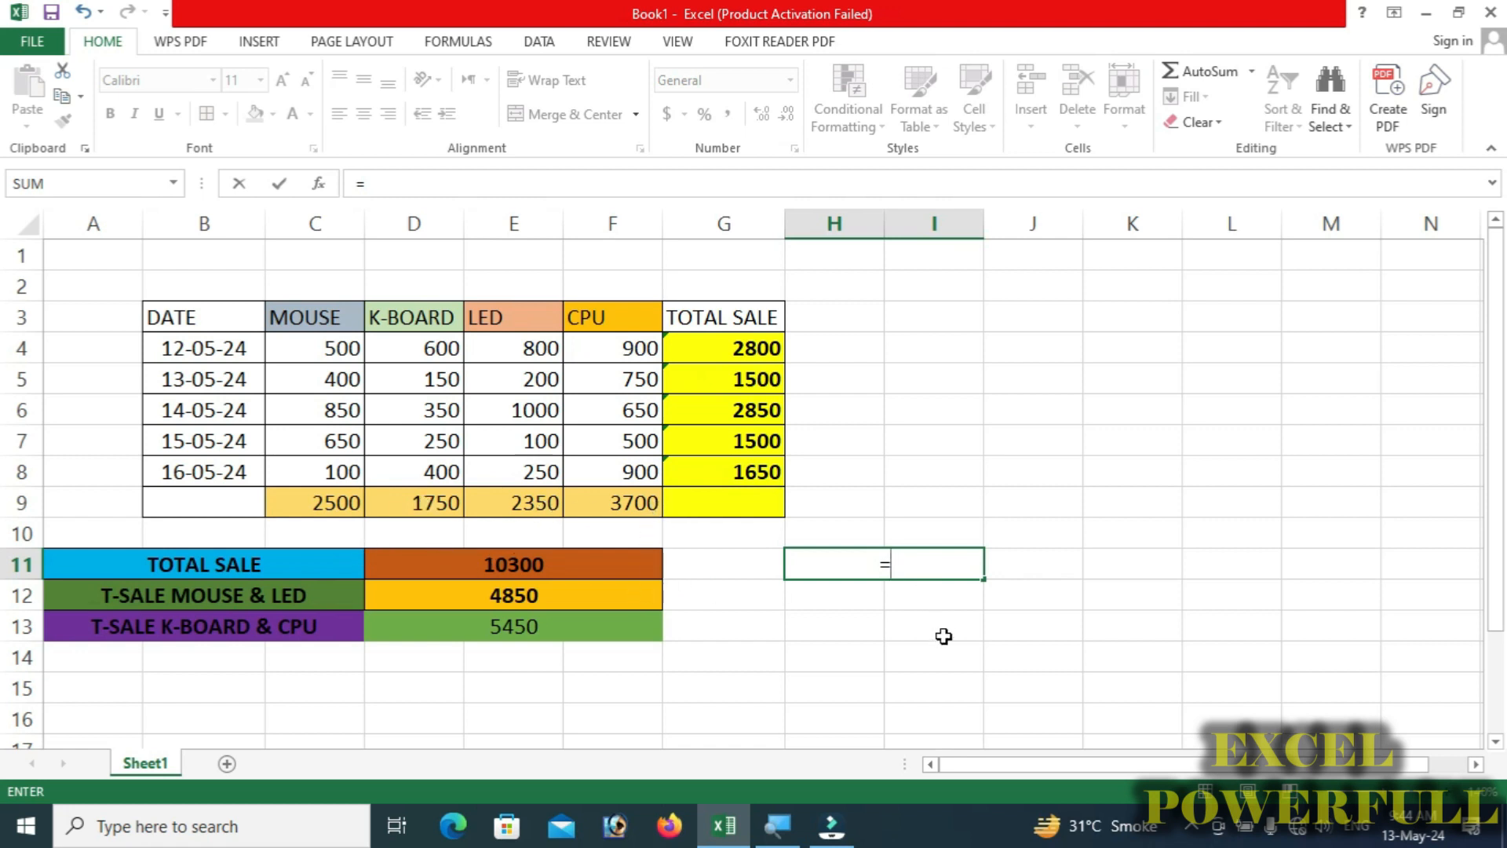
left_click(317, 502)
type("+")
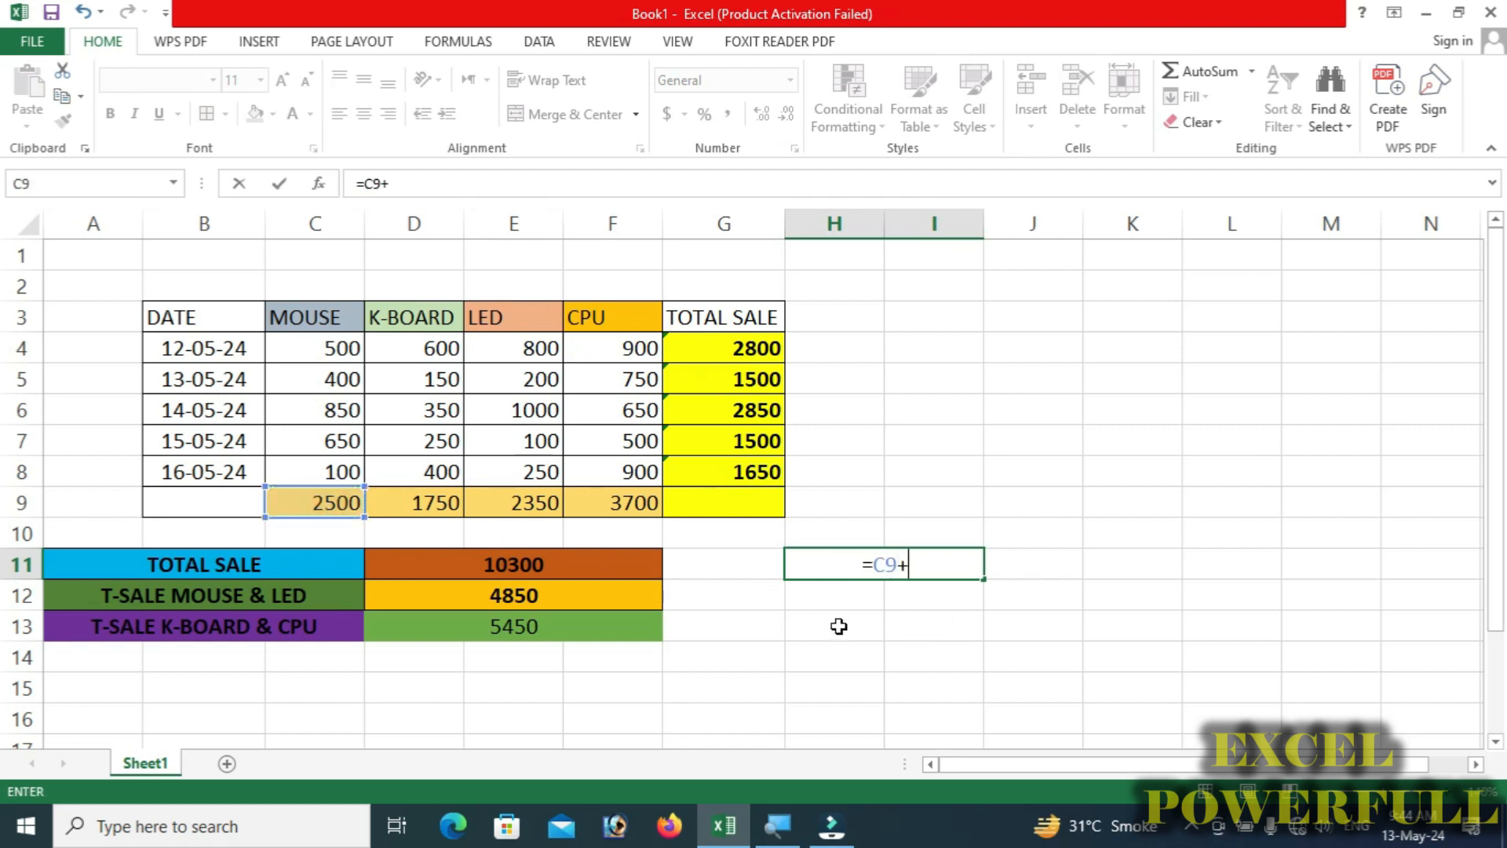
left_click(443, 503)
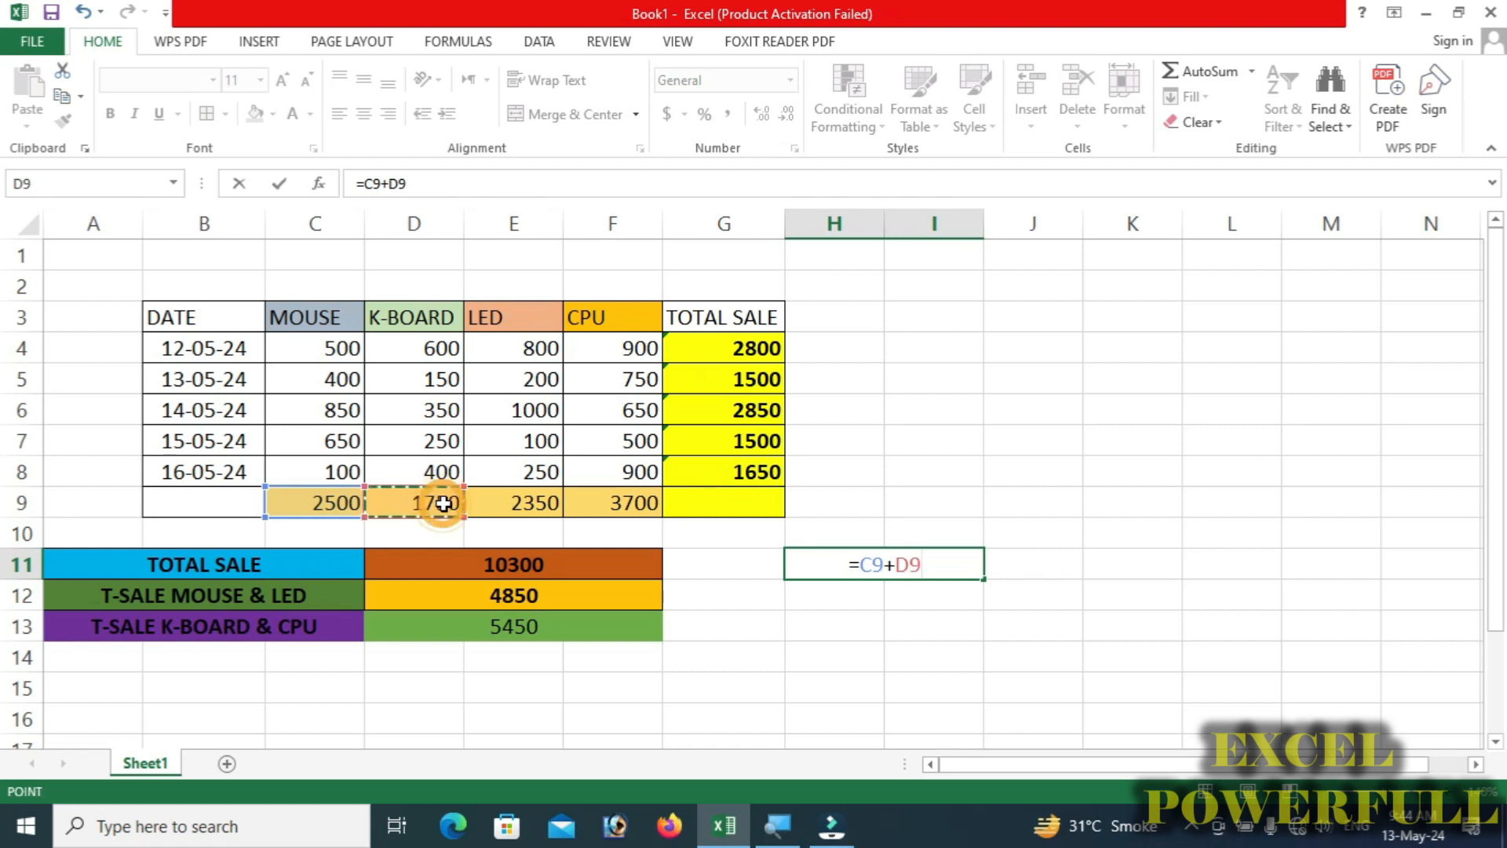
type("+")
left_click(512, 504)
type("+")
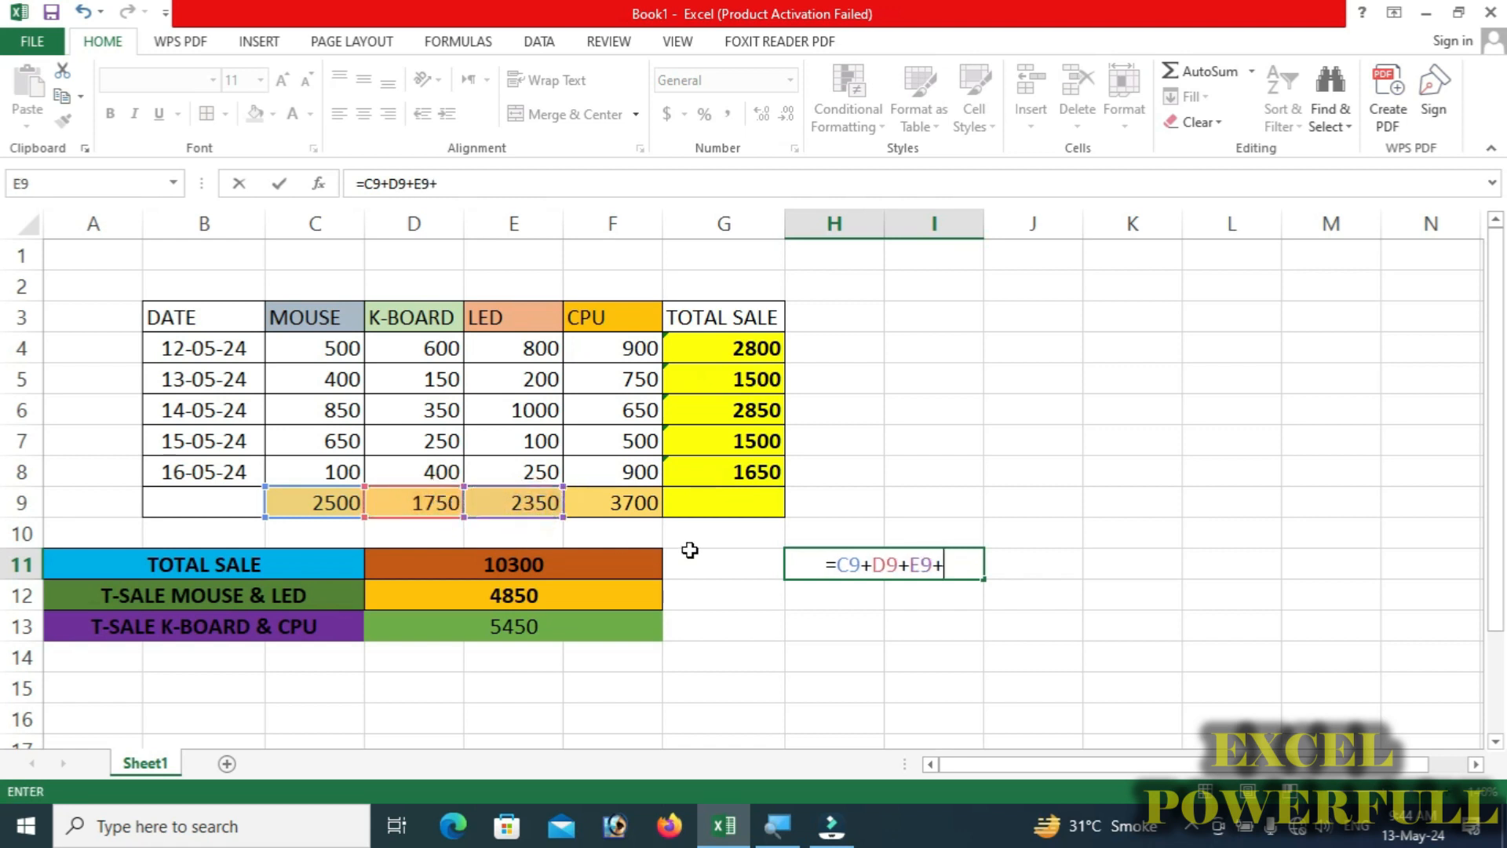
left_click(627, 503)
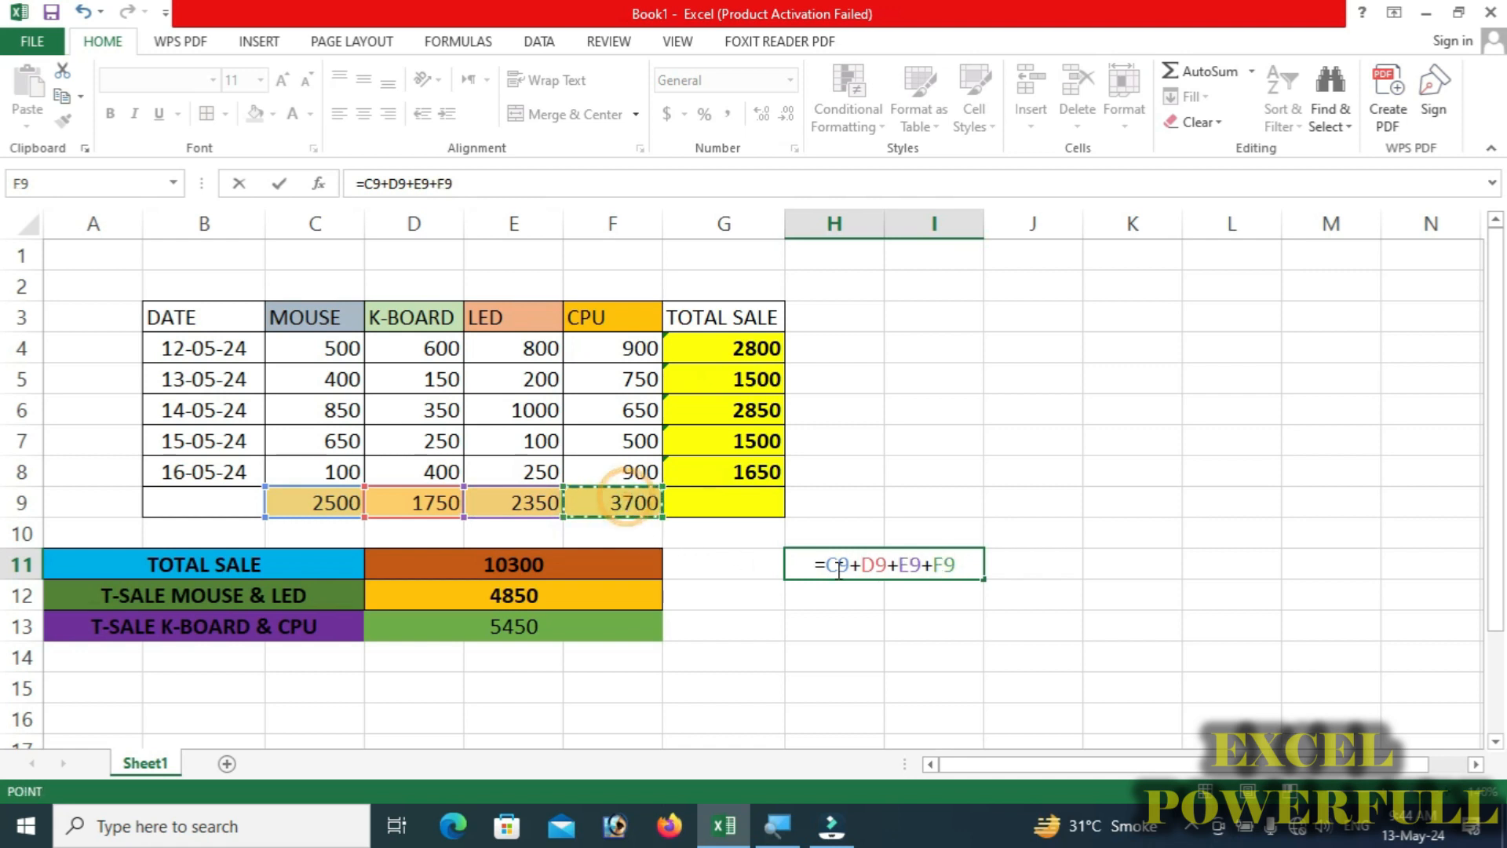
key("Return")
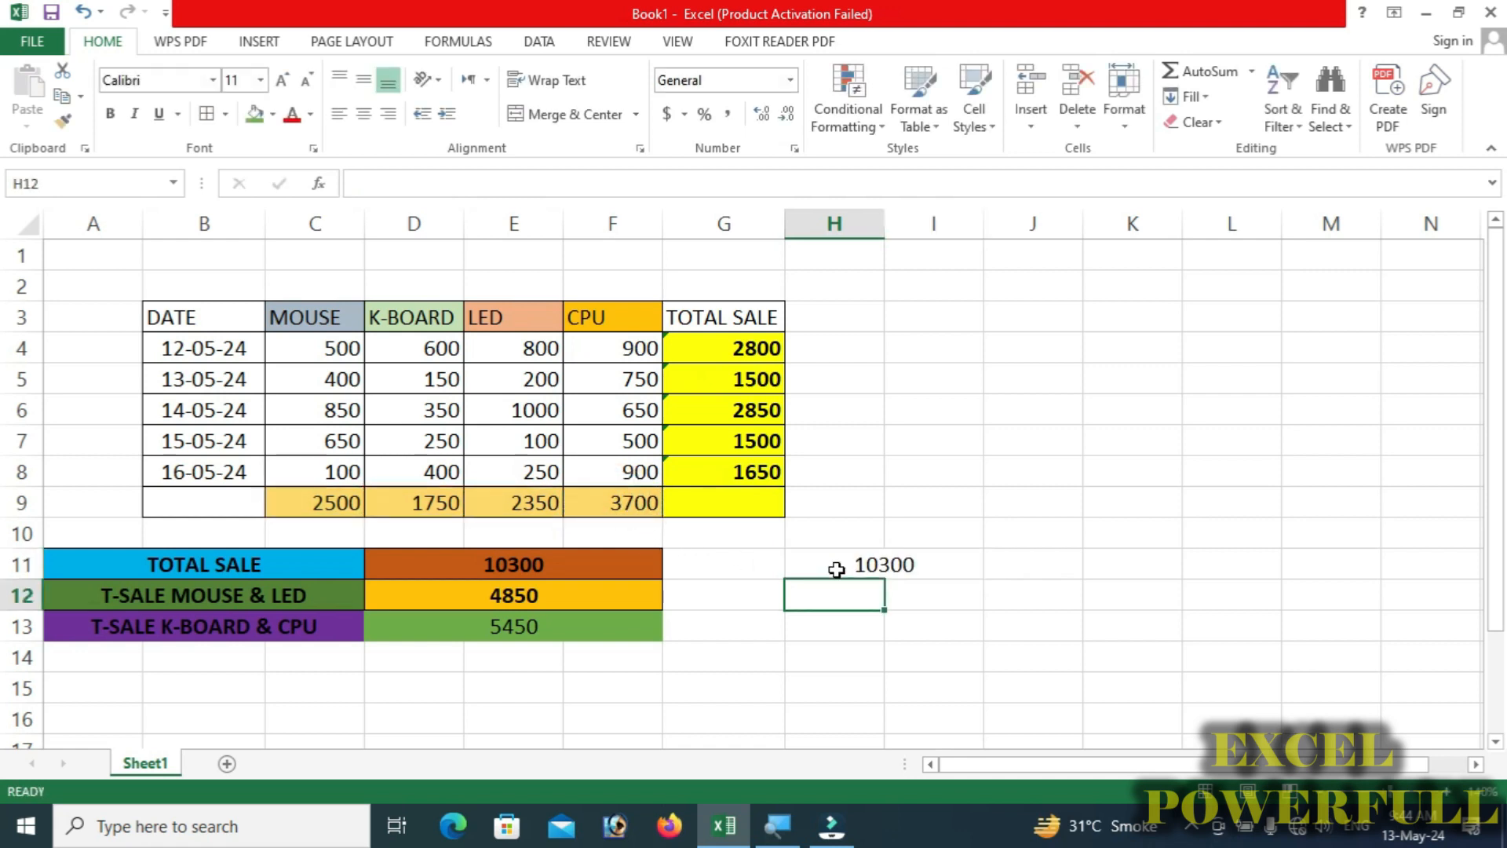
left_click_drag(834, 569, 895, 566)
key("alt+h")
key("m")
key("c")
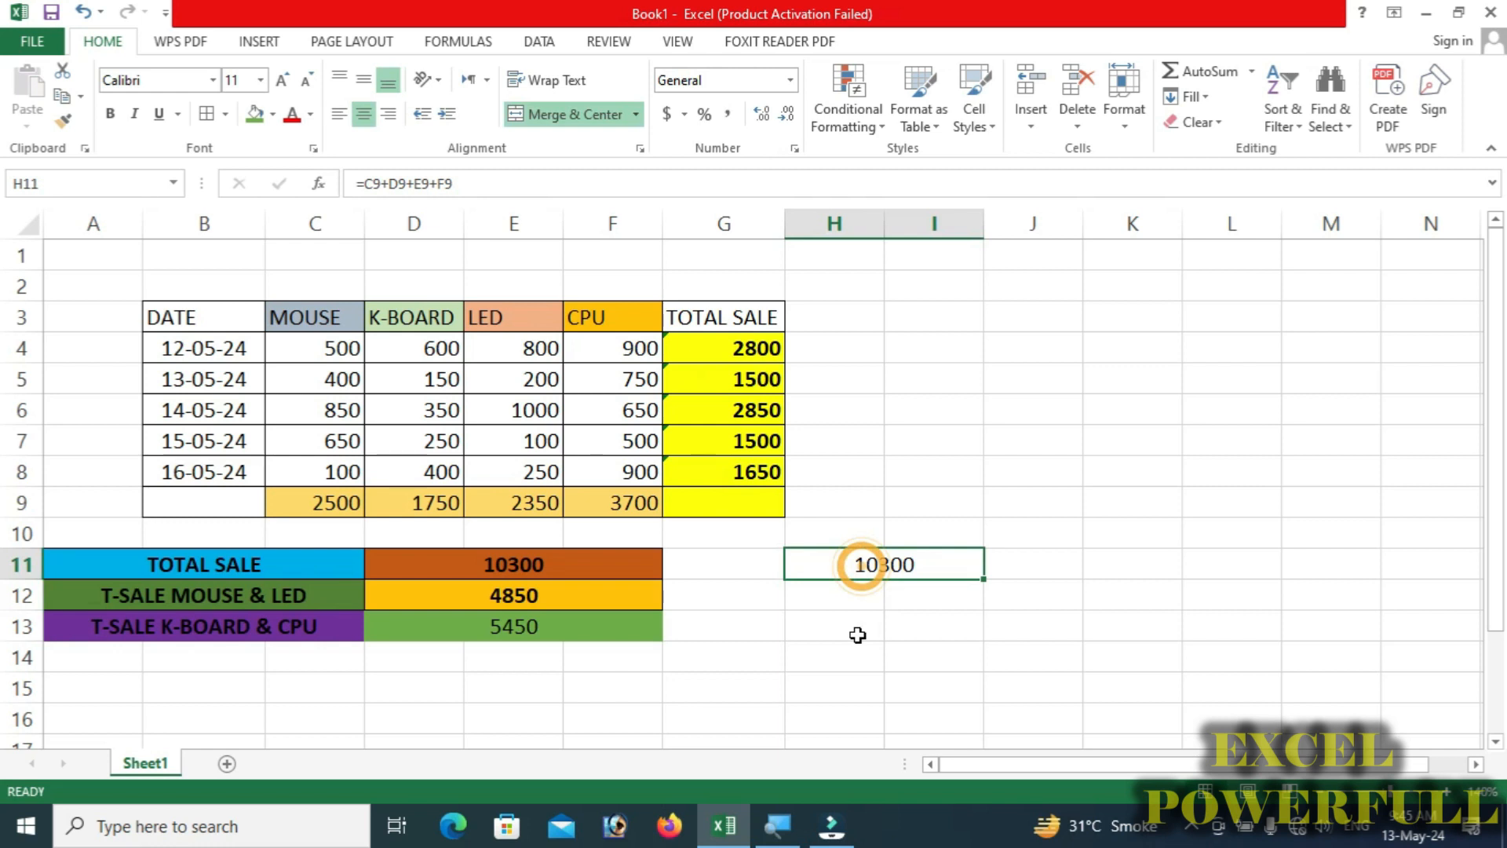